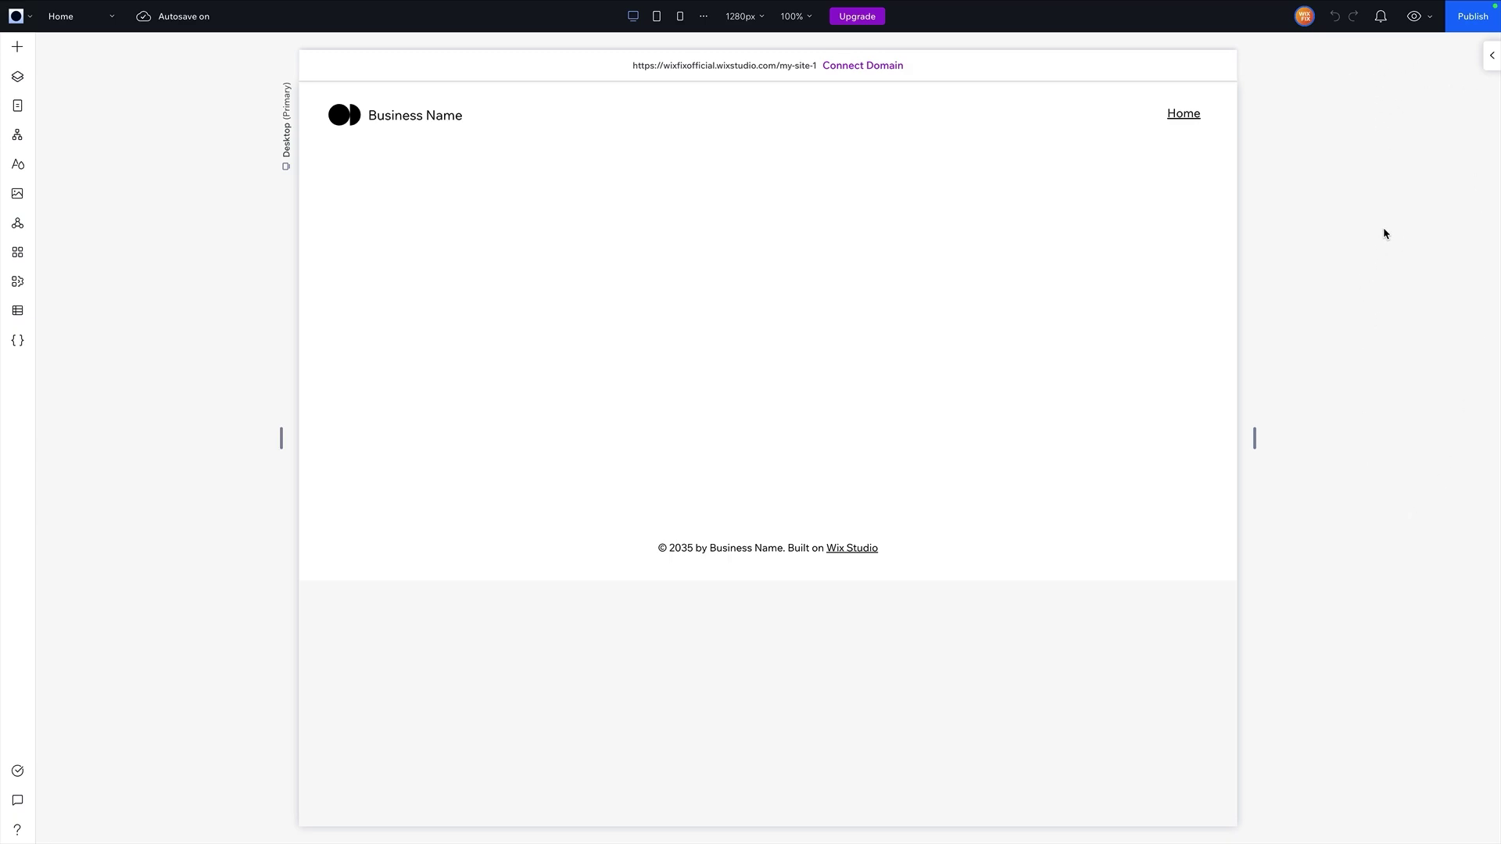
- Open the page inspector and toggle the Background, Layout and Cursor groups closed and open
left_click(1488, 56)
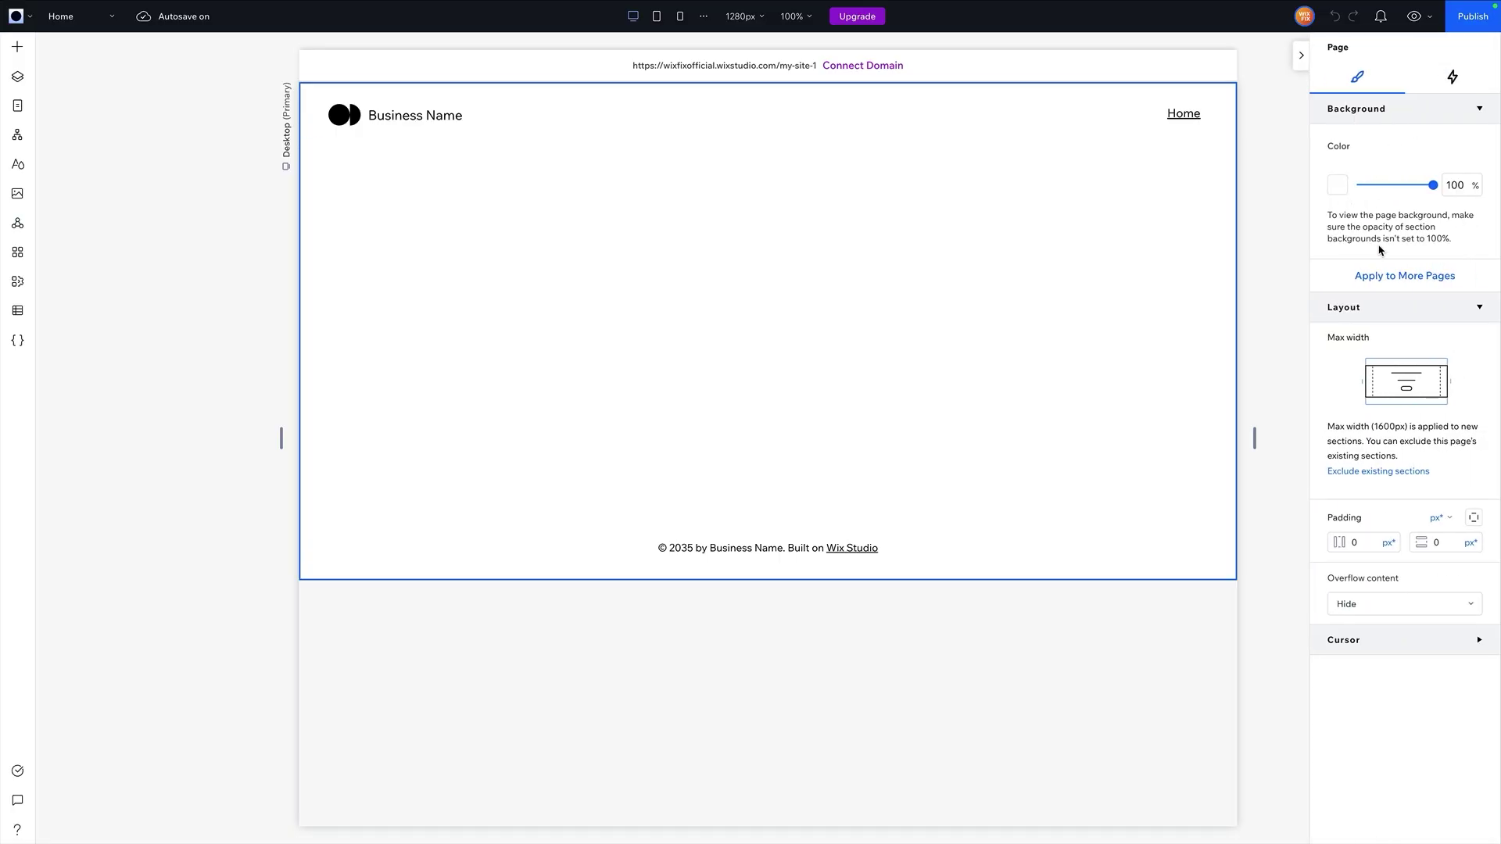
left_click(1481, 112)
left_click(1479, 141)
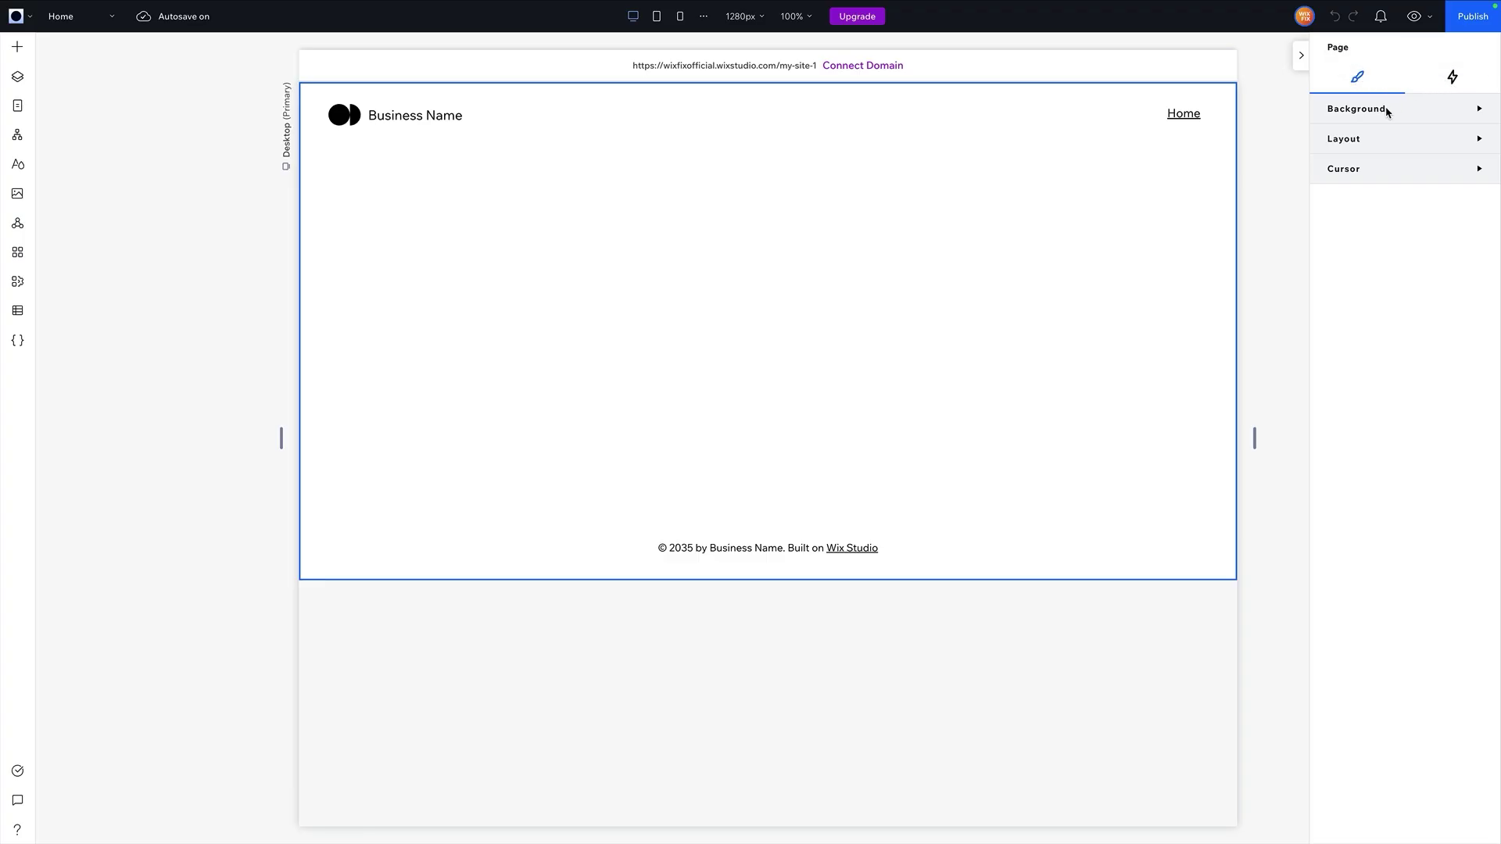
left_click(1483, 110)
left_click(1478, 110)
left_click(1477, 139)
left_click(1478, 139)
left_click(1479, 169)
left_click(1479, 170)
- Leave Background, Layout and Cursor all expanded, showing 1600px max width and overflow Hide
left_click(1480, 110)
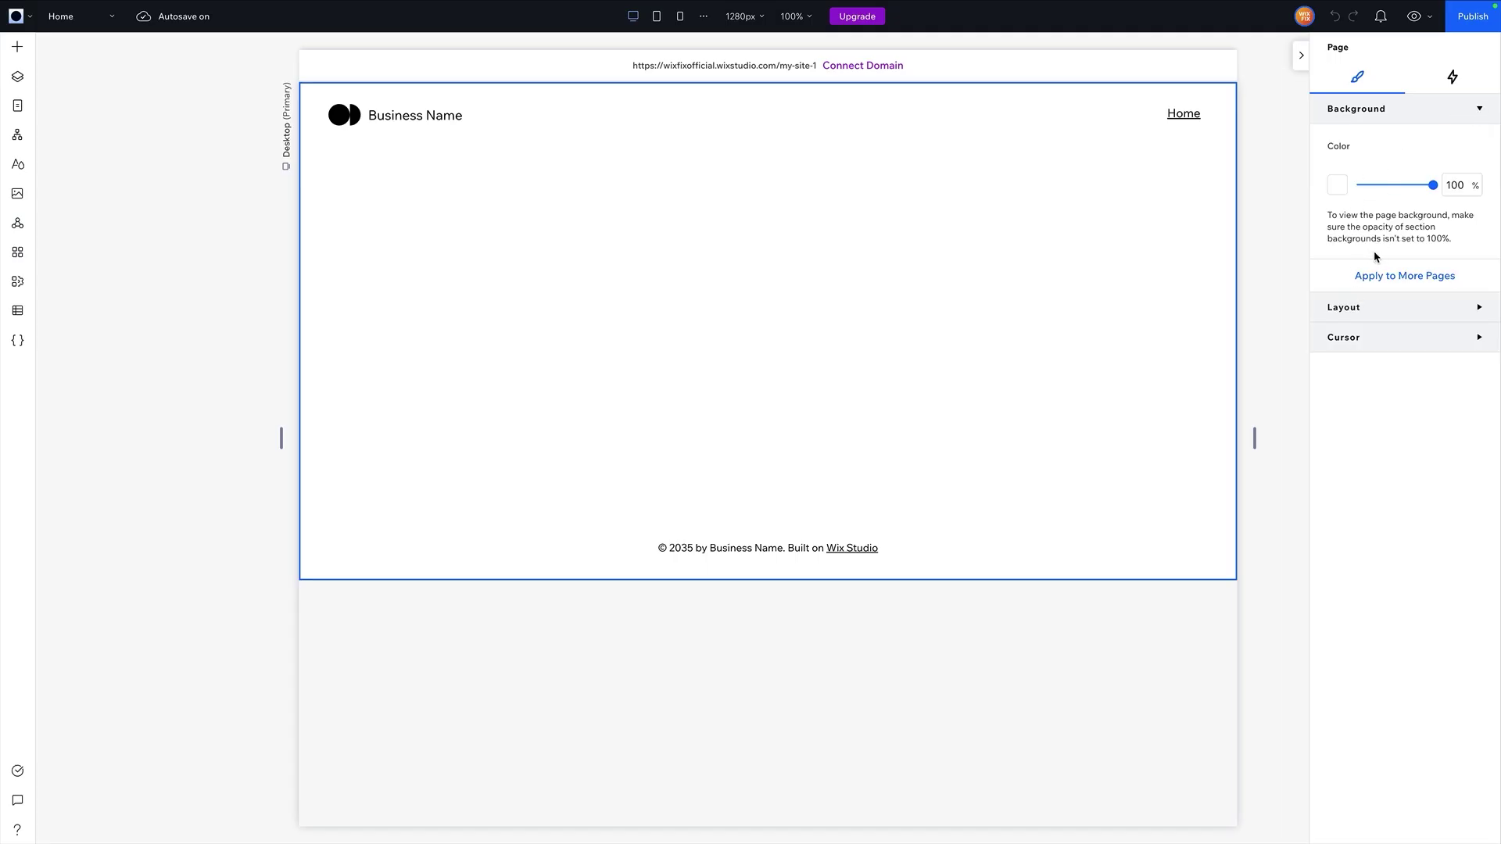
left_click(1480, 108)
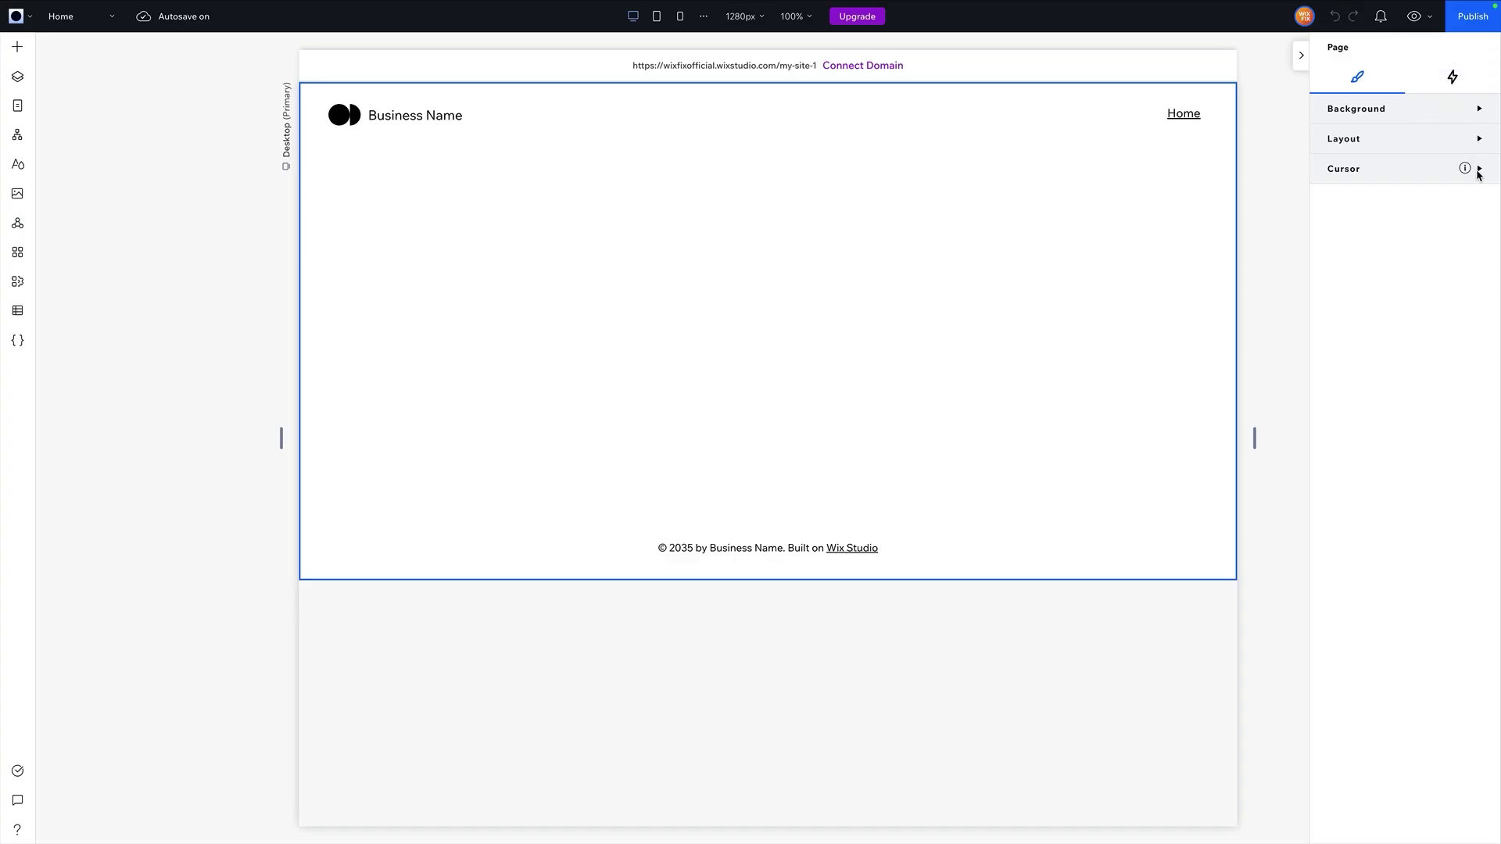
left_click(1480, 109)
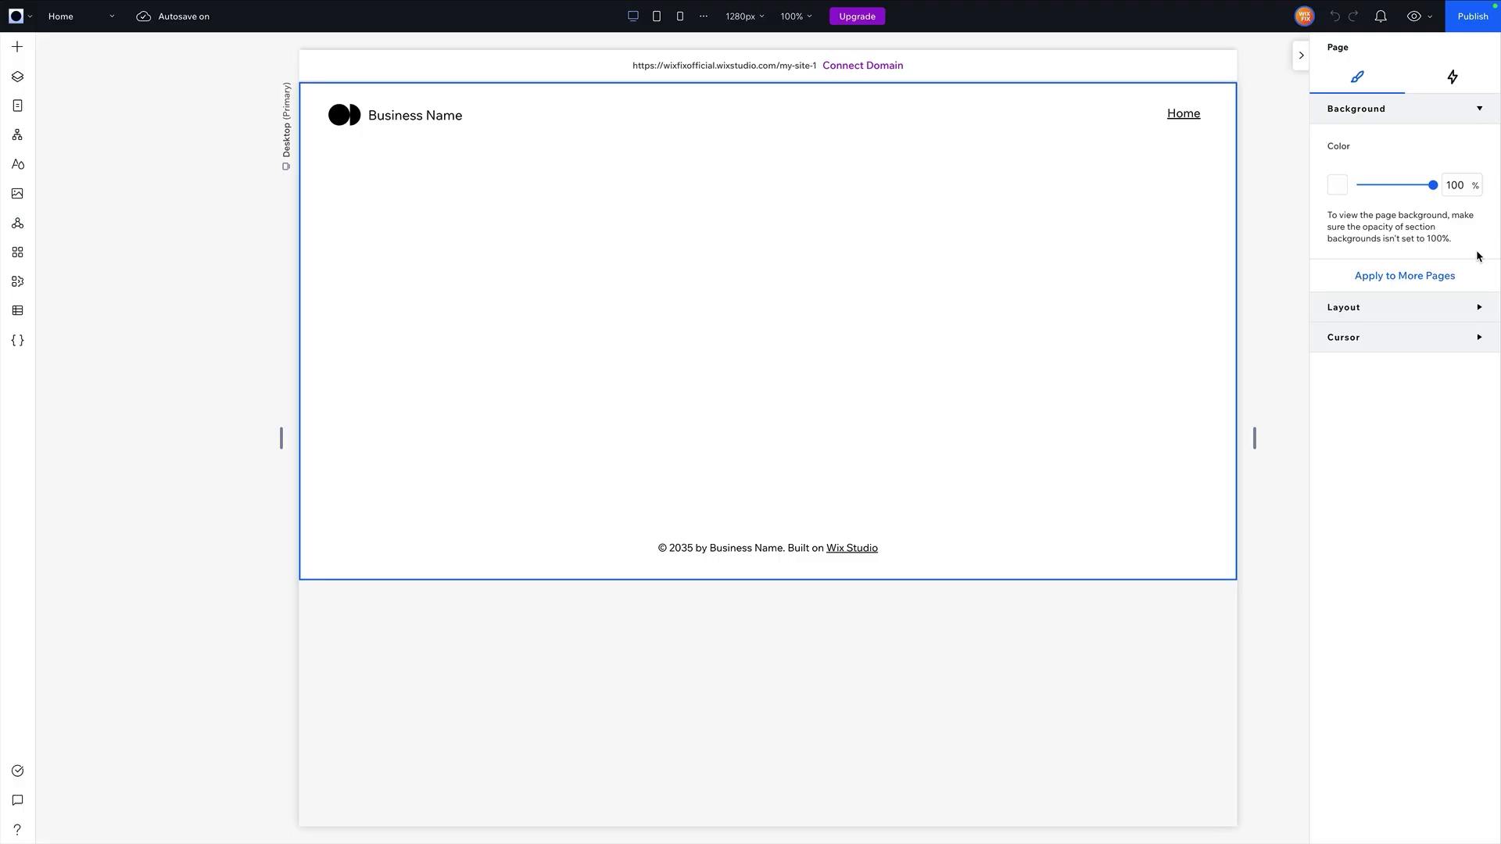
left_click(1479, 309)
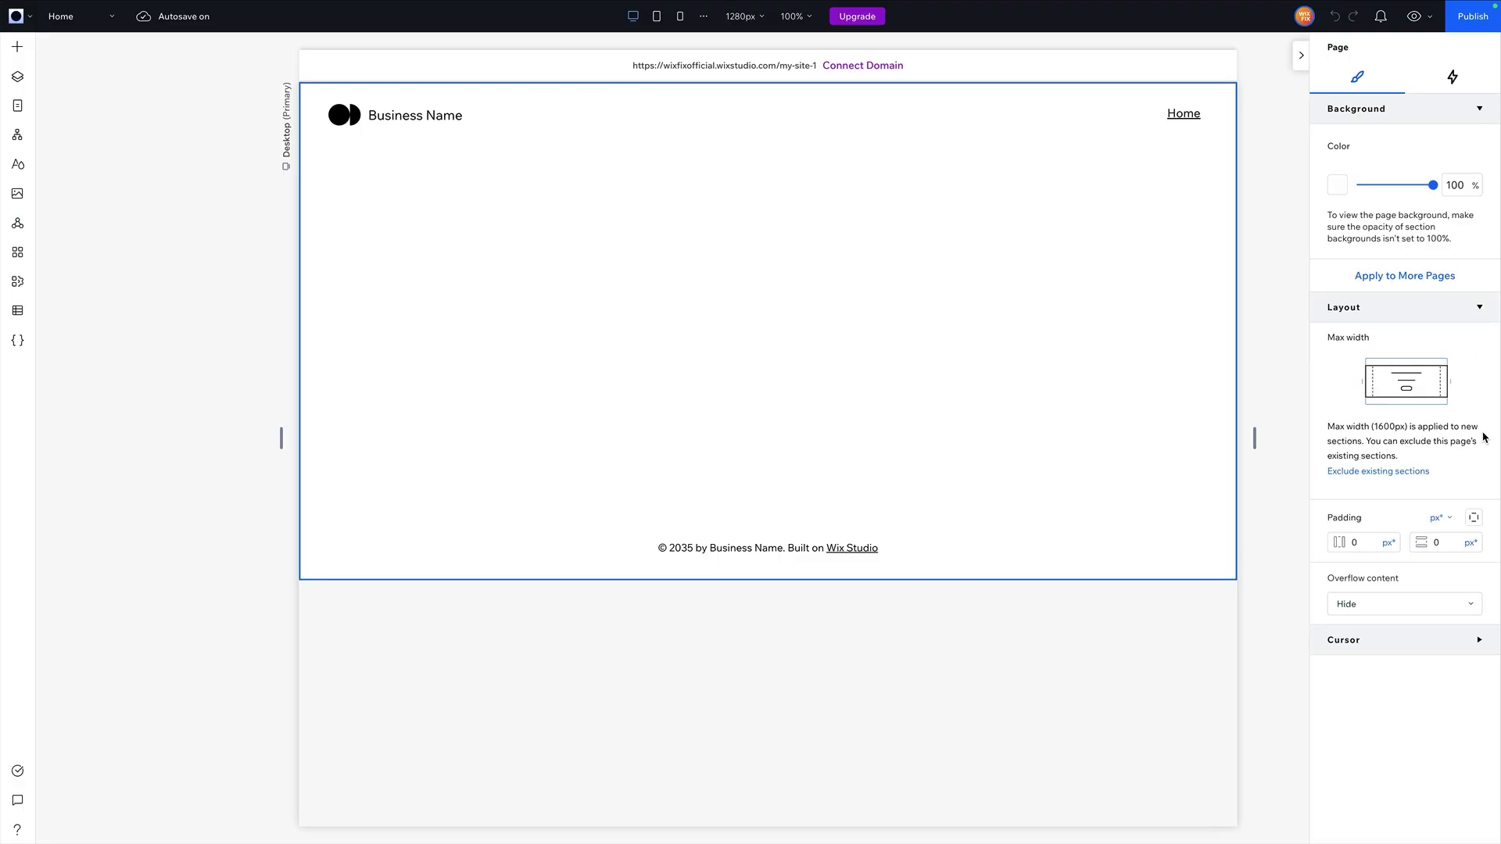
left_click(1479, 640)
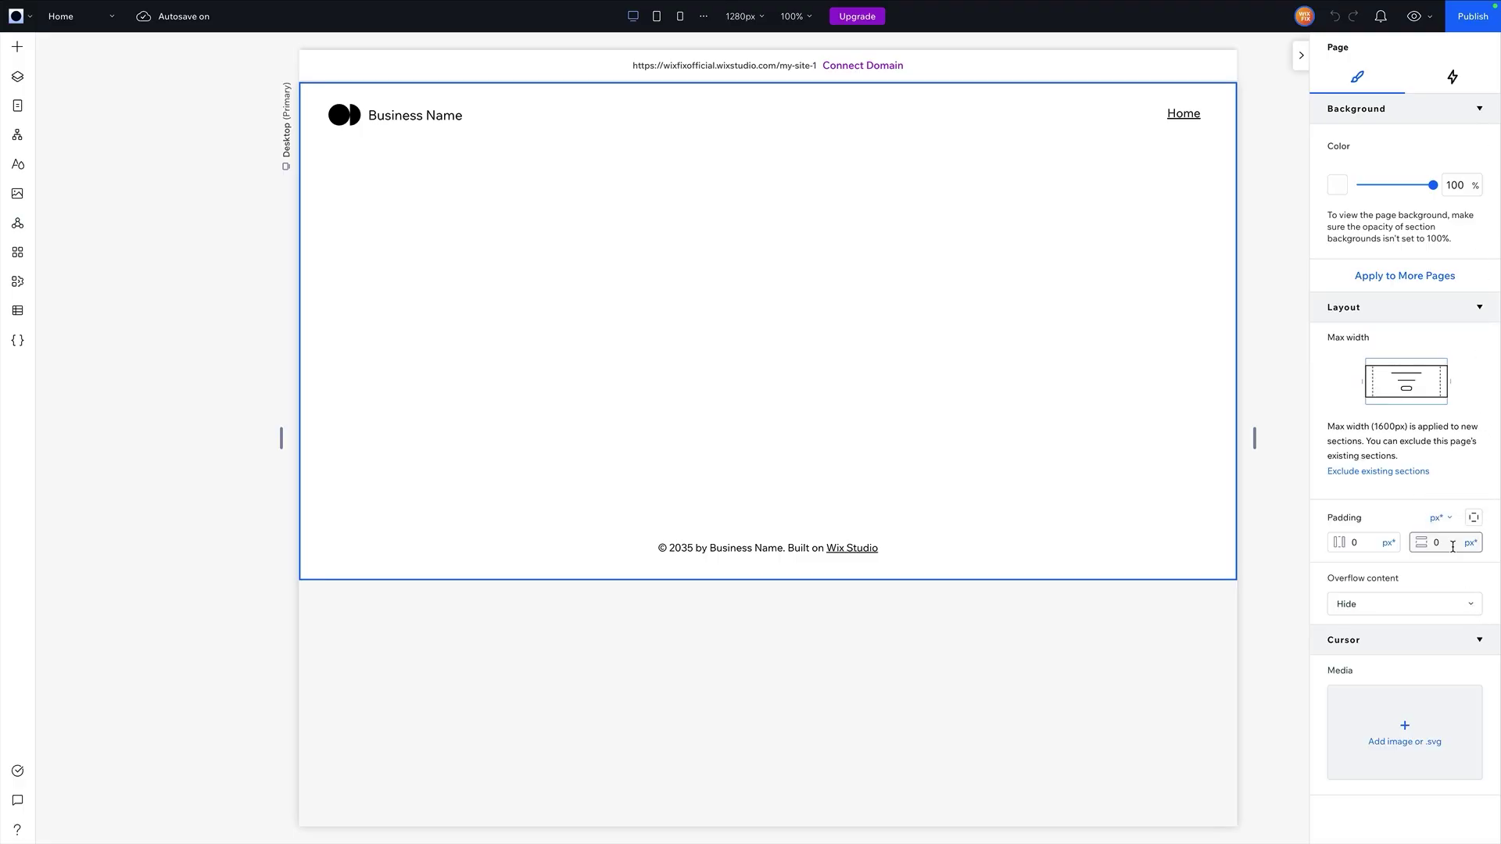
- Select the empty middle section and expand its Anchor settings, reviewing its 500px height properties
mouse_move(1078, 295)
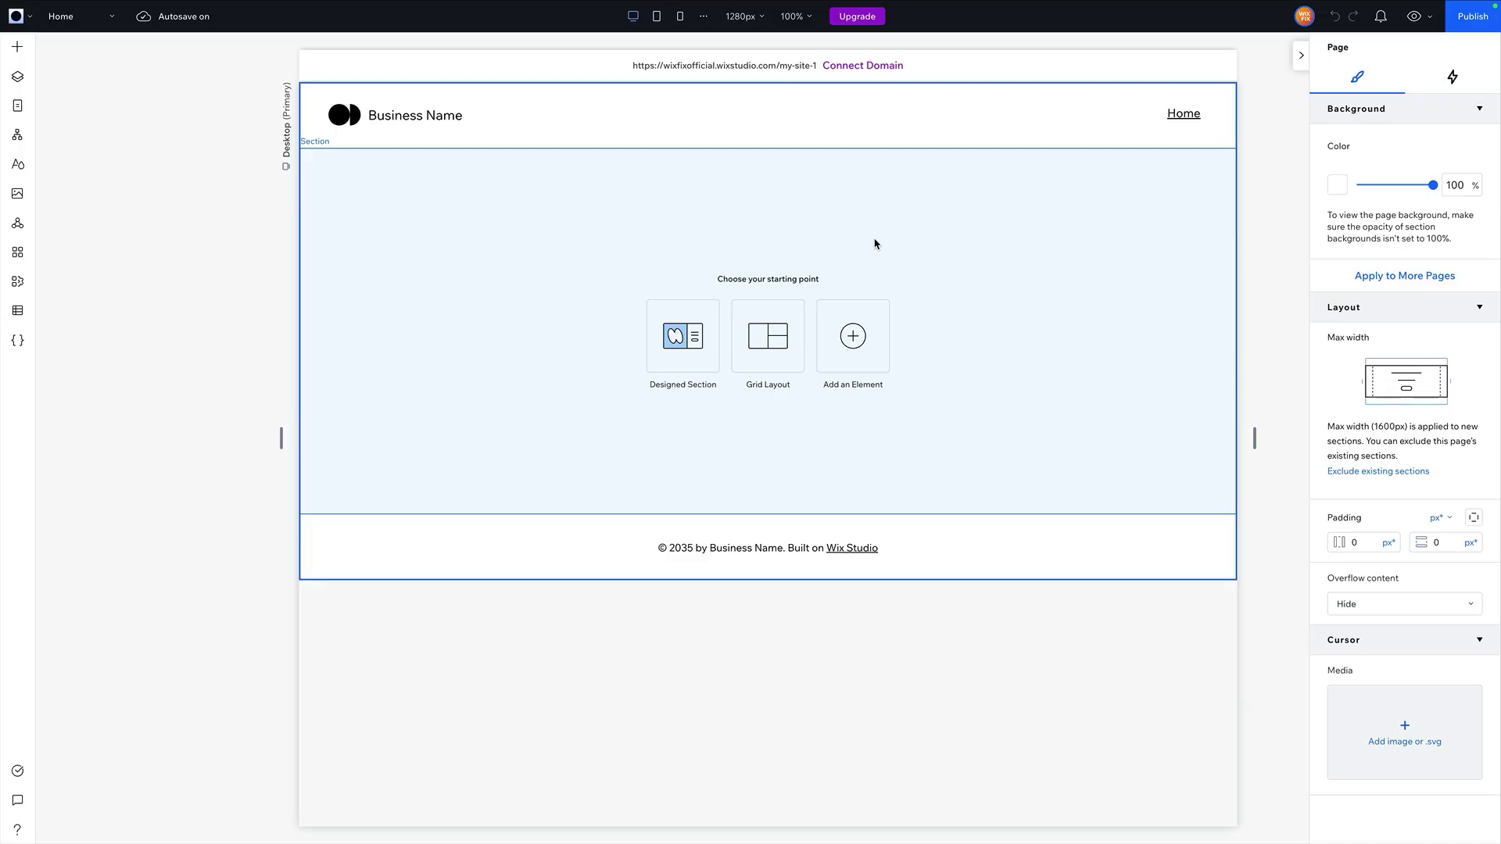
left_click(632, 222)
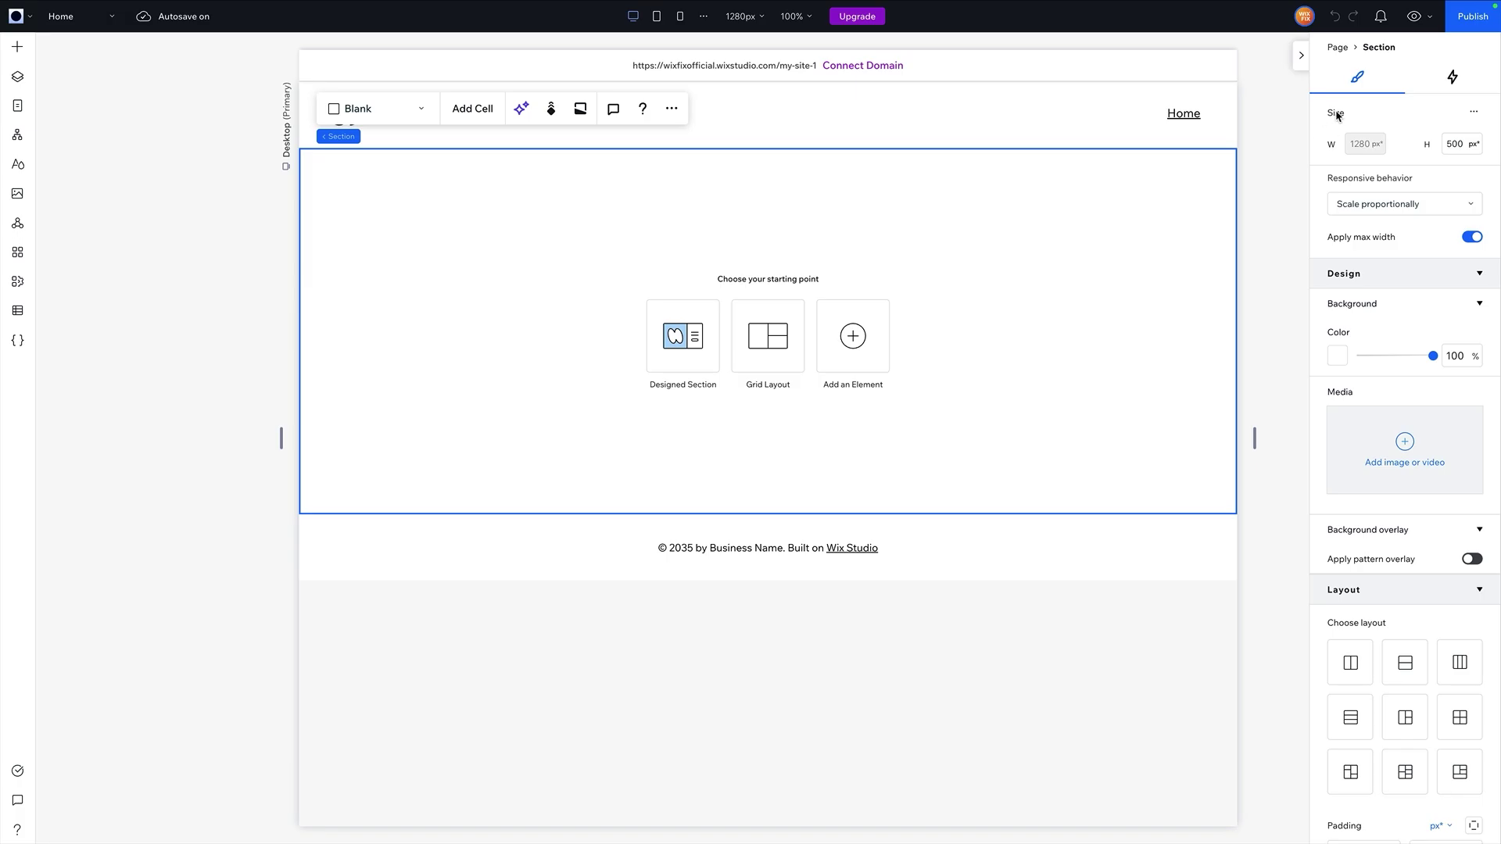
scroll(1352, 557, "down", 1)
scroll(1351, 557, "down", 4)
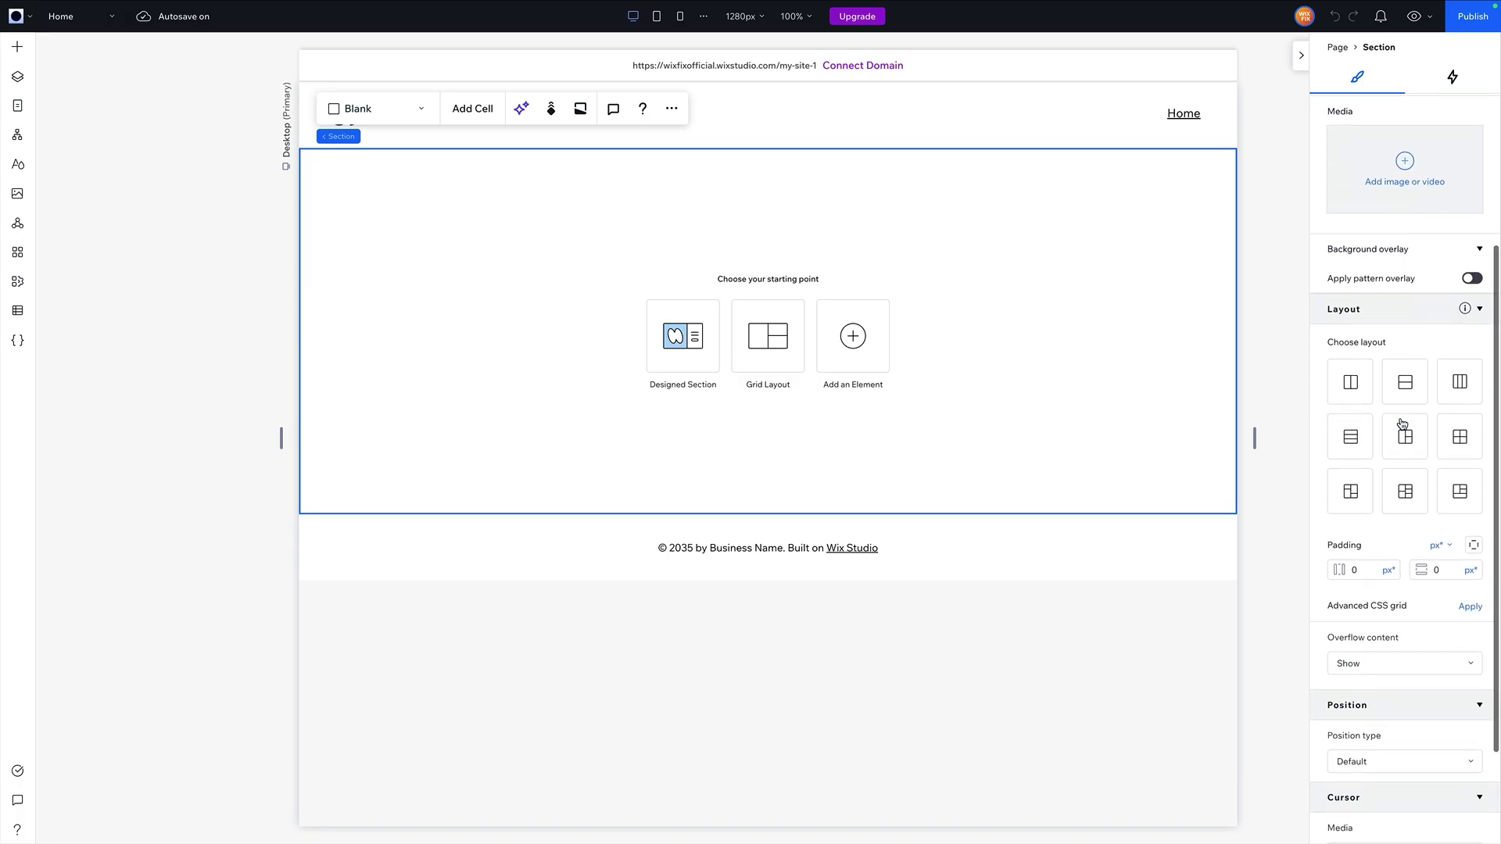
scroll(1401, 423, "down", 2)
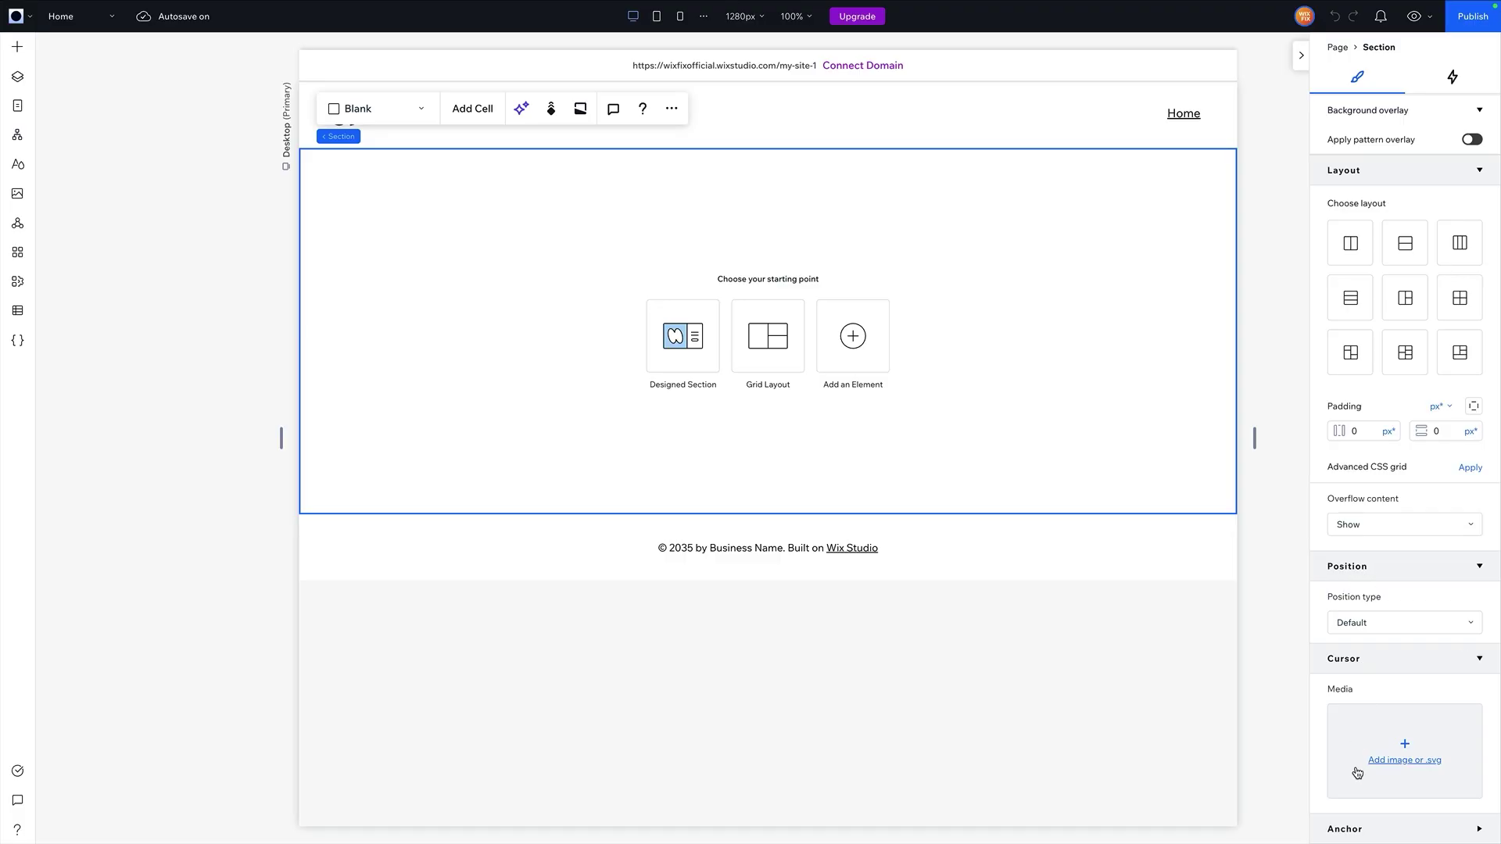
left_click(1351, 828)
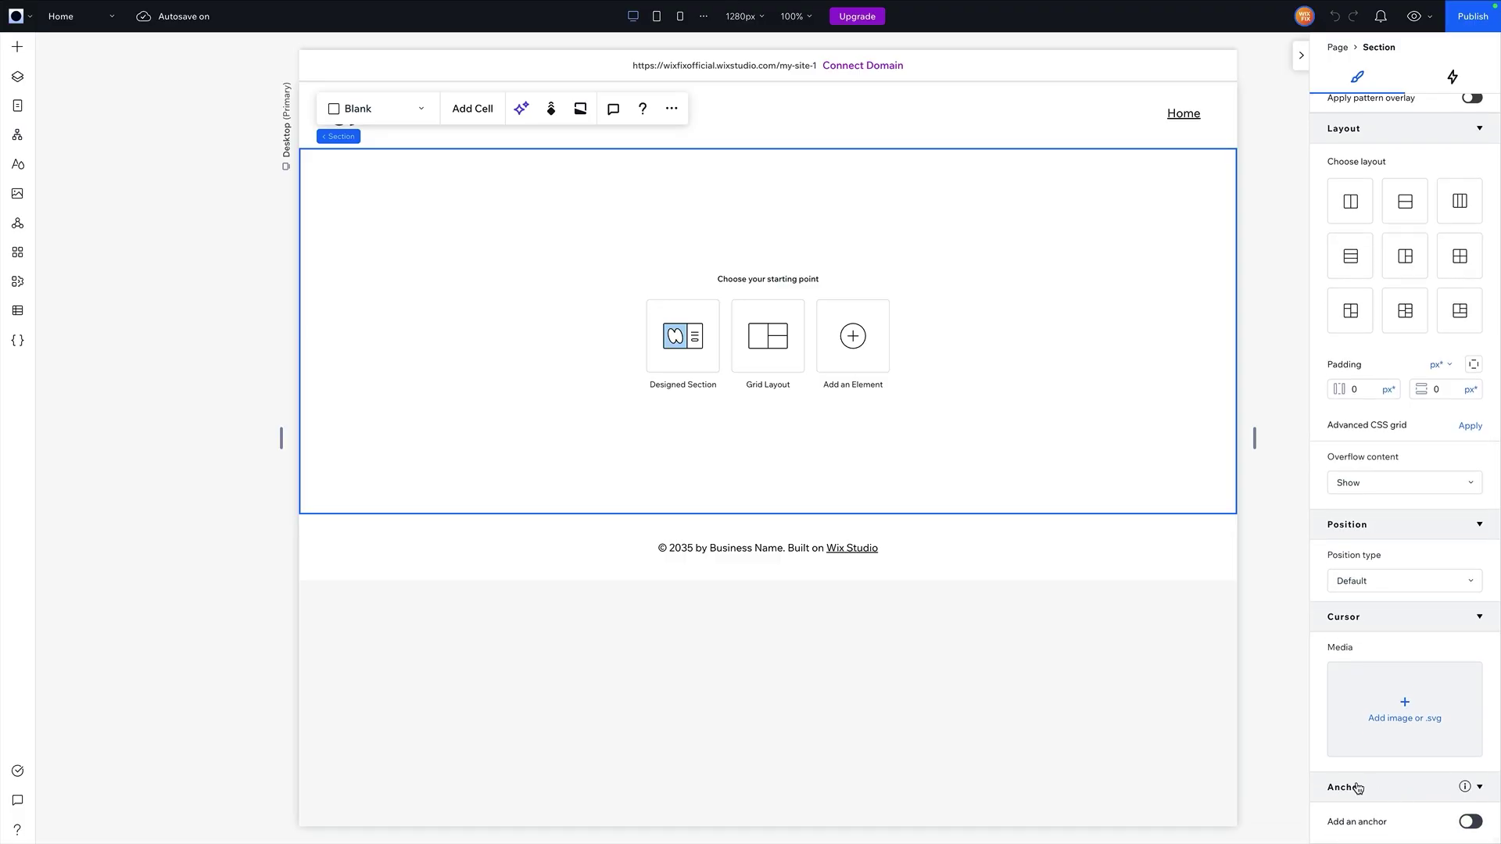
scroll(1384, 560, "up", 6)
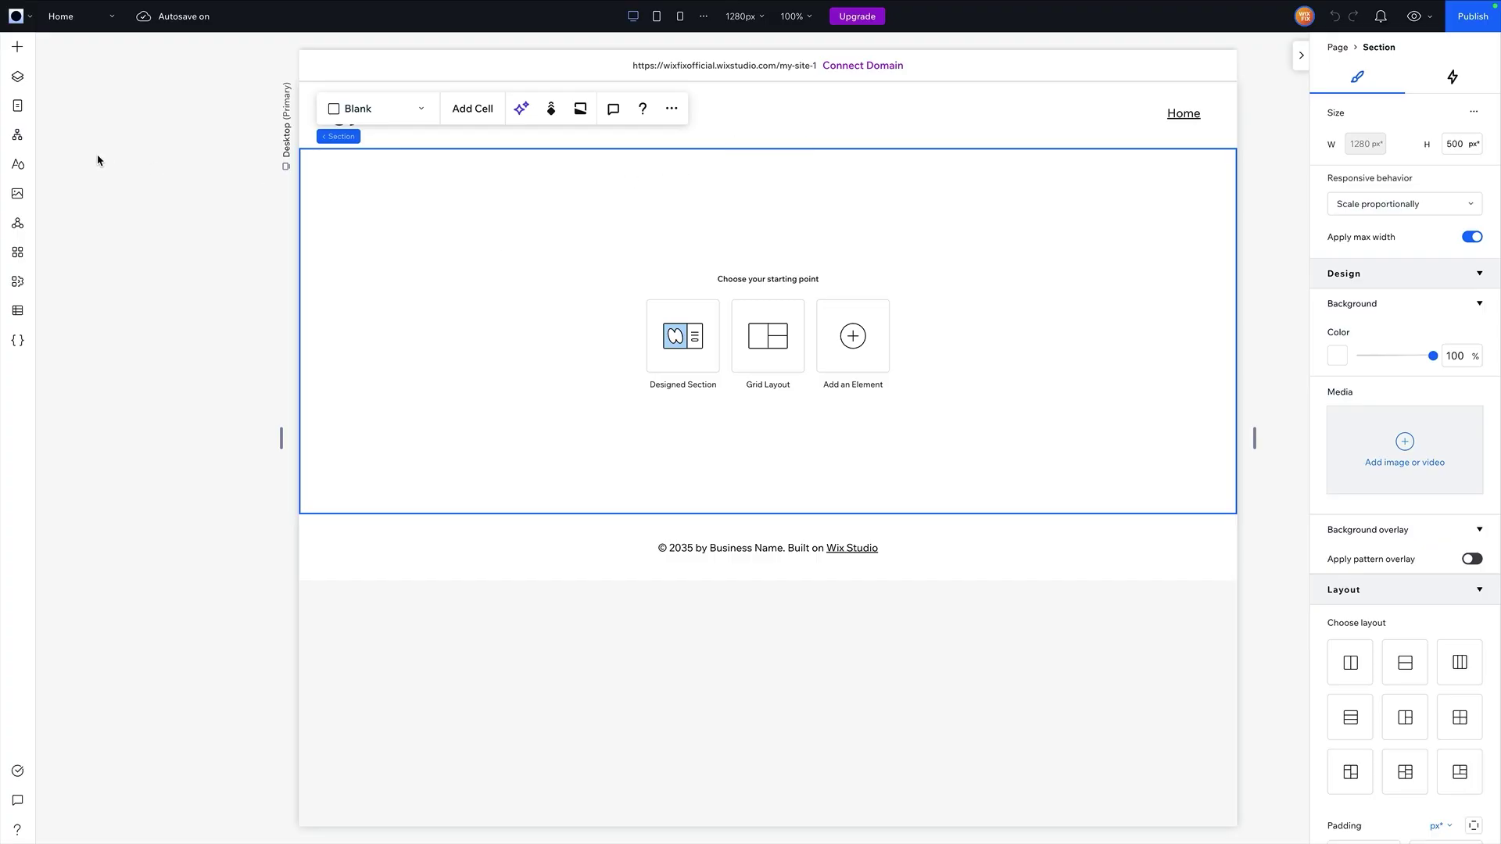
- Drag a 330×212 px Container onto the middle section and expand its Adjust settings
left_click(16, 50)
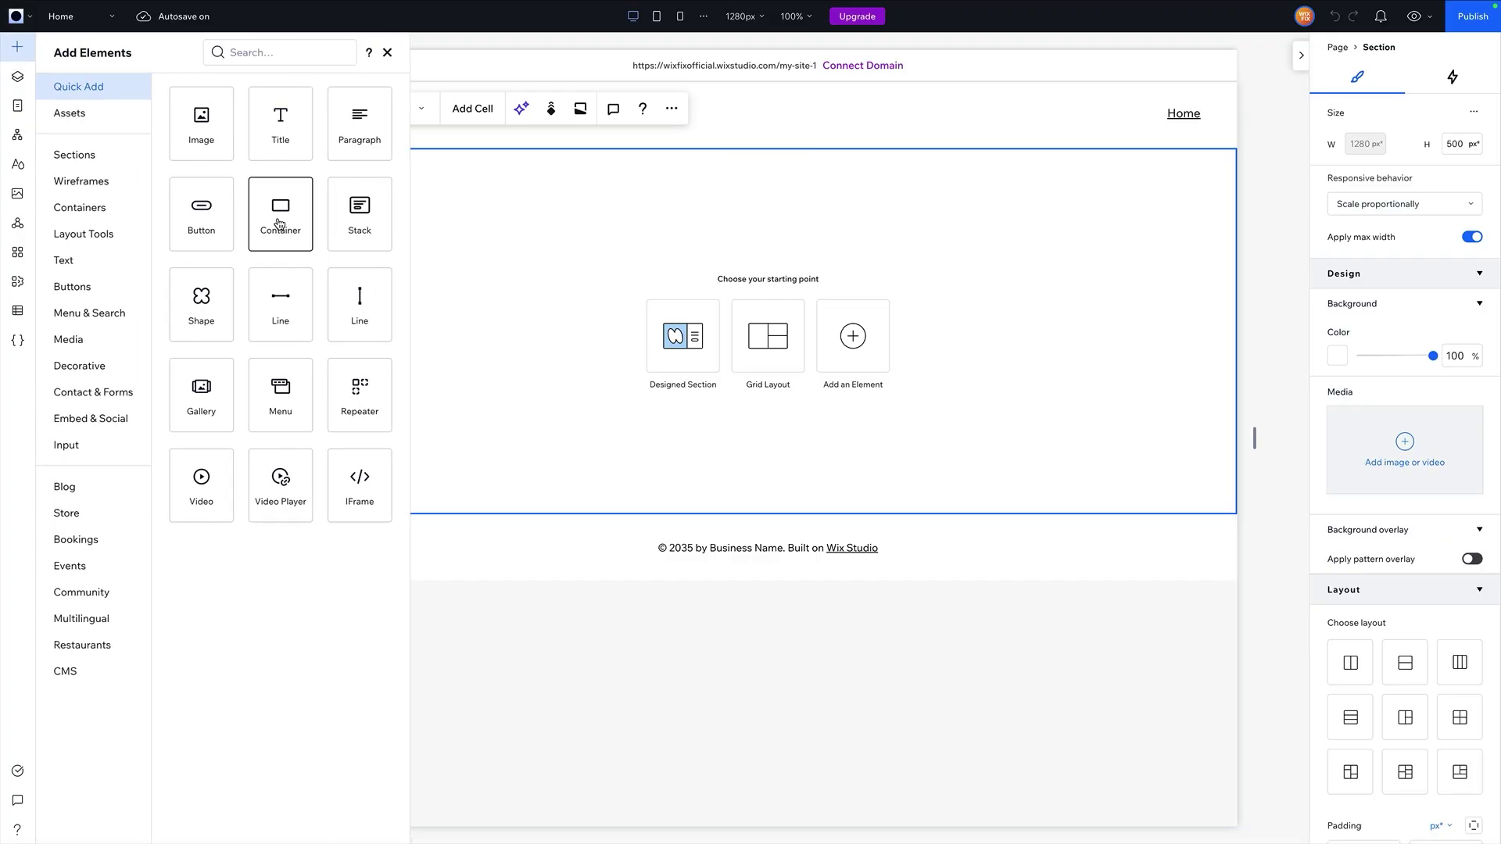
left_click_drag(282, 228, 753, 290)
scroll(1405, 194, "down", 1)
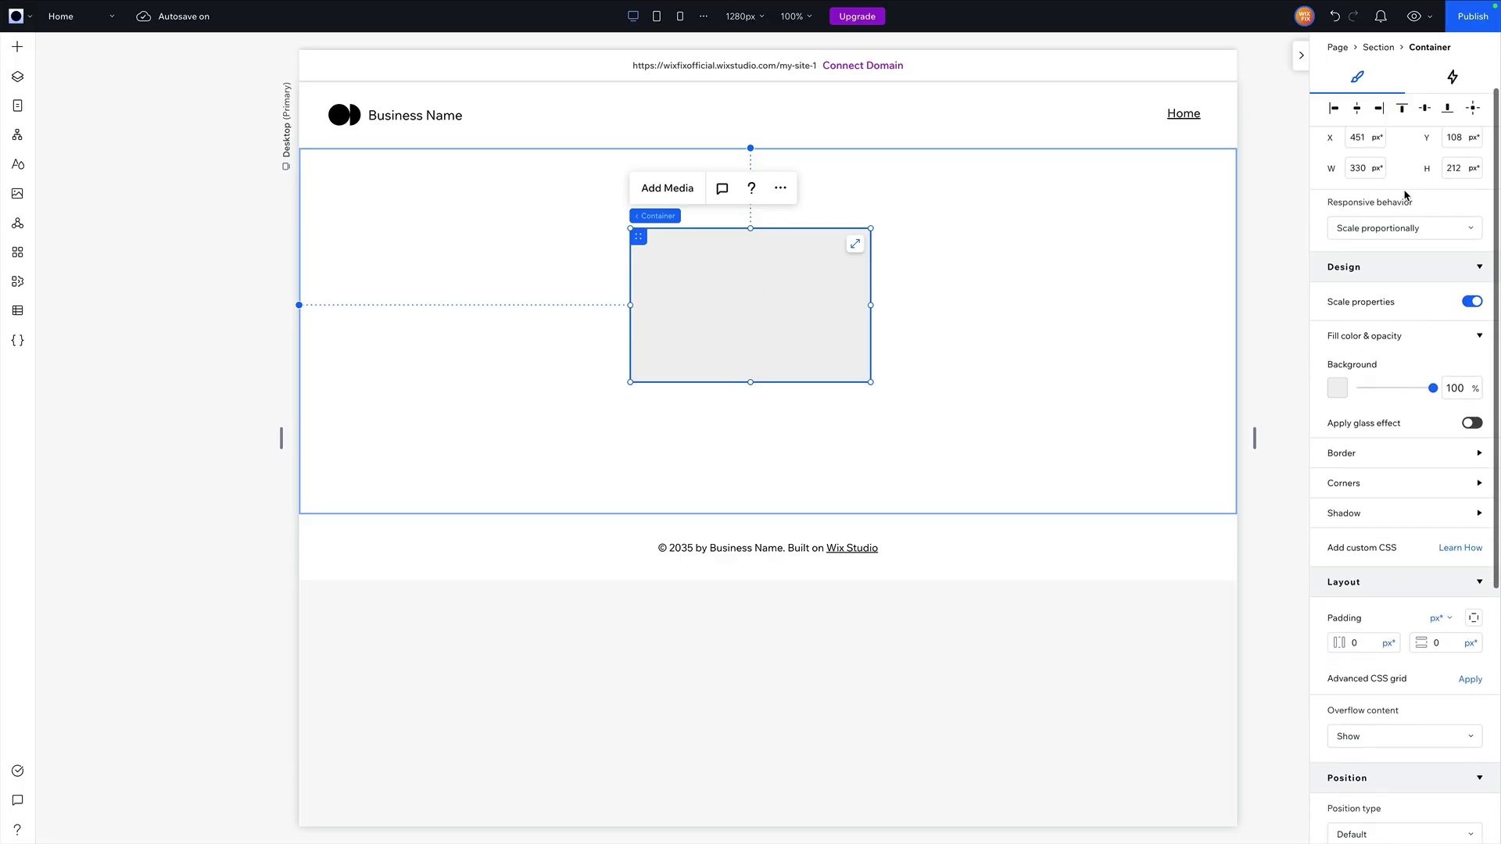
scroll(1407, 194, "down", 5)
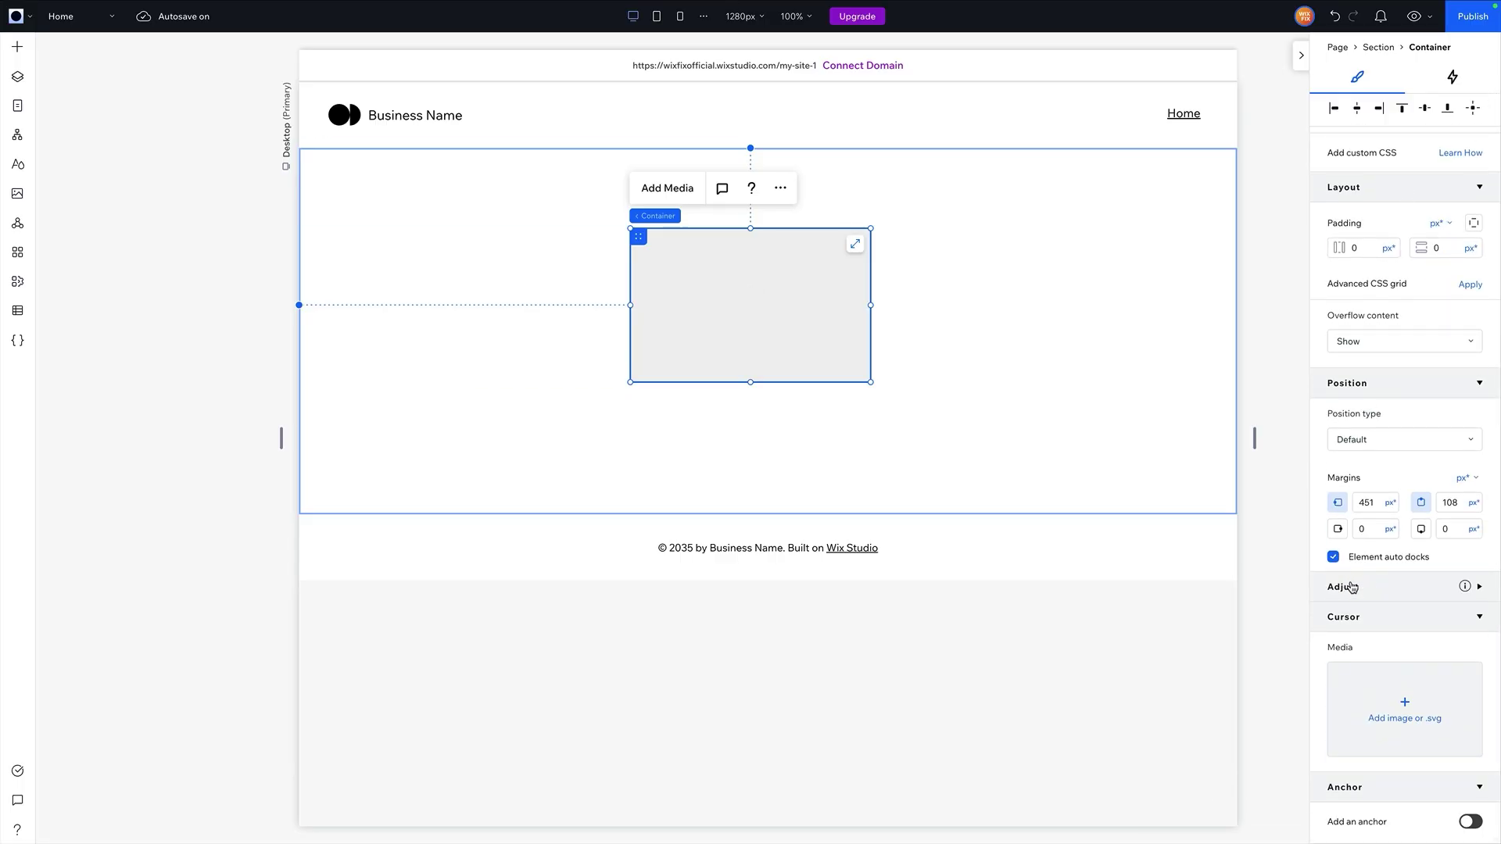
left_click(1352, 588)
scroll(1363, 607, "down", 1)
scroll(1376, 592, "down", 2)
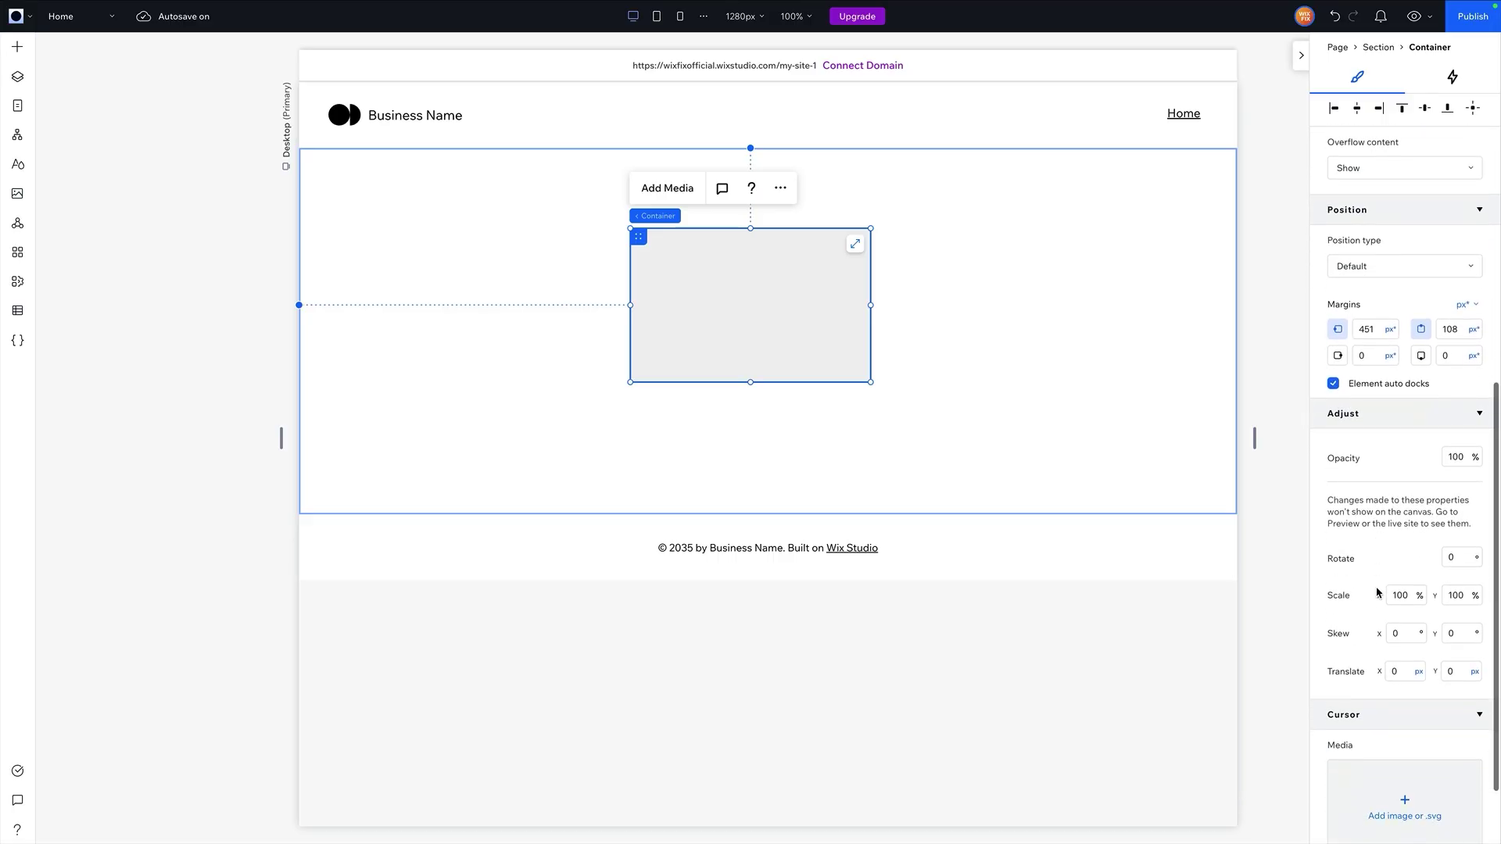
scroll(1376, 591, "up", 8)
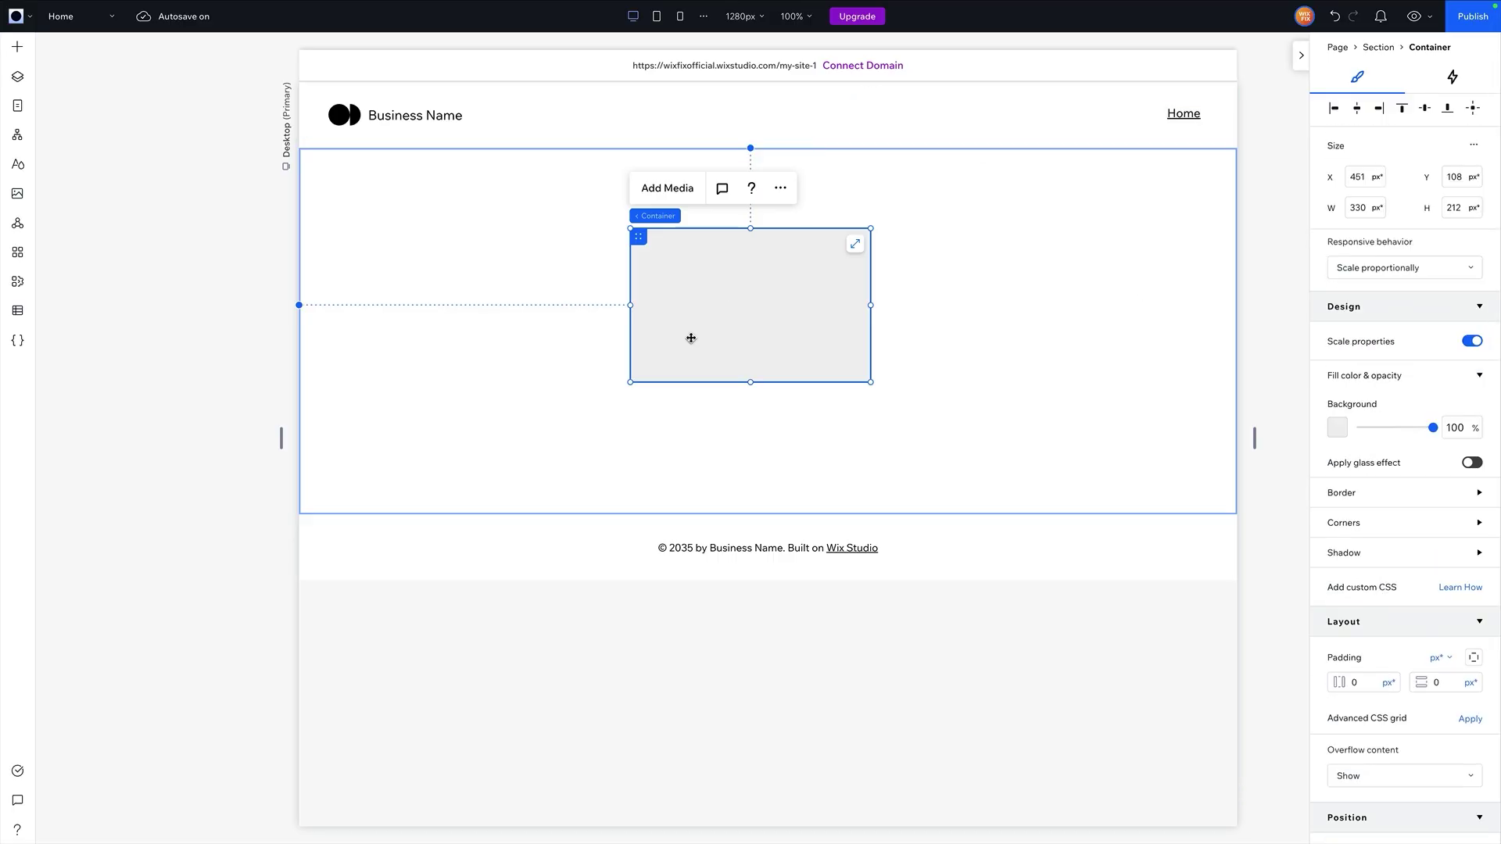
- Select the section and header in turn, then reselect the grey container to review its settings
left_click(426, 225)
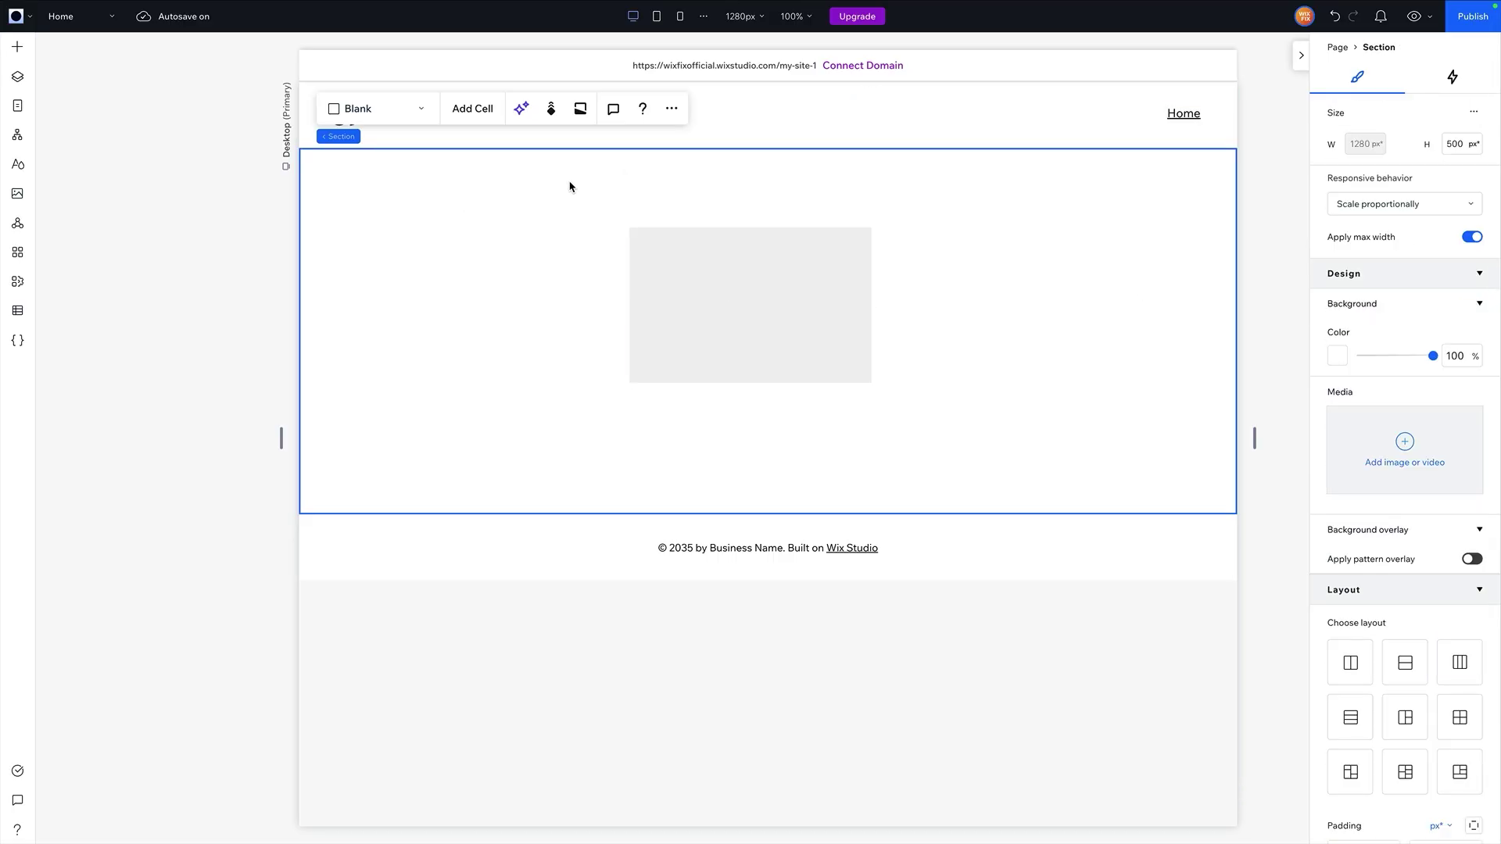
left_click(828, 119)
left_click(501, 320)
left_click(727, 311)
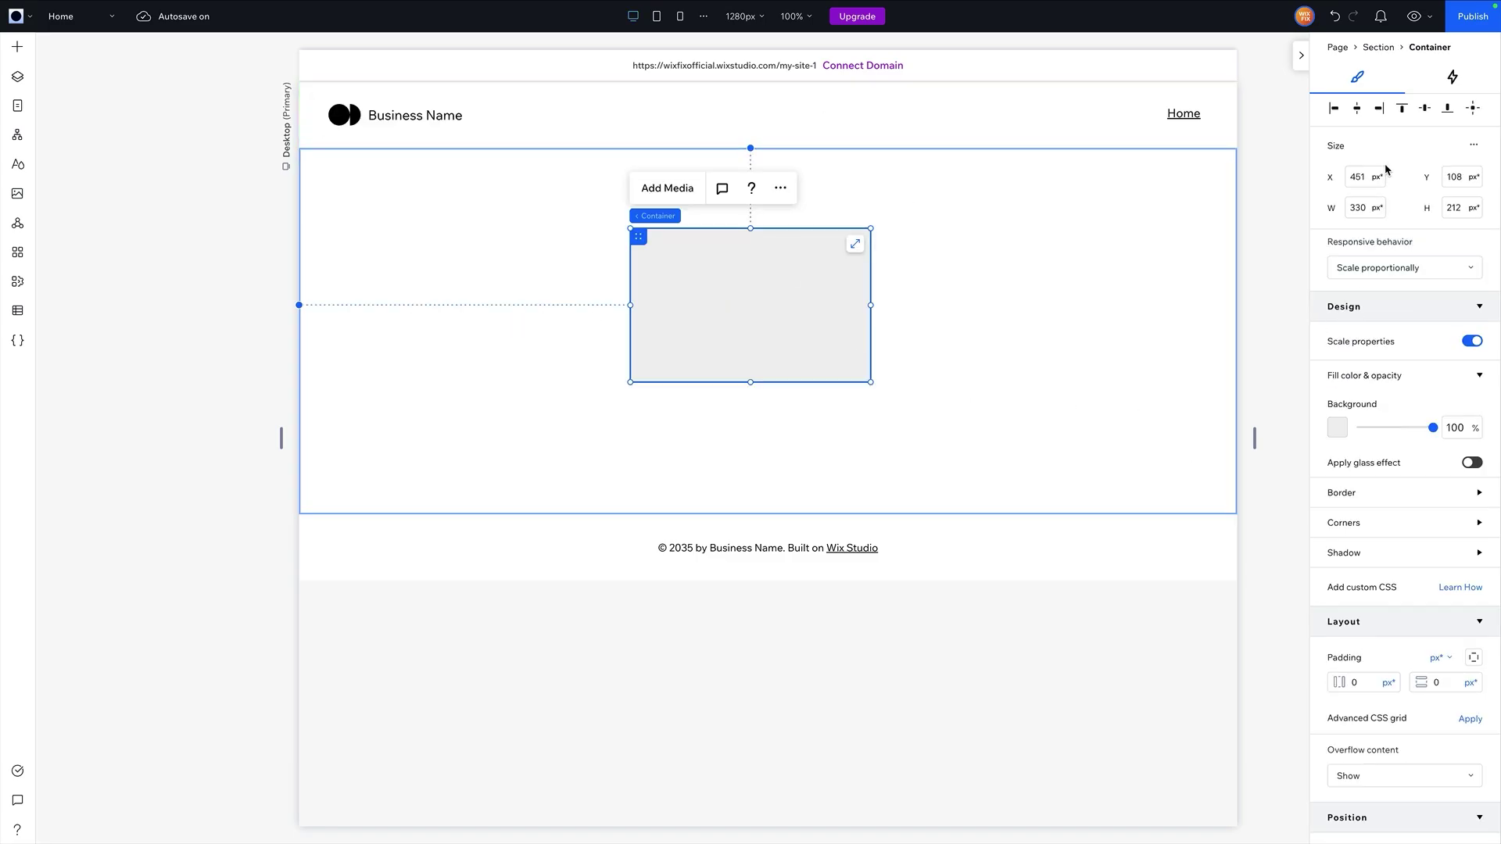
scroll(1392, 465, "down", 2)
scroll(1395, 467, "down", 7)
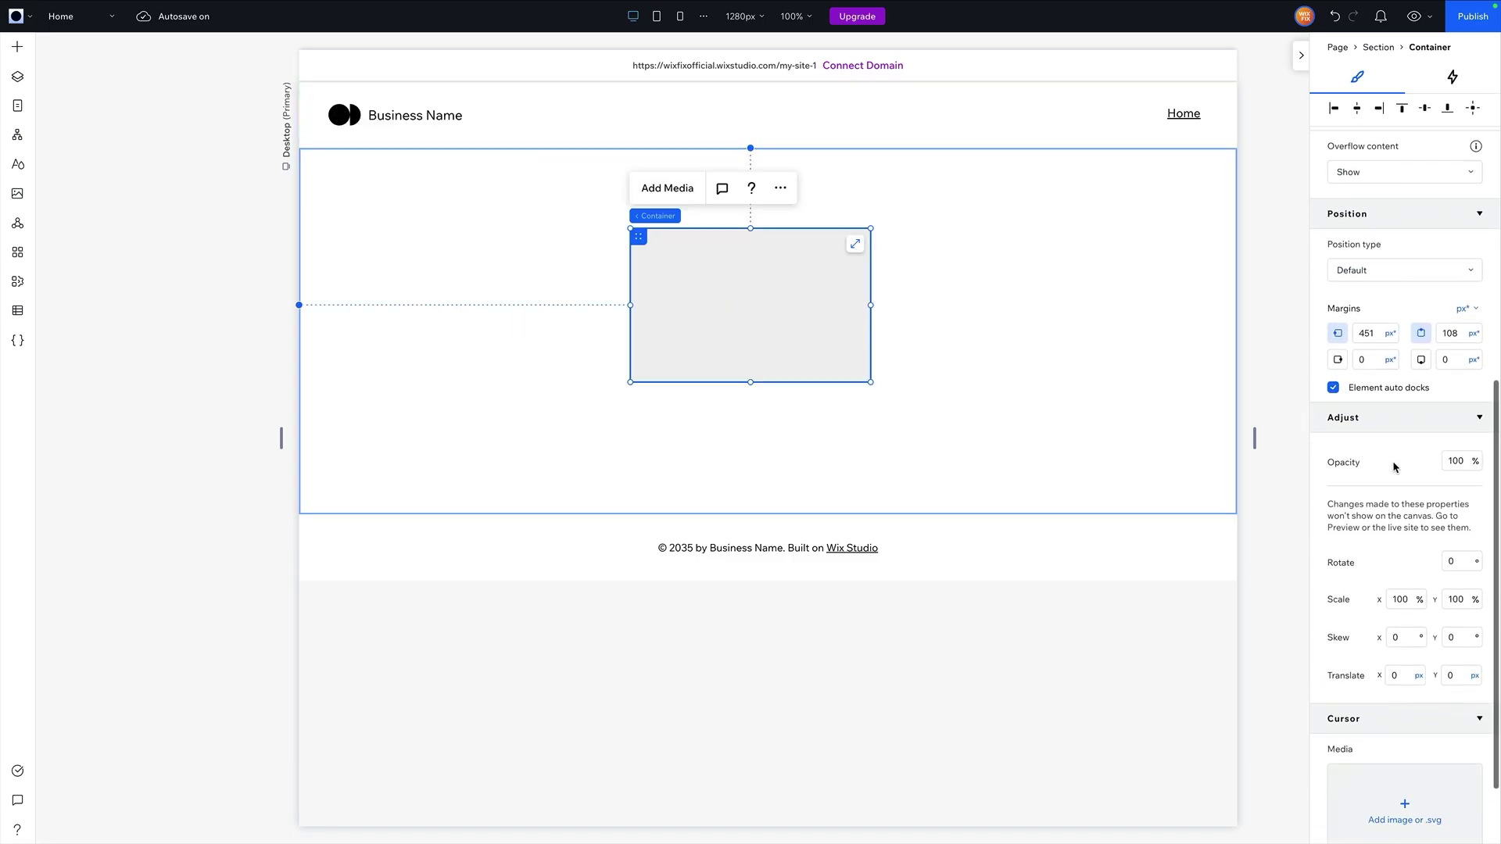
scroll(1394, 466, "up", 8)
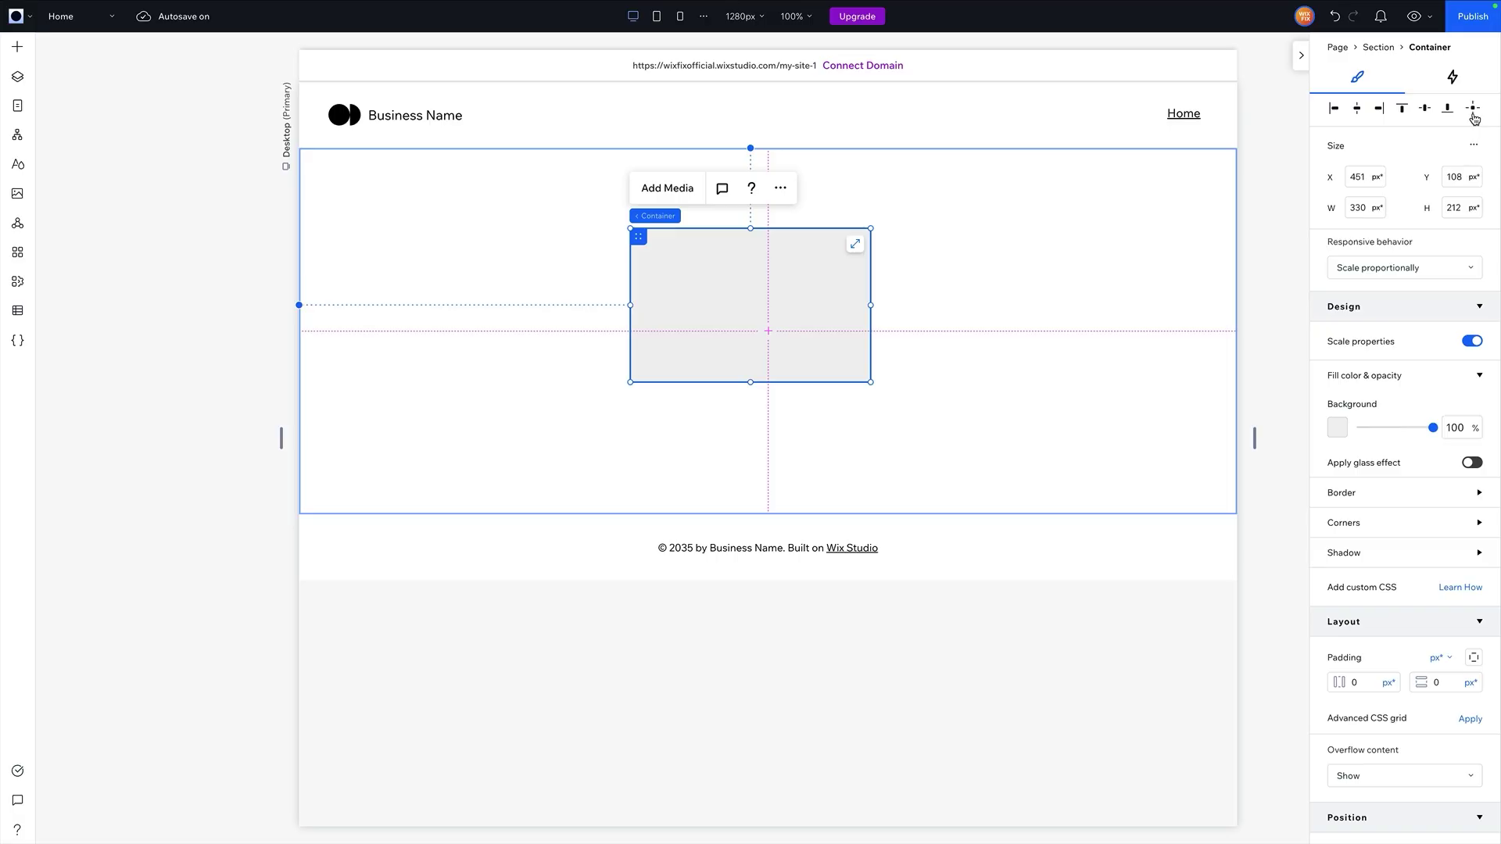
- Try the left, centre, top, bottom and middle alignment buttons on the container
left_click(1334, 109)
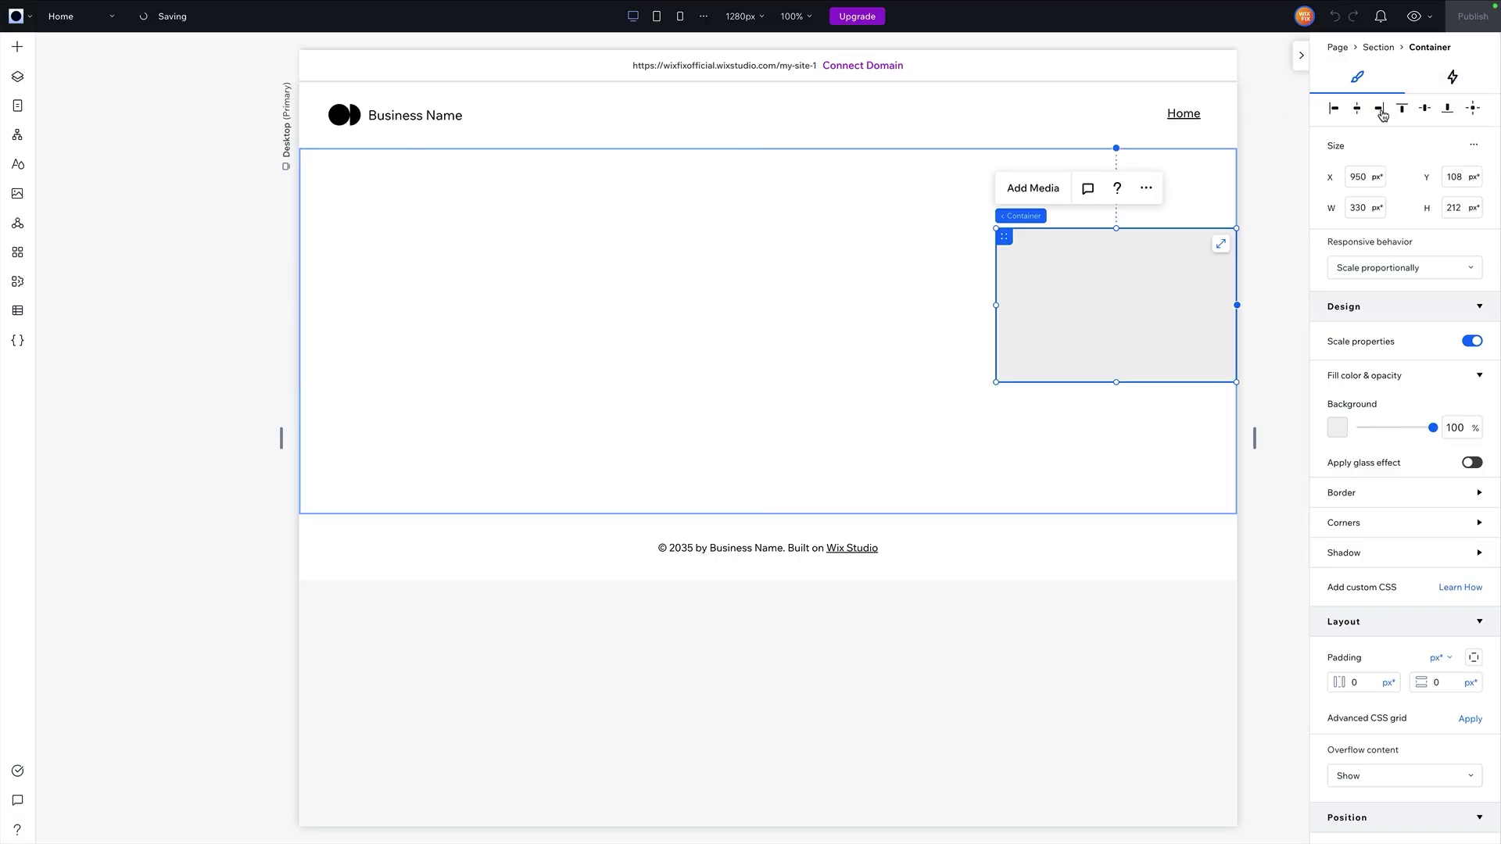
left_click(1358, 110)
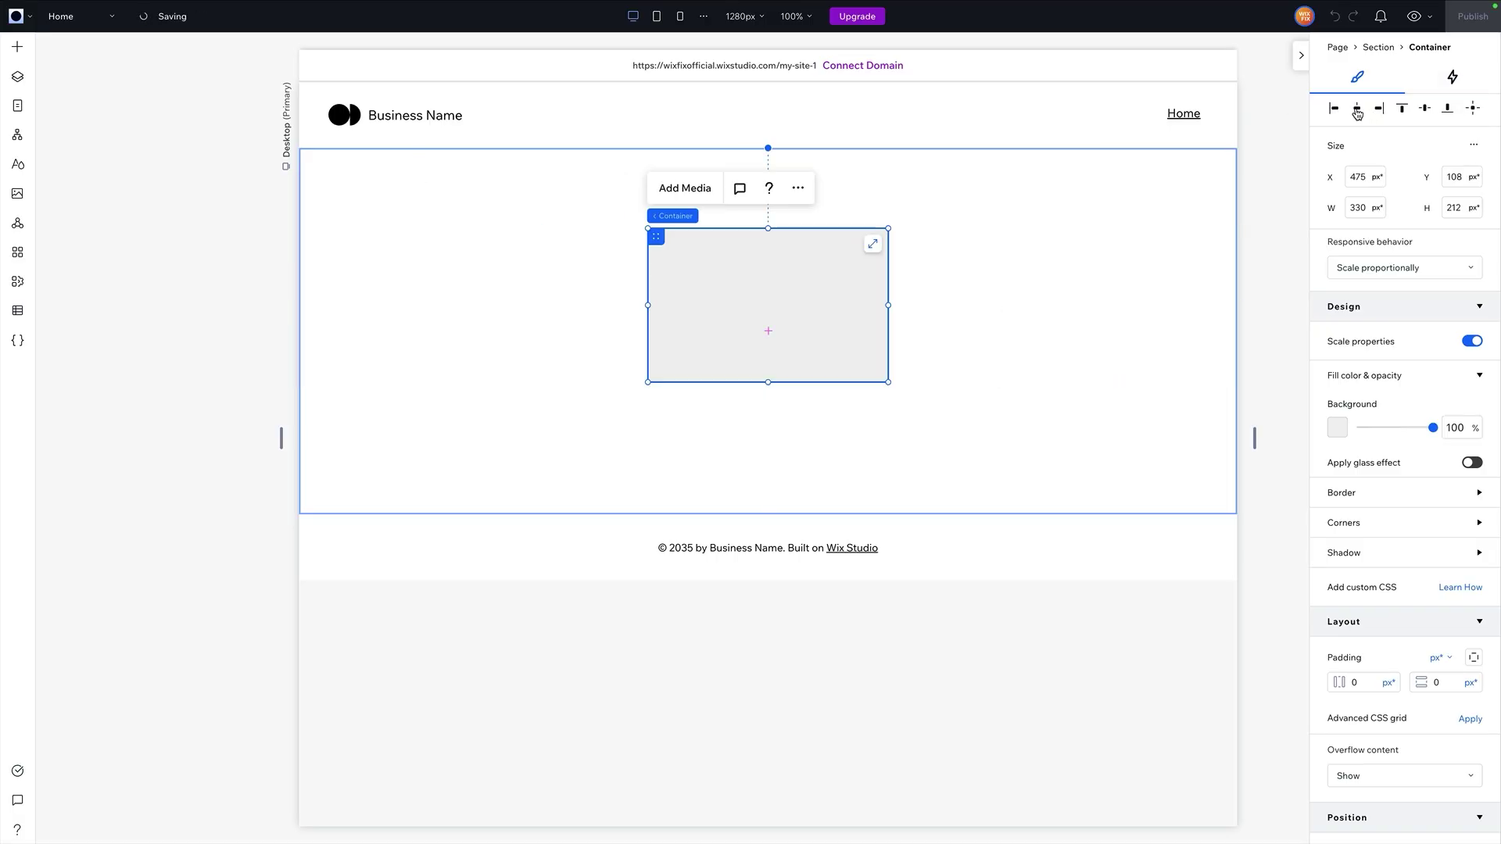
left_click(1400, 110)
left_click(1447, 110)
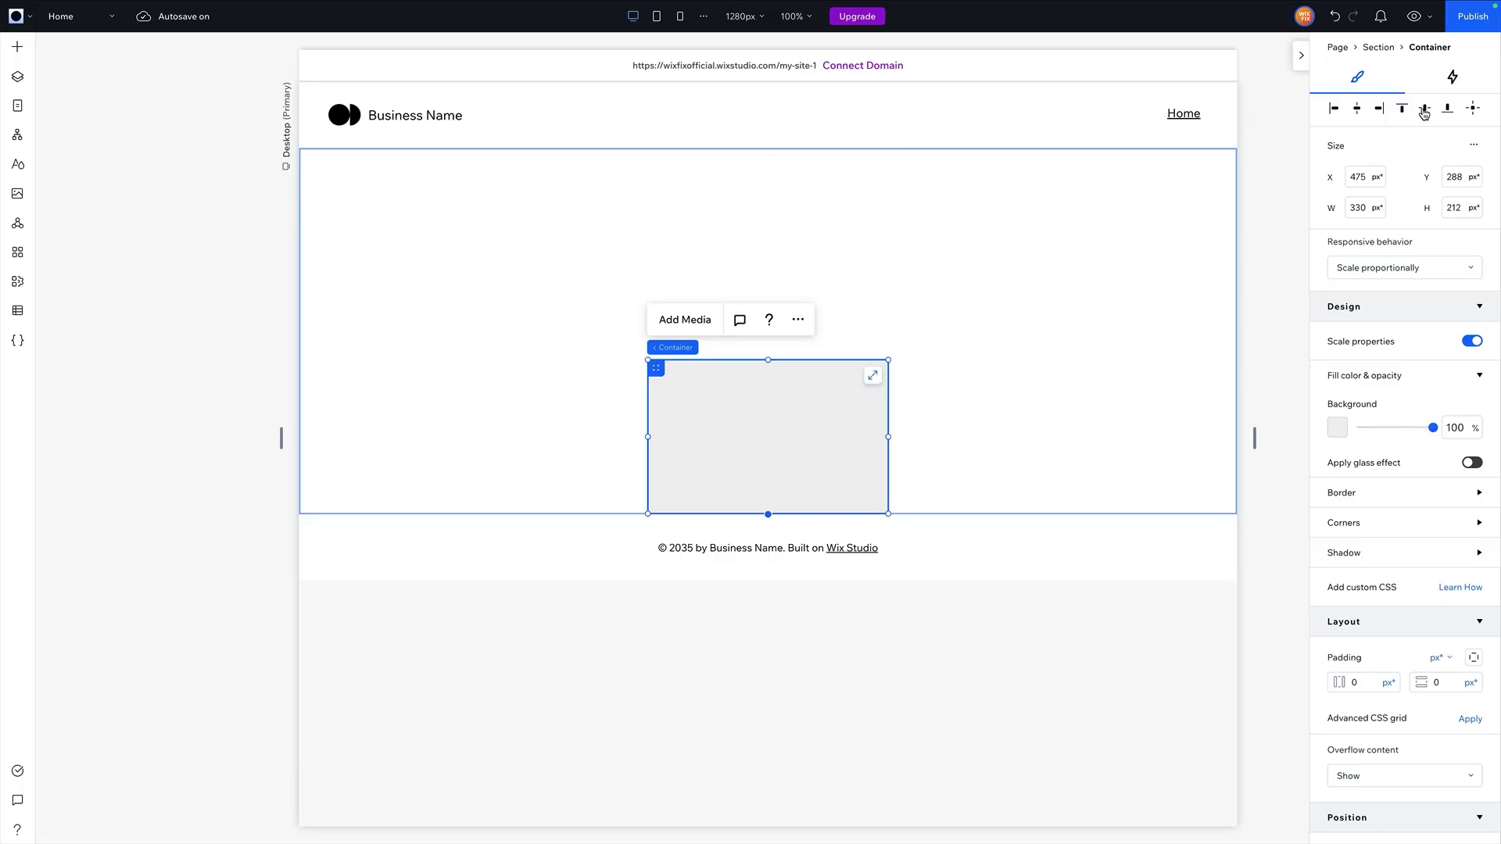
left_click(1424, 109)
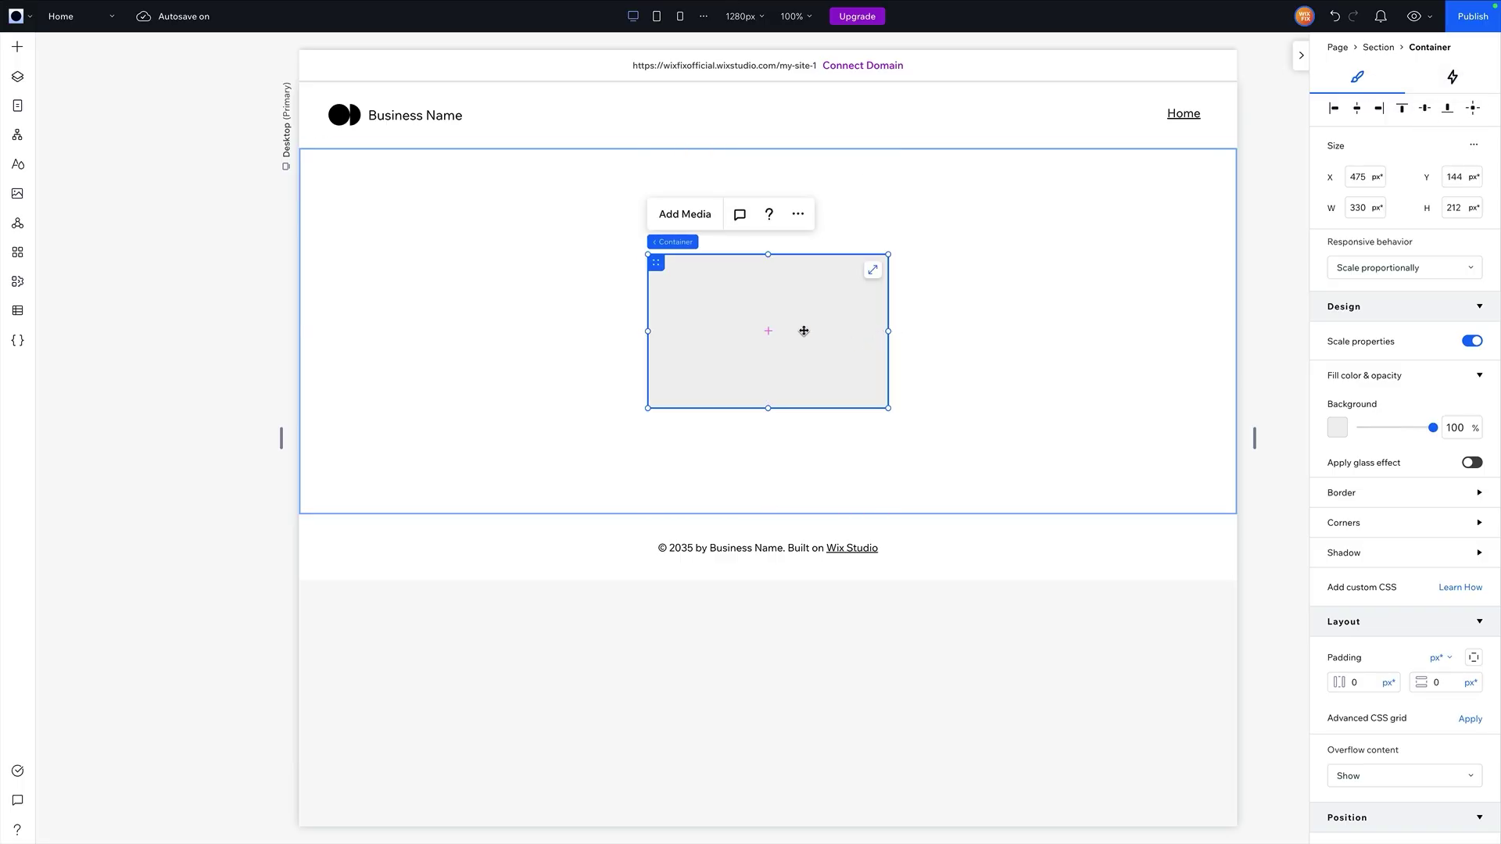
- Drag the container toward the upper left and re-centre it in the section, twice
left_click_drag(790, 324, 549, 263)
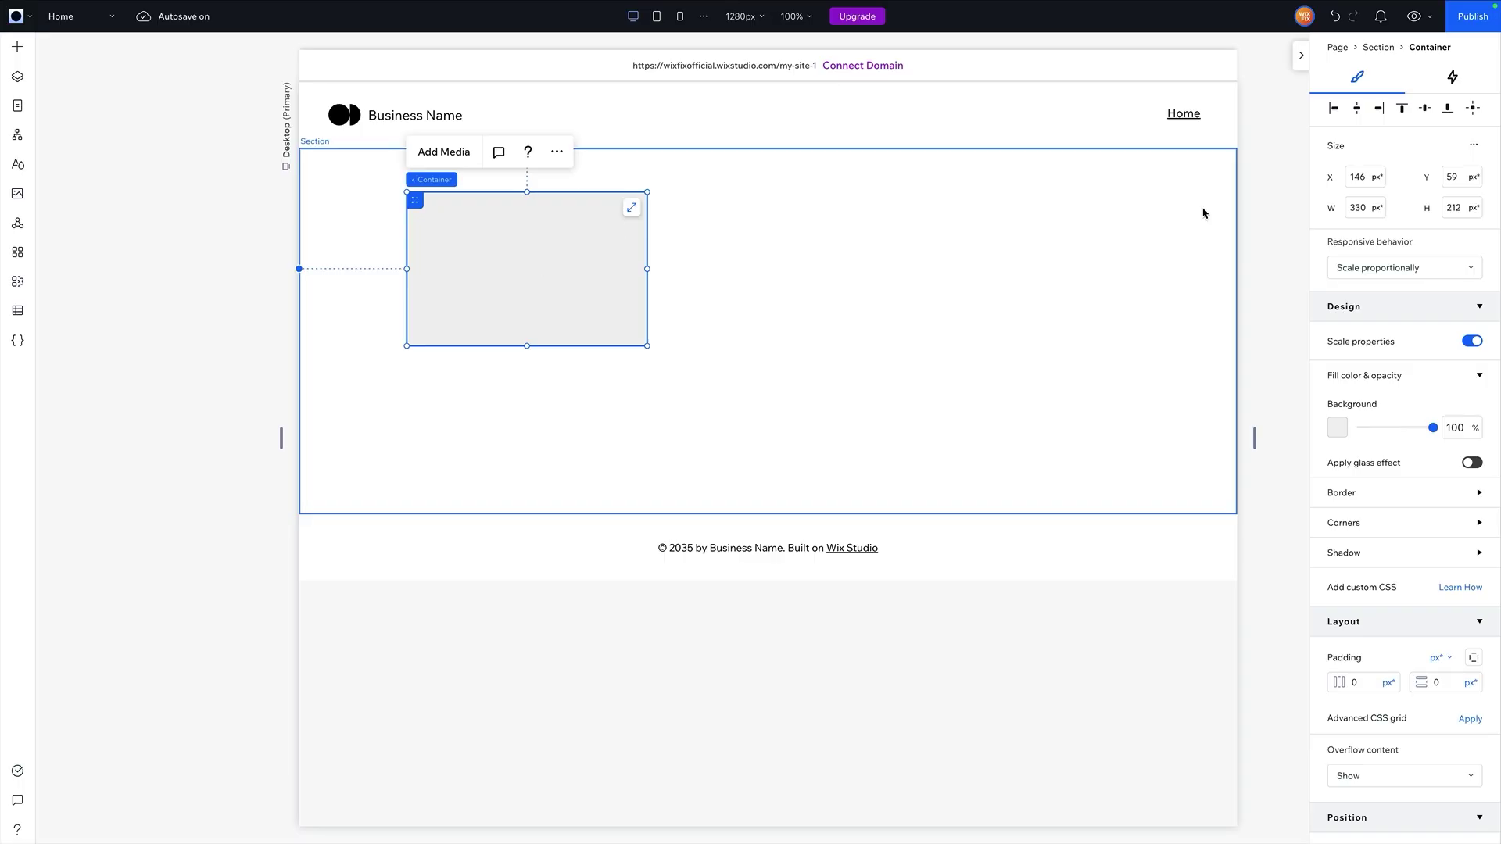
left_click(1475, 109)
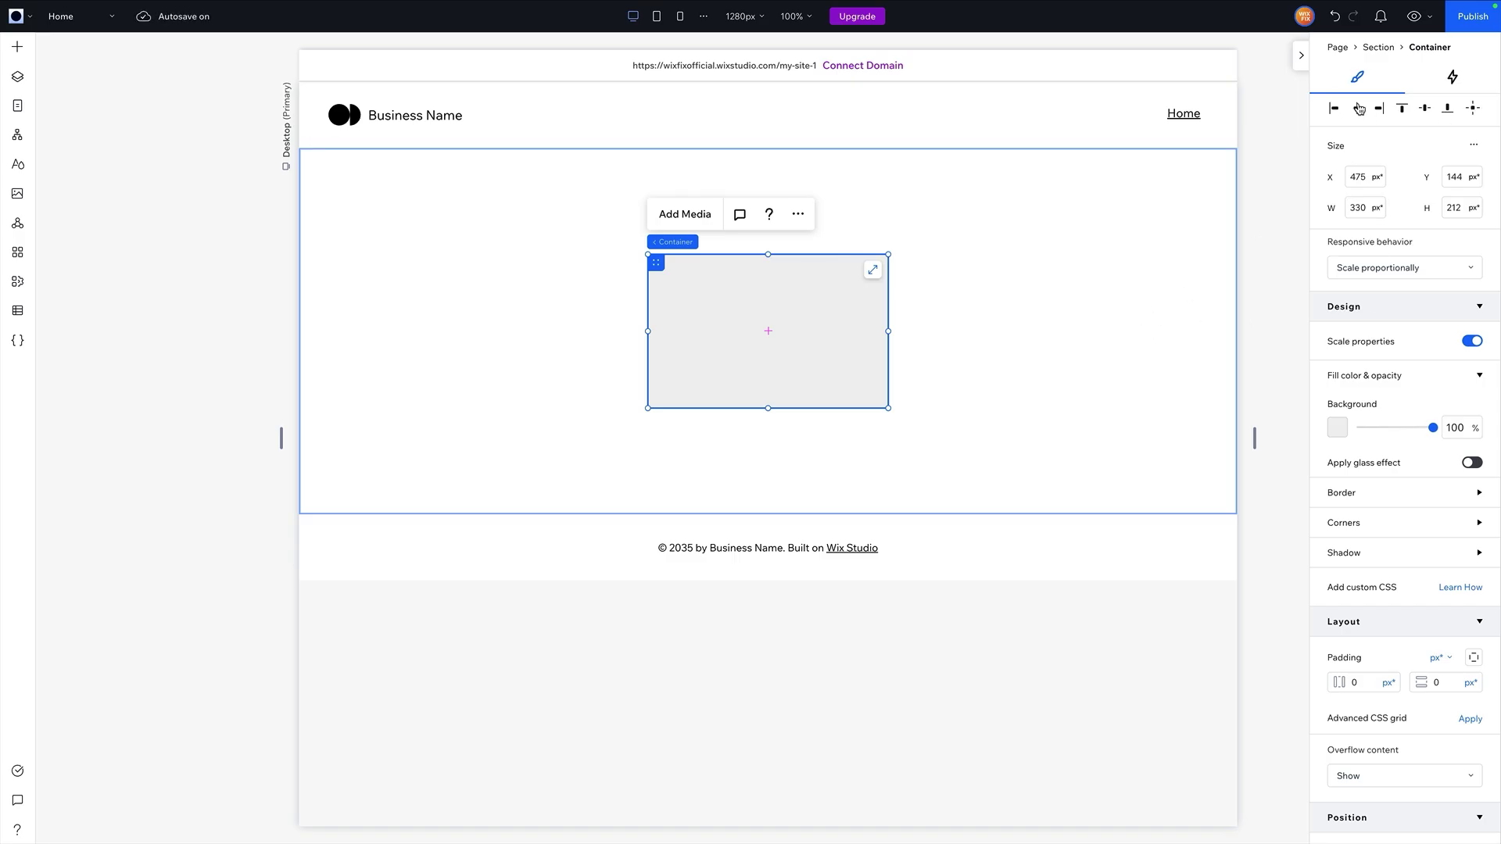
scroll(1395, 303, "down", 8)
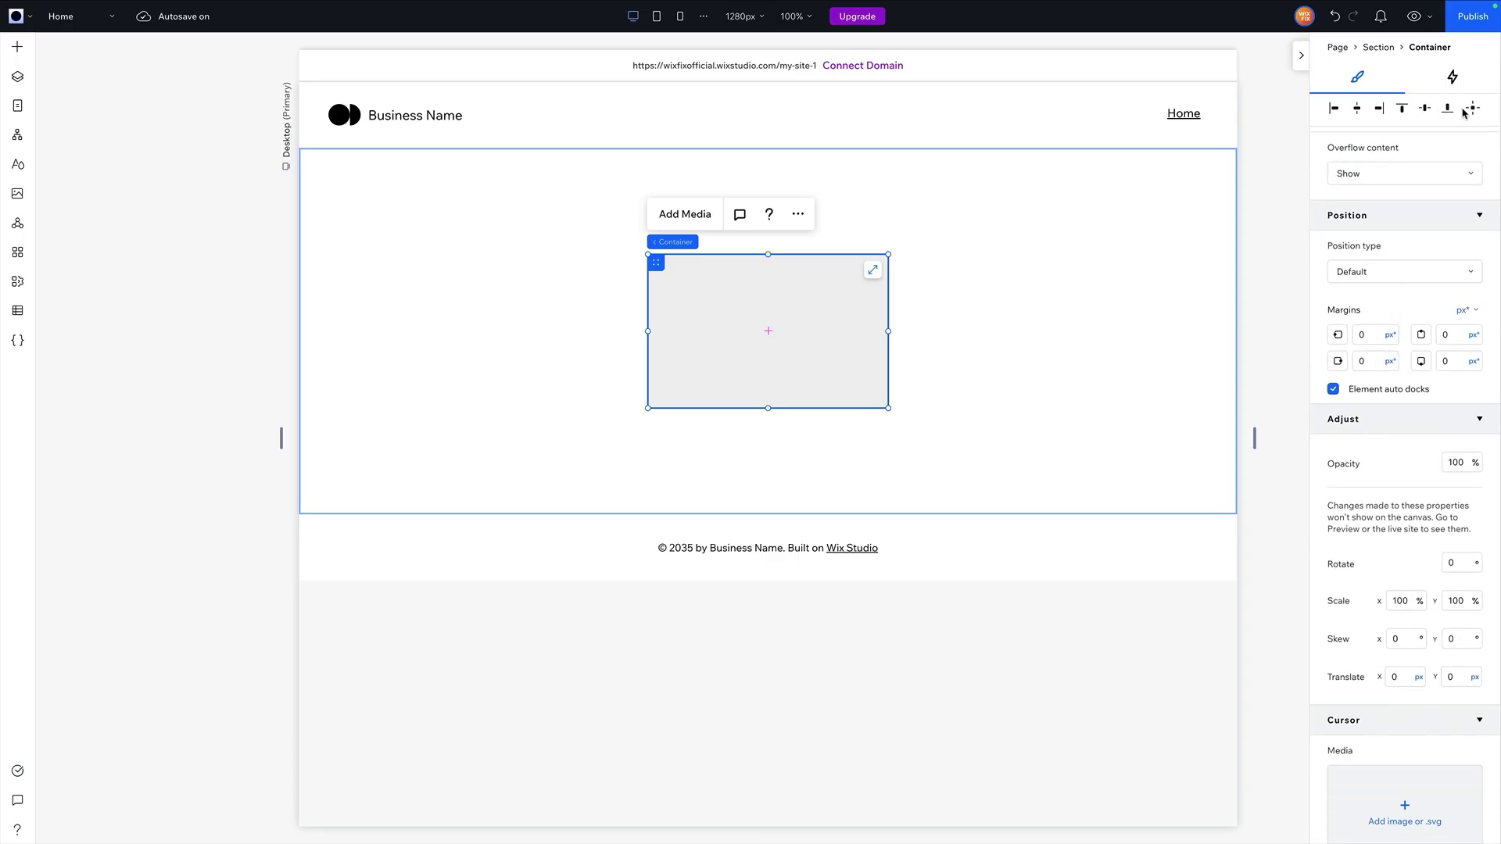
left_click_drag(737, 331, 601, 280)
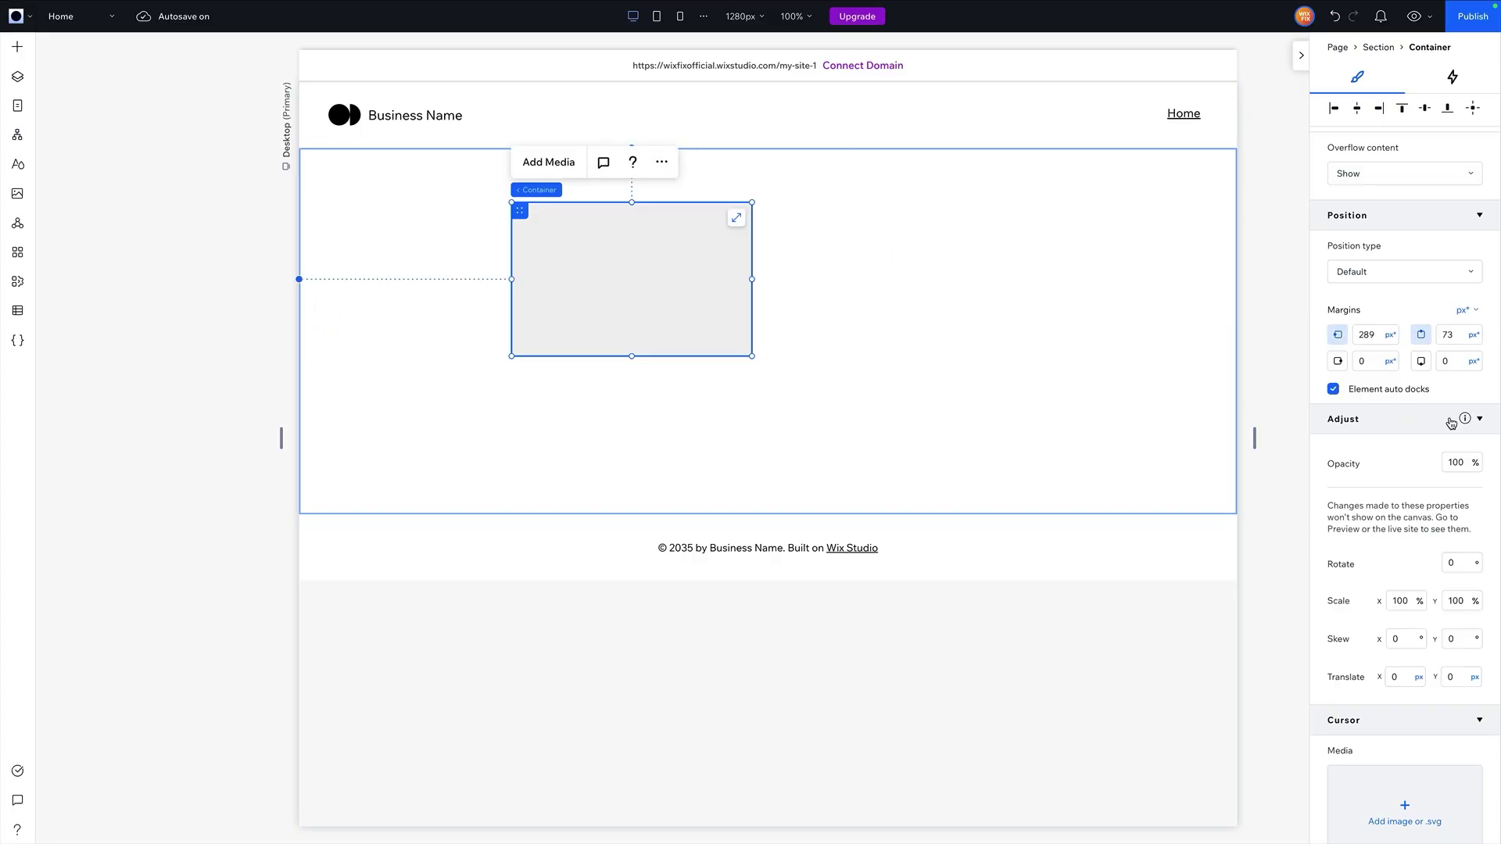
left_click(1473, 108)
- Delete the grey container so the middle section is empty again
scroll(1439, 456, "up", 8)
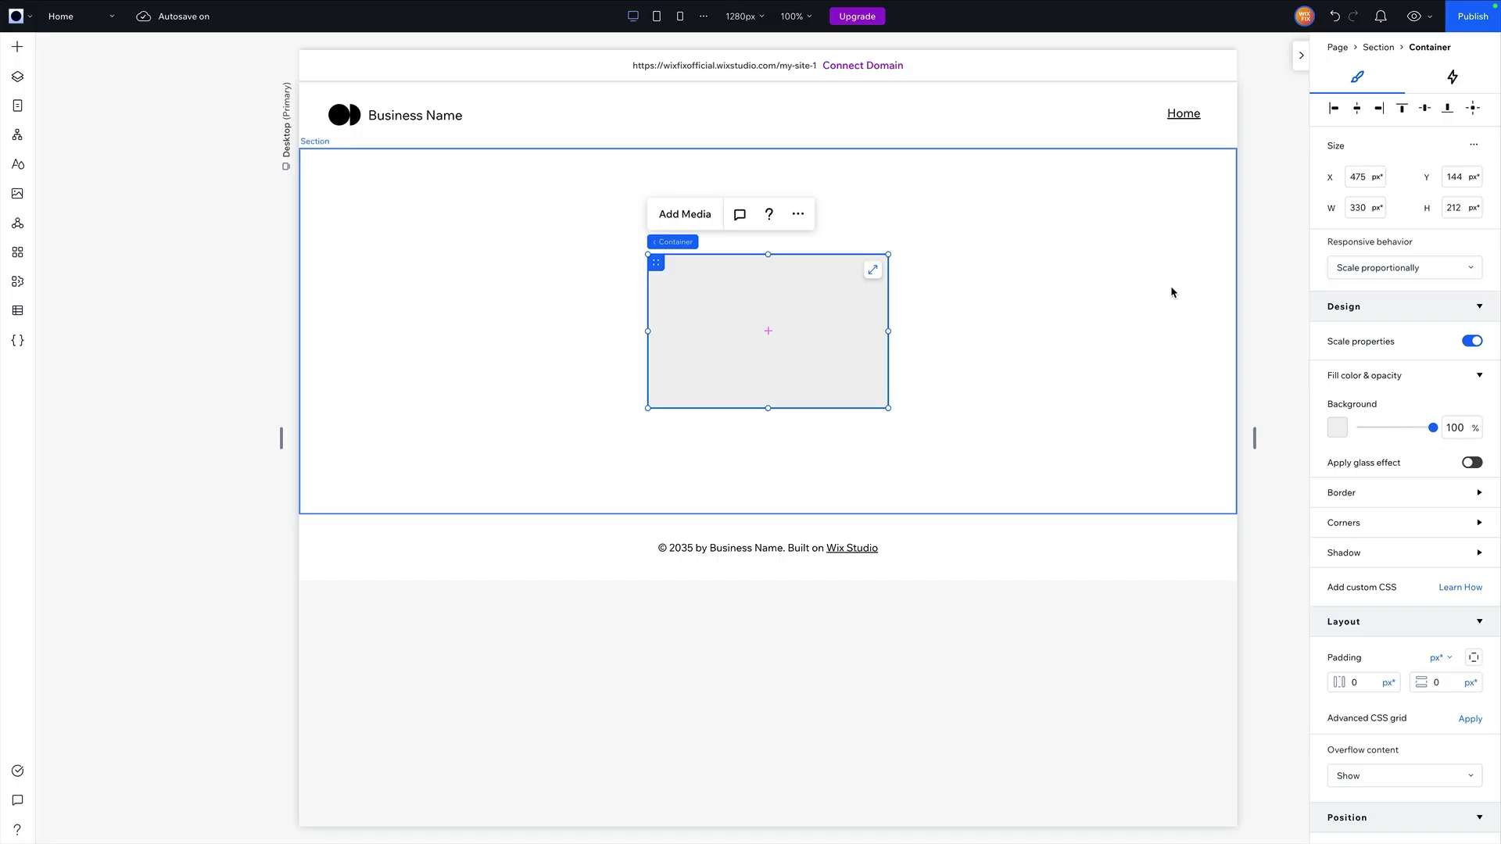
scroll(1414, 537, "down", 3)
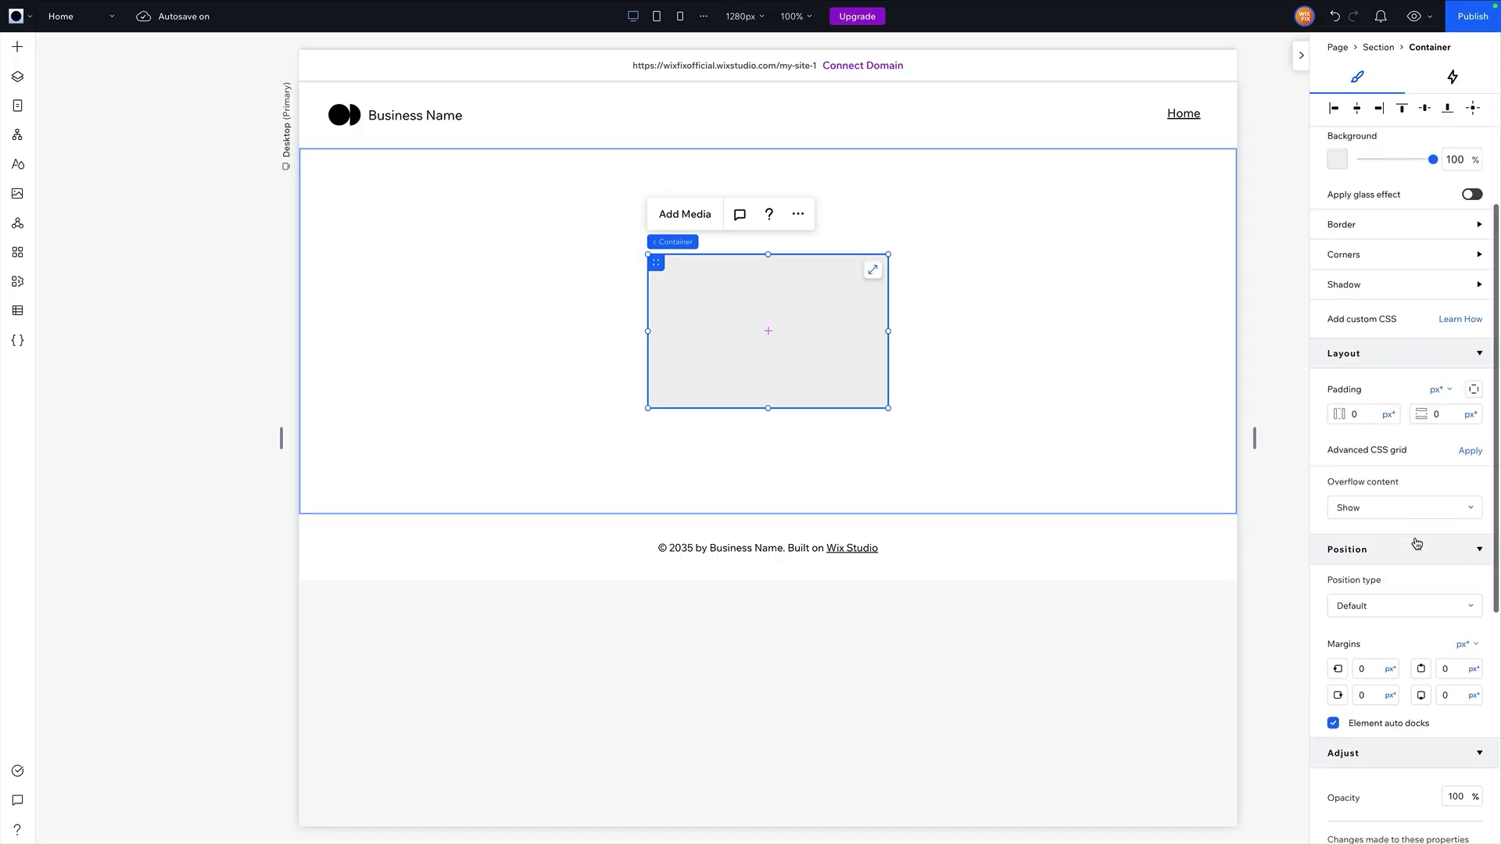
scroll(1414, 539, "up", 3)
key("Delete")
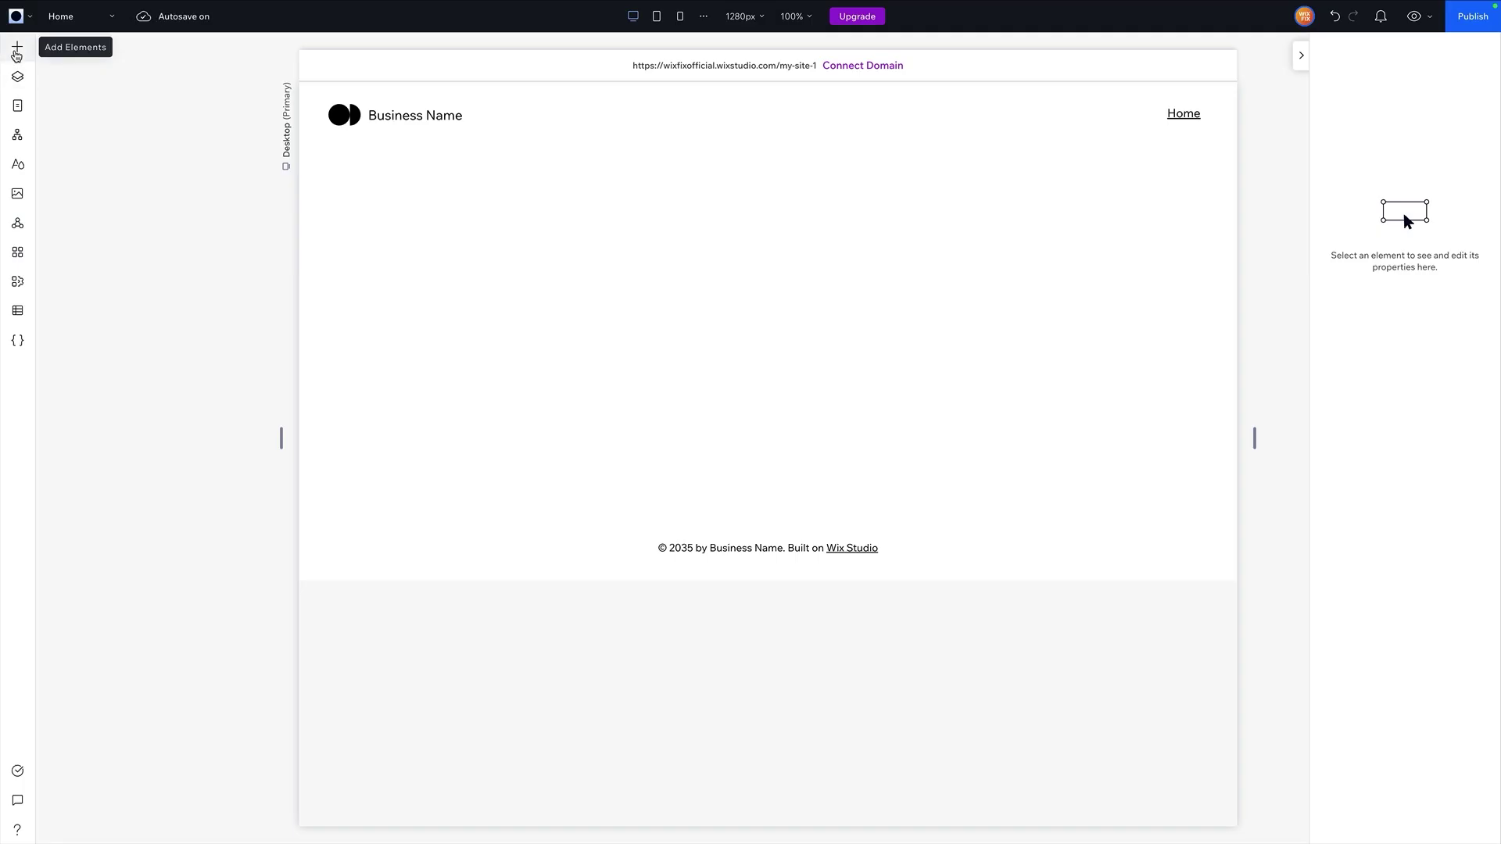
- Add the Team preset from the CMS presets and close the Team collection window
left_click(16, 312)
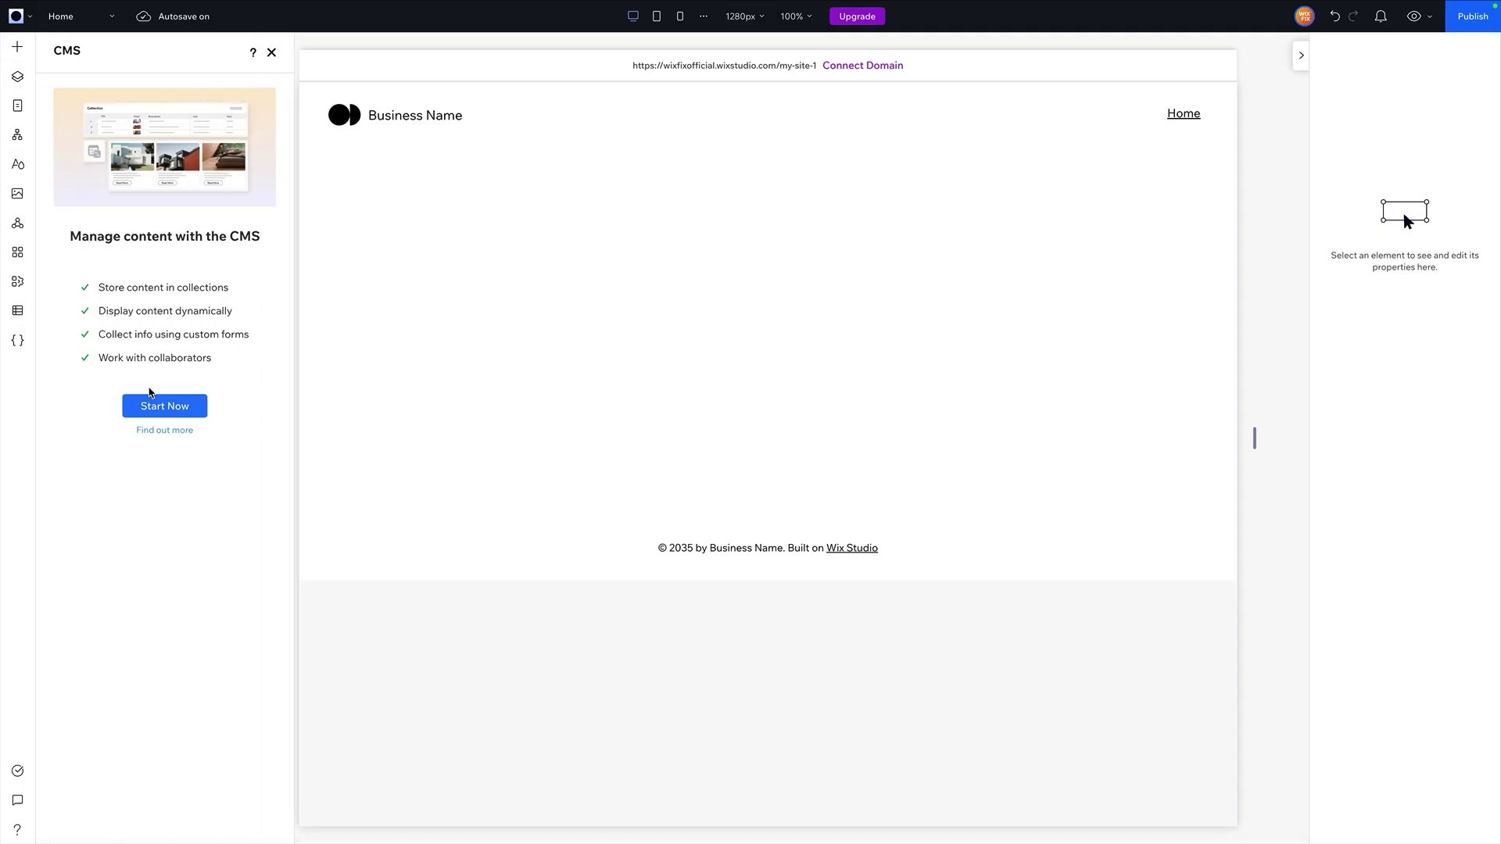
left_click(165, 408)
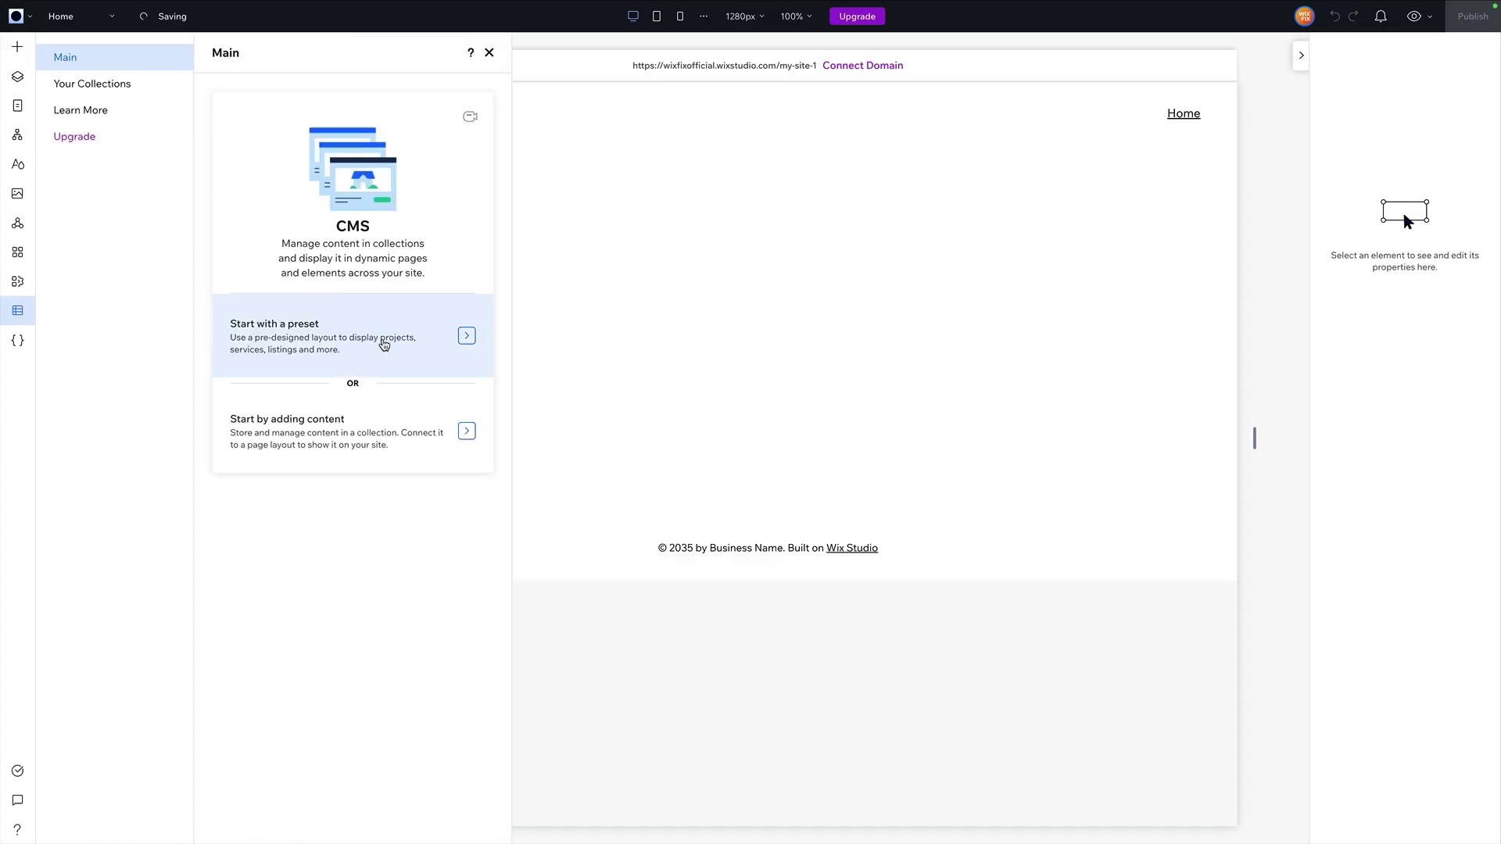
left_click(384, 345)
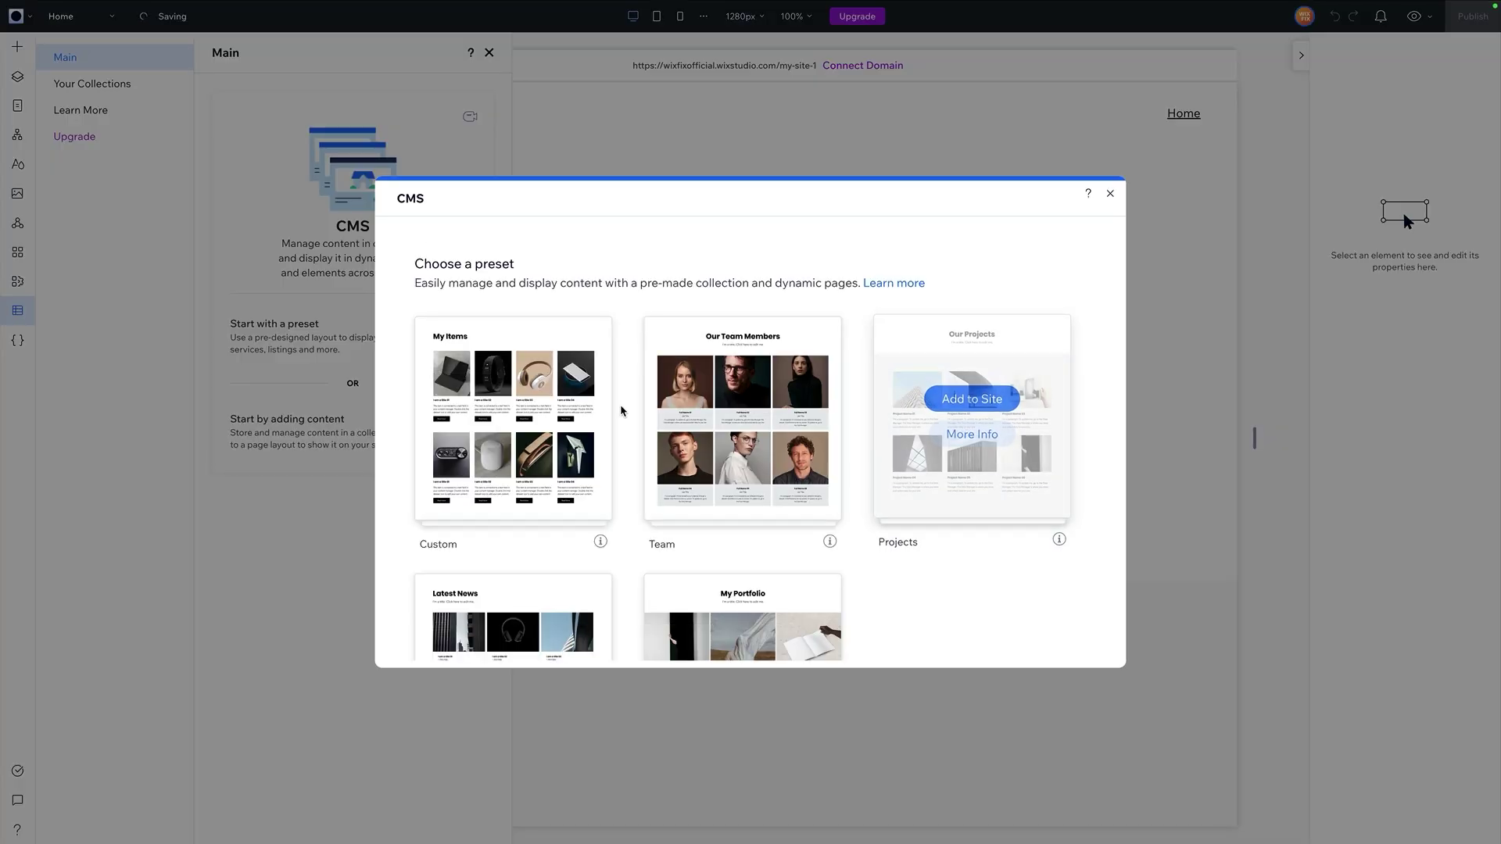
left_click(747, 397)
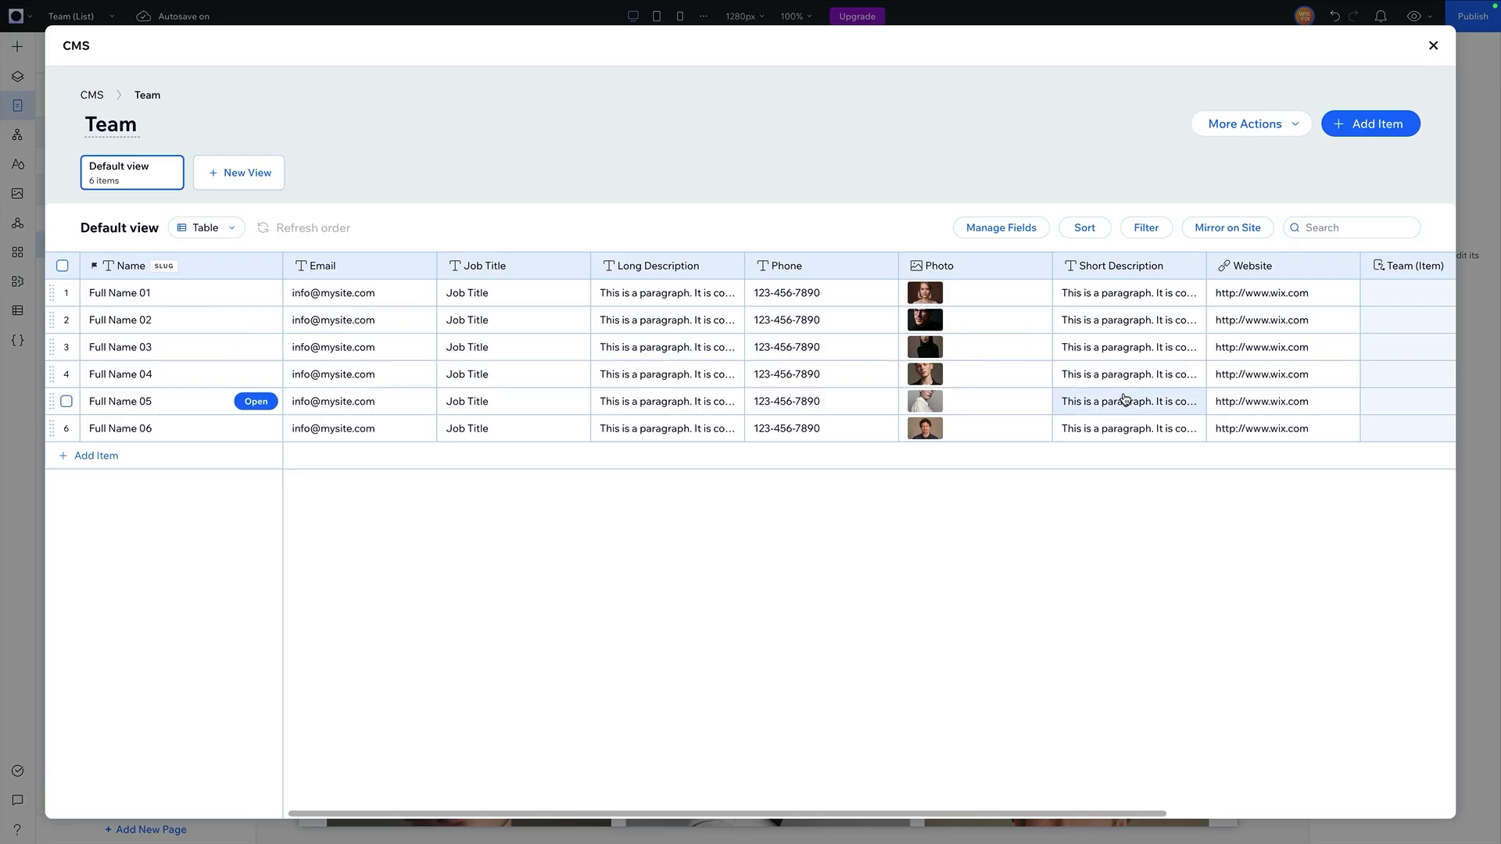
left_click(1433, 47)
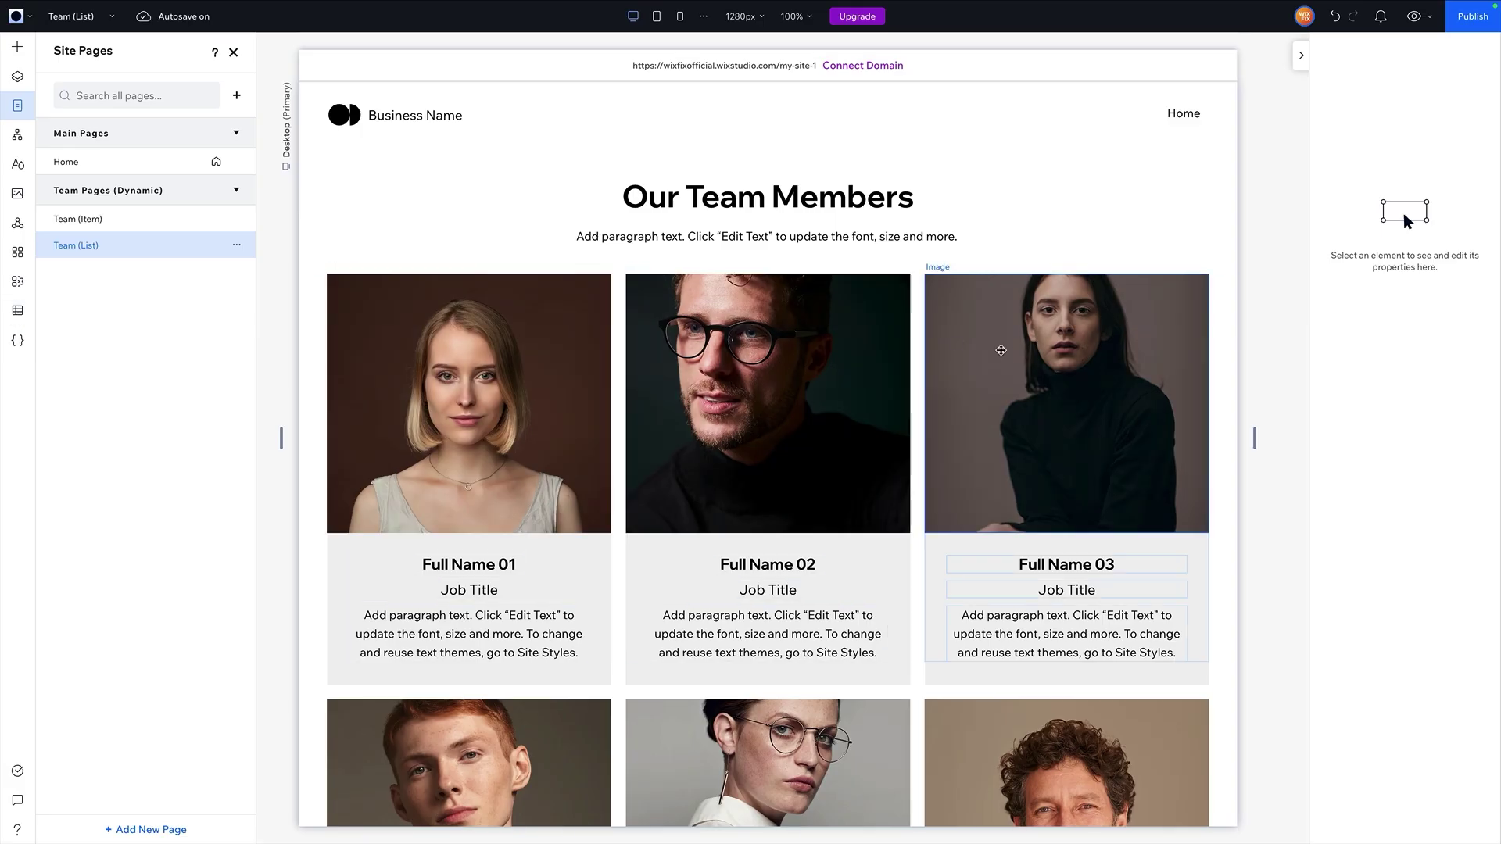
- Select the team grid Repeater to show its 6-item, Fluid, Cards display settings
left_click(918, 518)
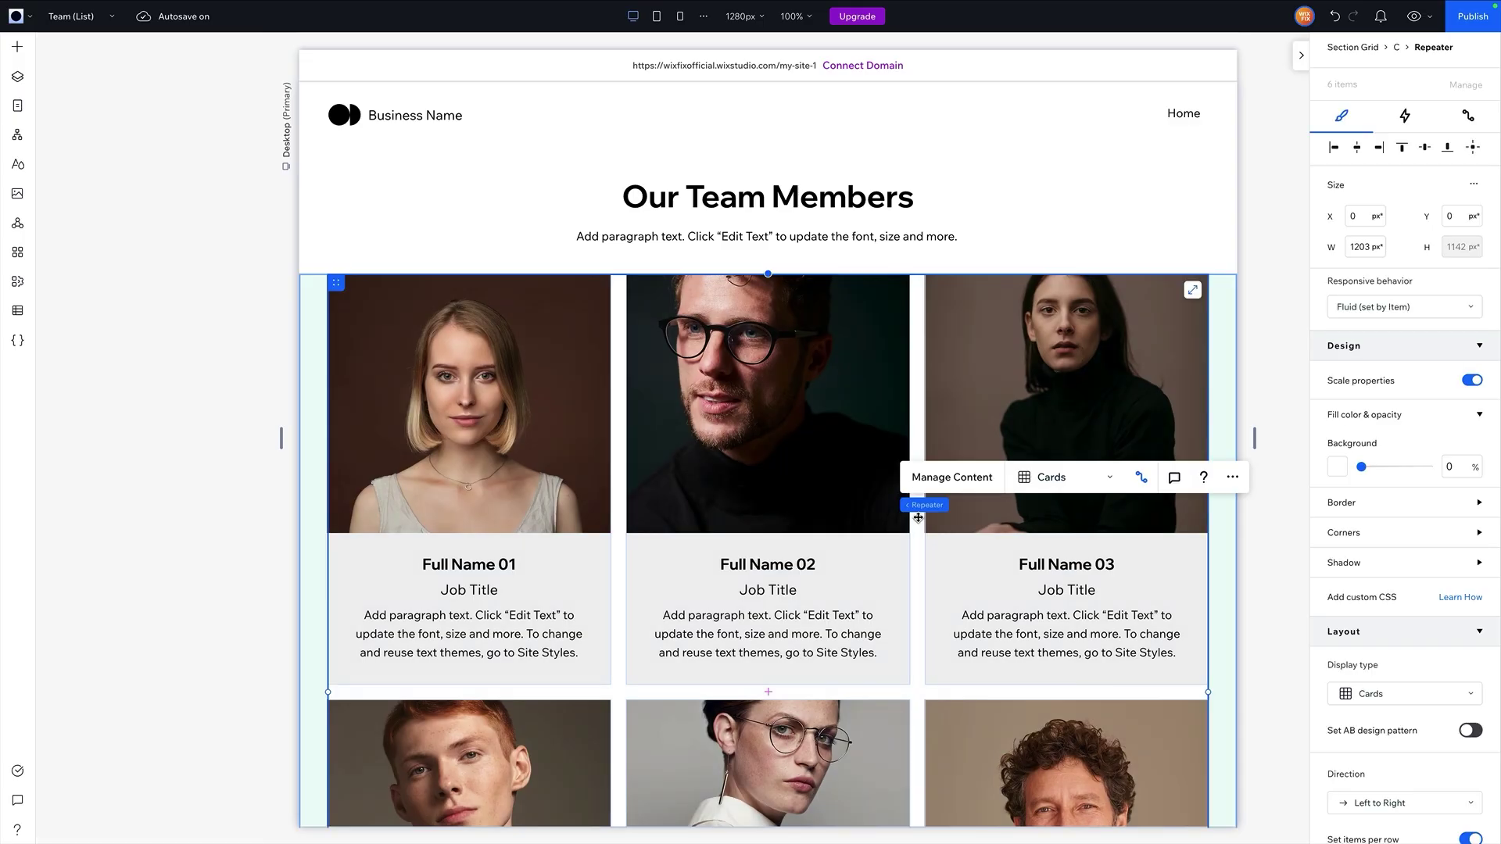
- Show the Repeater's Team dataset connections for Name, Job Title and Photo
left_click(1468, 118)
scroll(469, 461, "down", 2)
scroll(469, 453, "up", 1)
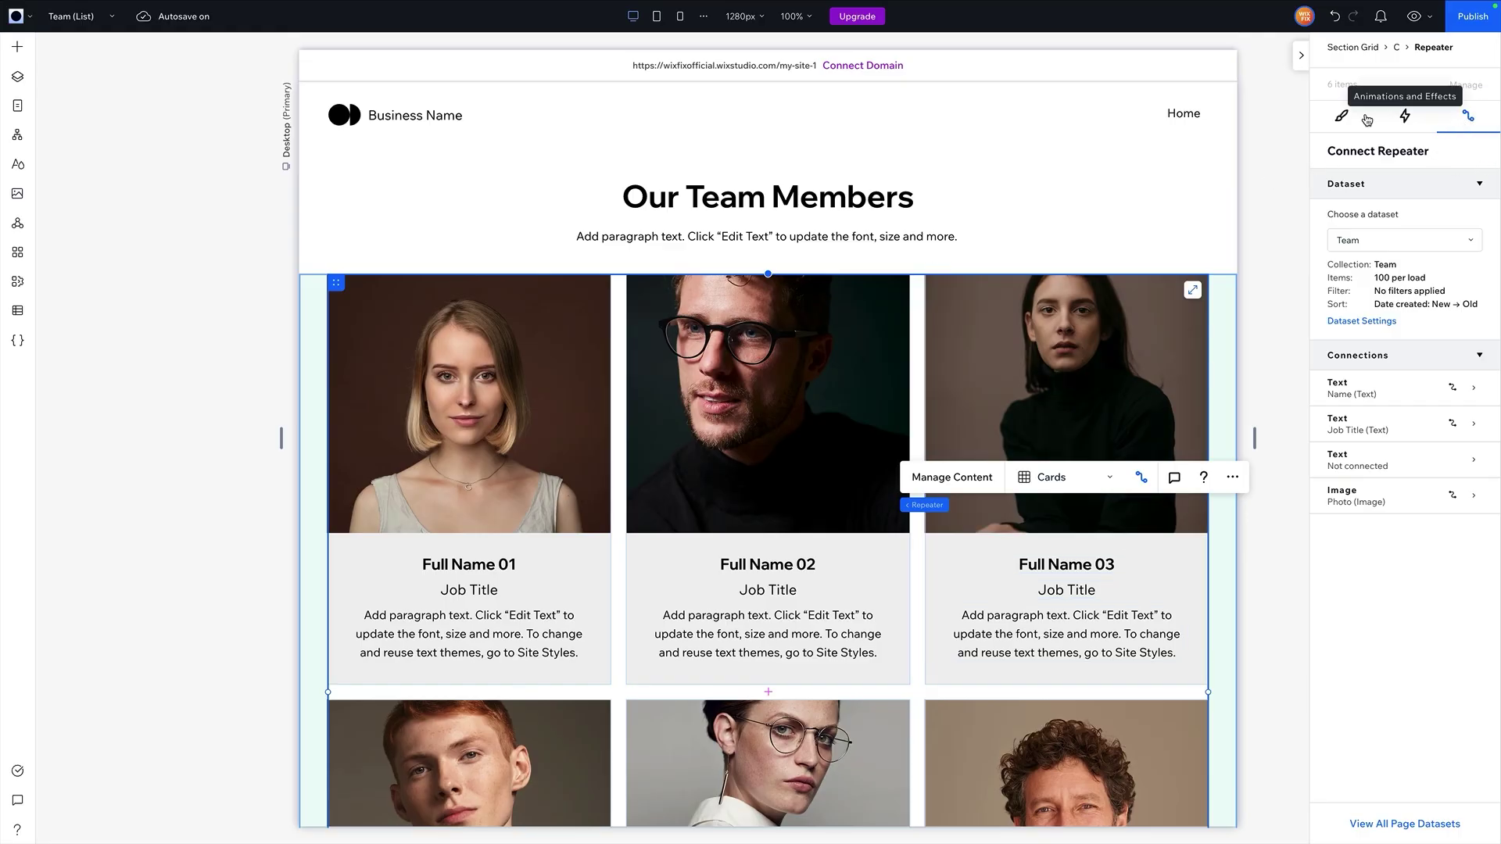
- Give the Our Team Members heading Stack a Fade entrance animation
left_click(1340, 118)
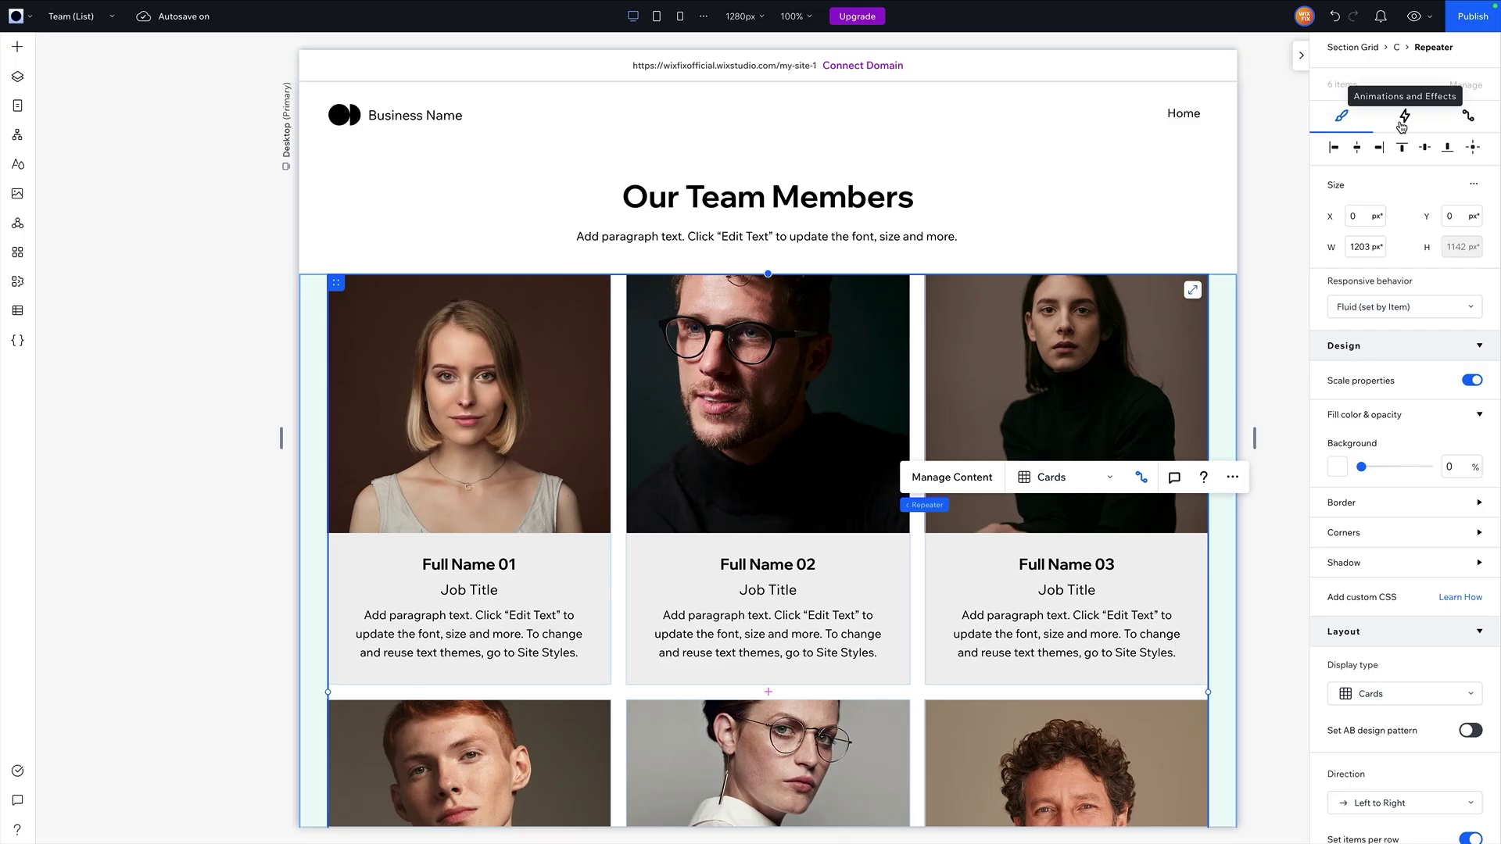
left_click(1403, 121)
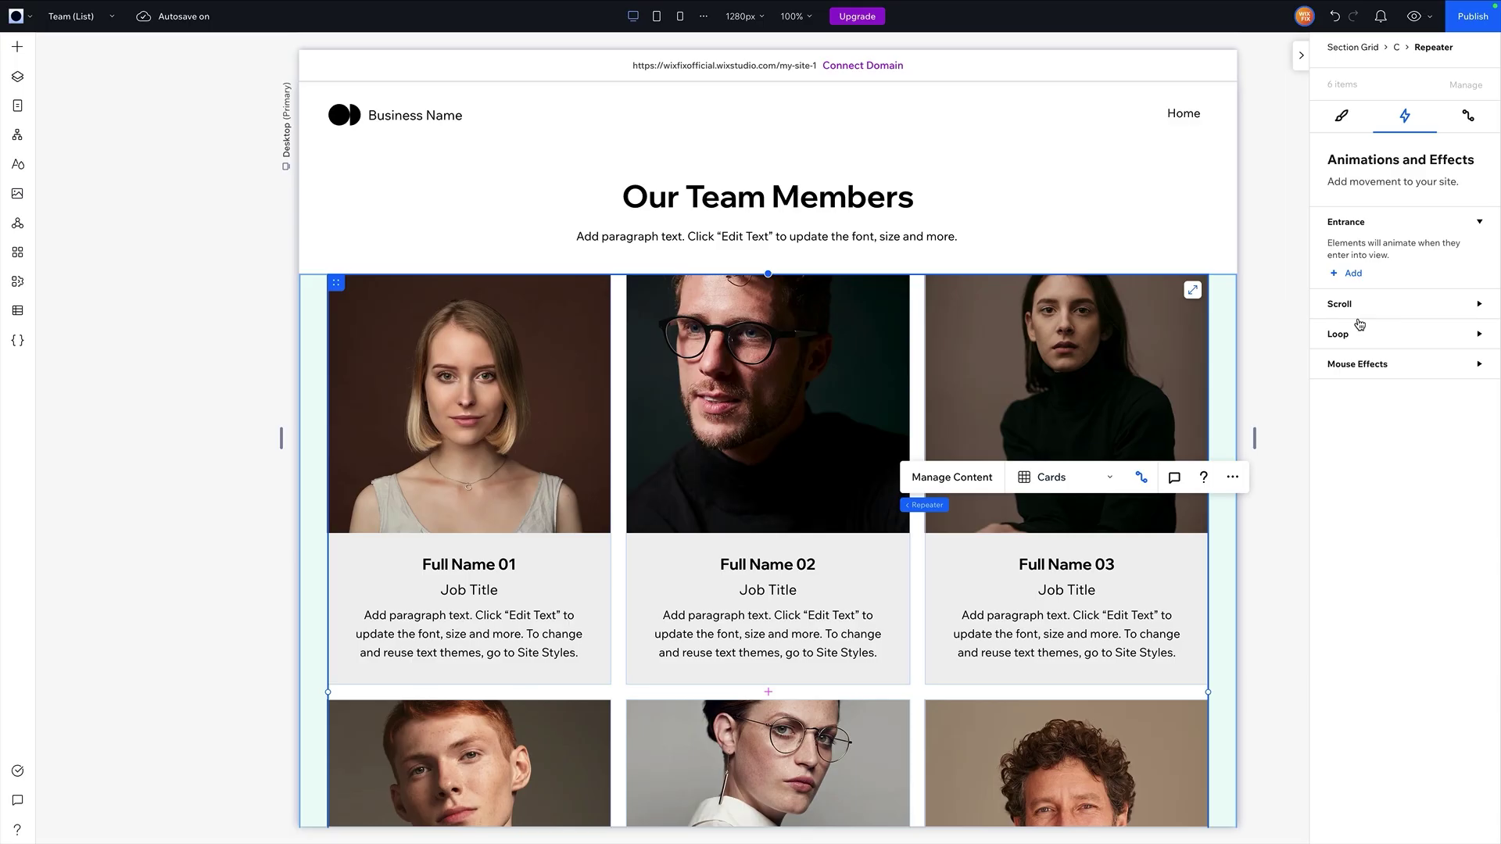
left_click(890, 224)
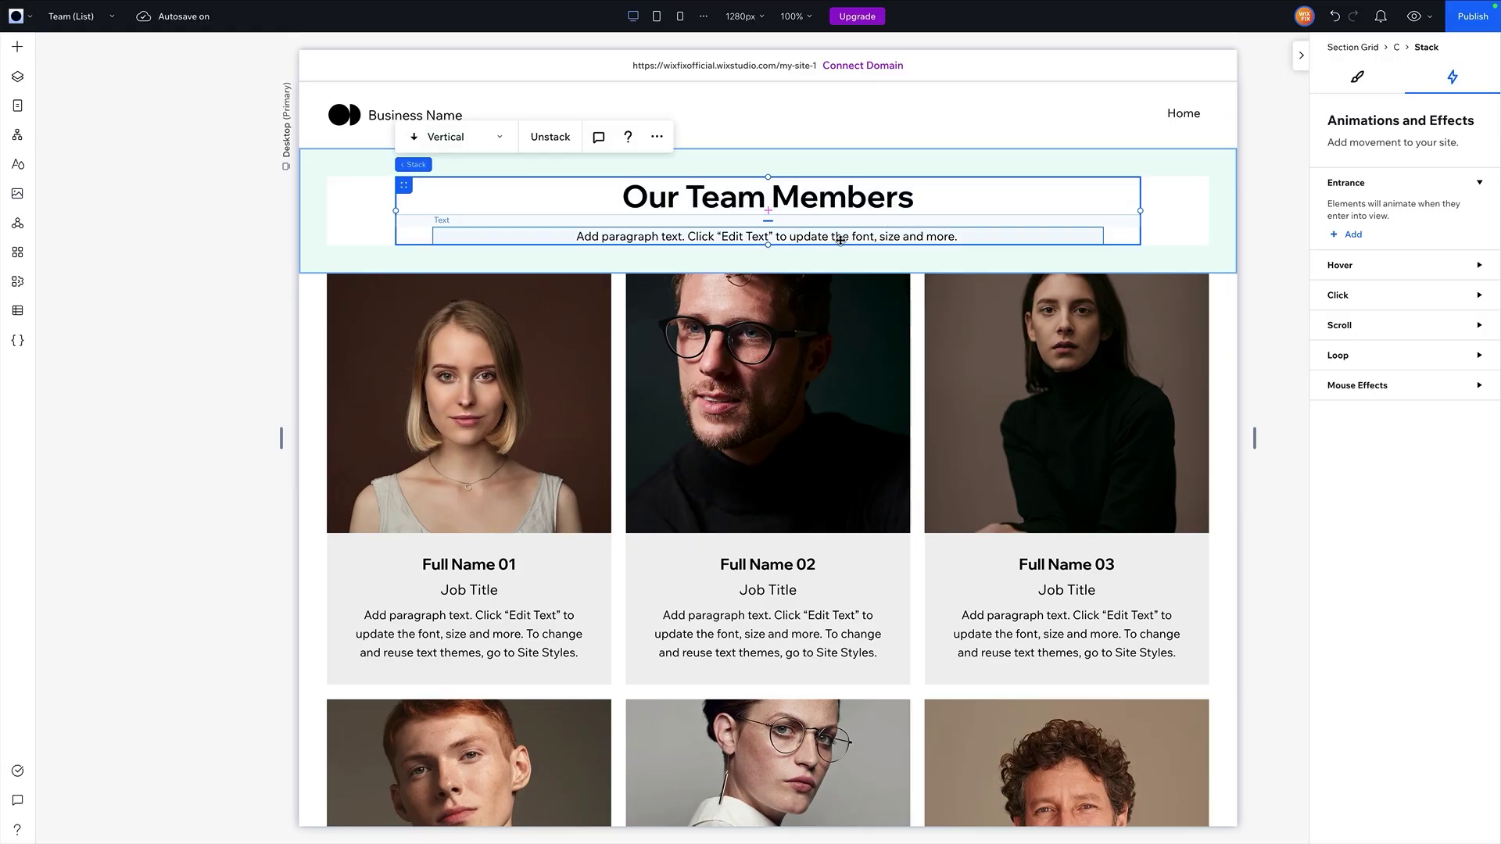
left_click(1356, 235)
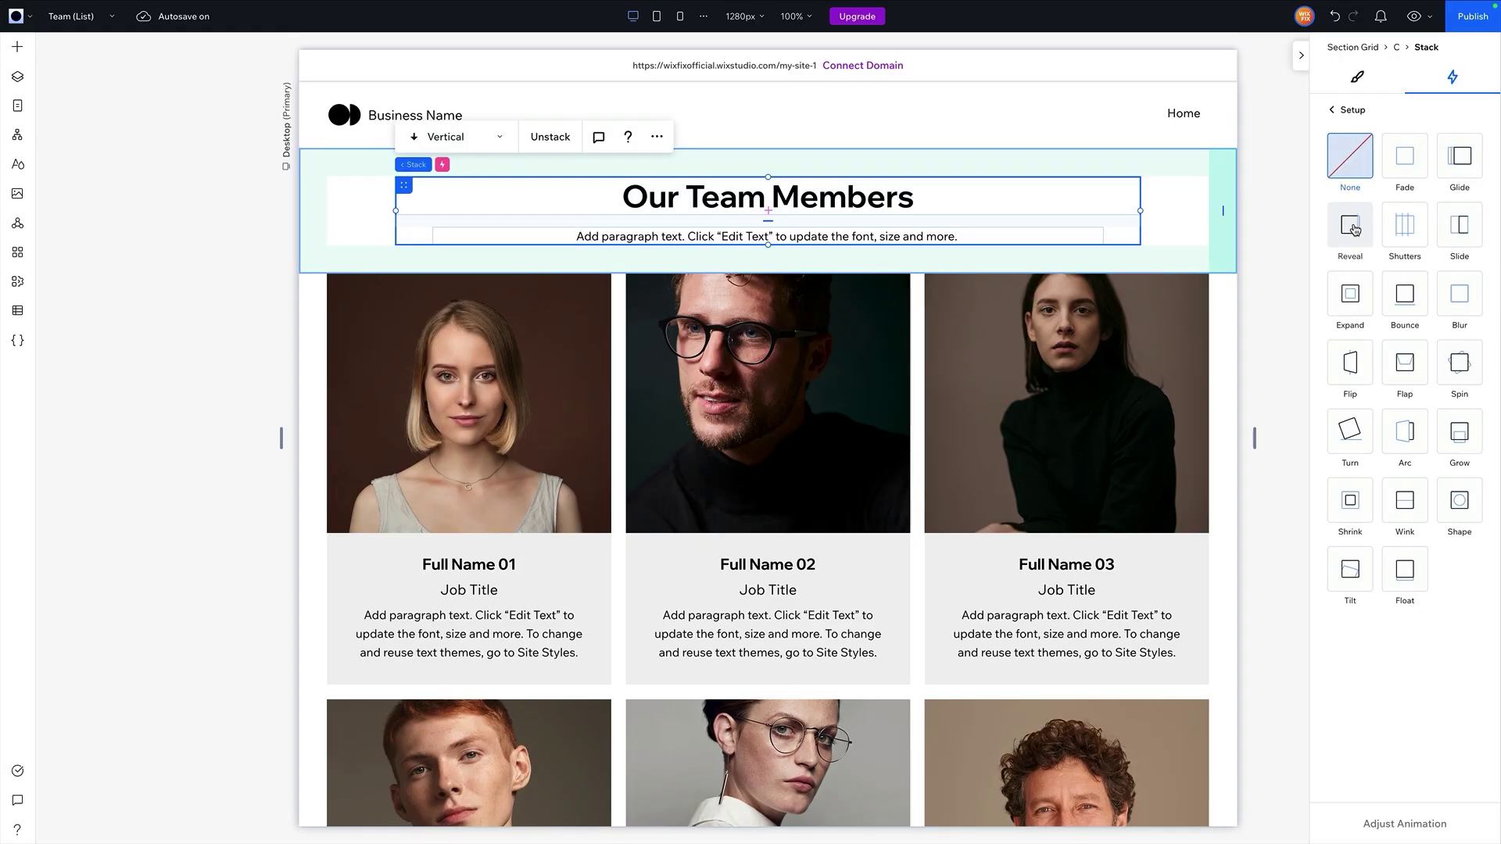
left_click(1405, 172)
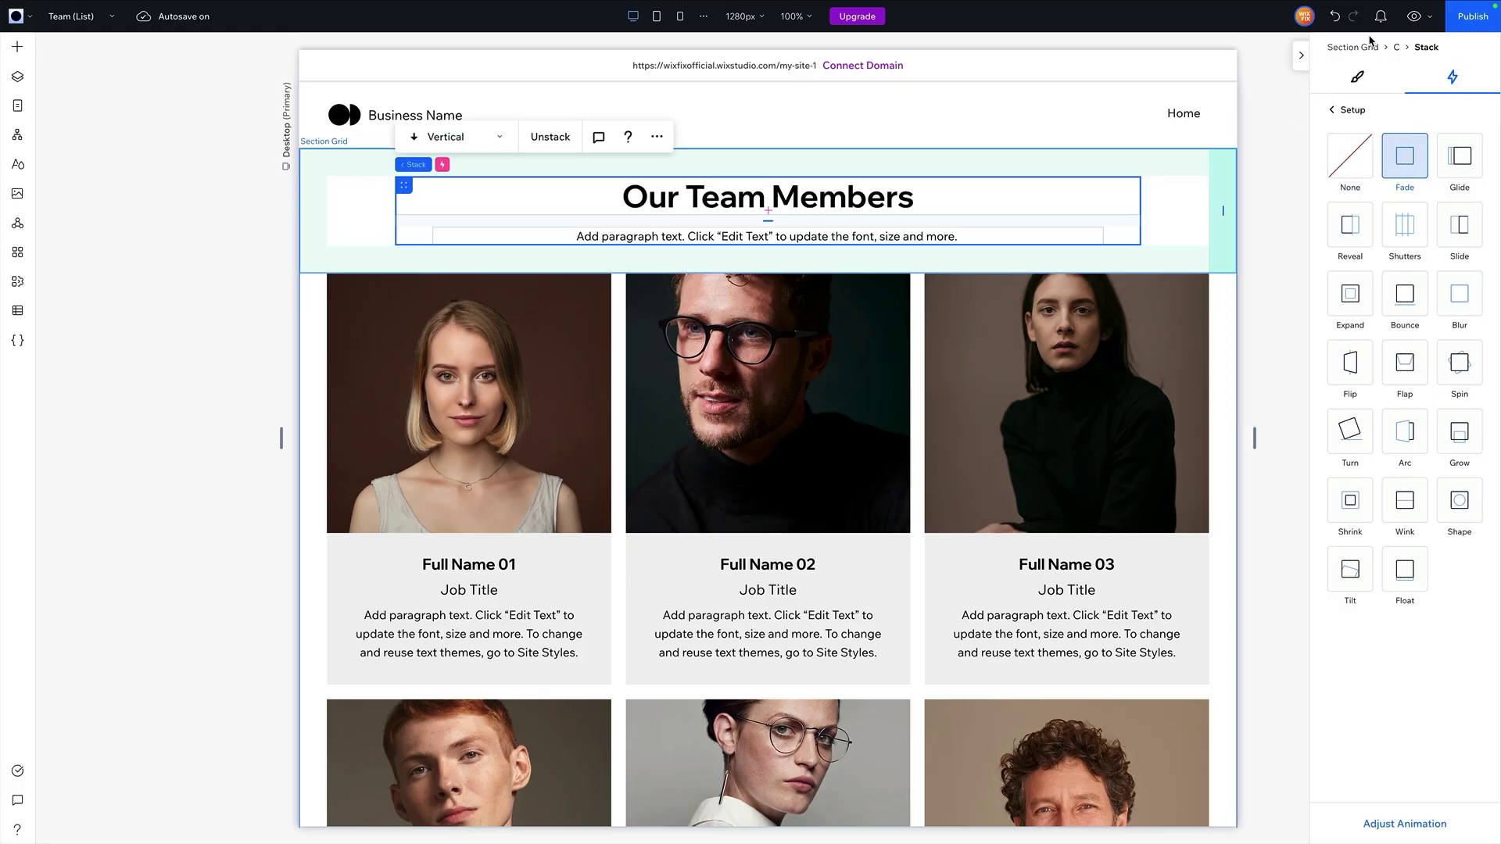
- Preview the fade, then return to the editor and reselect the heading block
left_click(1413, 17)
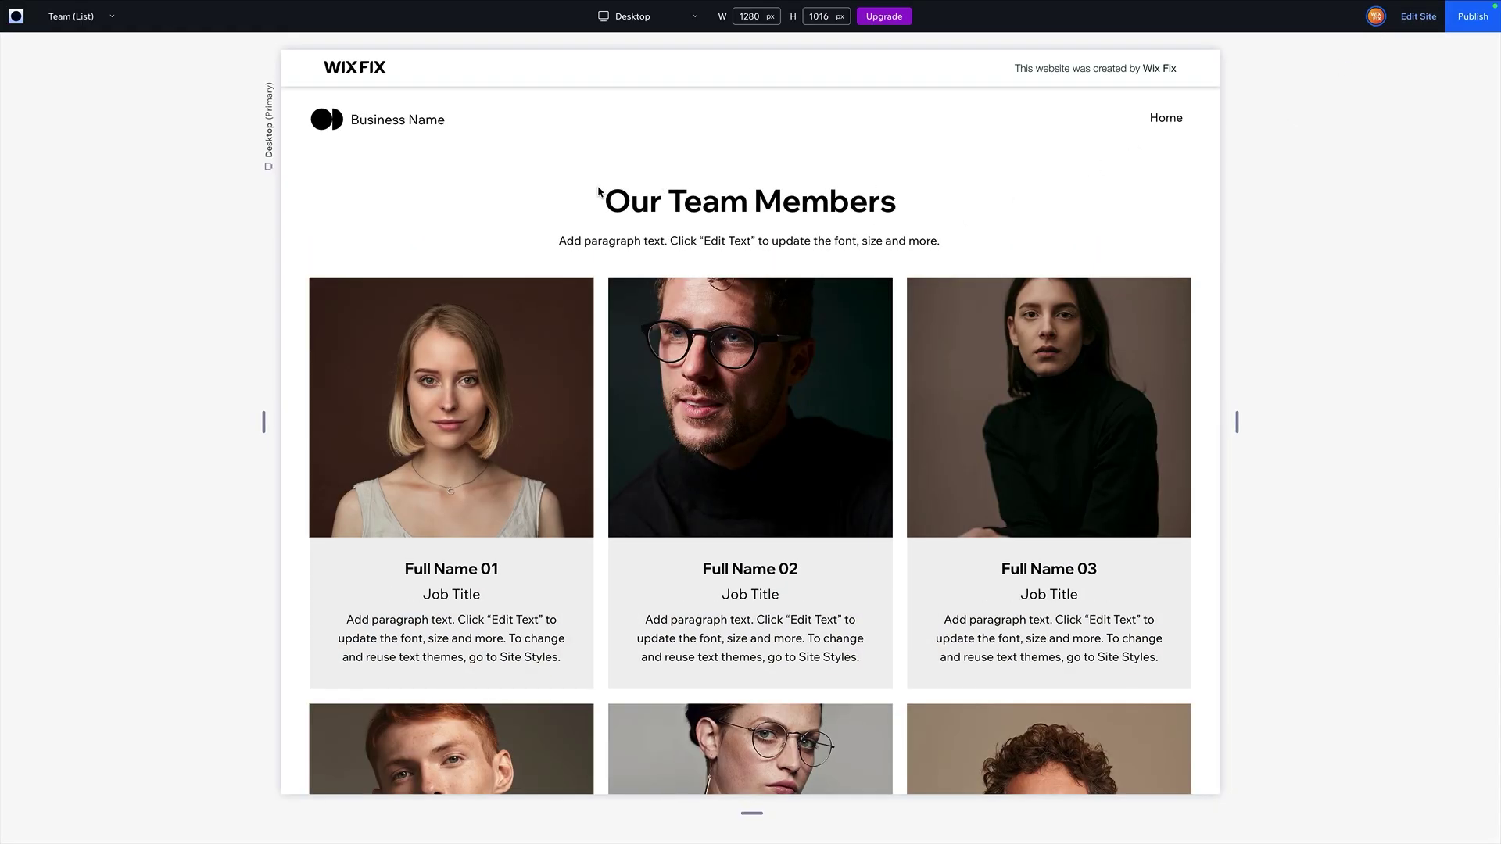
left_click(1426, 22)
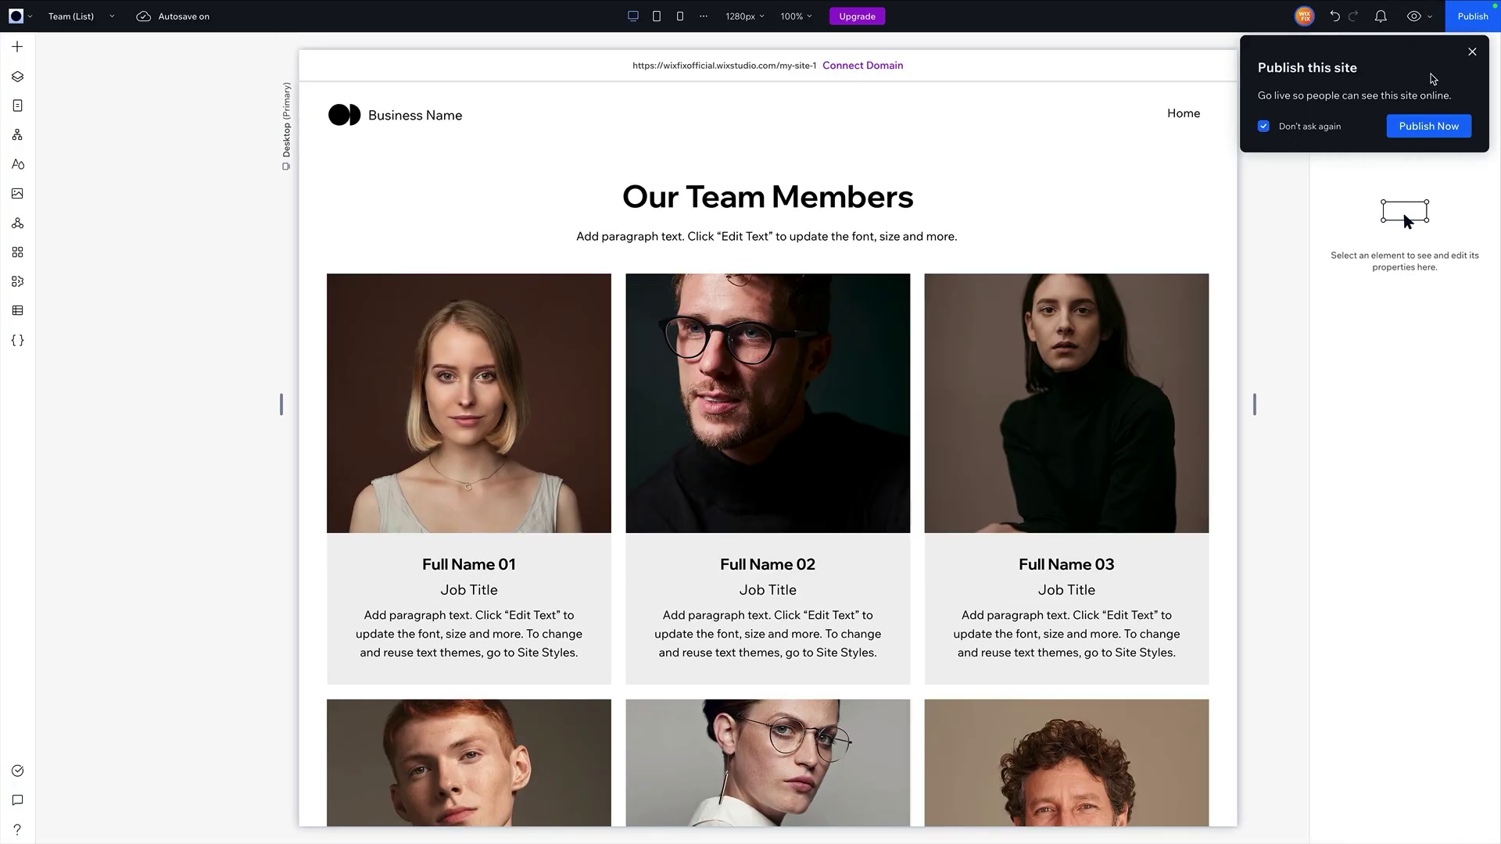
left_click(959, 221)
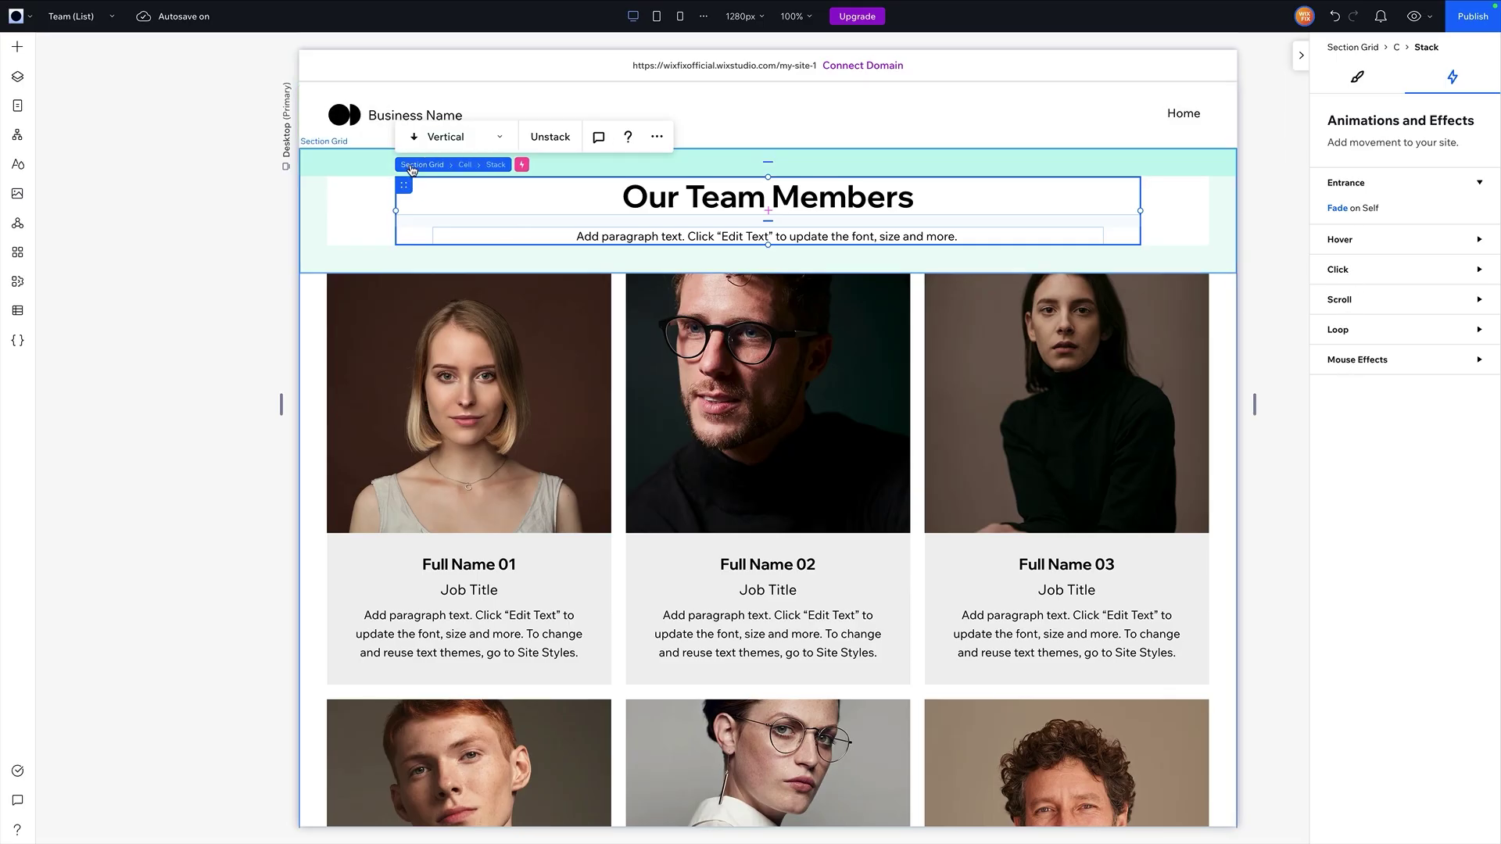
- Insert a blank section below the header with the Iced Coffee image as its background
left_click(406, 164)
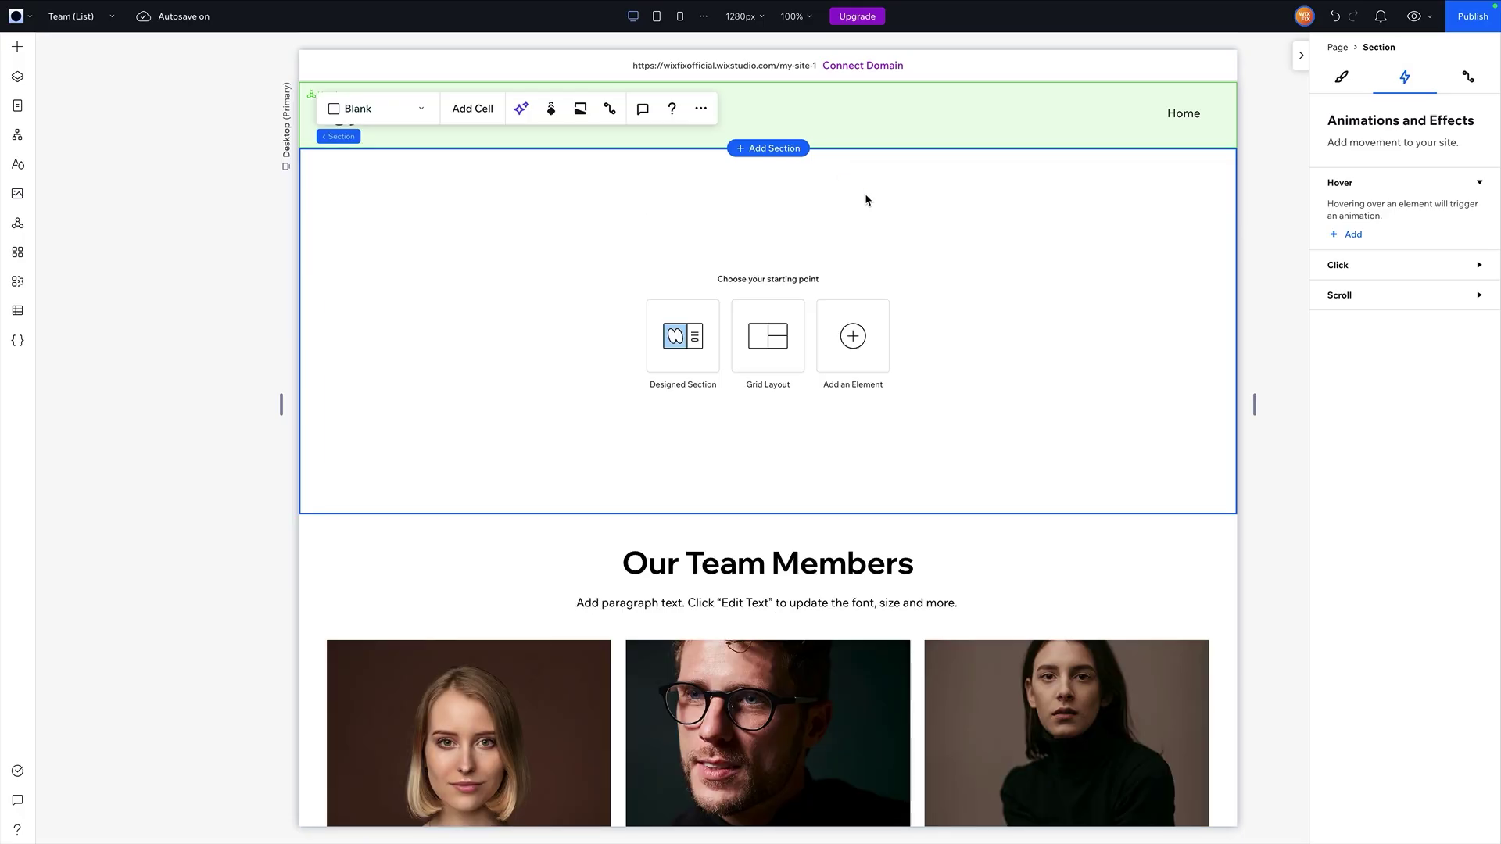
left_click(791, 148)
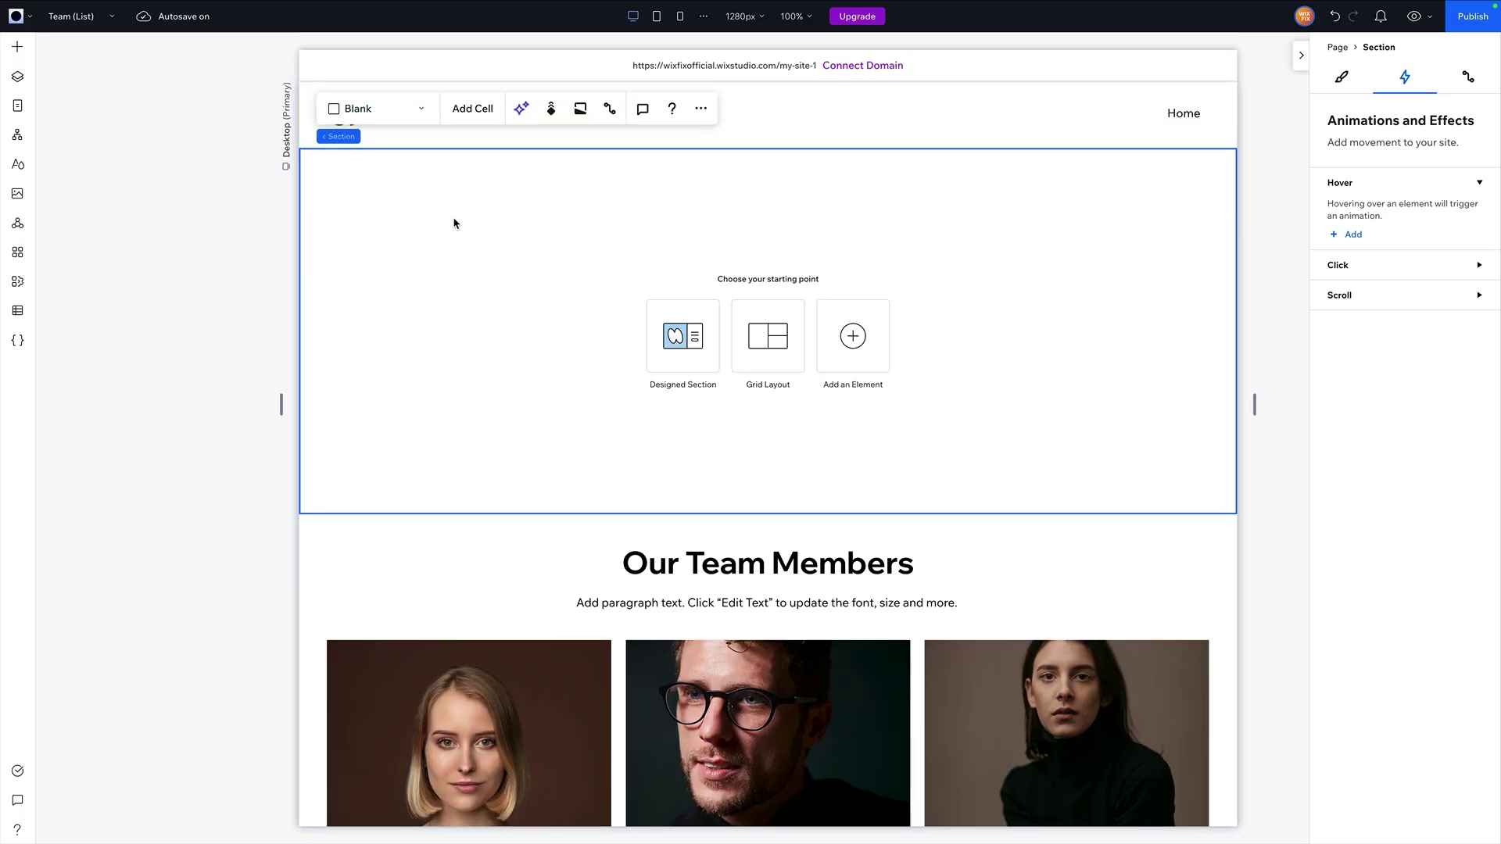
left_click(1342, 78)
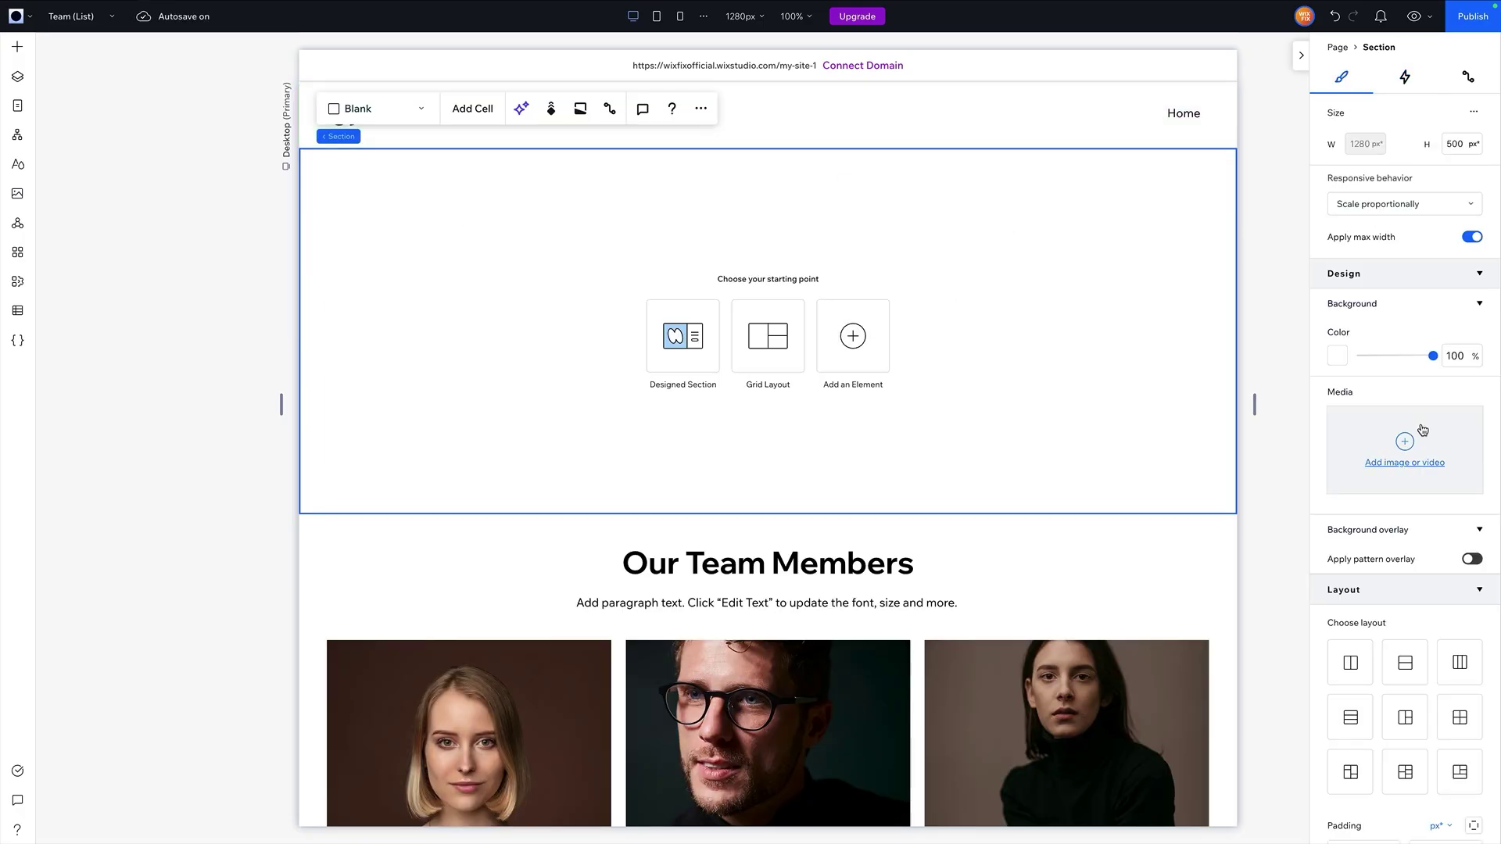
left_click(1388, 463)
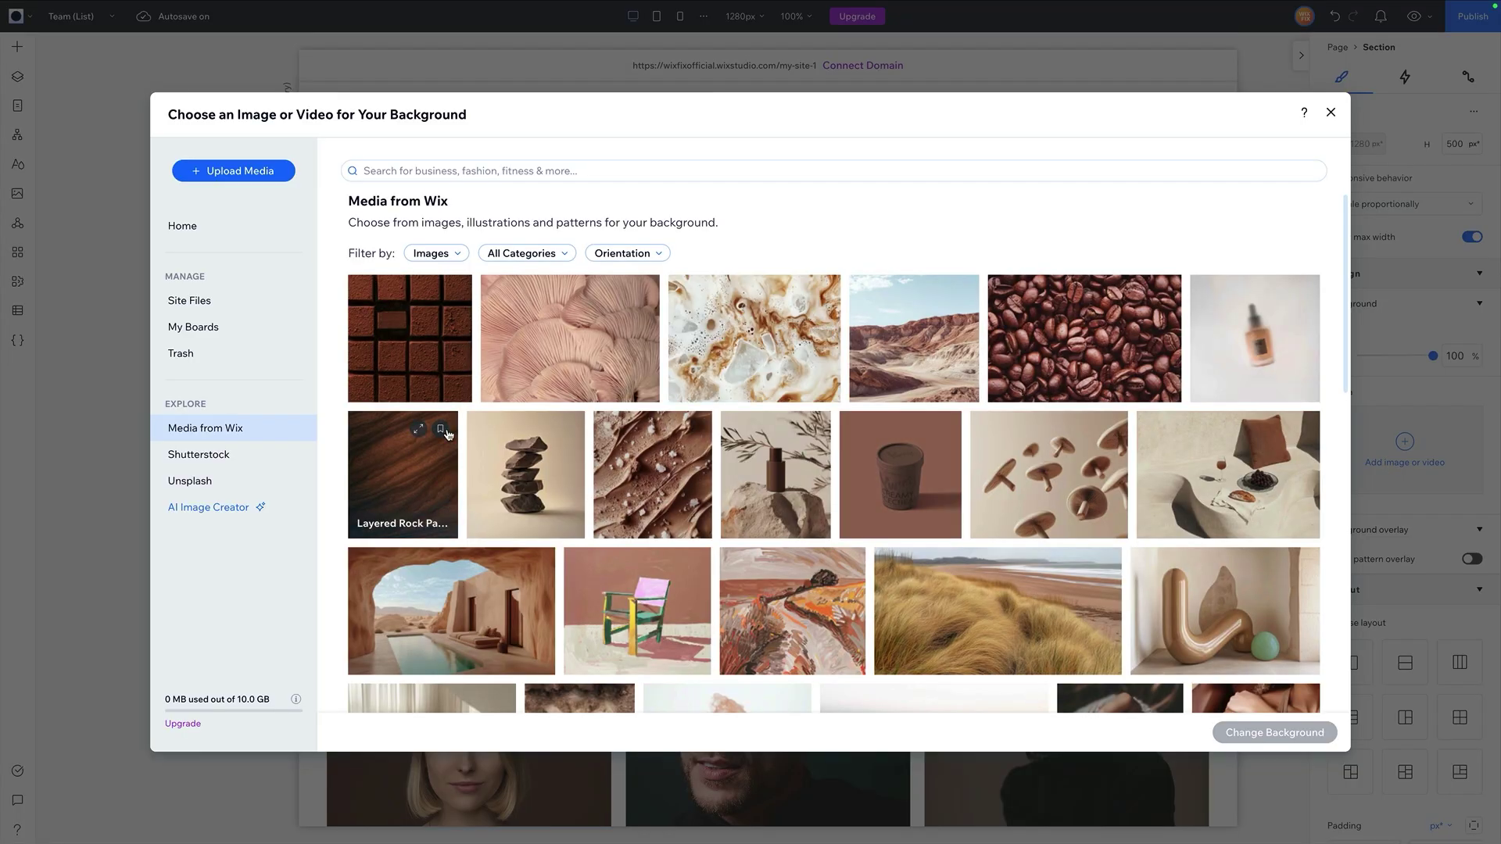
double_click(727, 342)
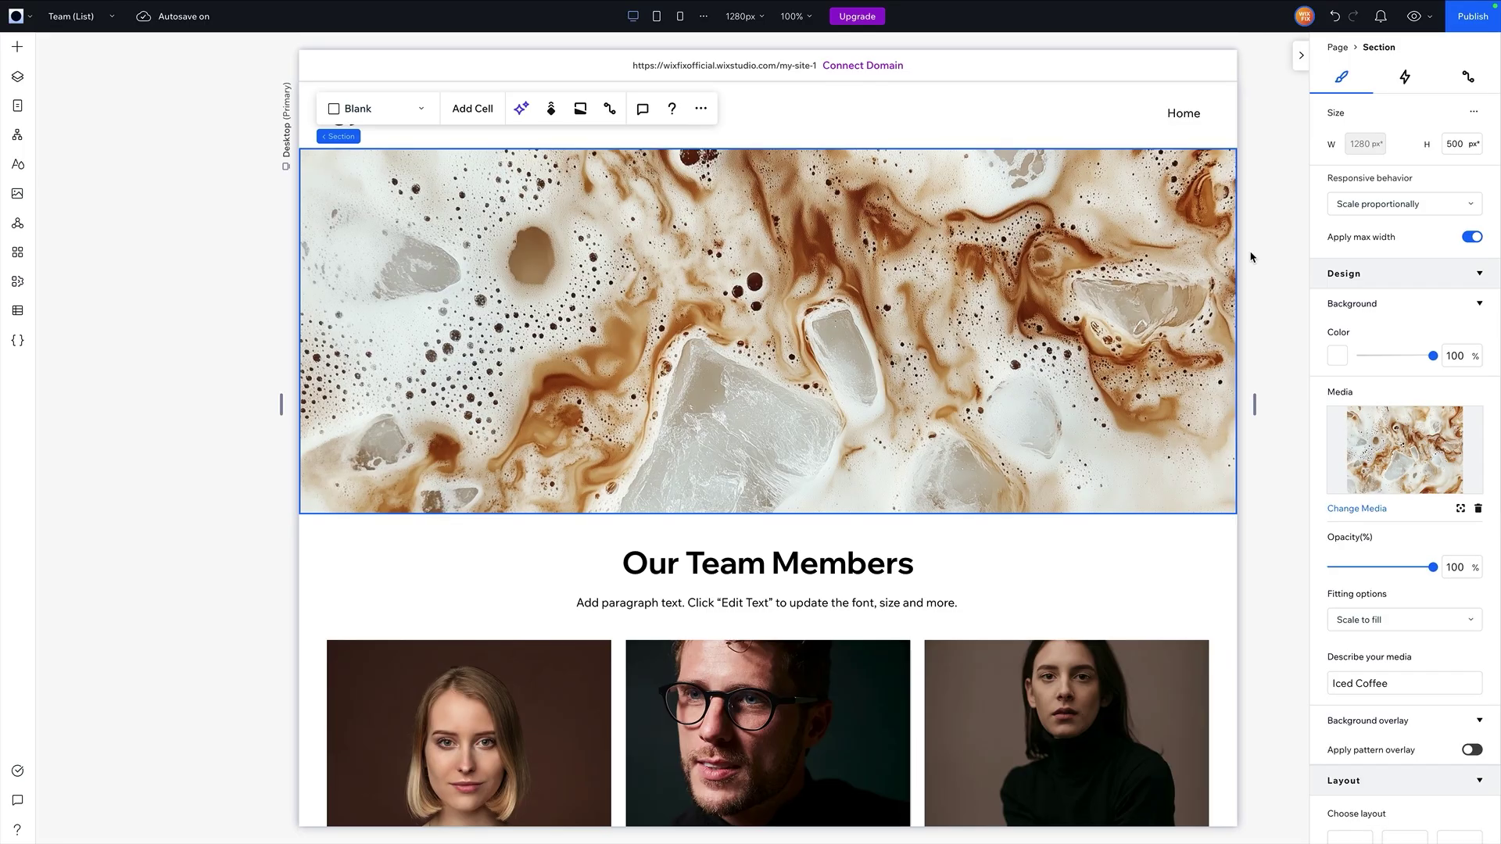
- Apply the Liquify WebGL effect to the section, after trying Noisy track, and preview it
left_click(1408, 79)
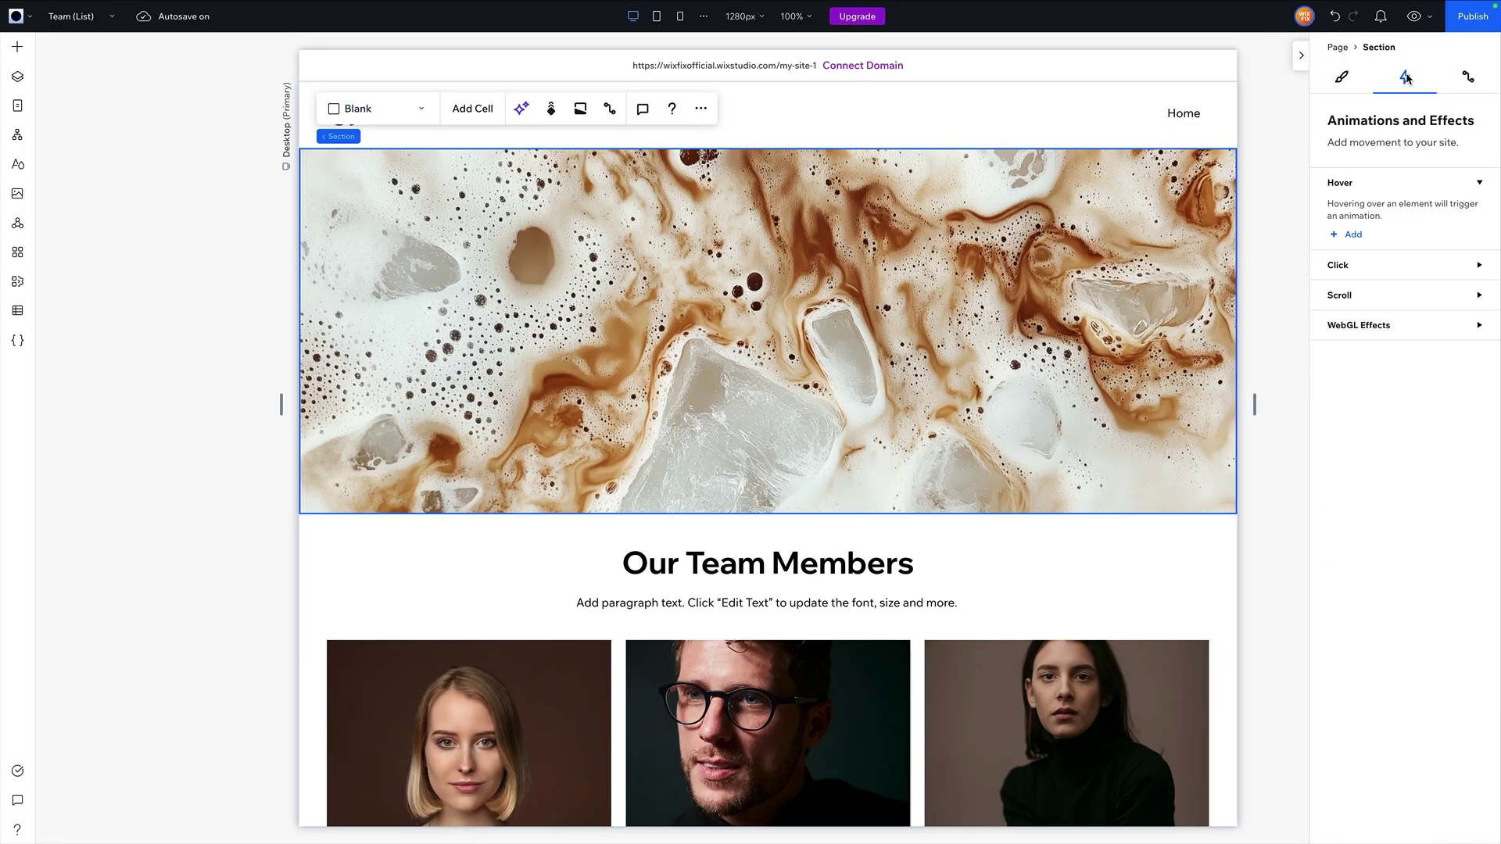
left_click(1374, 327)
left_click(1350, 383)
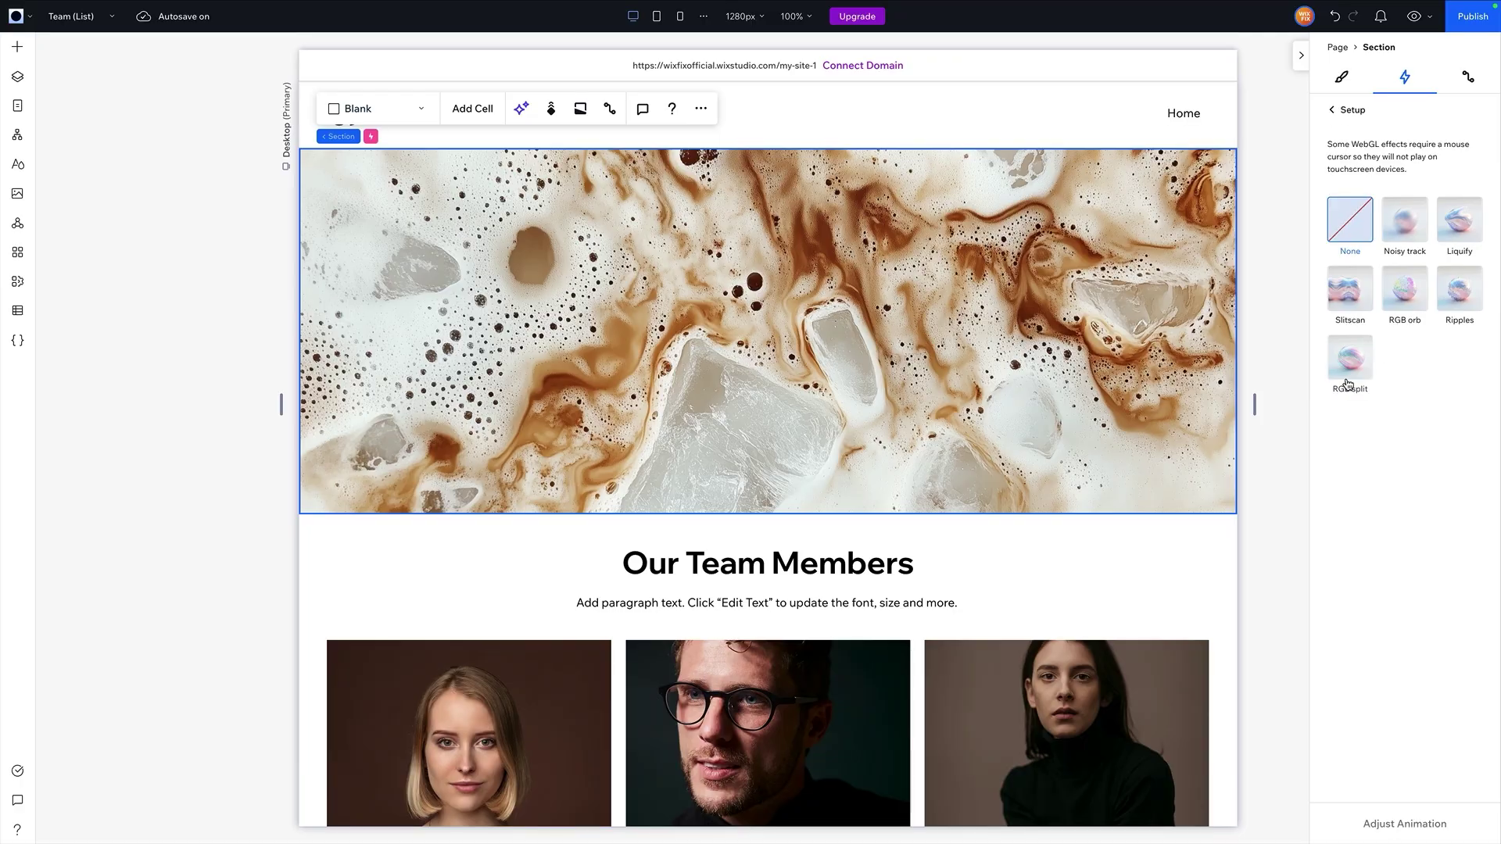
left_click(1411, 233)
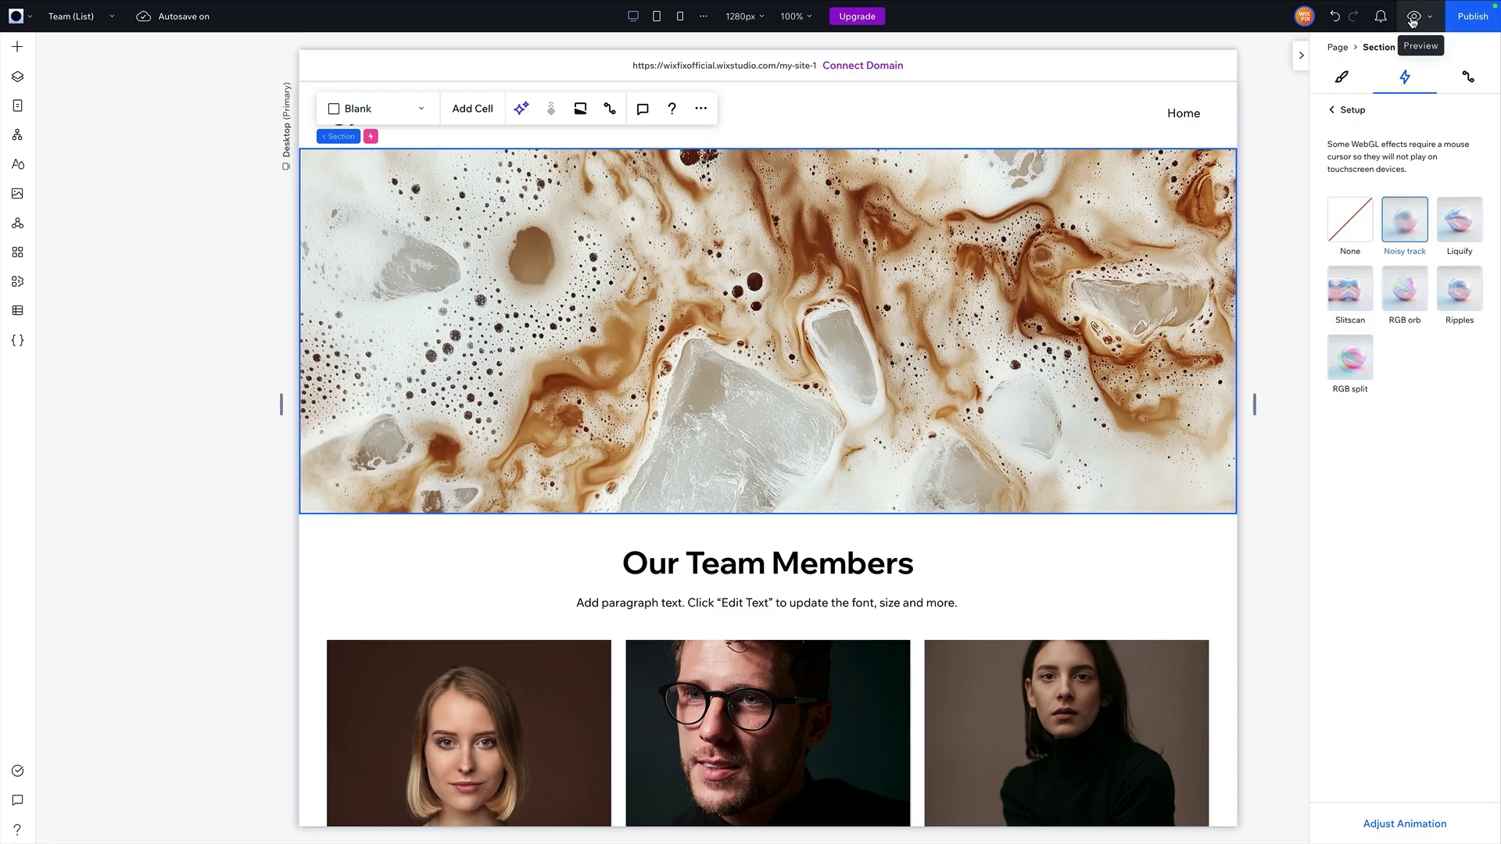
left_click(1459, 220)
left_click(1414, 16)
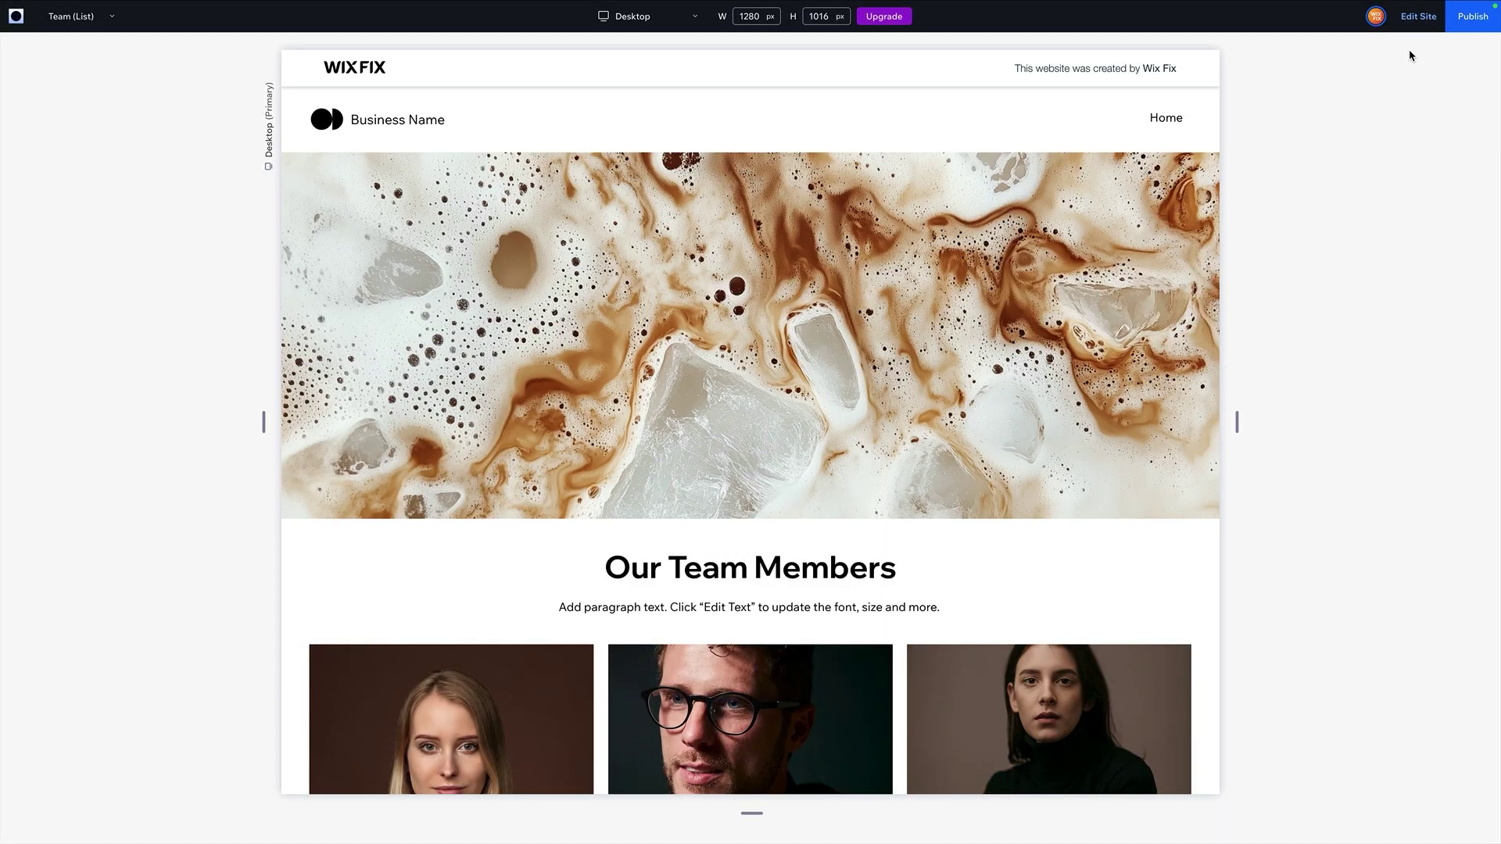
left_click(1417, 19)
- Remove the Liquify effect from the hero image section and delete the section
left_click(992, 314)
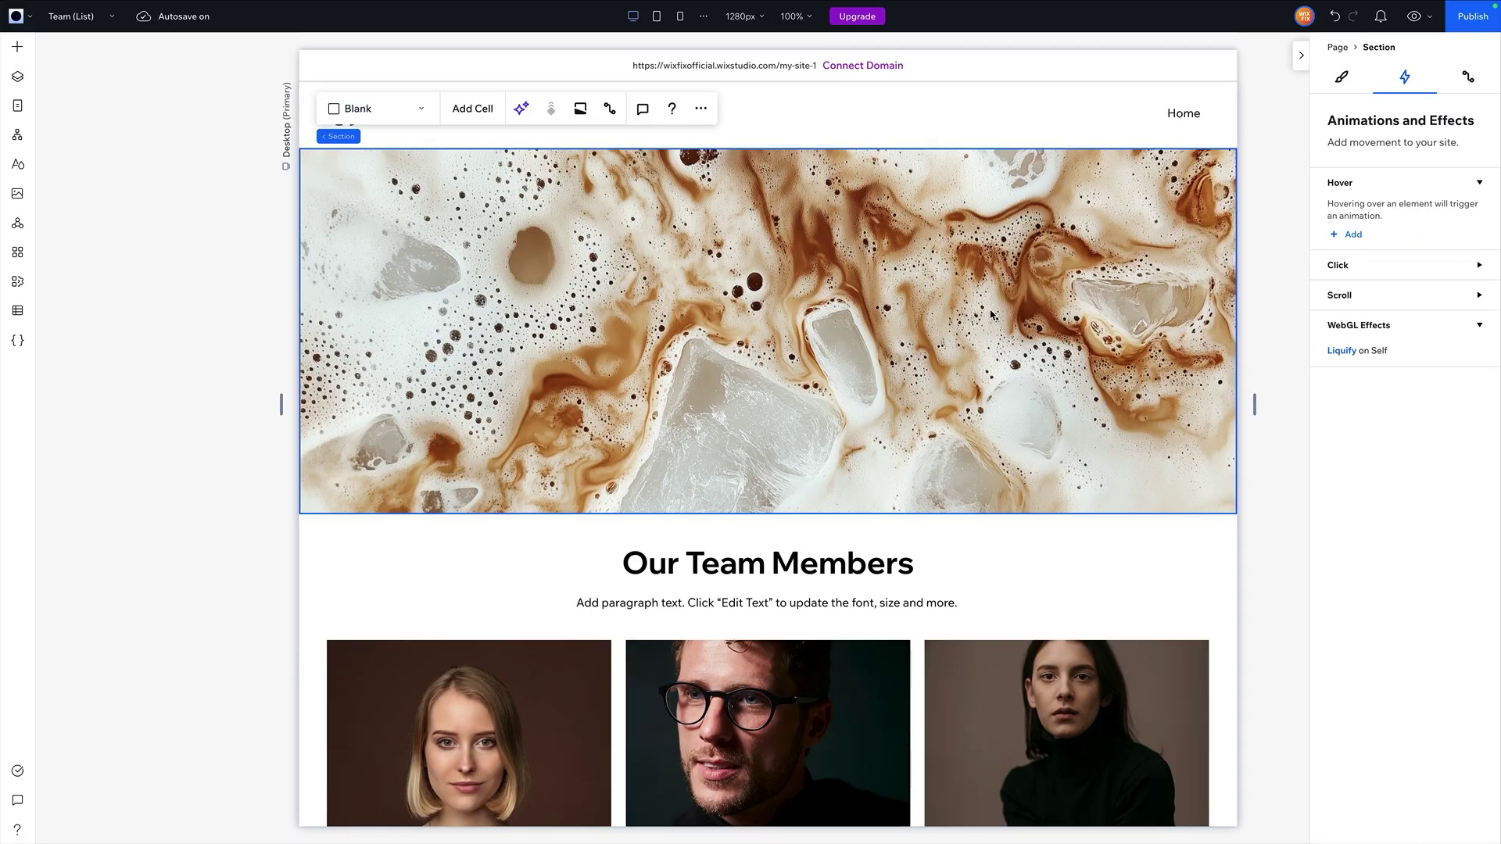
left_click(1473, 351)
left_click(1398, 389)
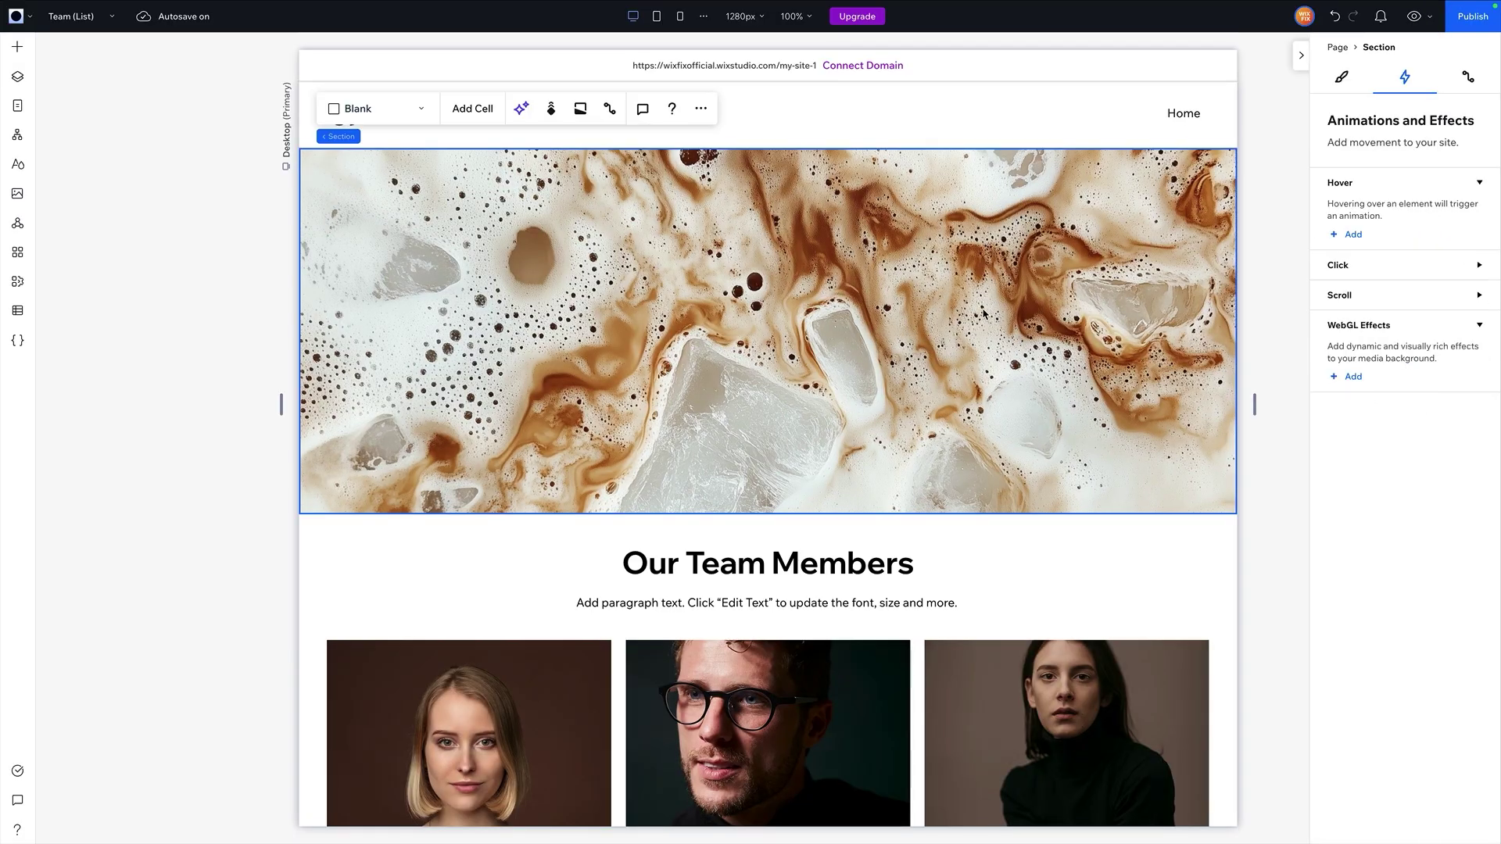
key("Delete")
- Go to the Home page, select its Page, and show the Quick Add elements list
left_click(86, 16)
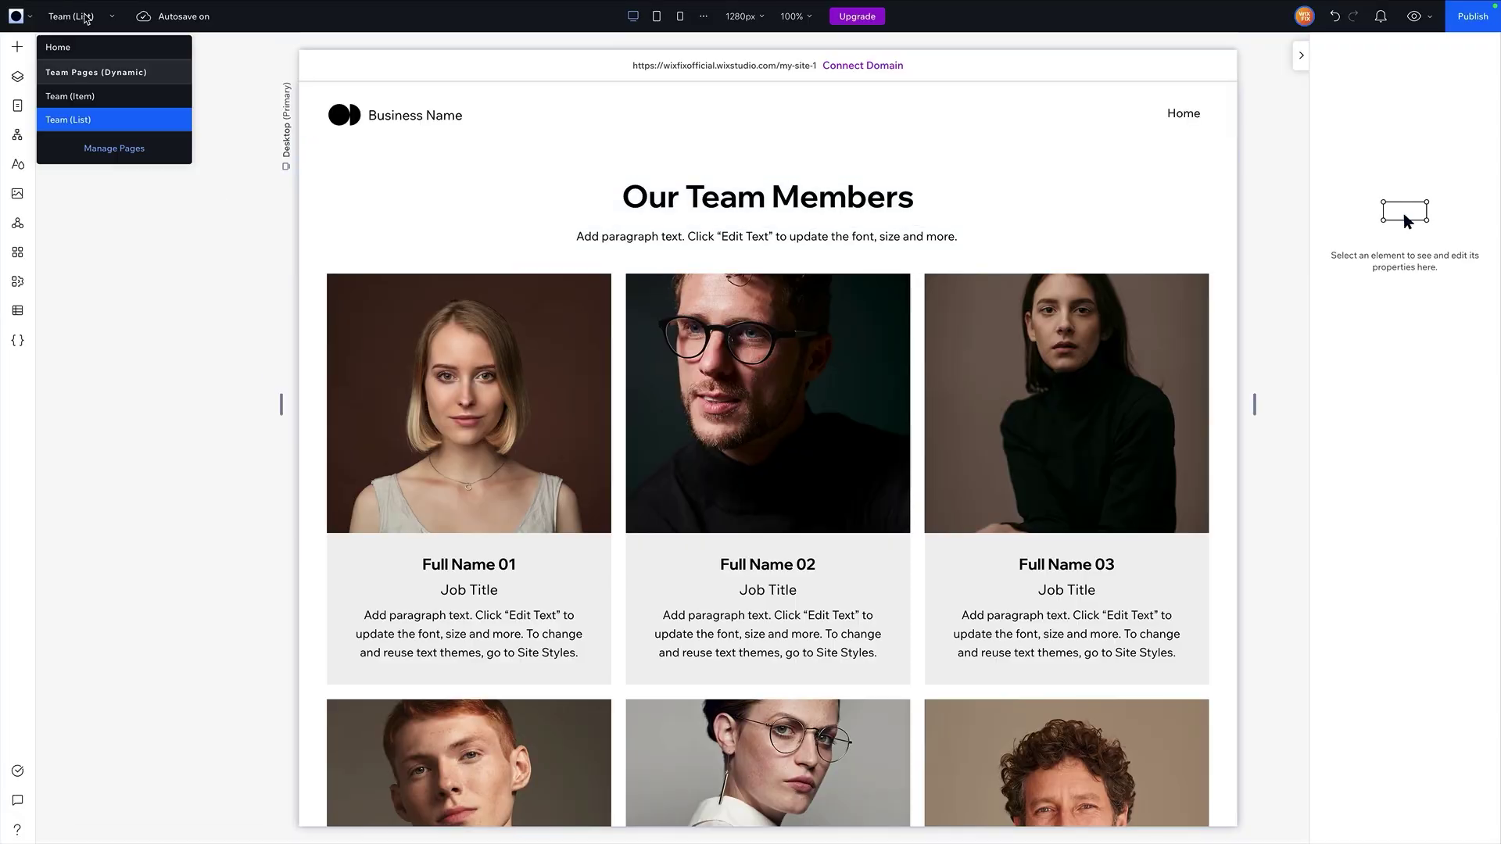
left_click(78, 41)
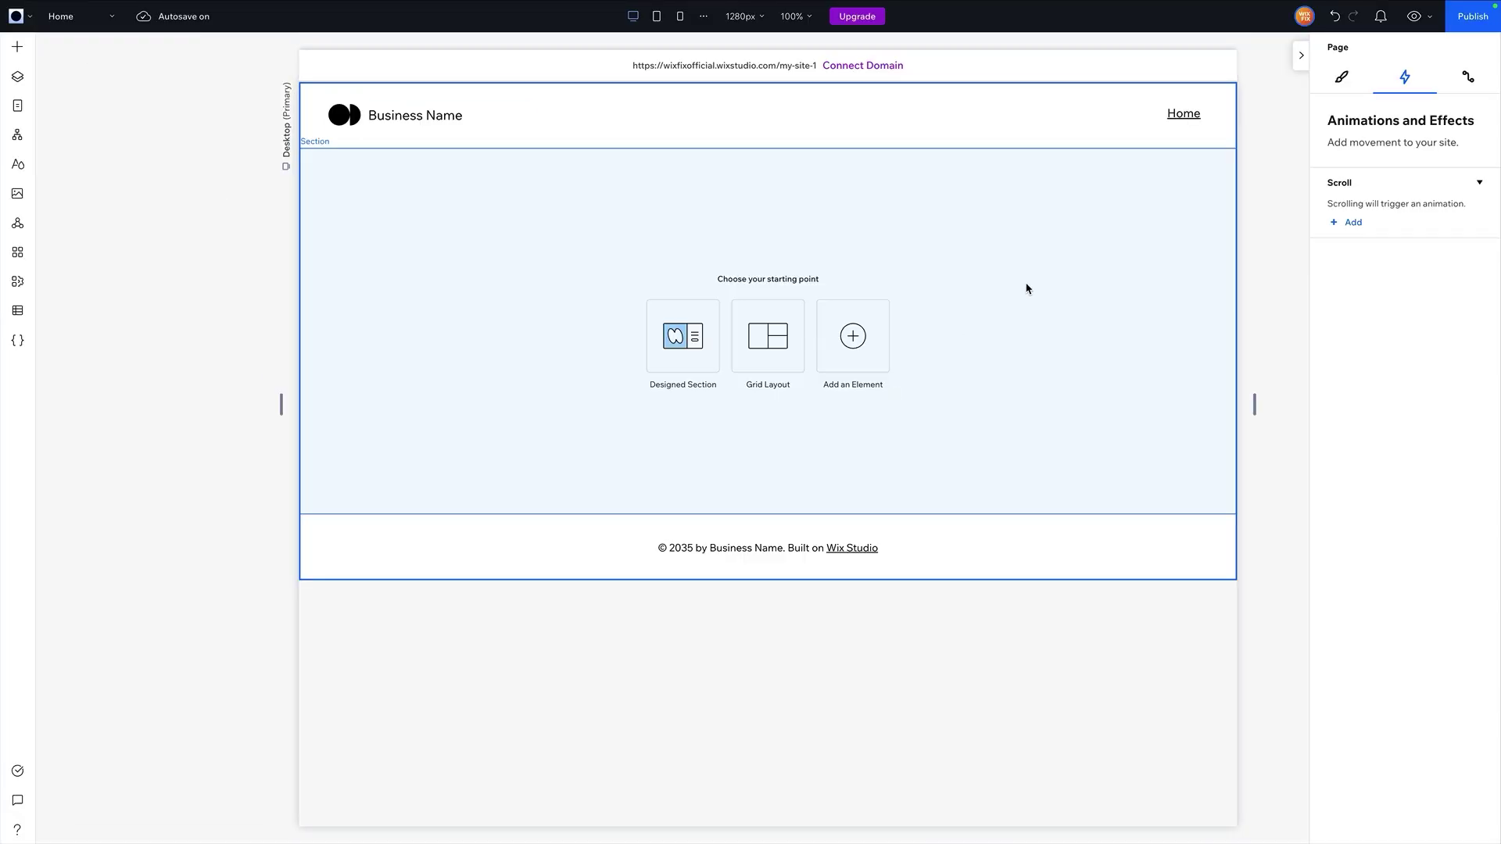
left_click(1026, 289)
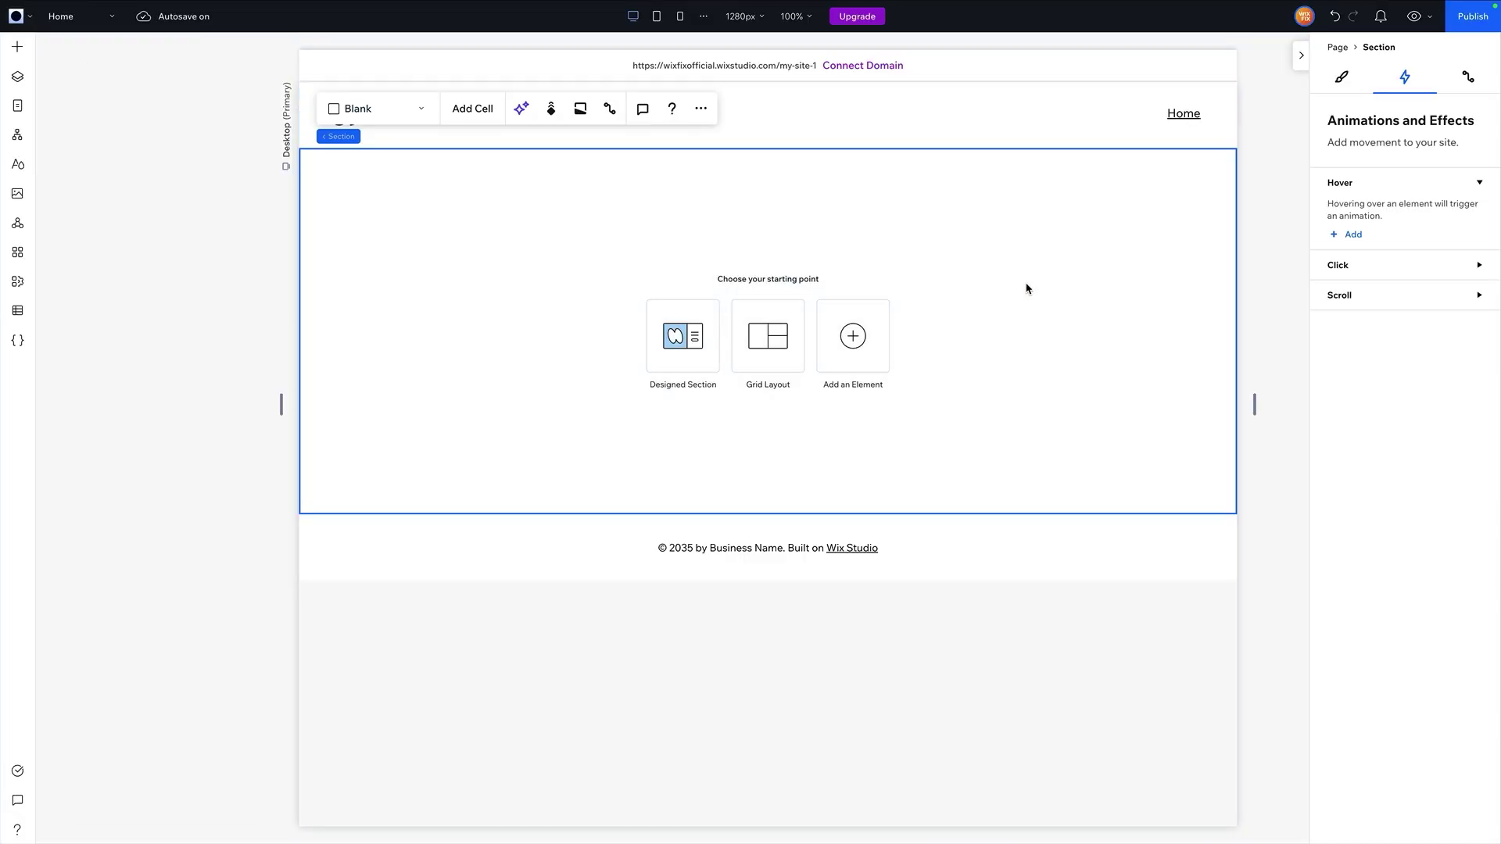
left_click(1343, 79)
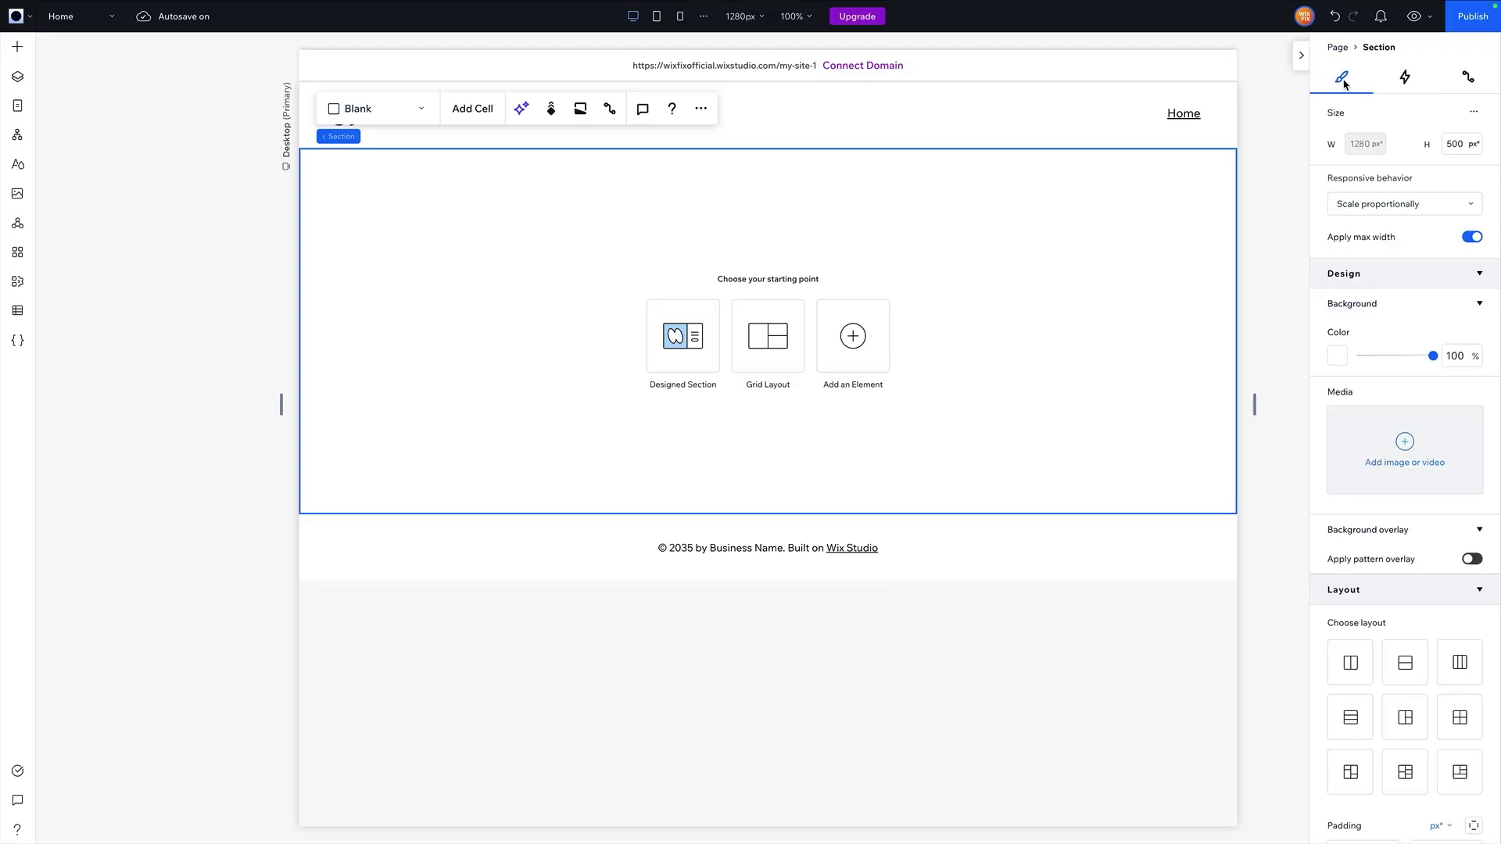
key("Escape")
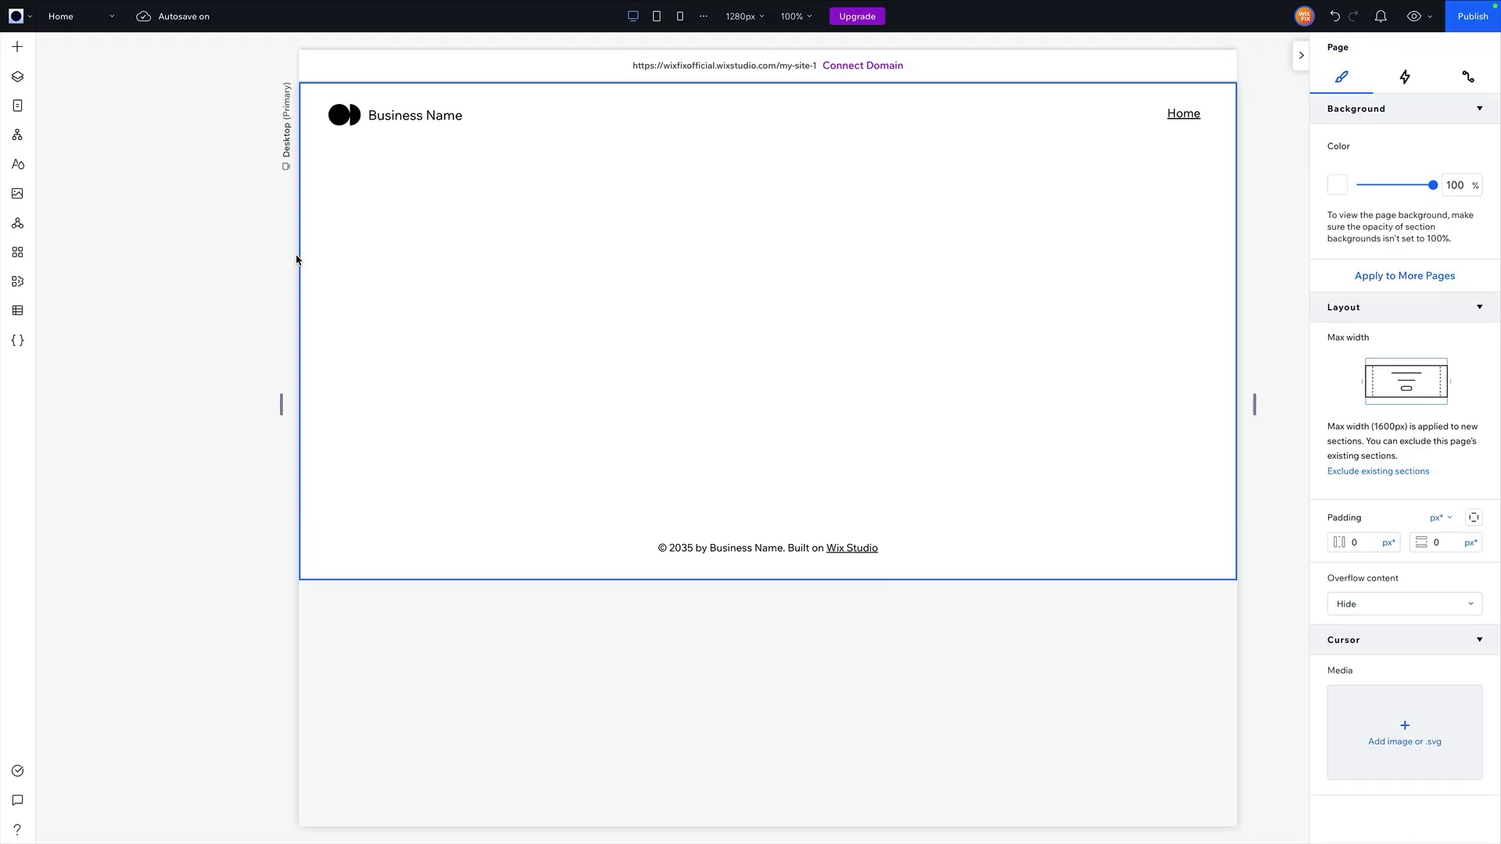
left_click(18, 51)
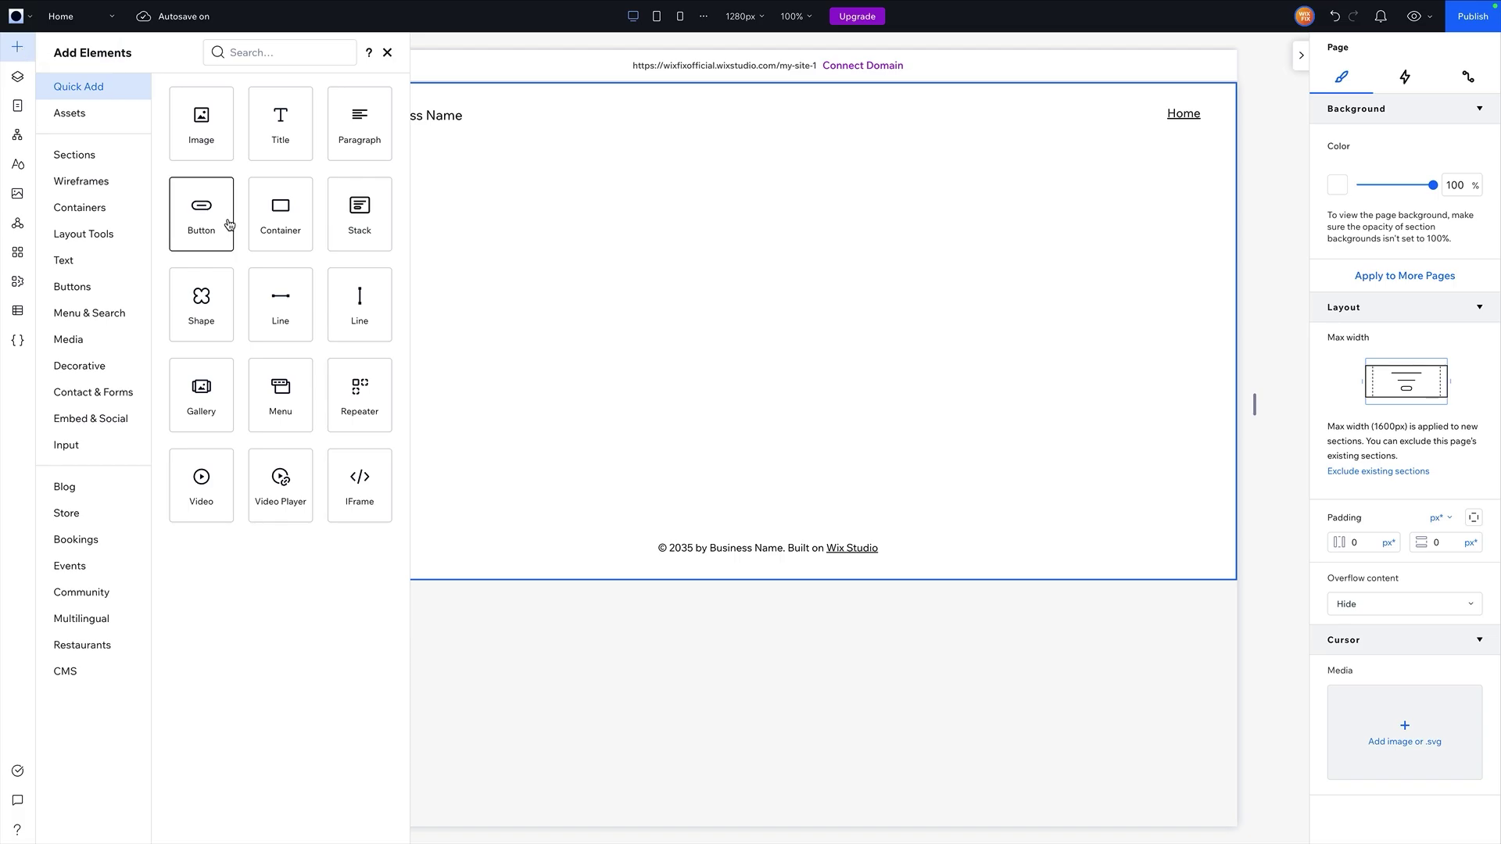
- Drop a 290×194 px desert dunes image into the empty Home section and move it toward the middle
left_click_drag(195, 141, 606, 293)
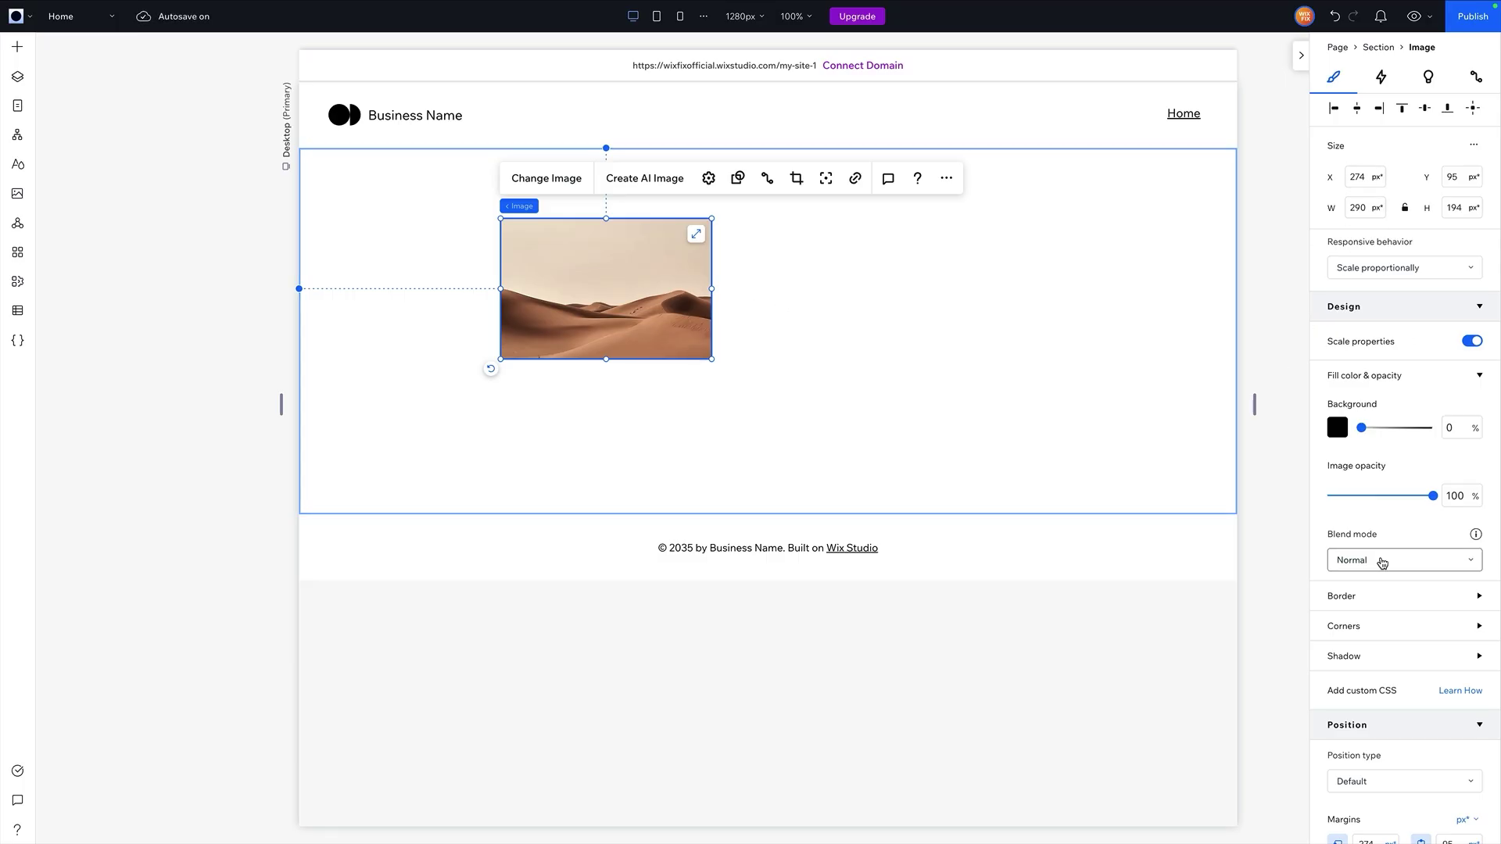
mouse_move(538, 209)
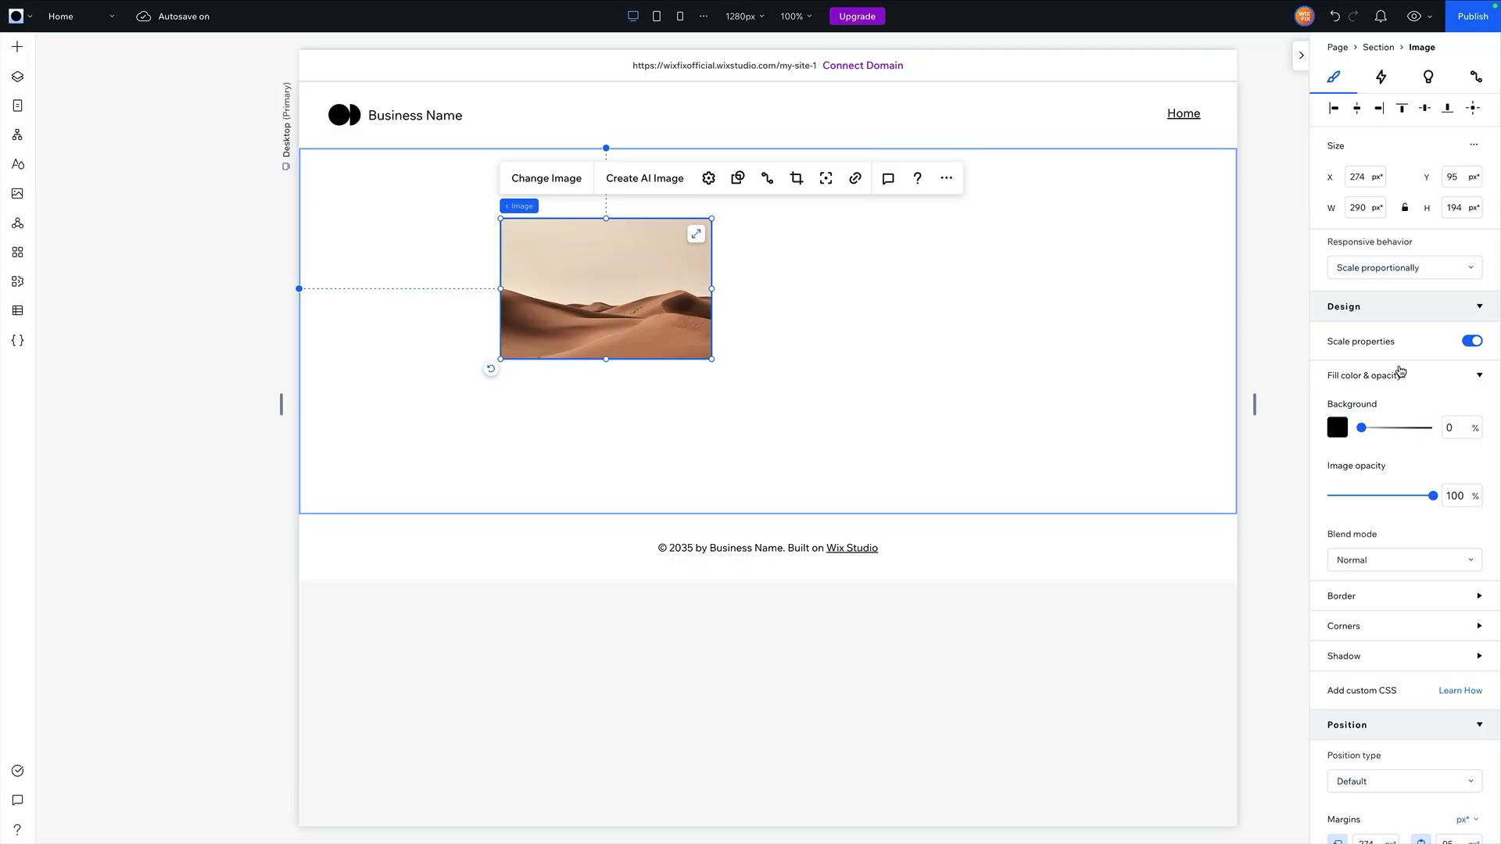
scroll(1386, 479, "down", 1)
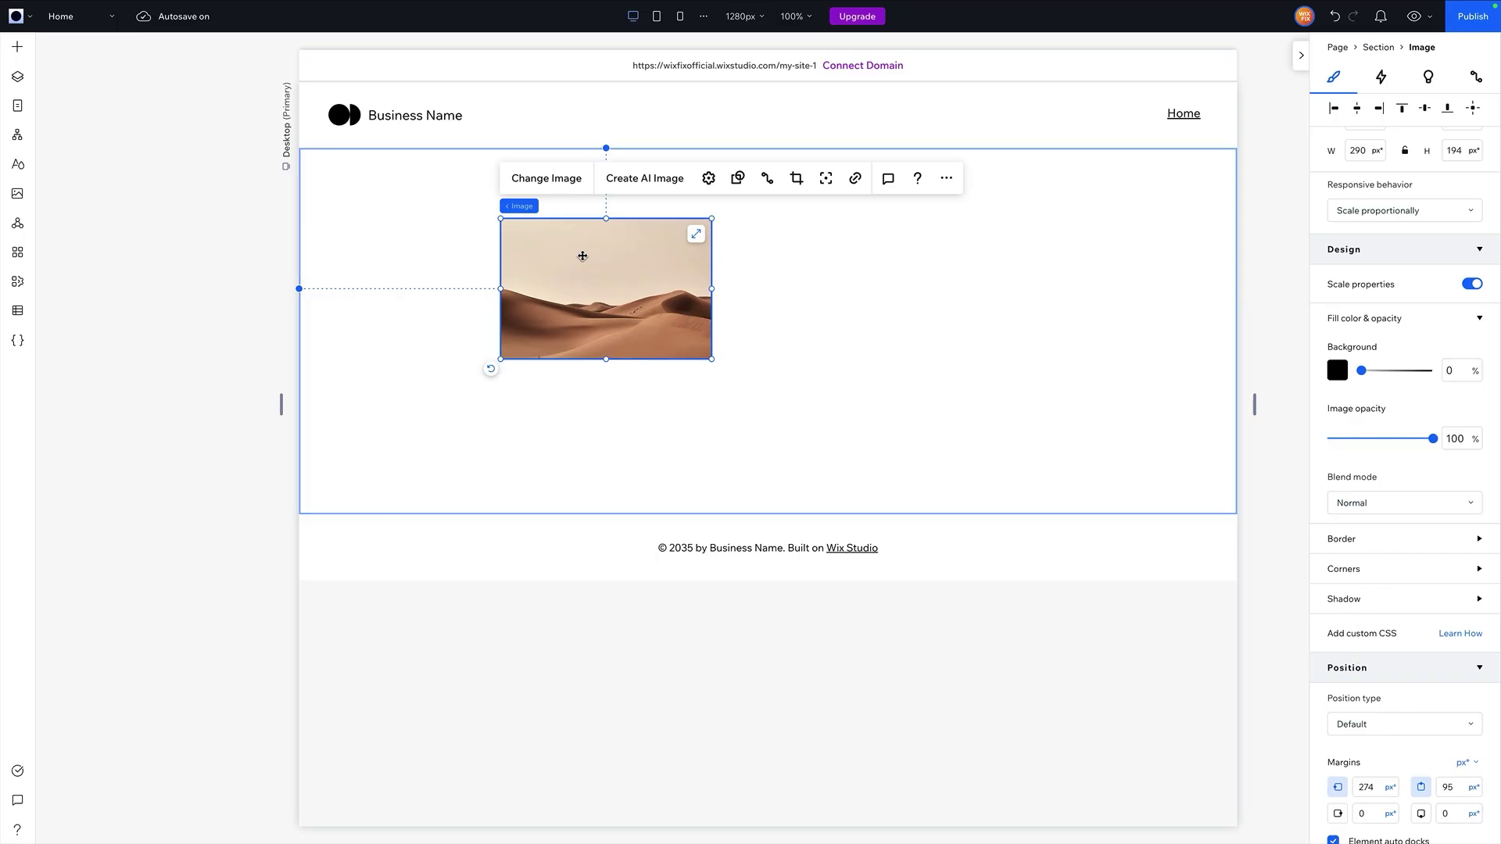
left_click_drag(577, 254, 809, 275)
left_click(932, 279)
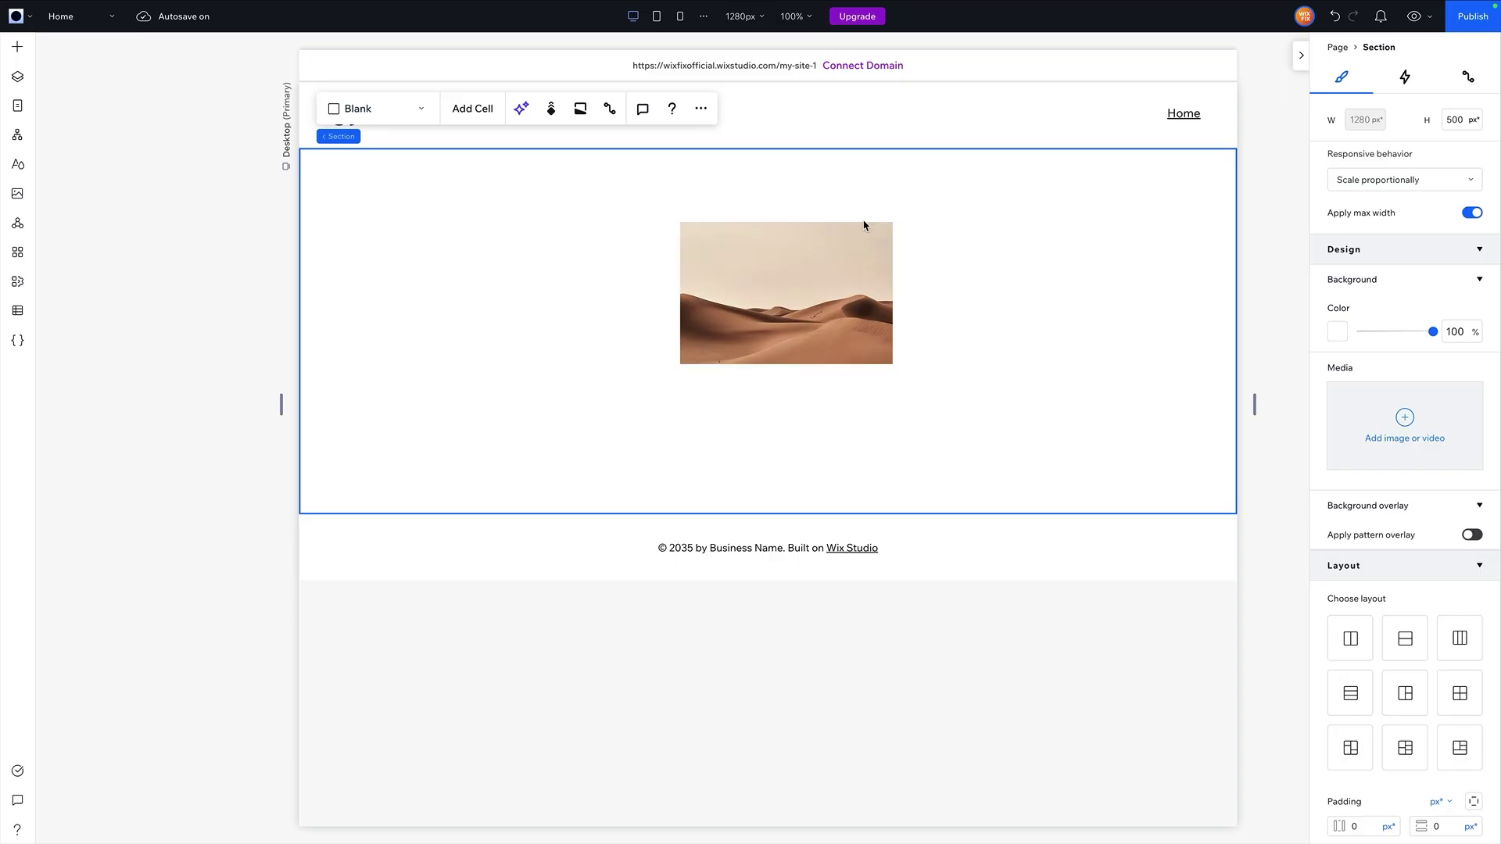
- Round the desert image's corners with a 42 px radius
left_click(802, 296)
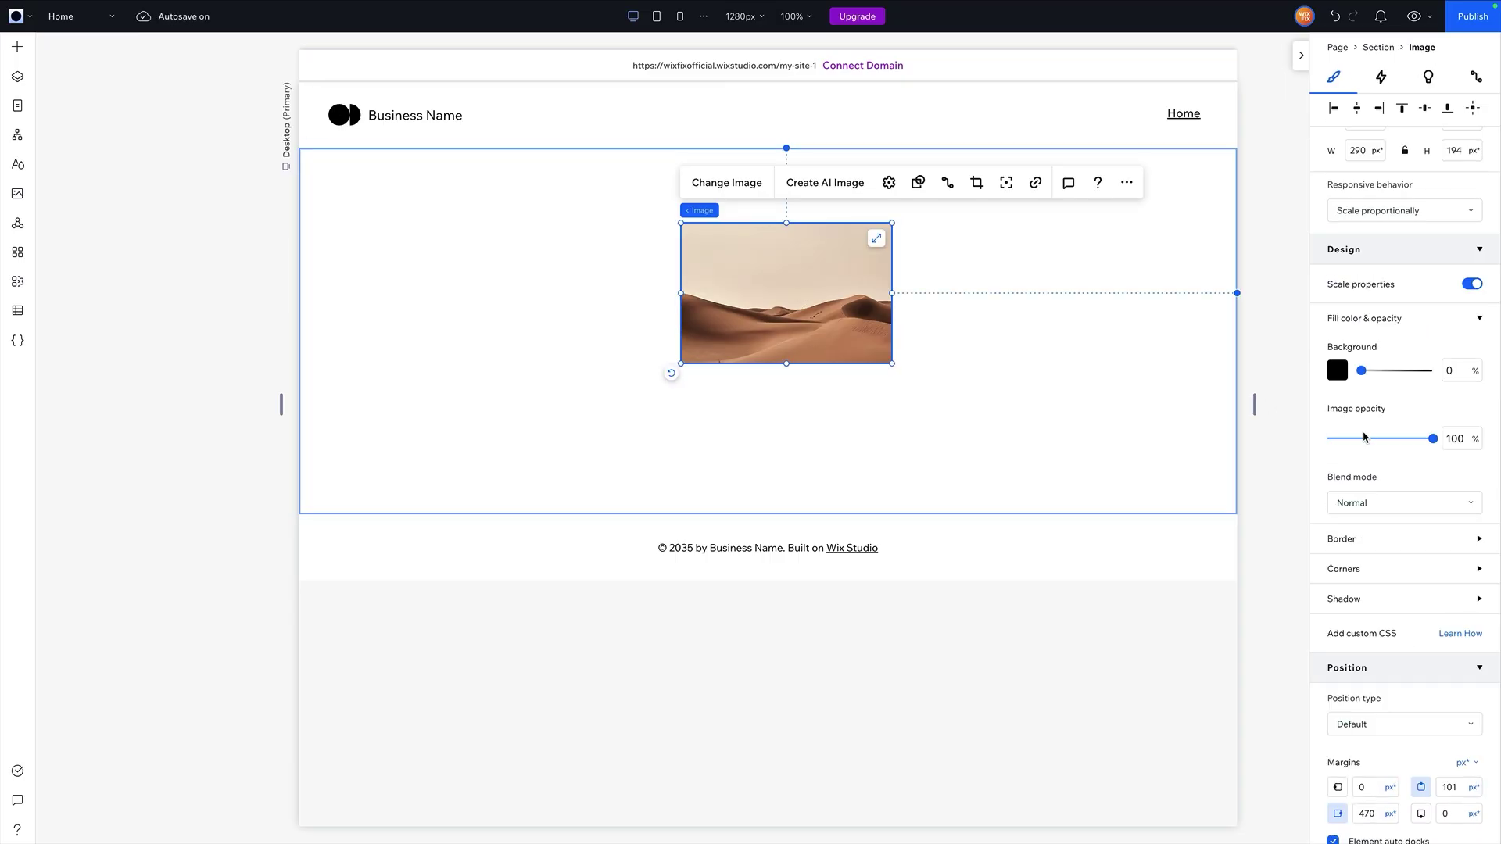
left_click(1345, 571)
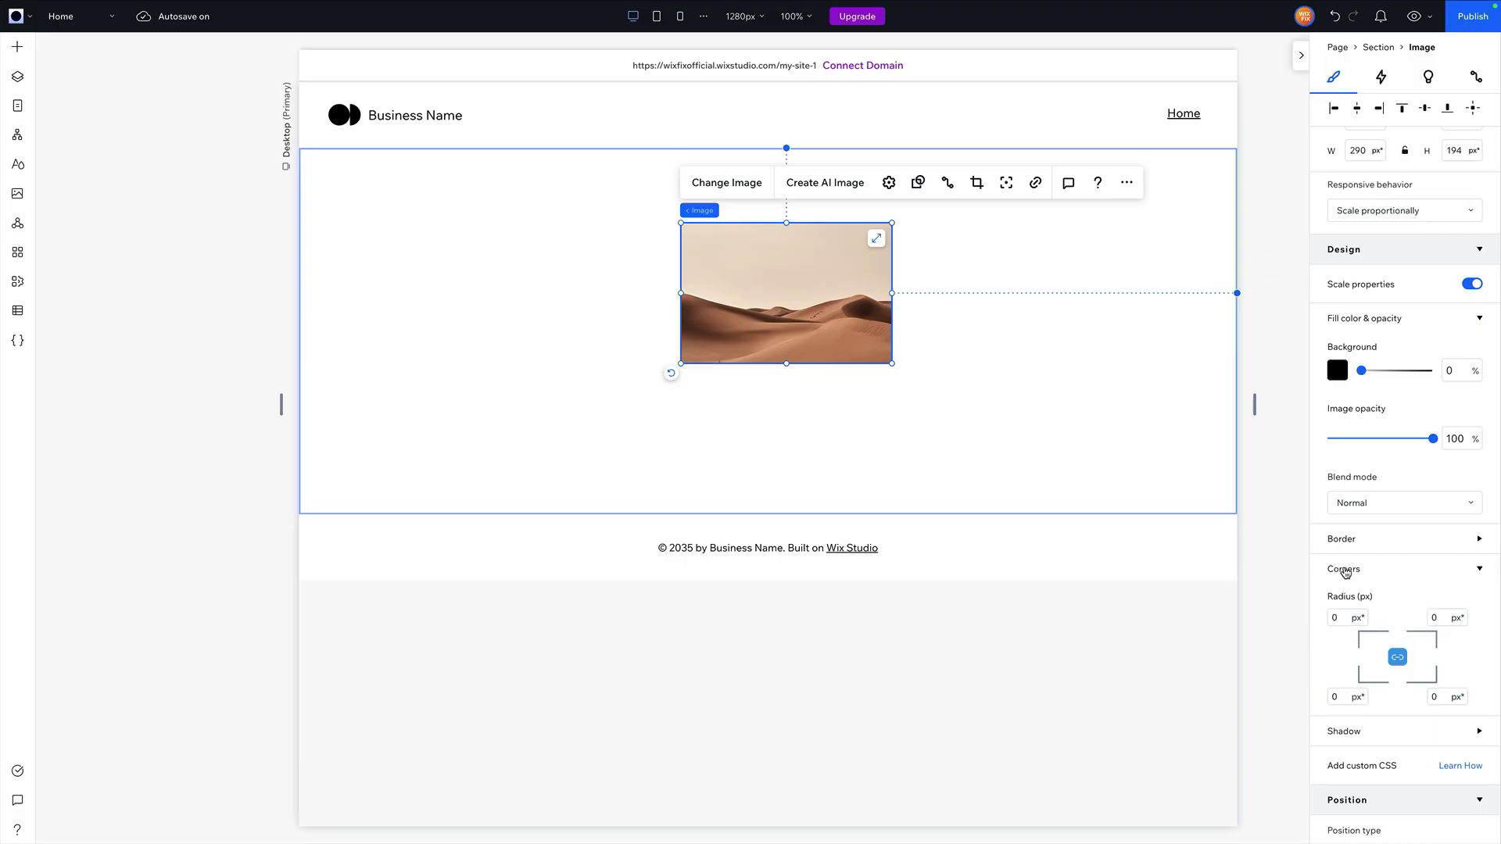
left_click(1343, 616)
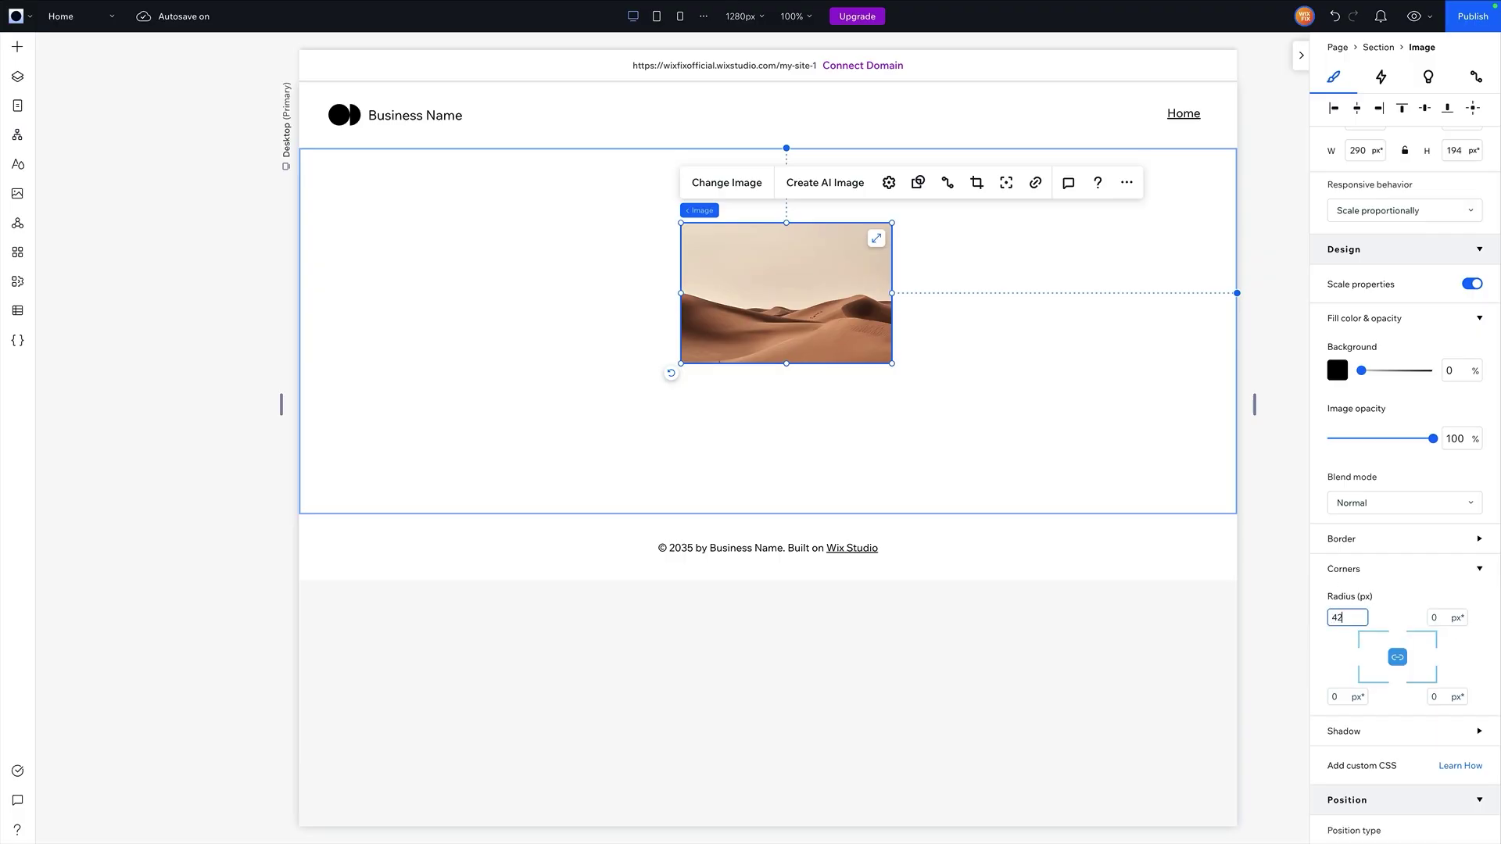
key("Return")
left_click(1116, 345)
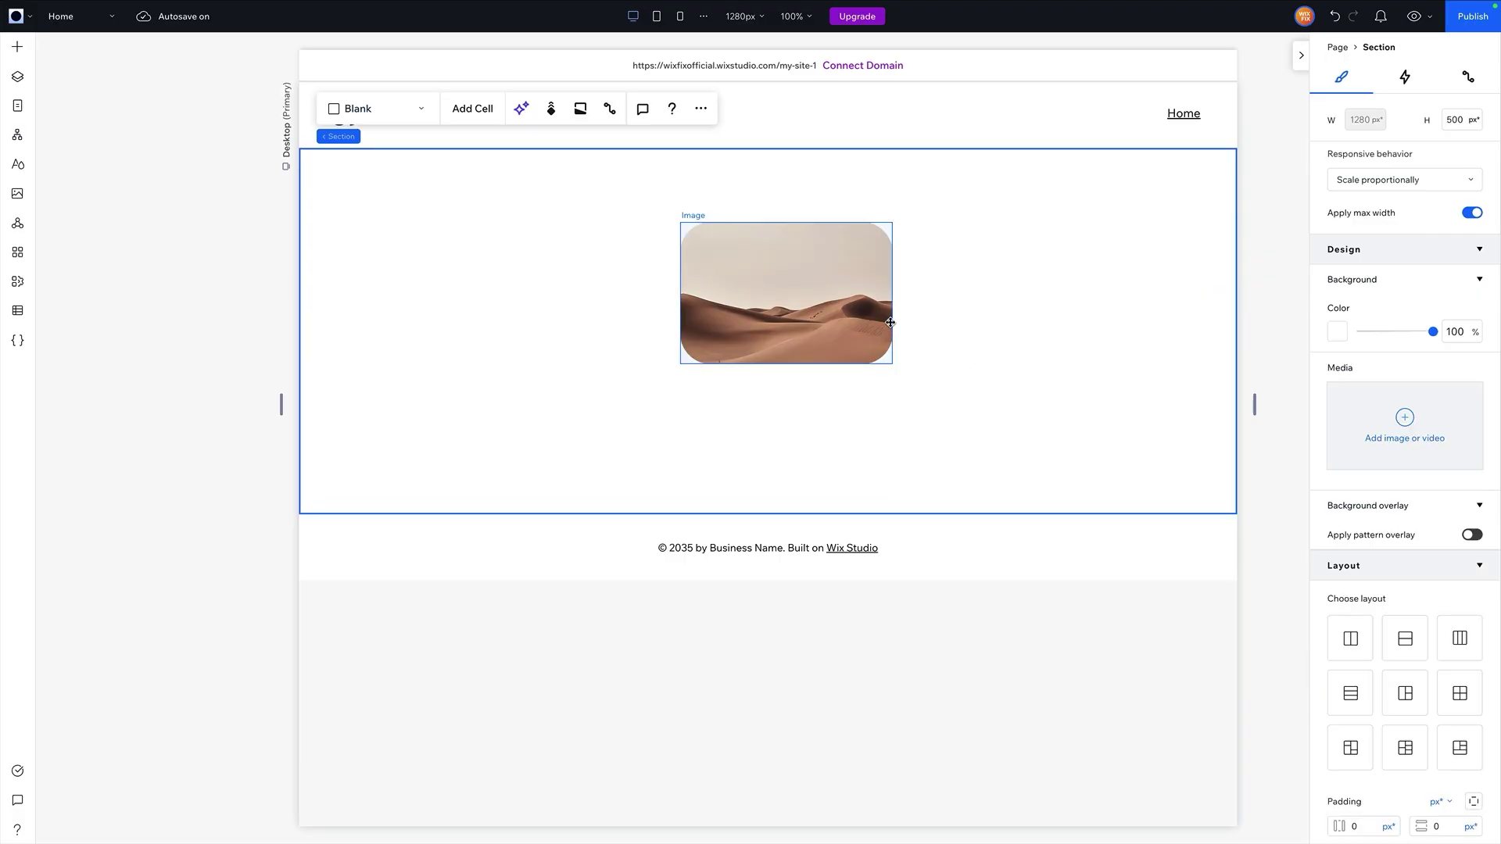
- Give the desert image a 4 px blue border
left_click(826, 298)
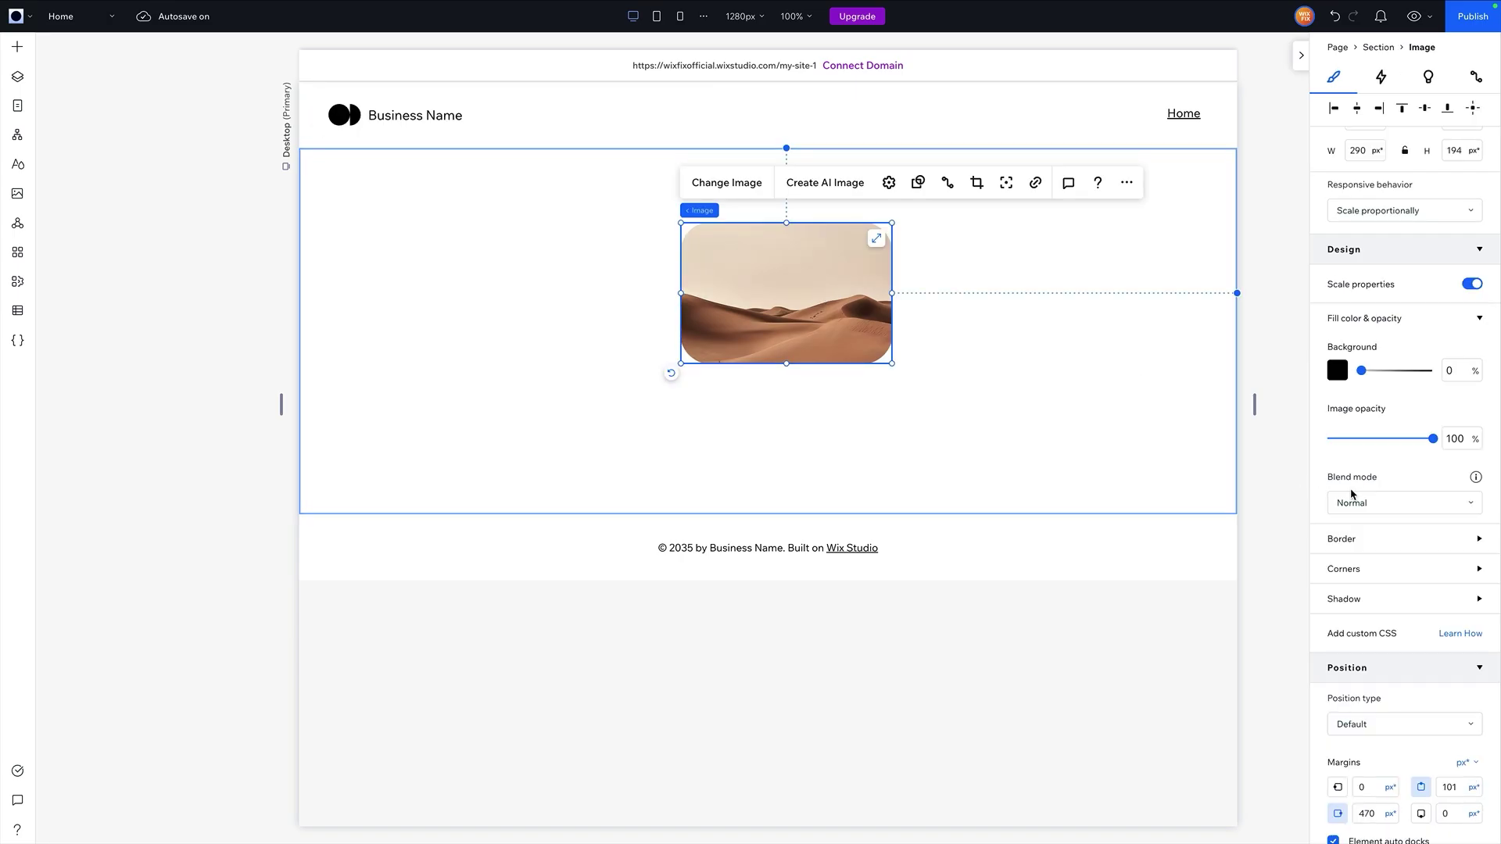
left_click(1351, 548)
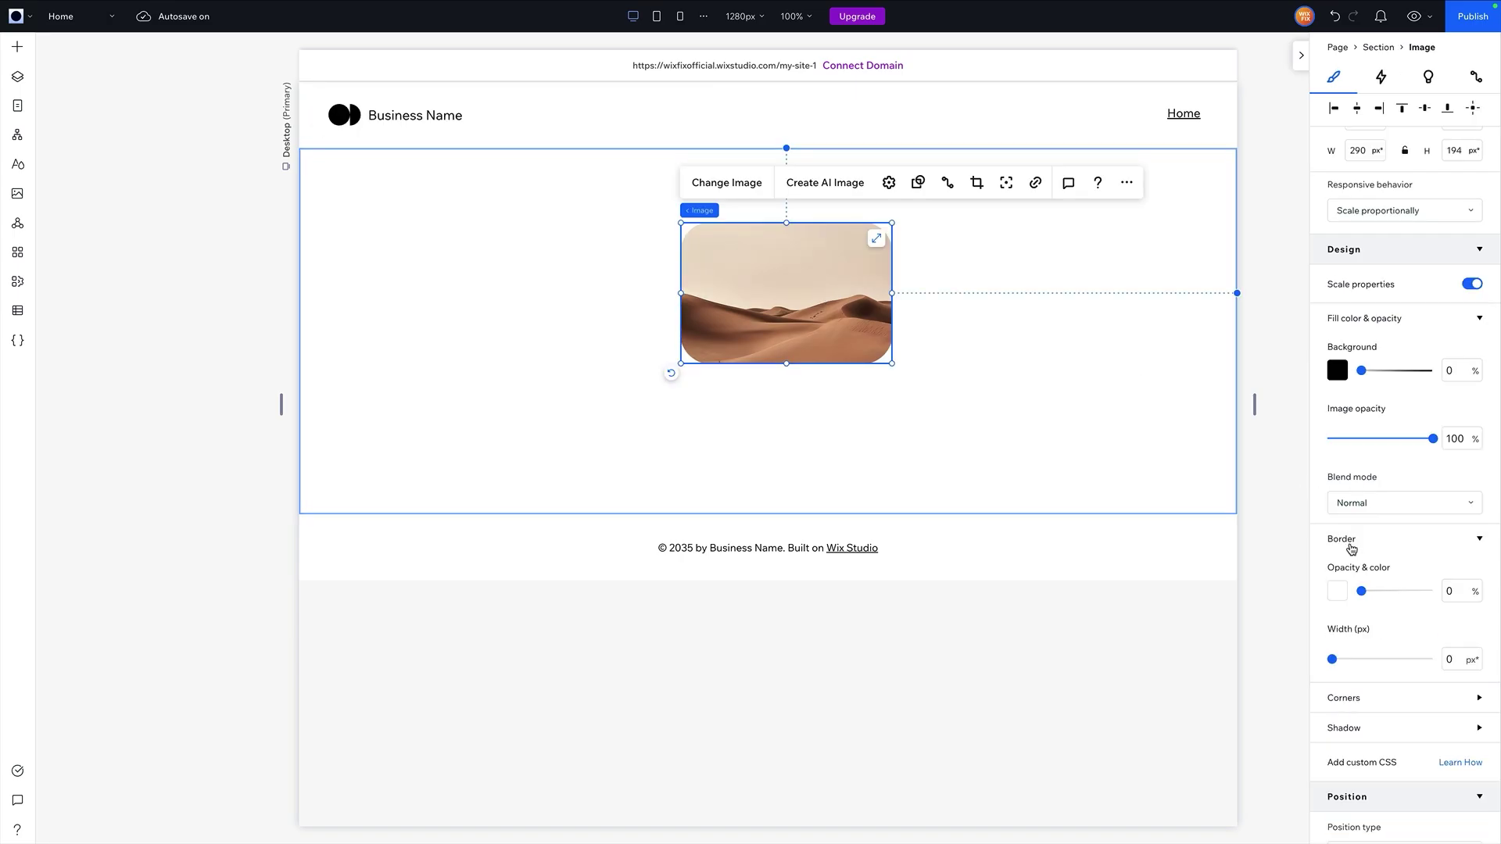
left_click(1337, 591)
left_click(1352, 712)
key("Escape")
left_click_drag(1332, 661, 1361, 661)
left_click(1100, 389)
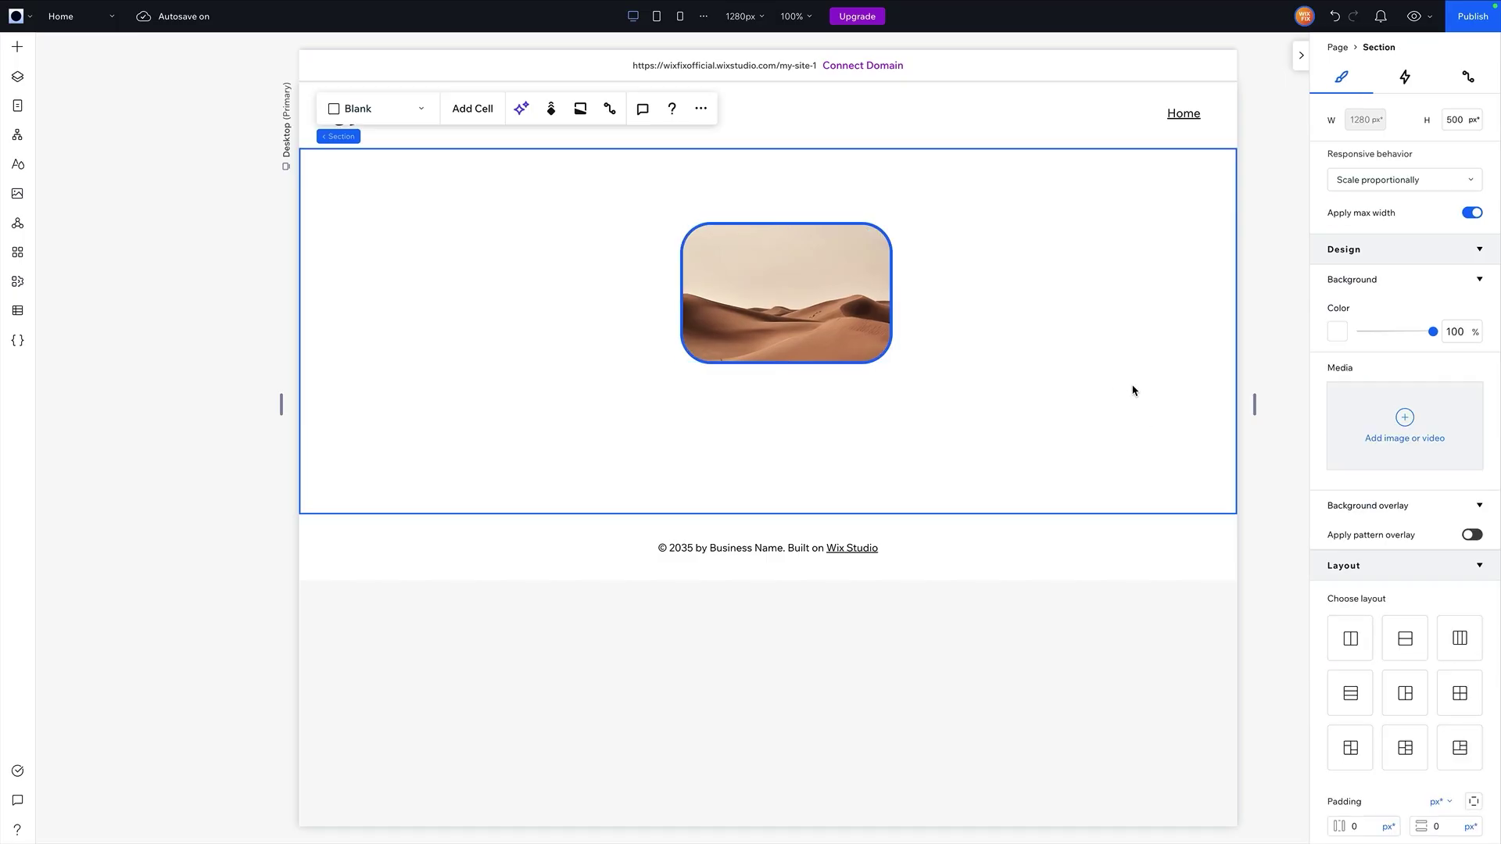
- Shift the image about 100 px left, to 410 px and 95 px margins
left_click_drag(890, 315, 812, 311)
left_click(964, 304)
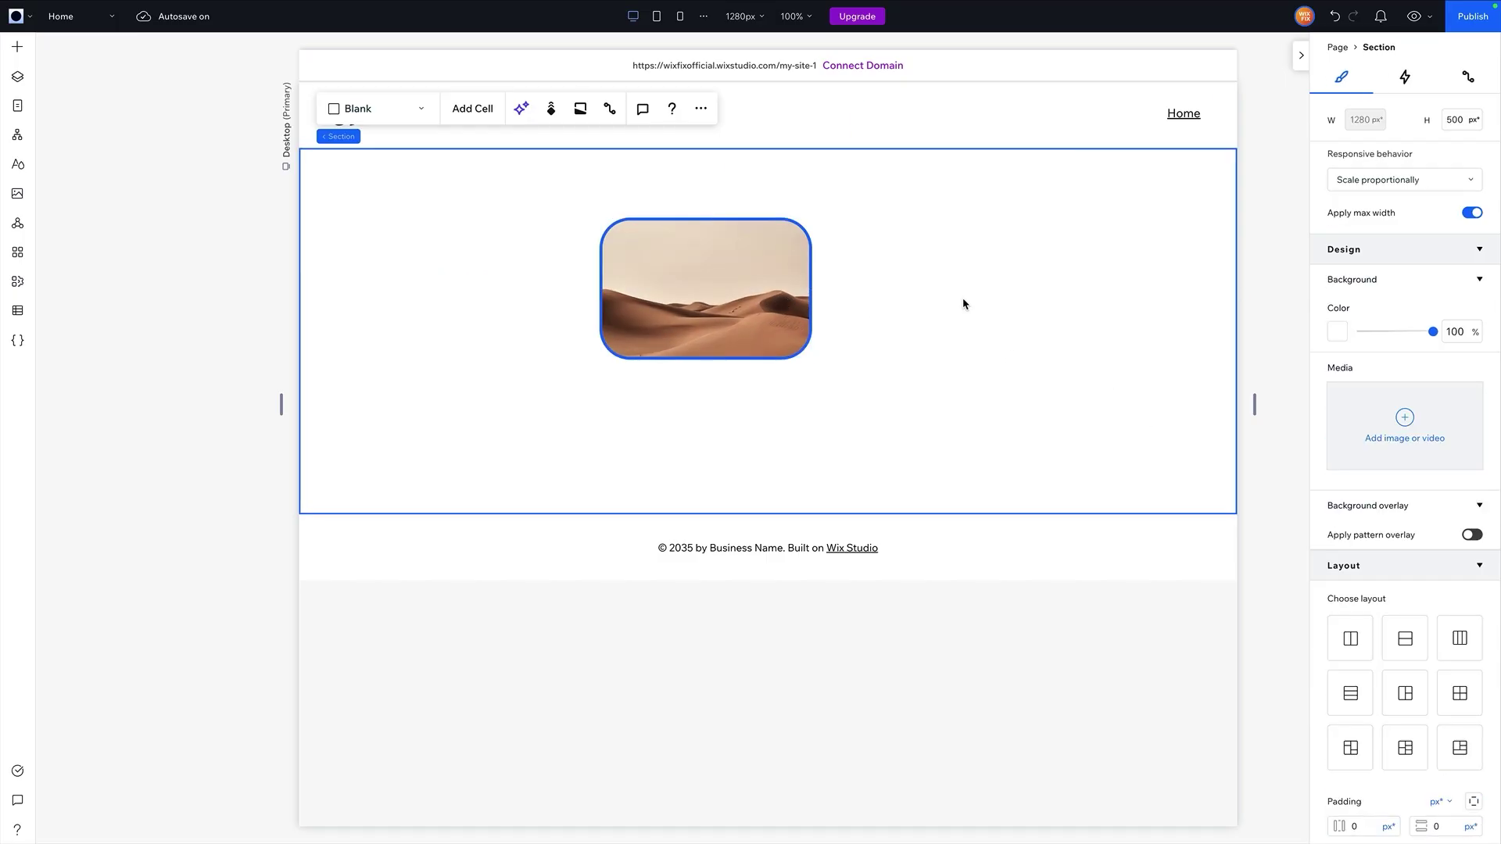
left_click(682, 296)
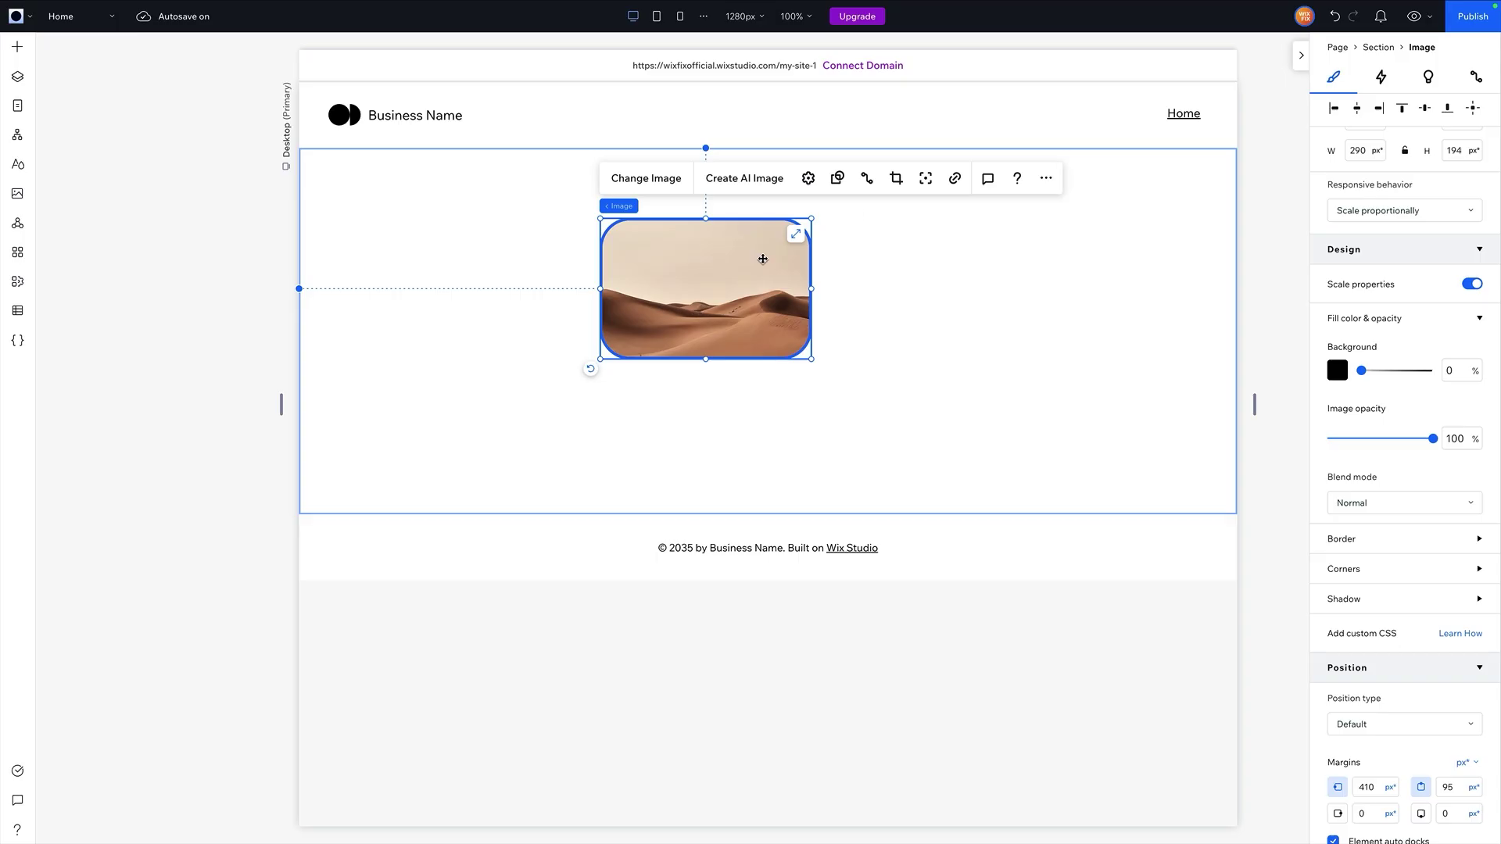
- Delete the desert image, then browse the Business Name text's font and Capitalization settings
key("Delete")
left_click(399, 117)
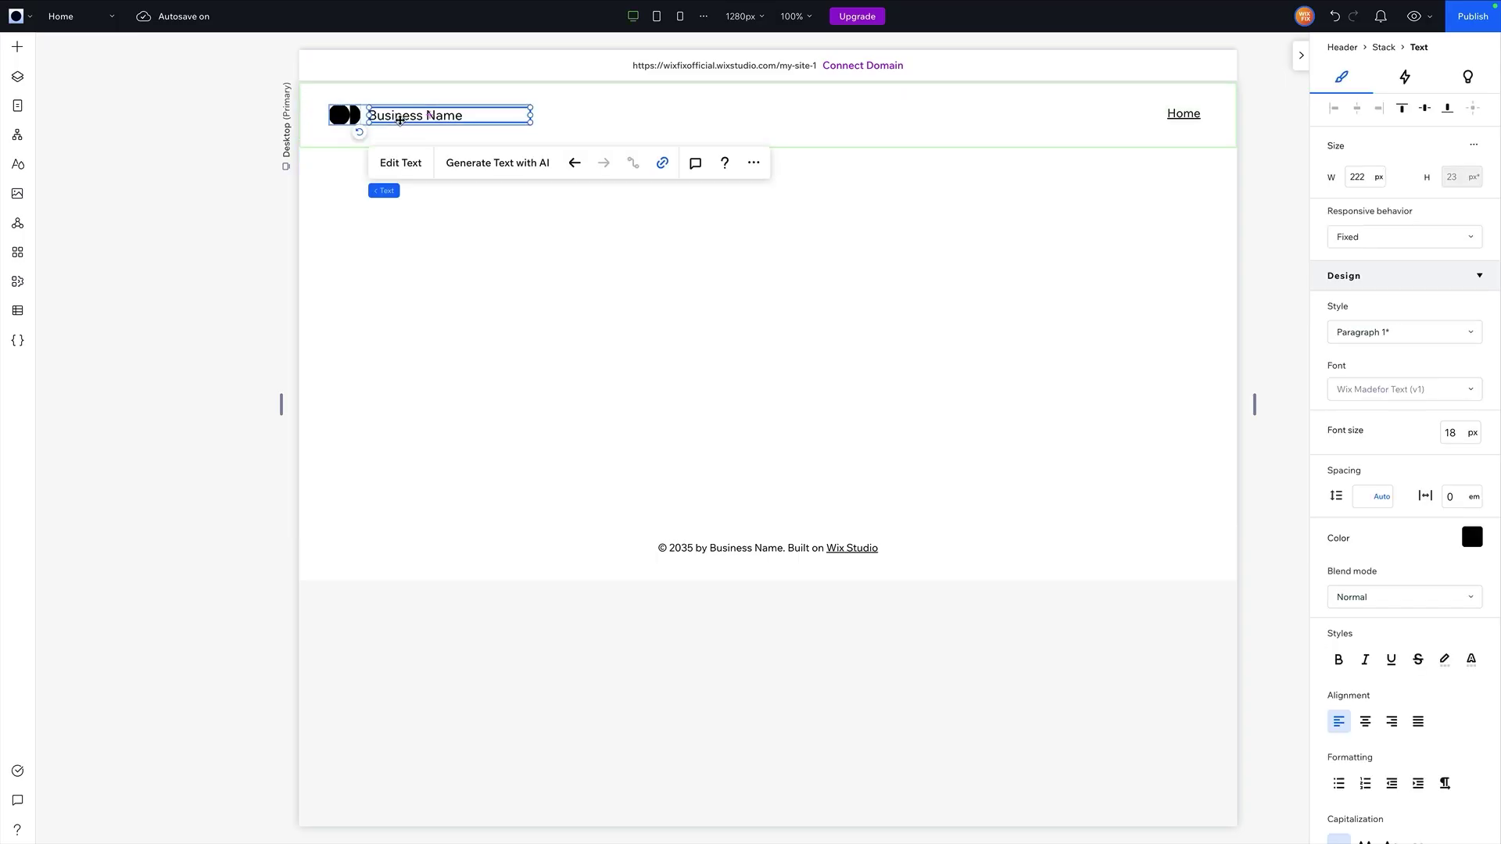
left_click(1361, 389)
left_click(1353, 521)
scroll(1407, 498, "down", 1)
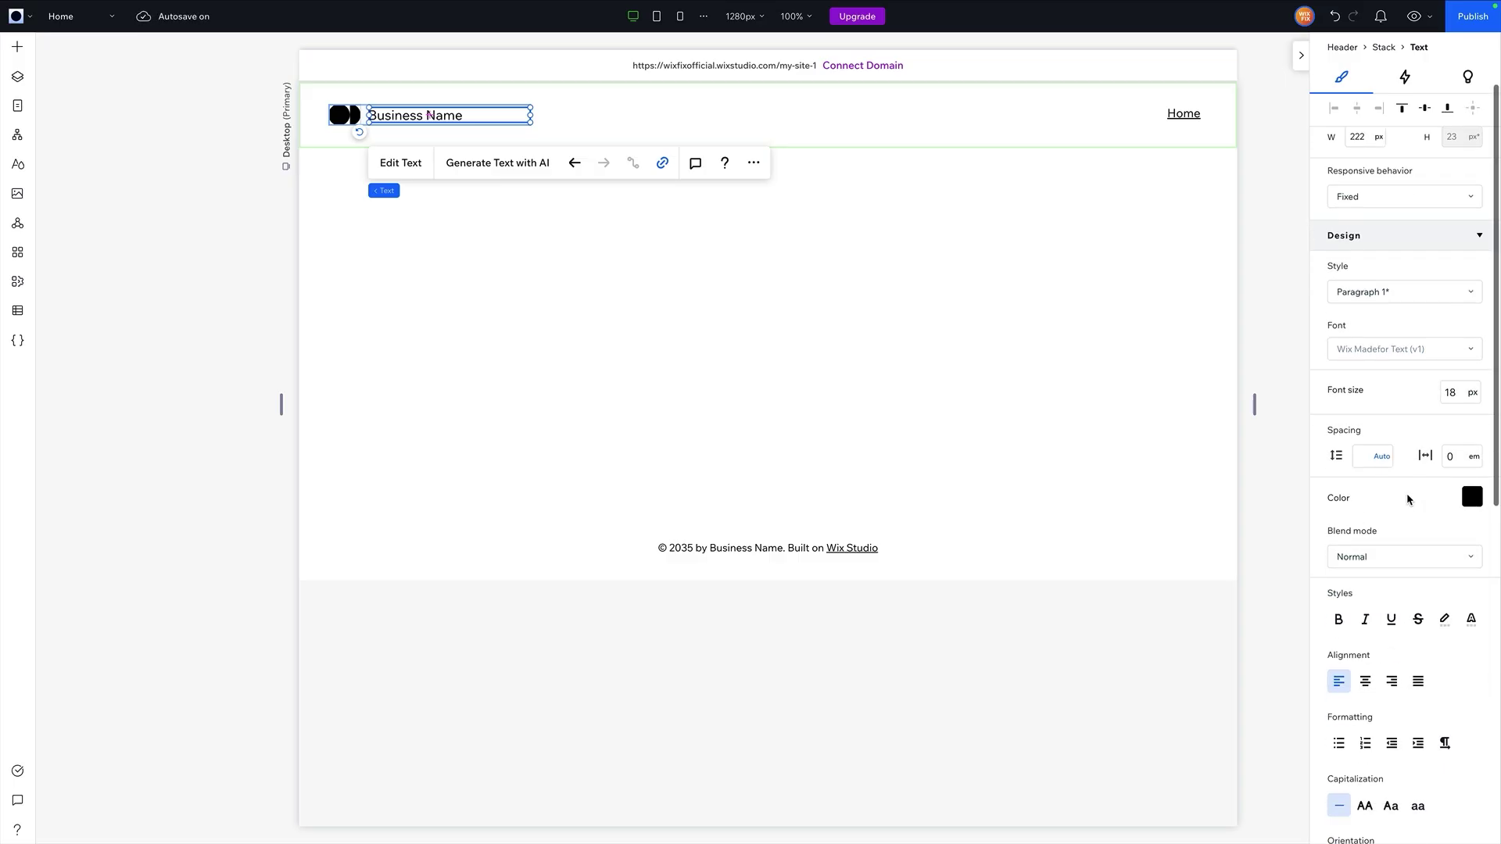
scroll(1450, 500, "down", 1)
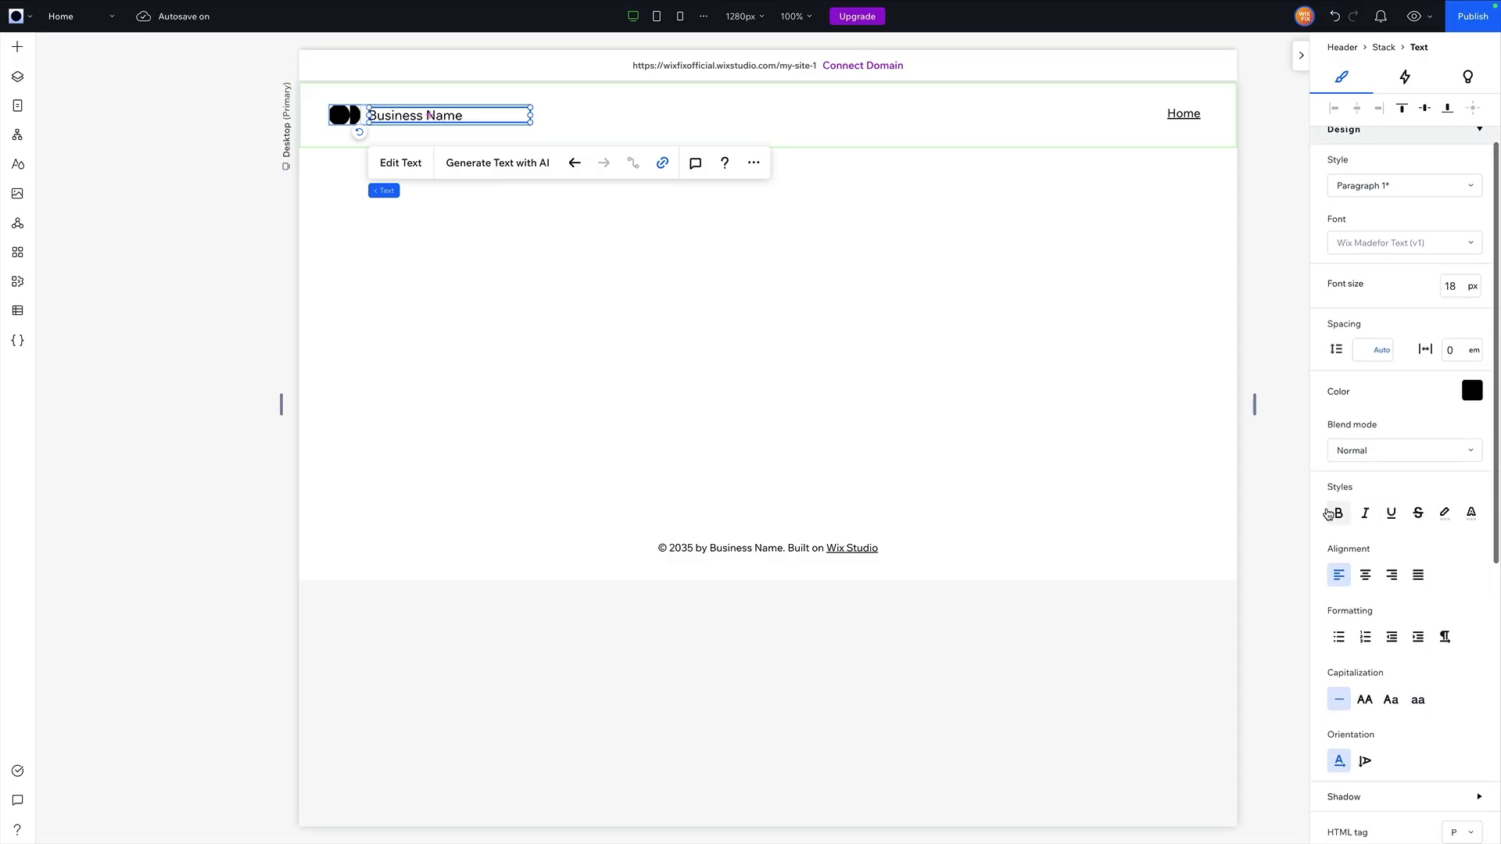
scroll(1368, 501, "down", 2)
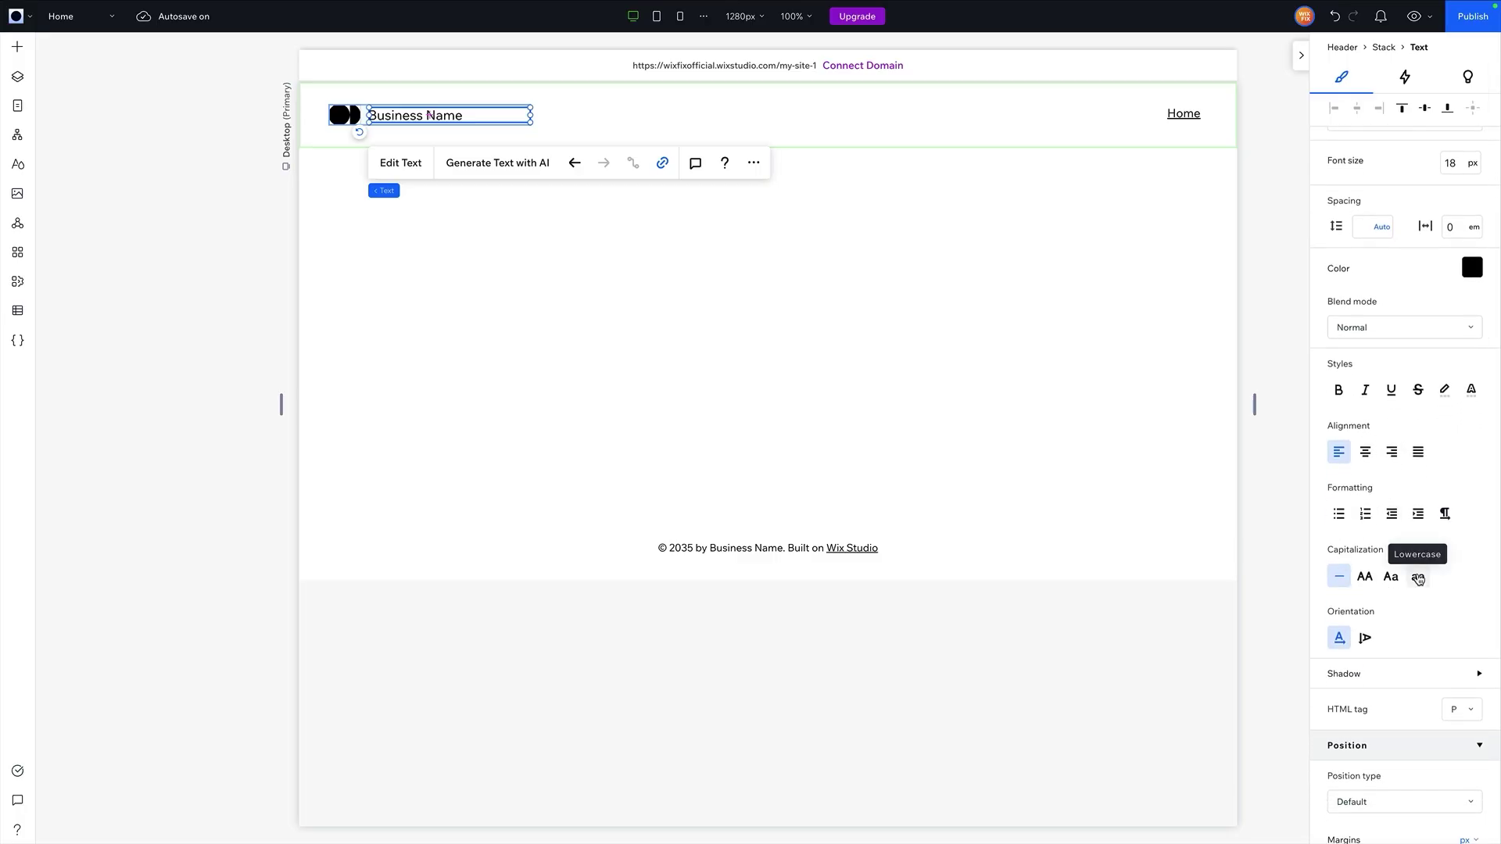
mouse_move(770, 293)
left_click(341, 112)
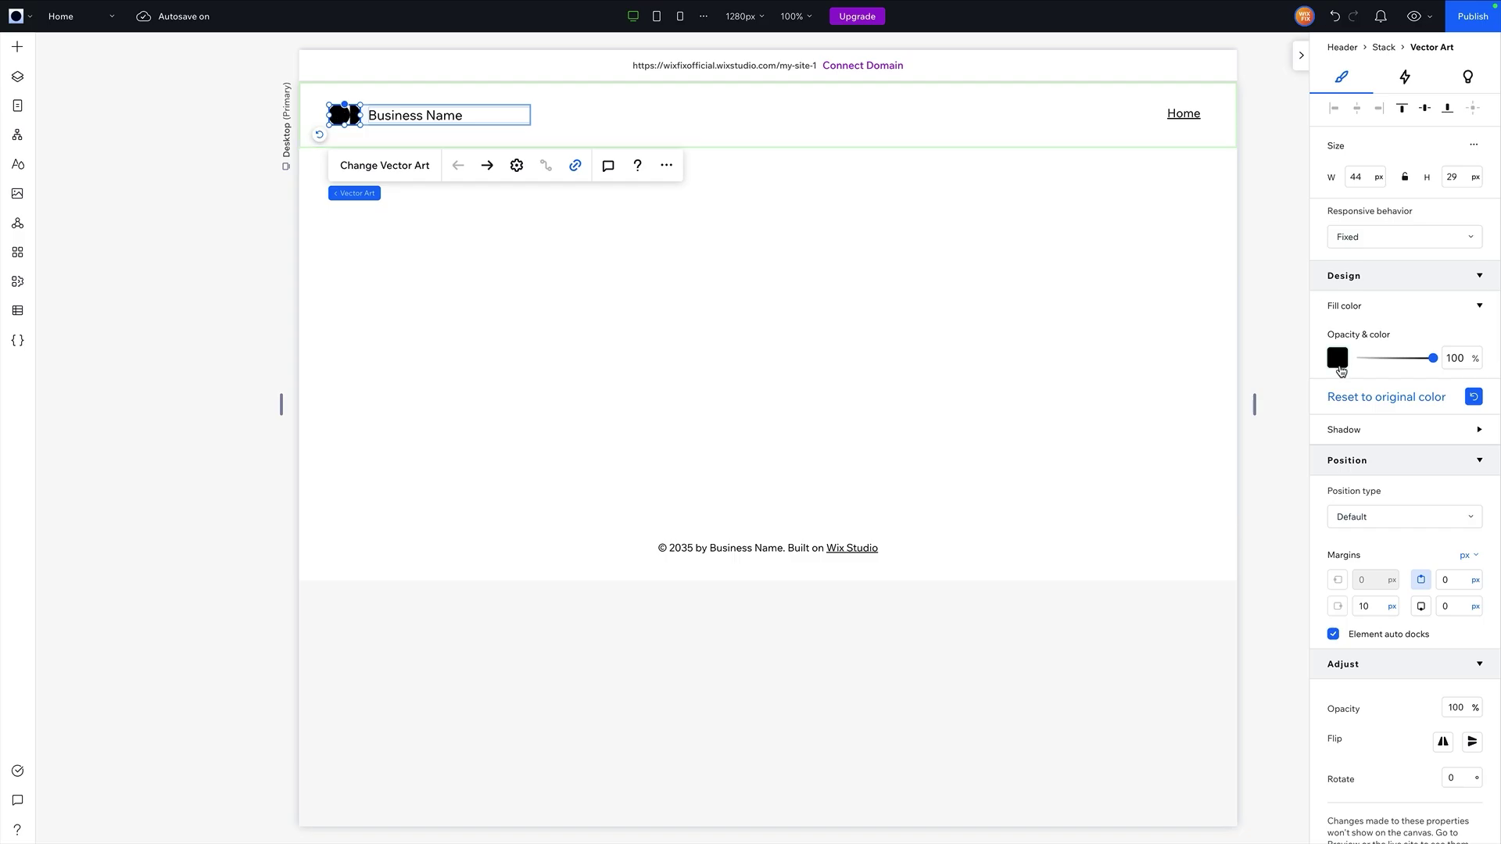
left_click(1340, 370)
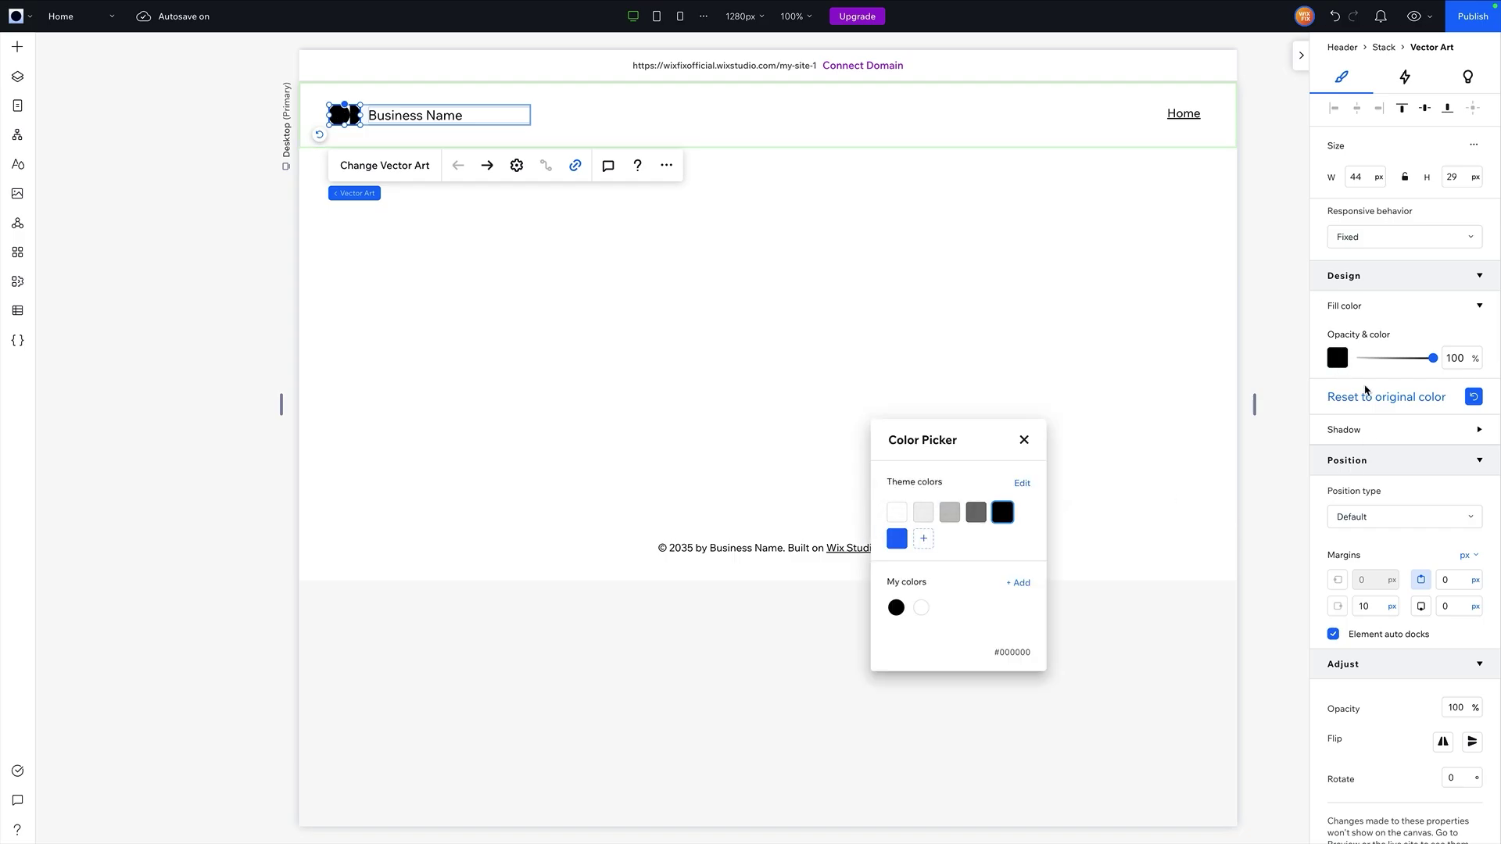
left_click(1024, 440)
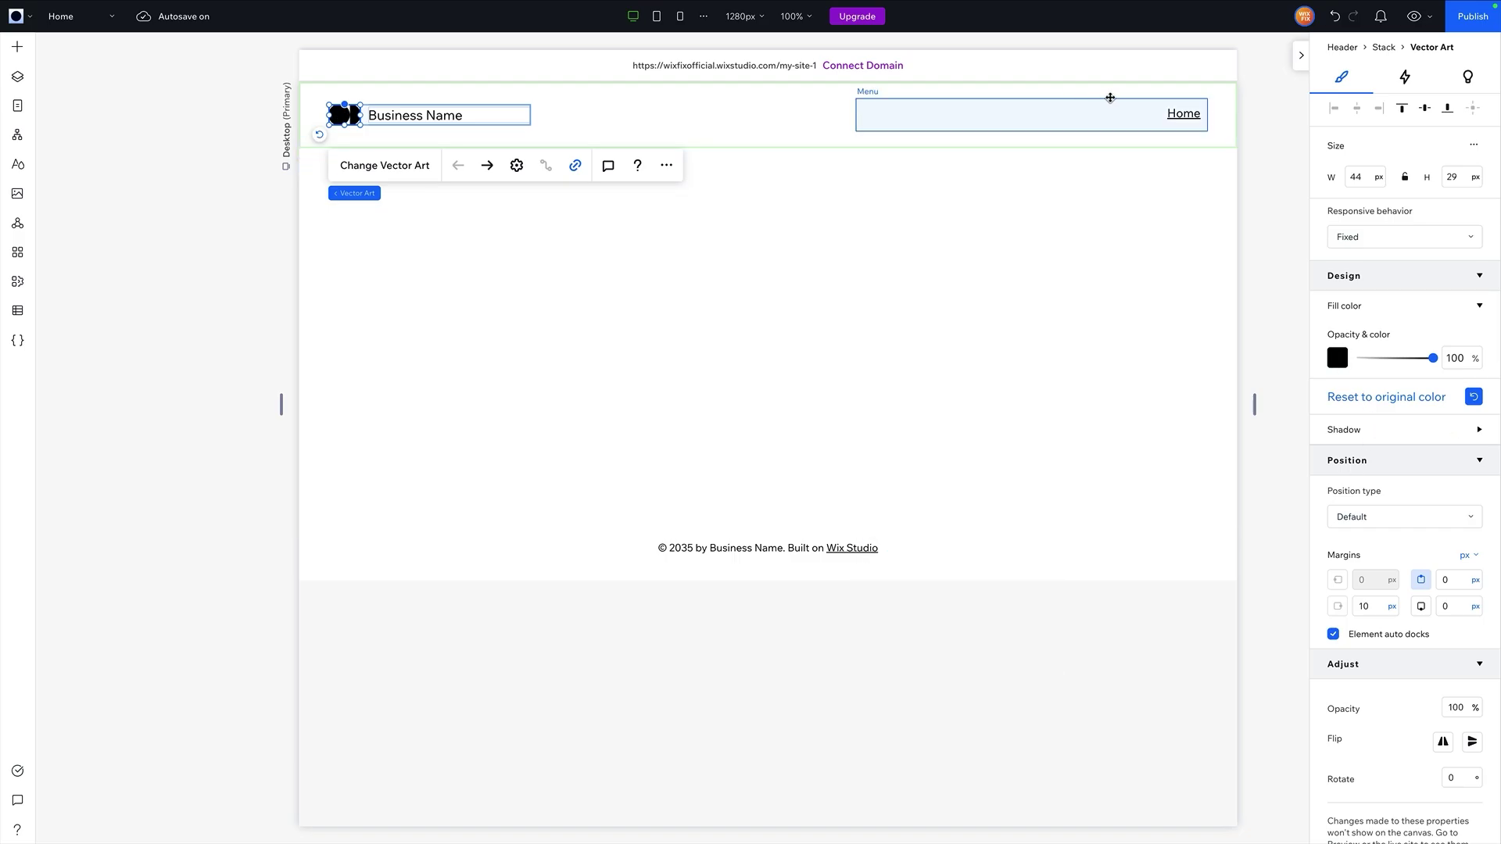
- Set the header menu items' Hover-state text colour to blue (Color 6)
left_click(1006, 112)
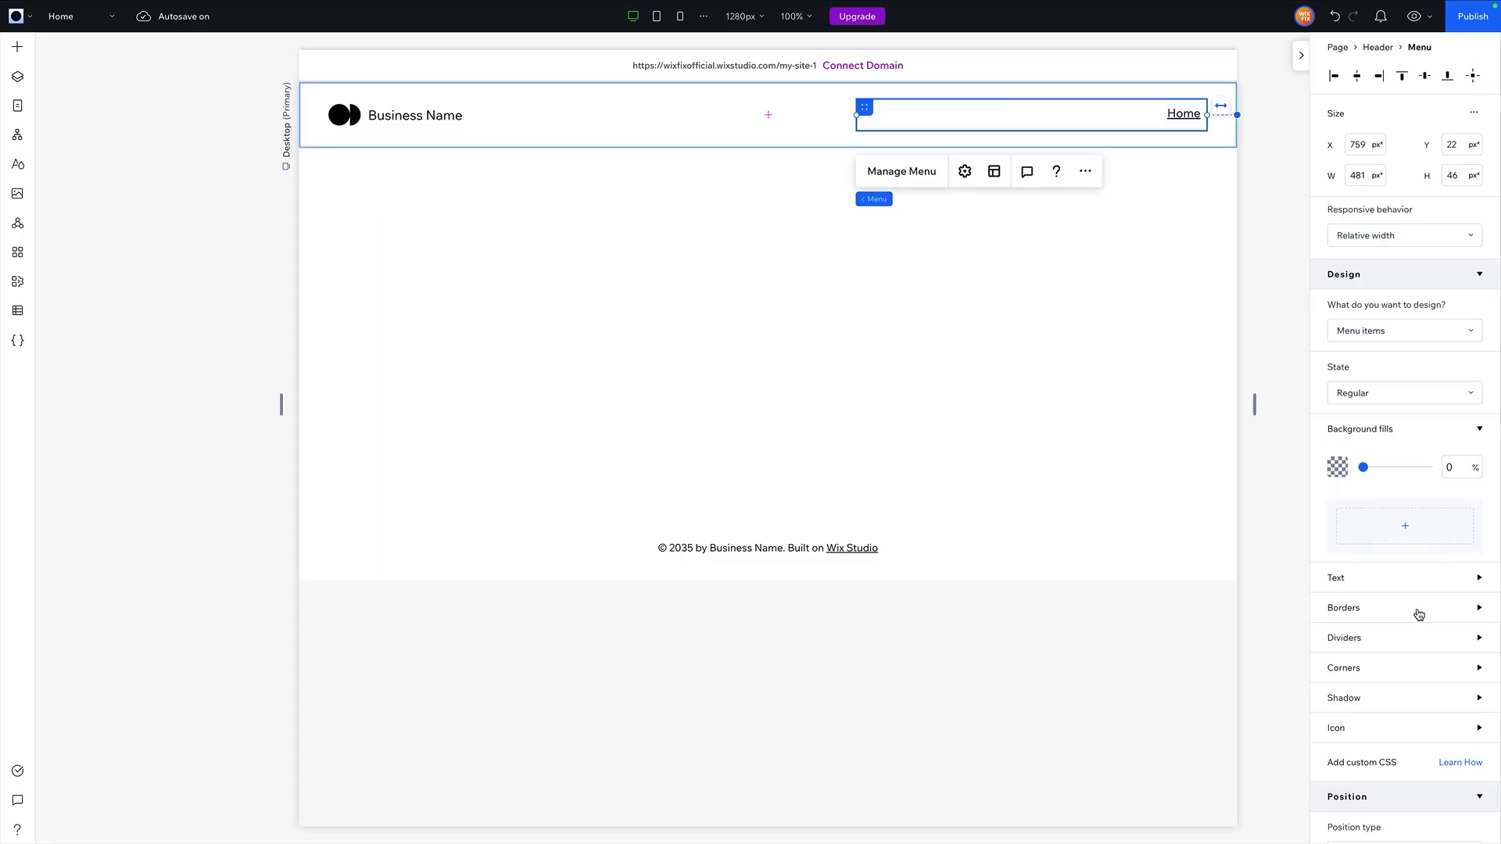
scroll(1419, 614, "down", 2)
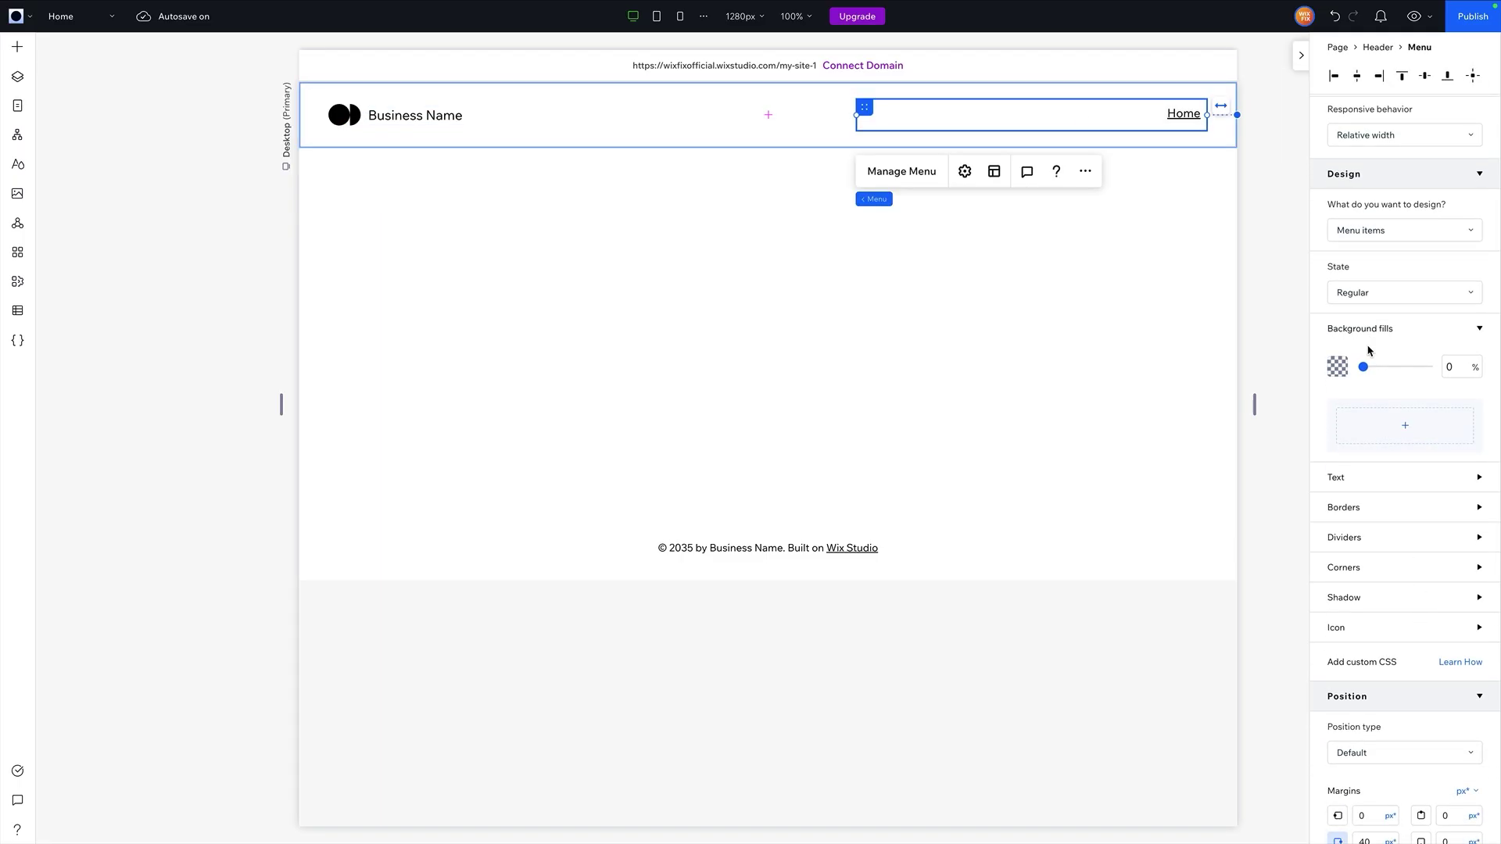
scroll(1396, 434, "down", 1)
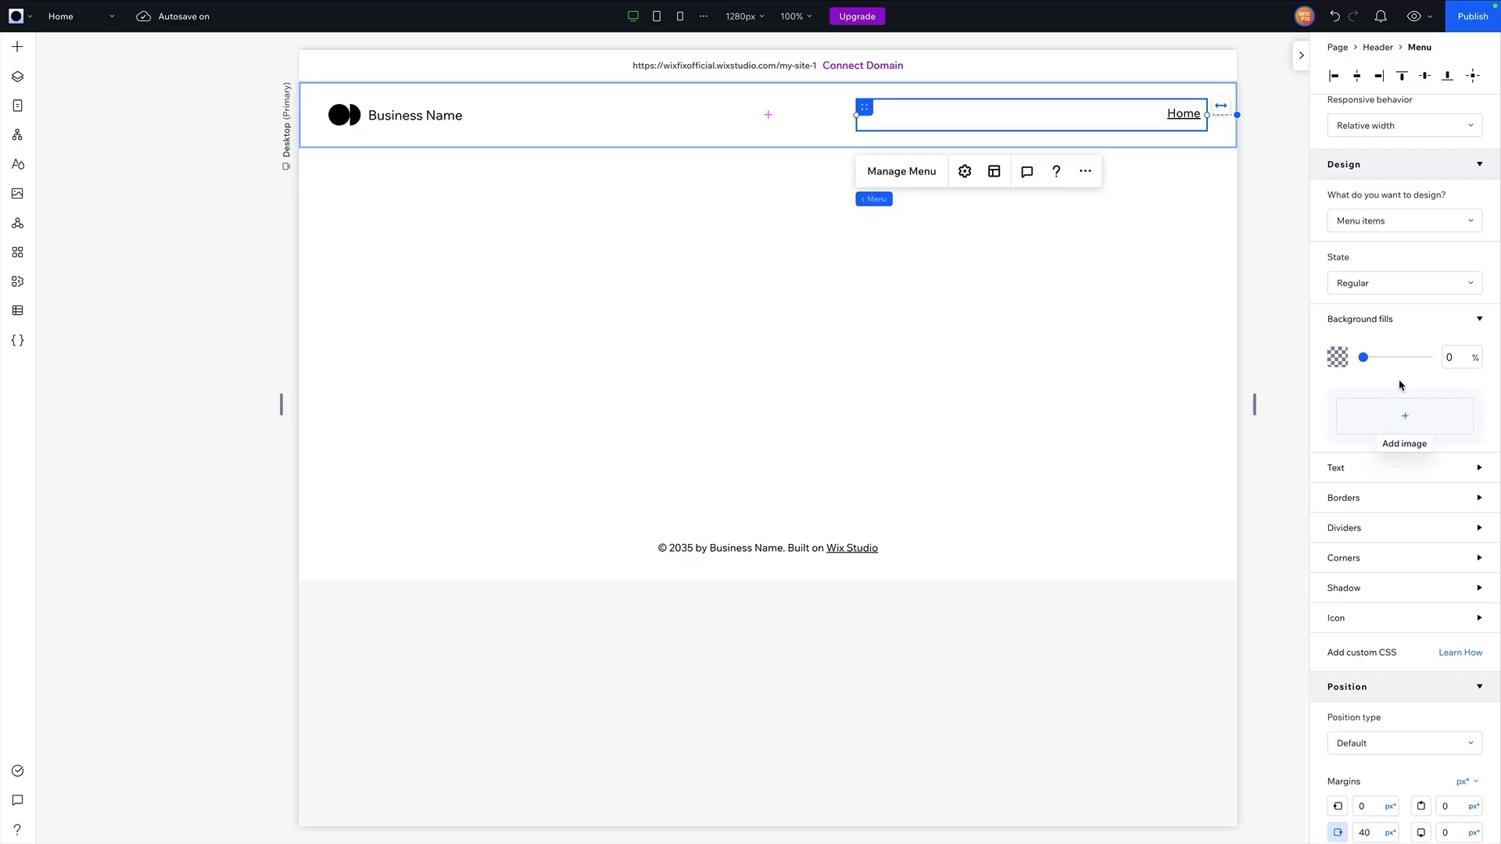
left_click(1353, 285)
left_click(1359, 315)
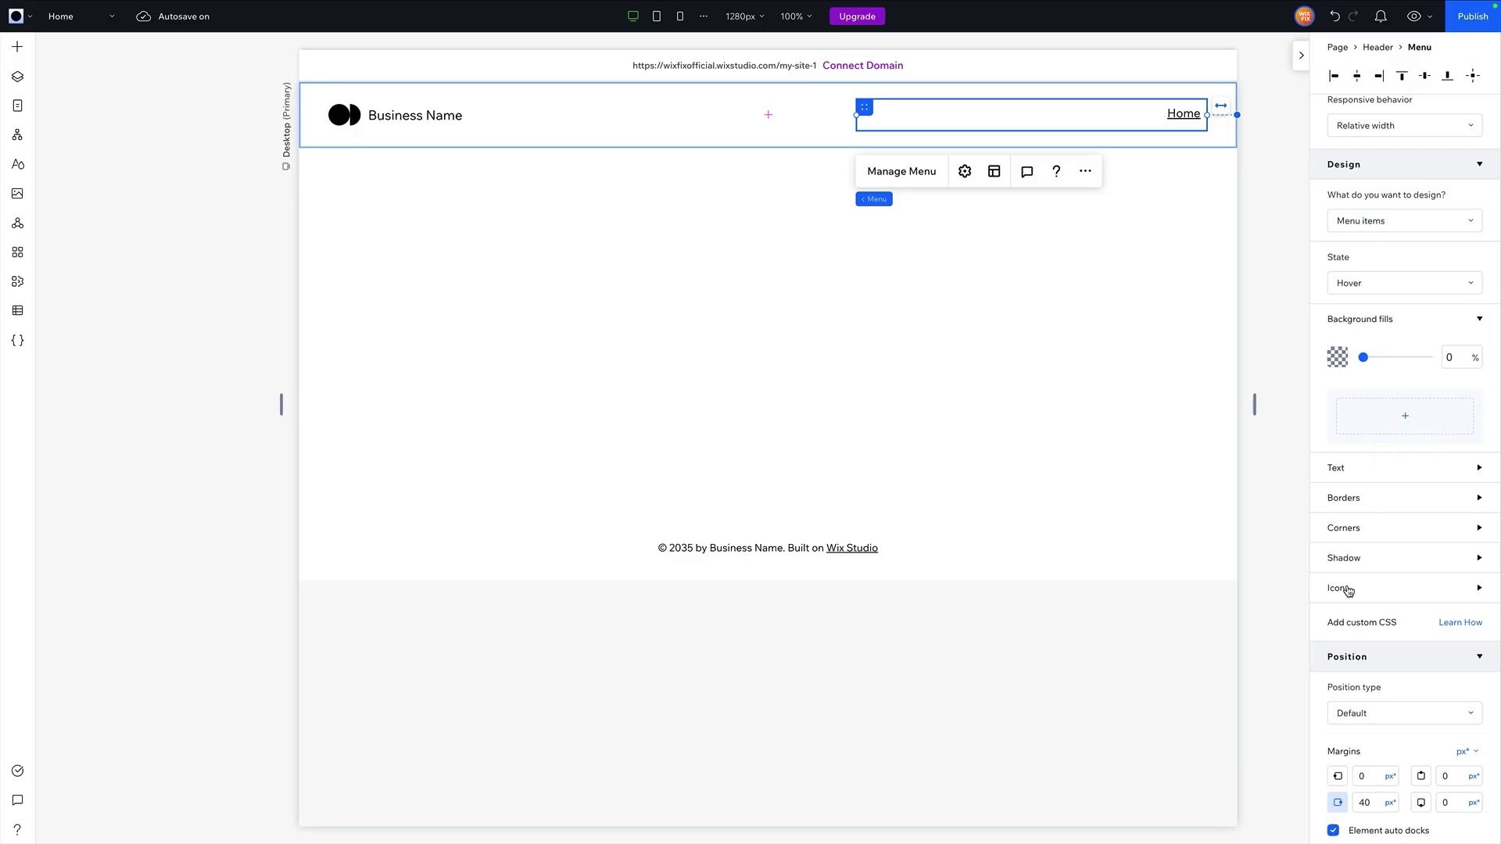
left_click(1356, 478)
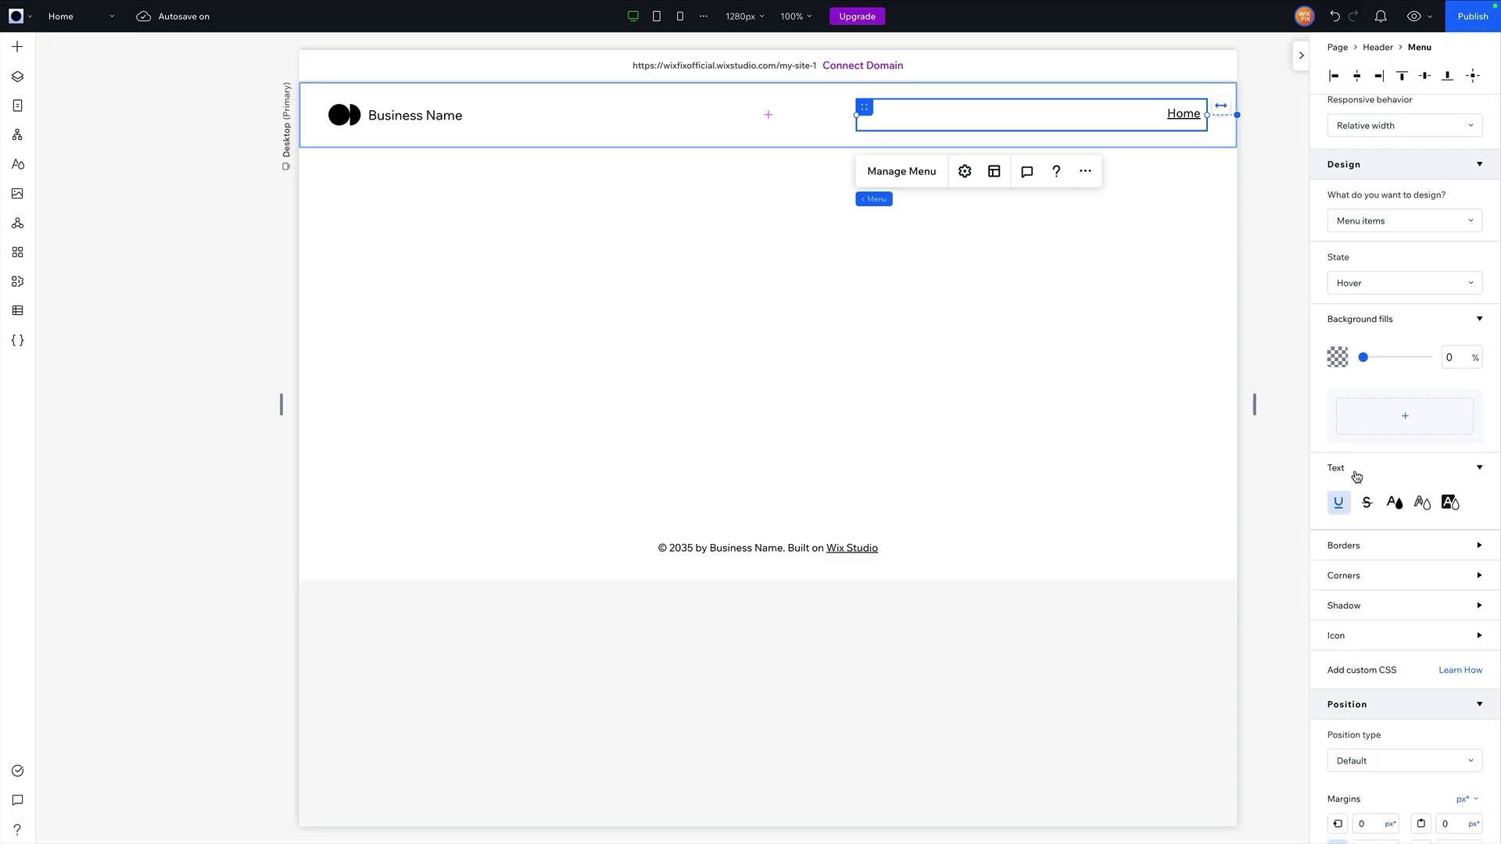
left_click(1394, 503)
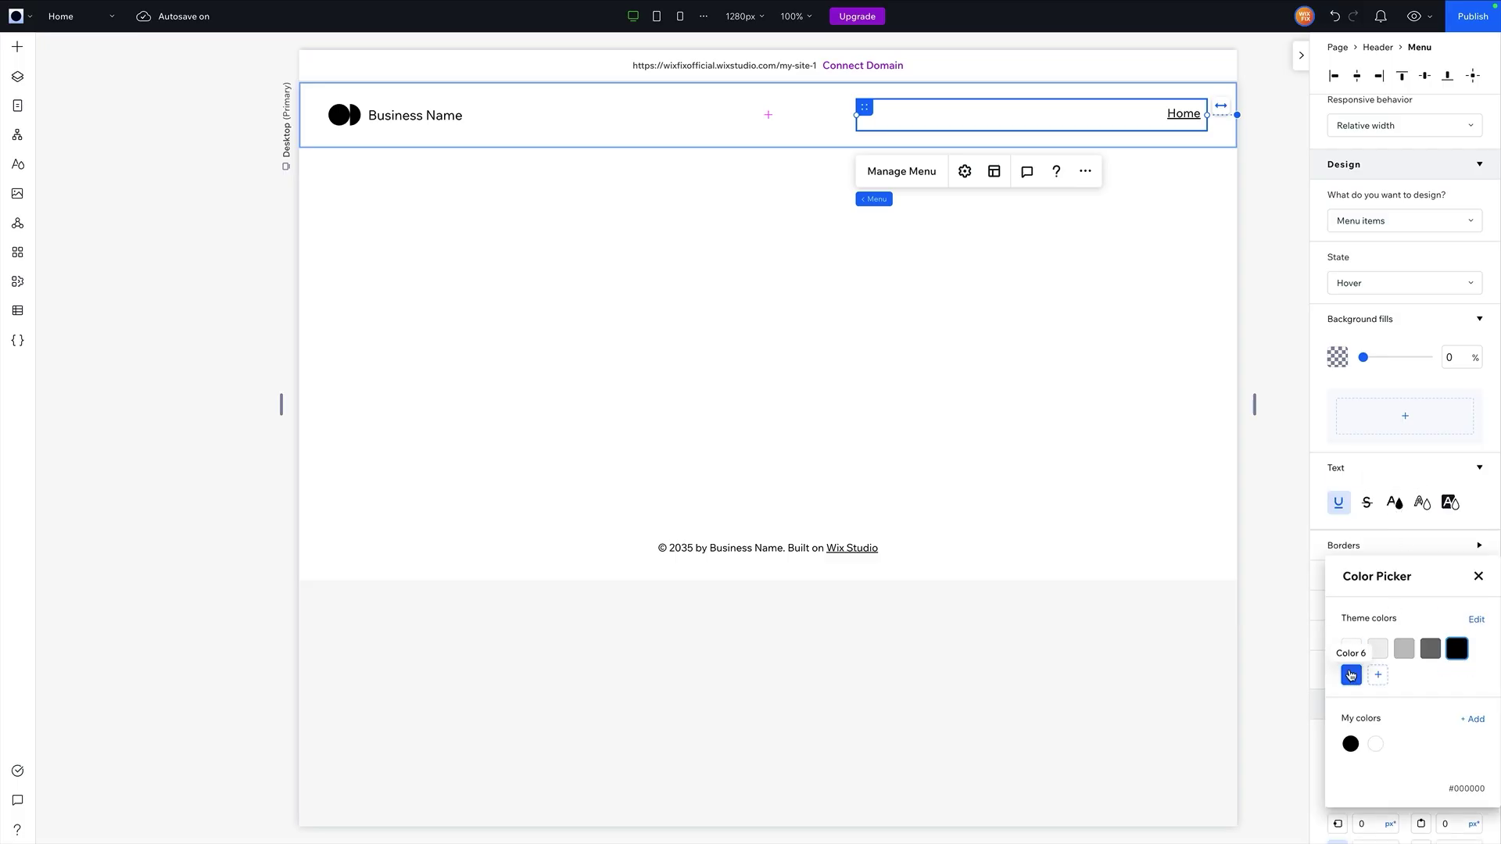
left_click(1351, 674)
left_click(1440, 532)
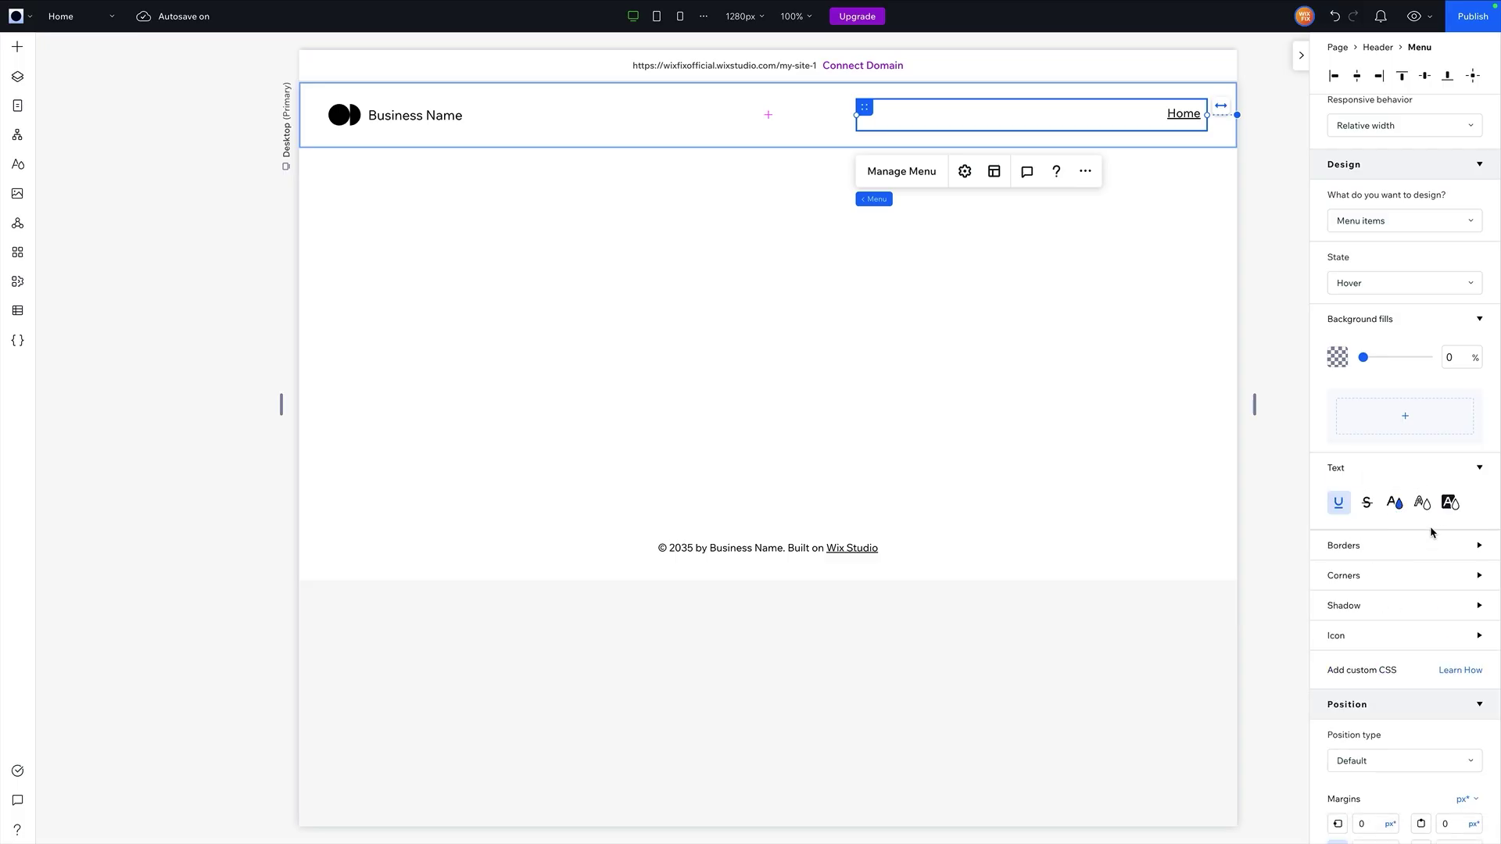
- Look over the menu's Selected state and container styling, then return to menu items
left_click(1396, 283)
left_click(1393, 313)
left_click(1355, 222)
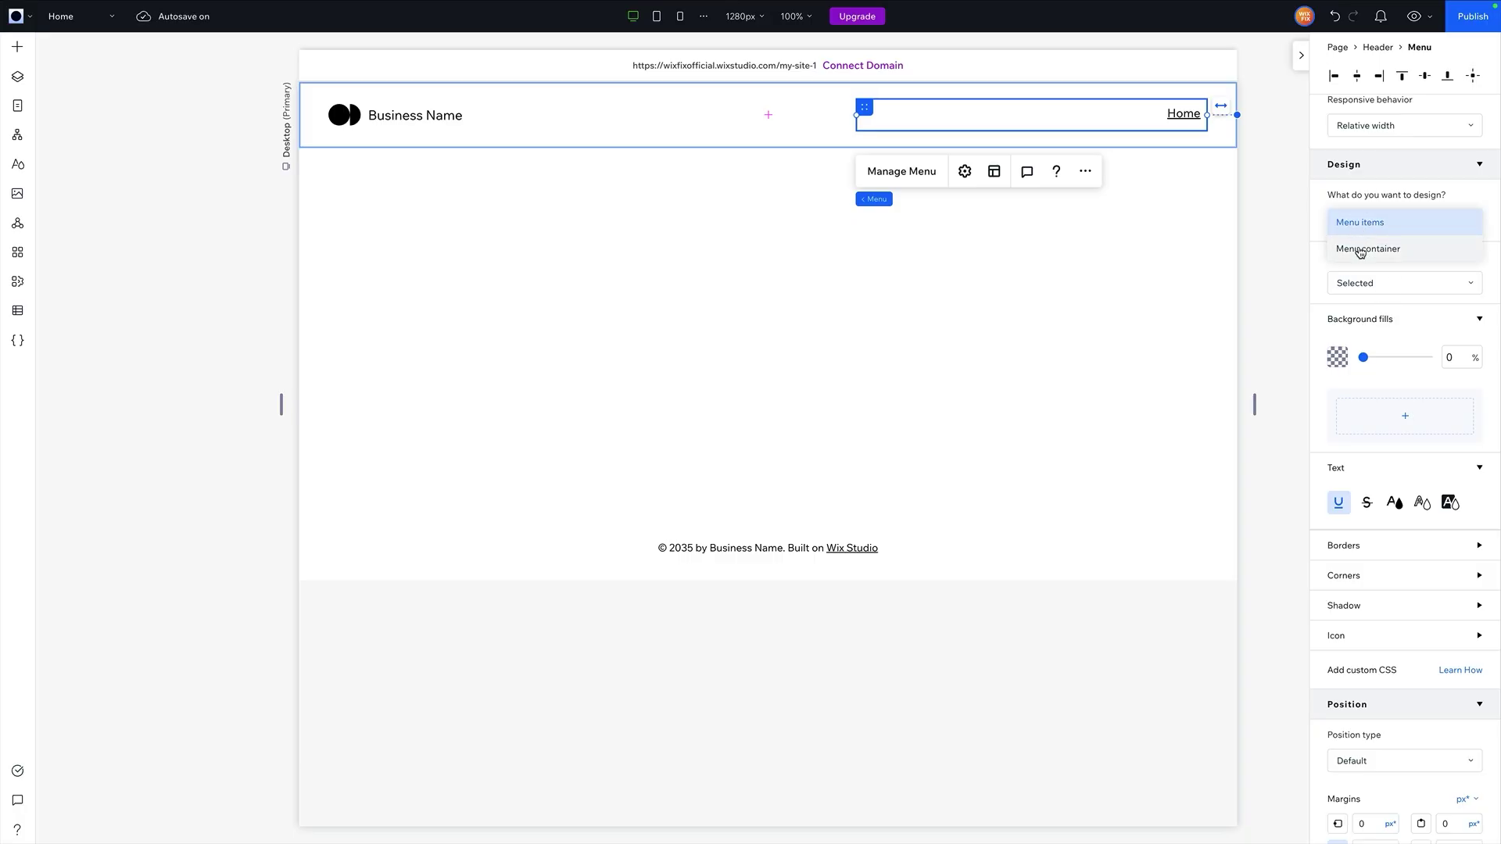
left_click(1362, 250)
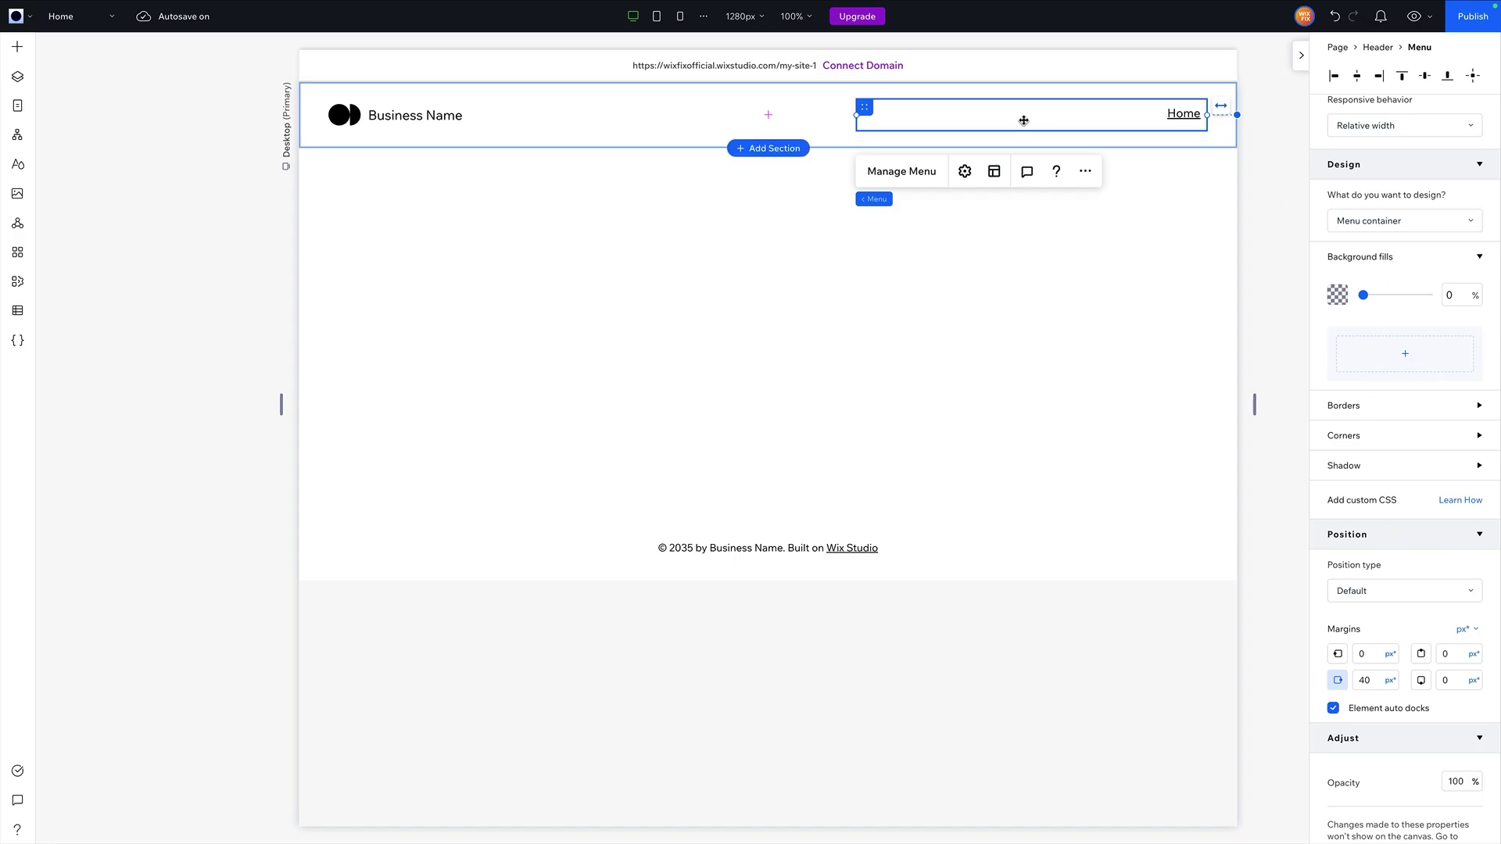
left_click(1415, 229)
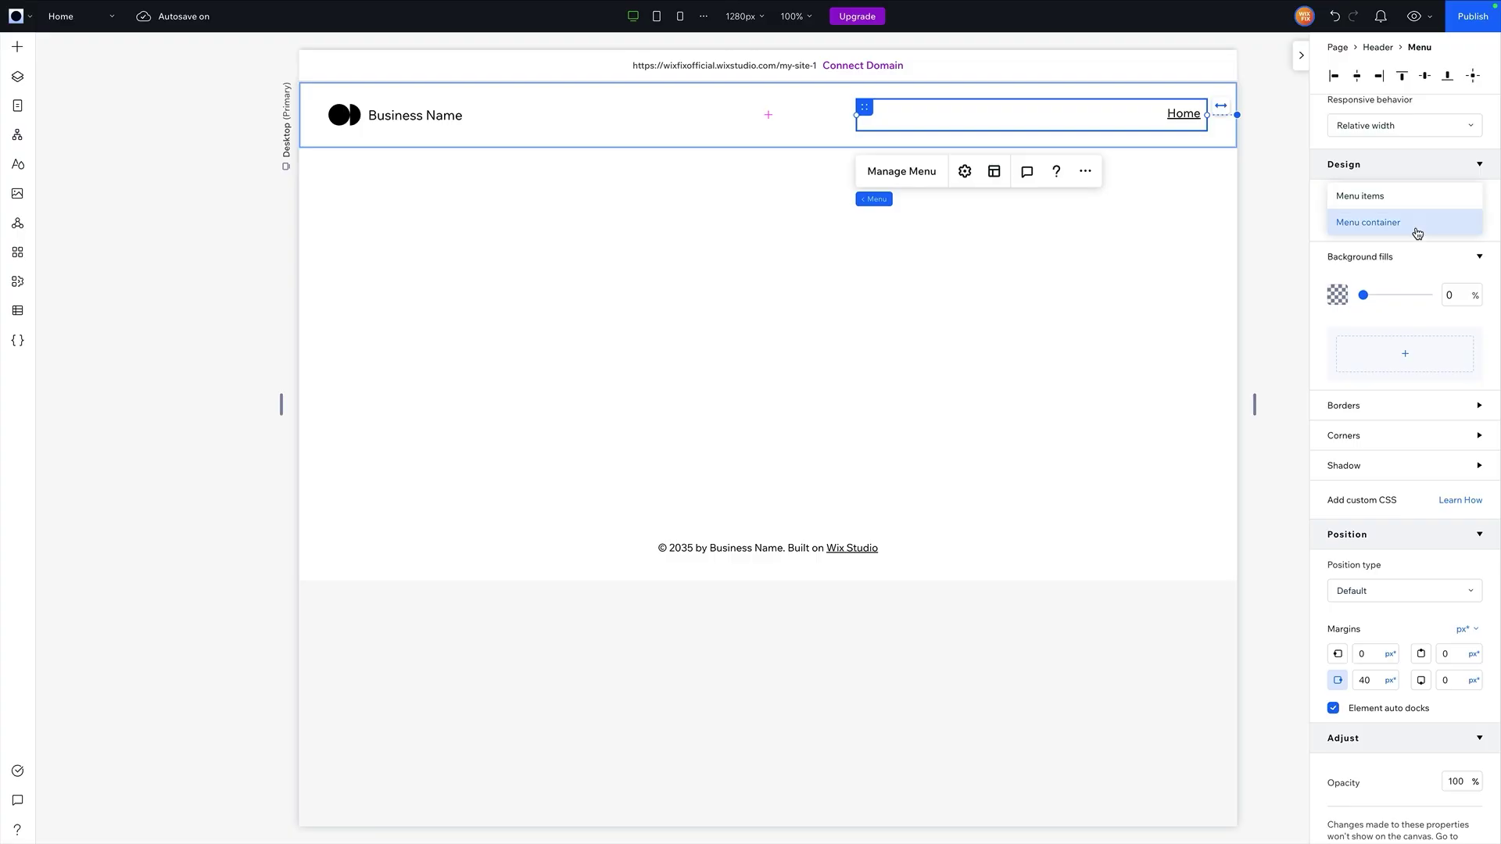
left_click(1377, 197)
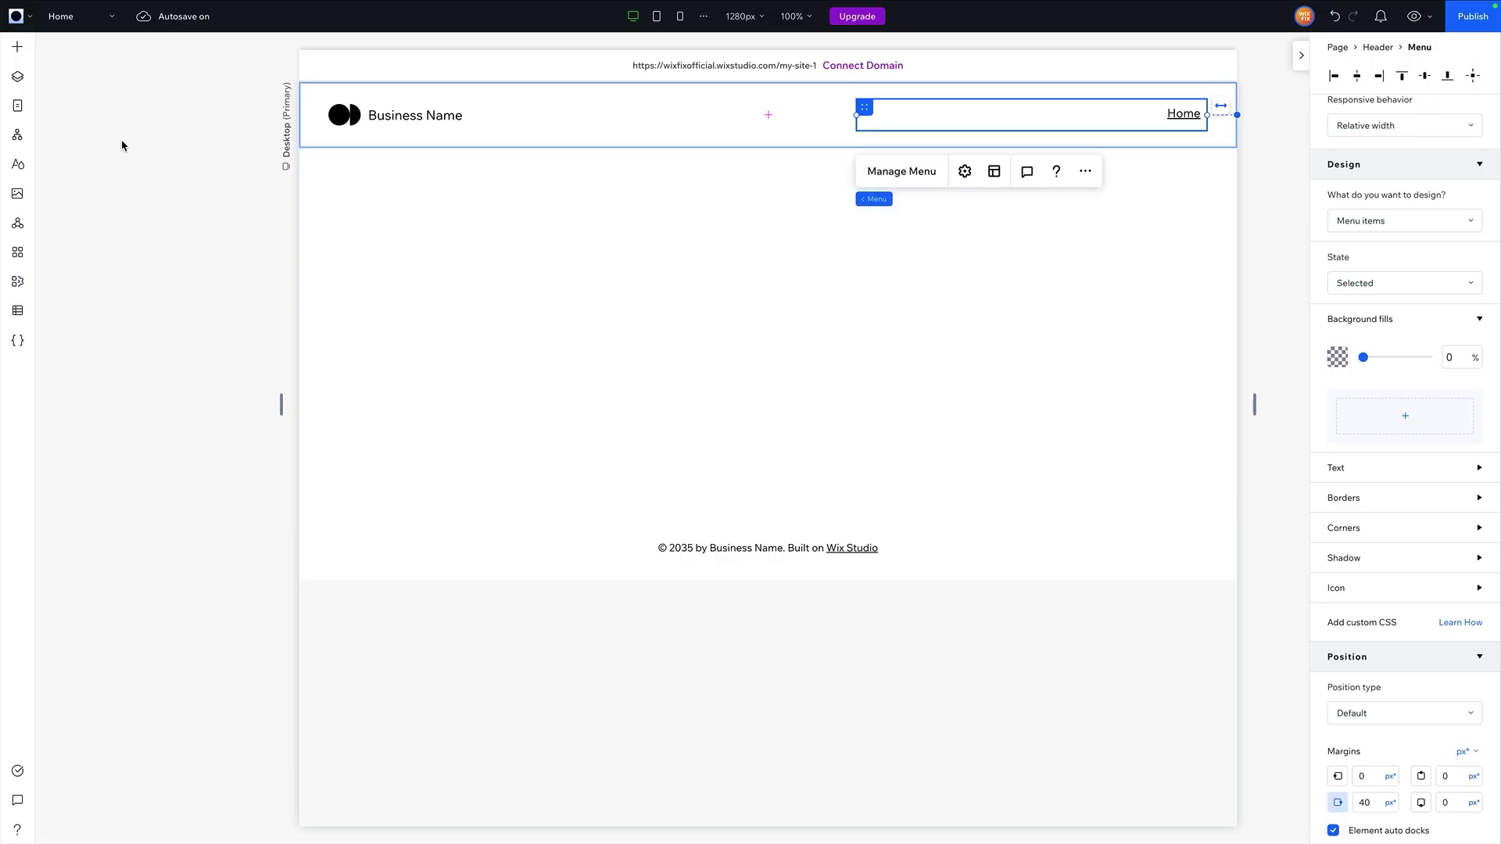
left_click(17, 47)
left_click_drag(196, 227, 784, 299)
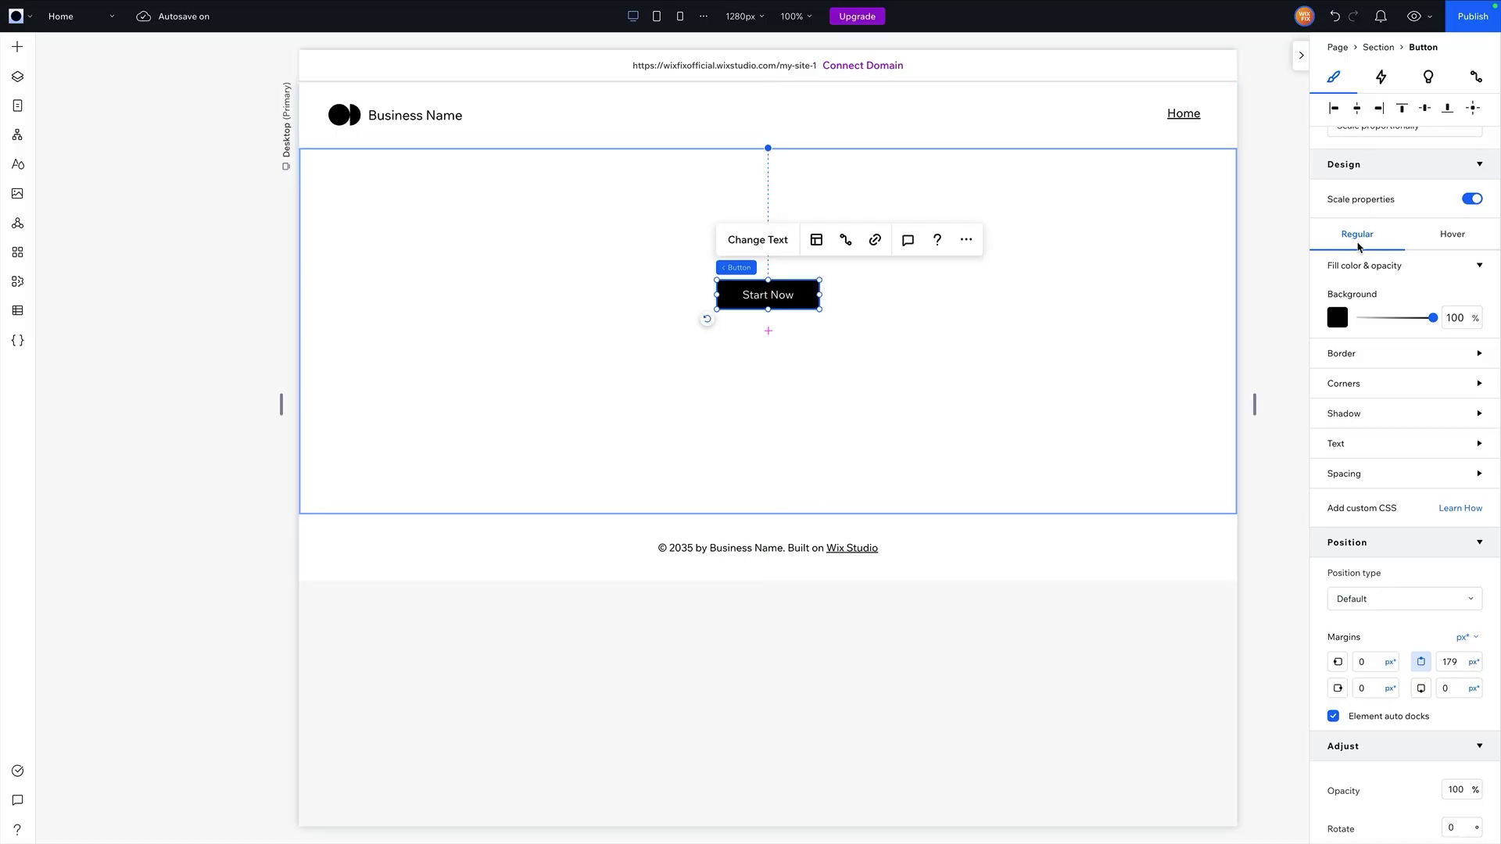
left_click(1451, 236)
left_click(1367, 237)
left_click(1445, 241)
left_click(1354, 236)
left_click(1465, 237)
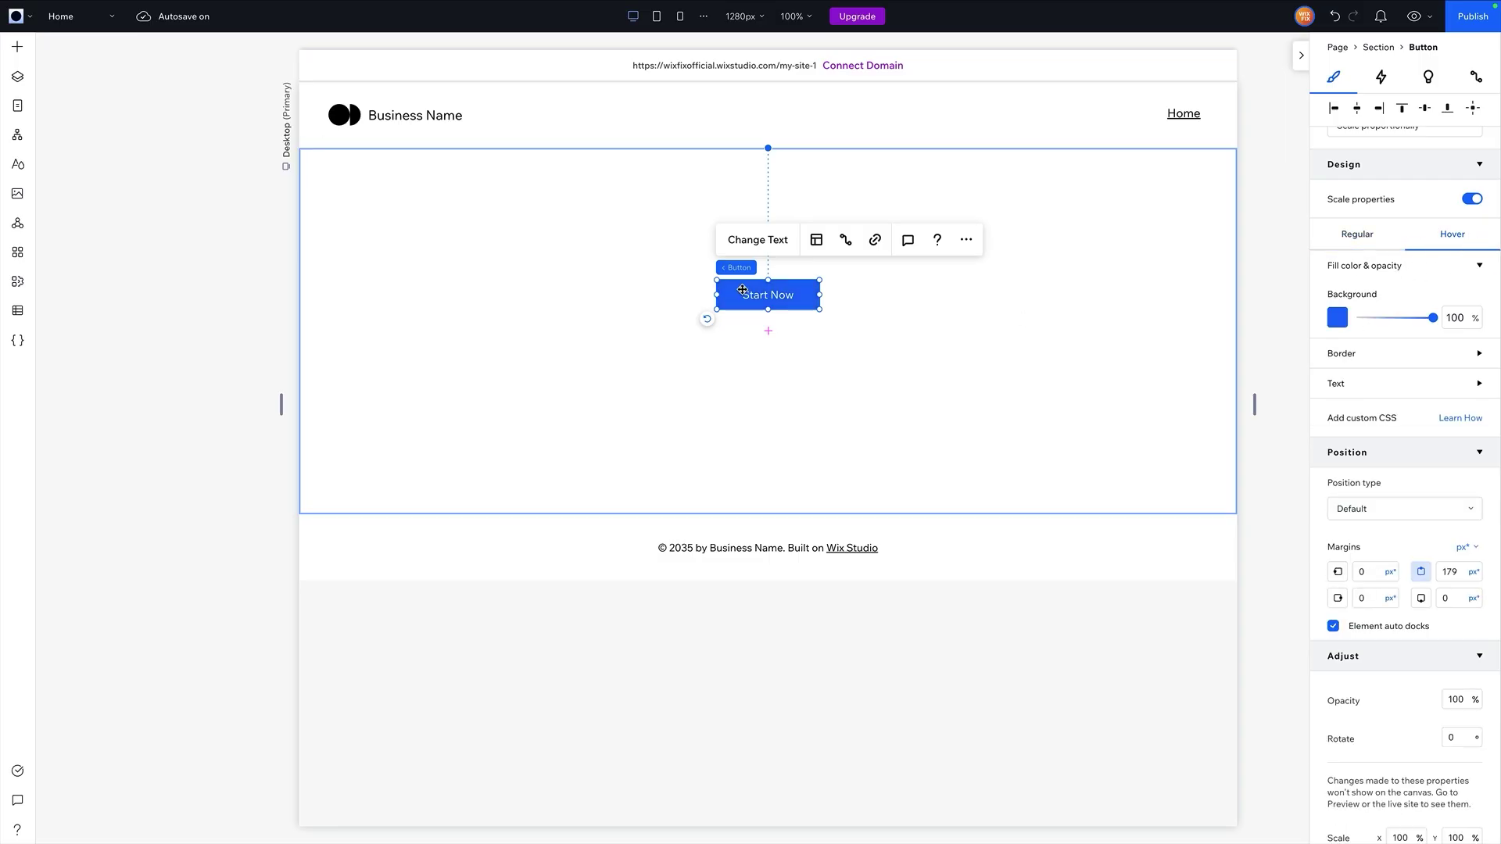
key("Delete")
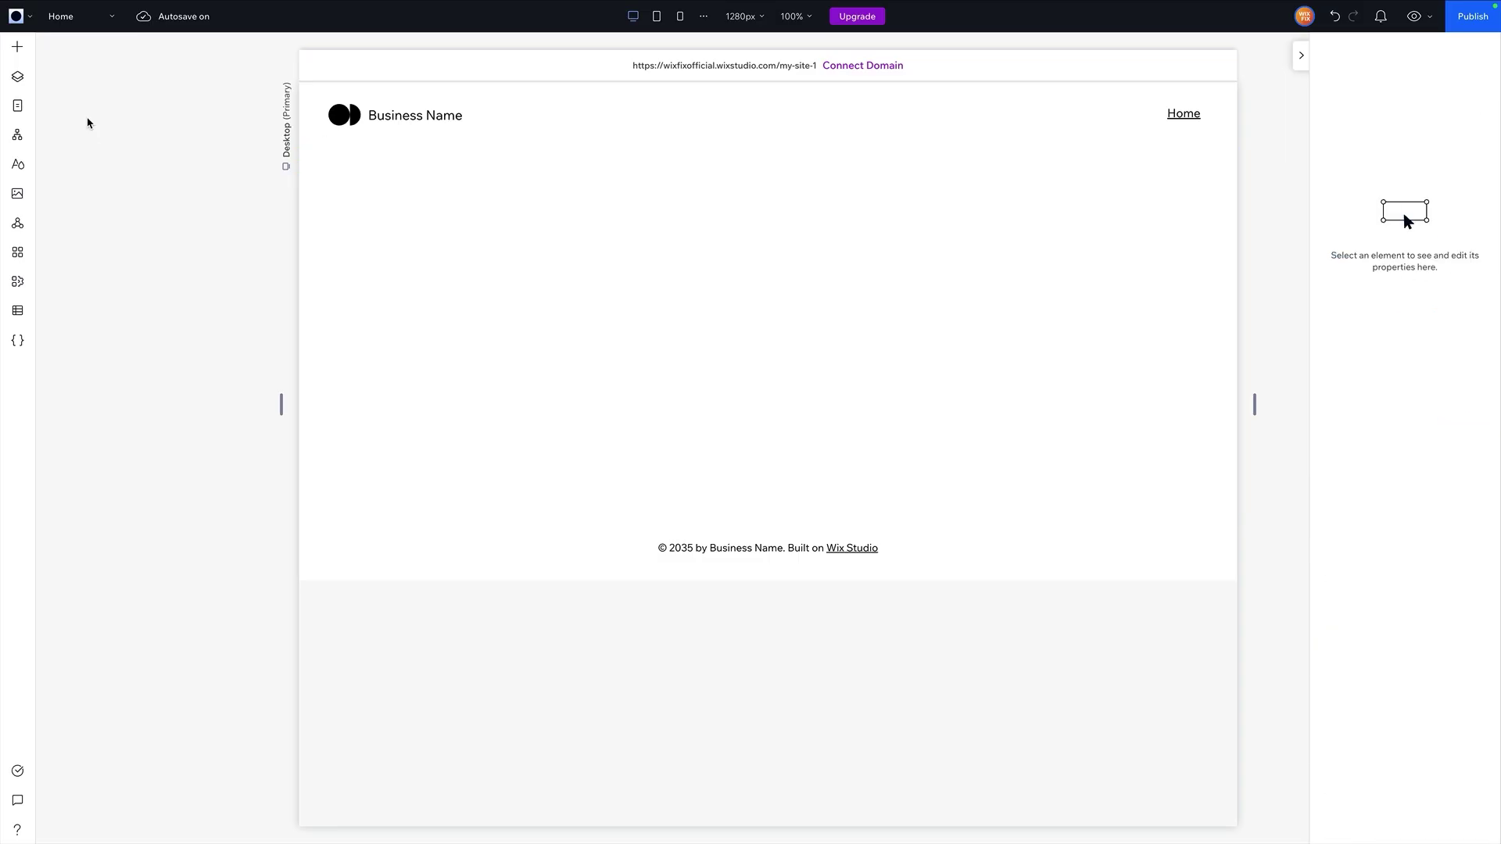
- Drop a three-item Repeater into the empty Home section
left_click(17, 46)
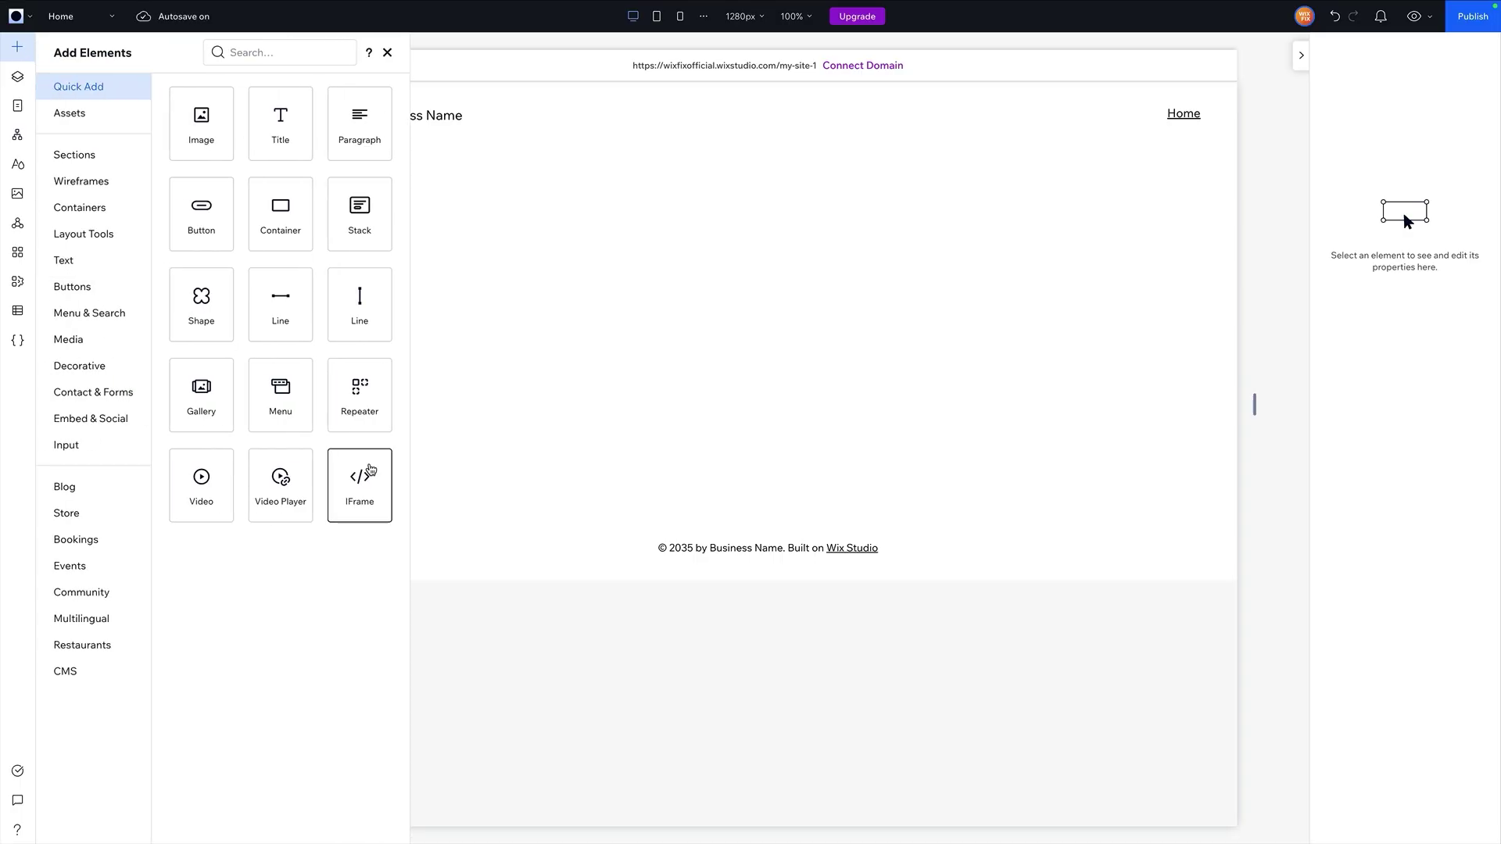
left_click_drag(375, 416, 829, 301)
scroll(1394, 465, "down", 5)
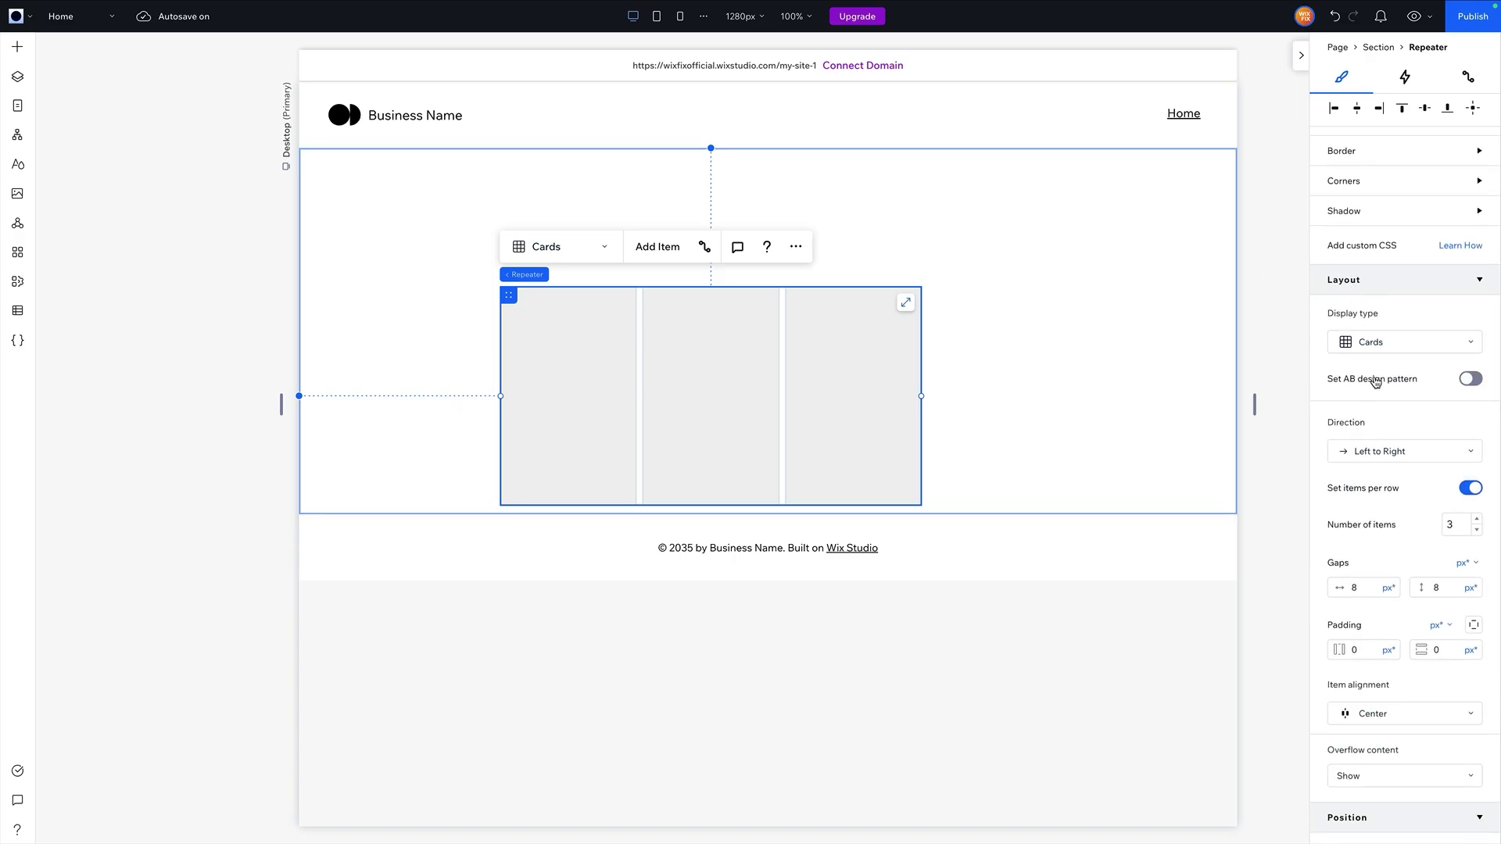
scroll(1374, 378, "down", 1)
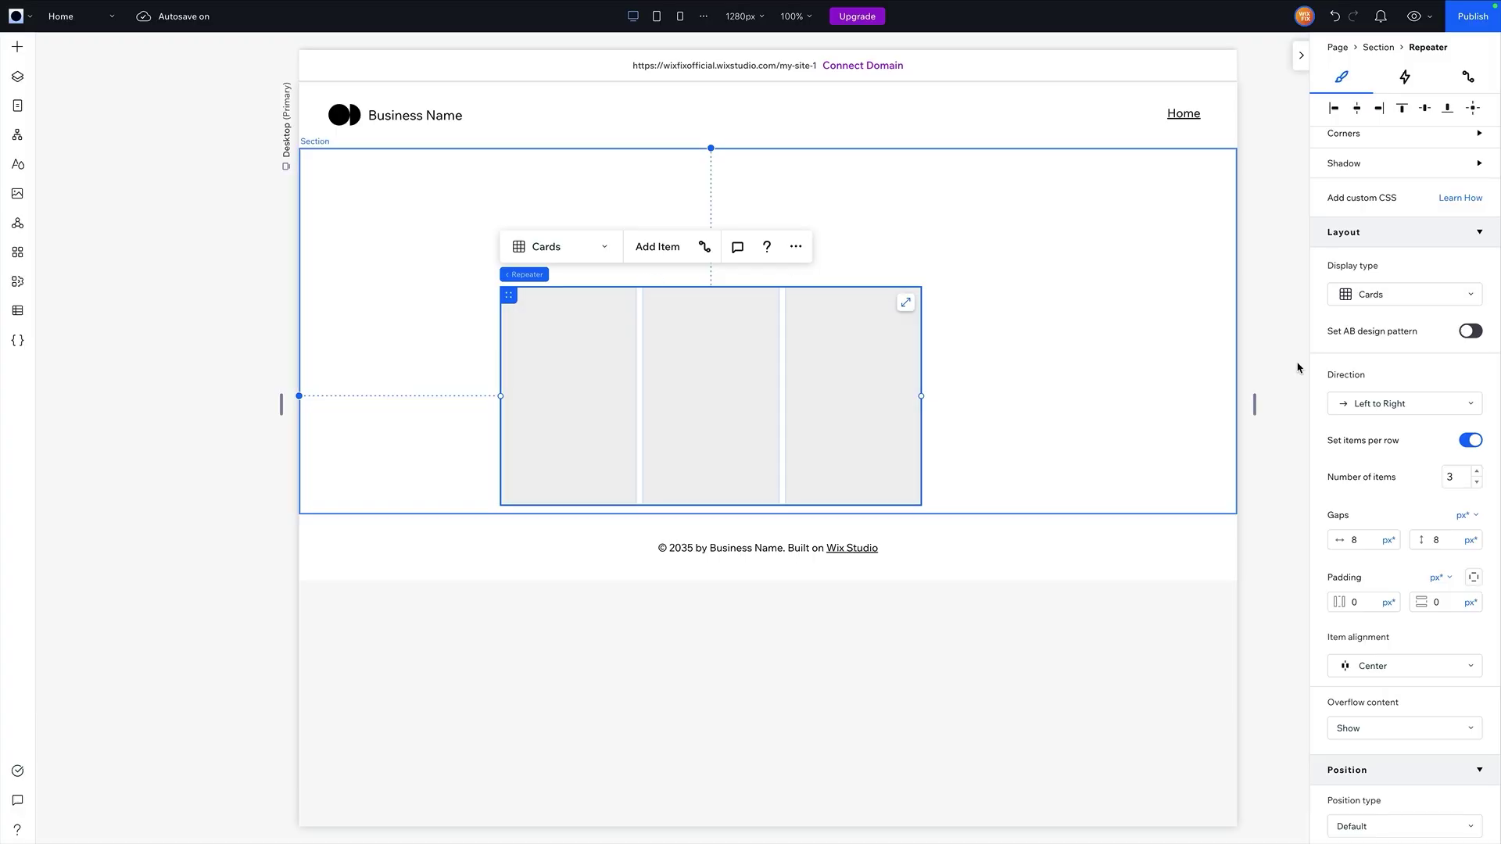
- Try the repeater as a vertical list, then switch it back to the Cards layout
left_click(1407, 296)
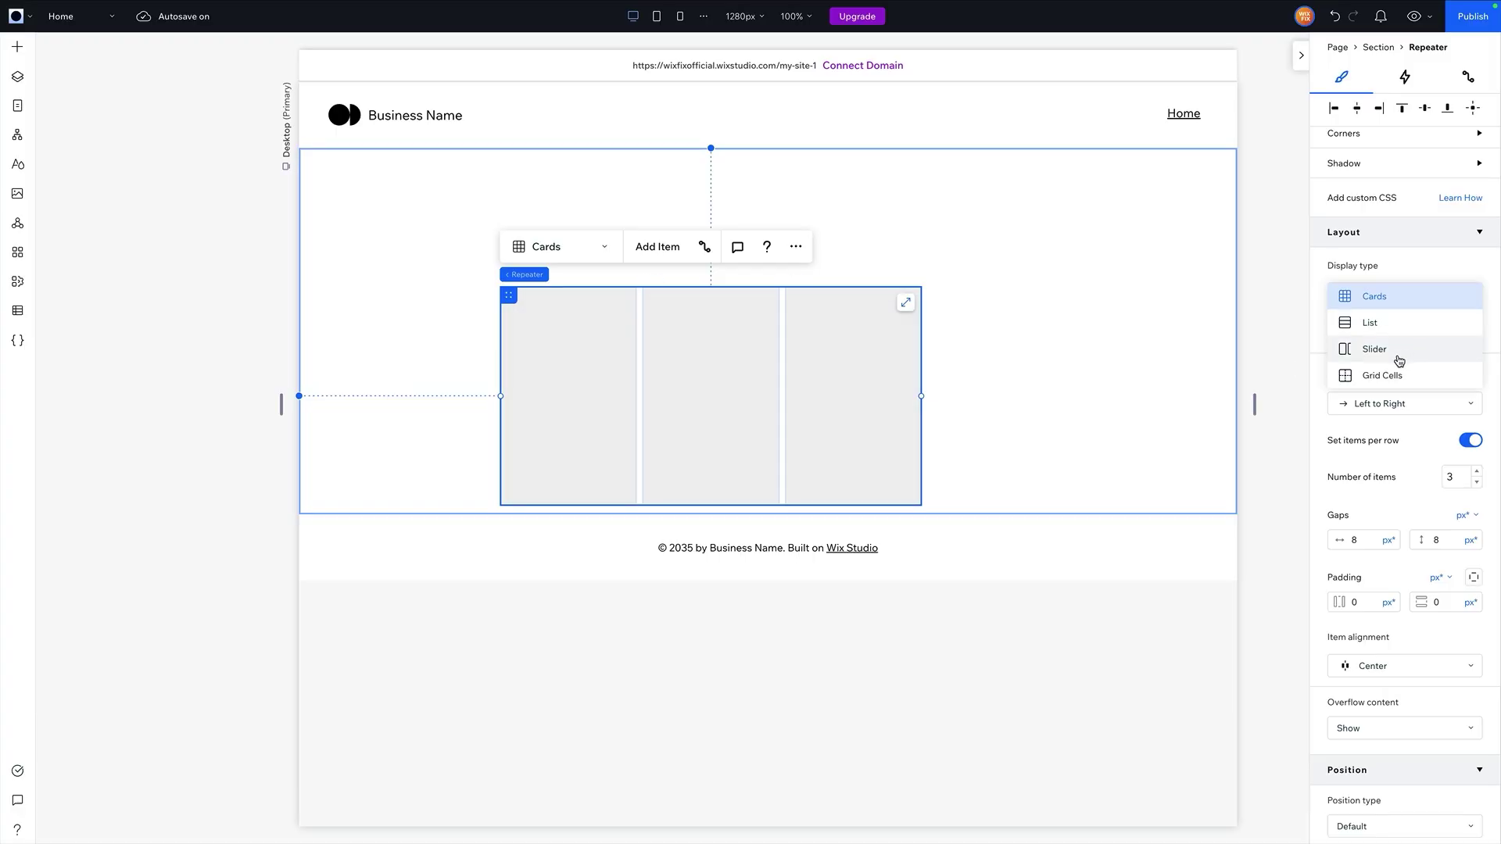
left_click(1388, 323)
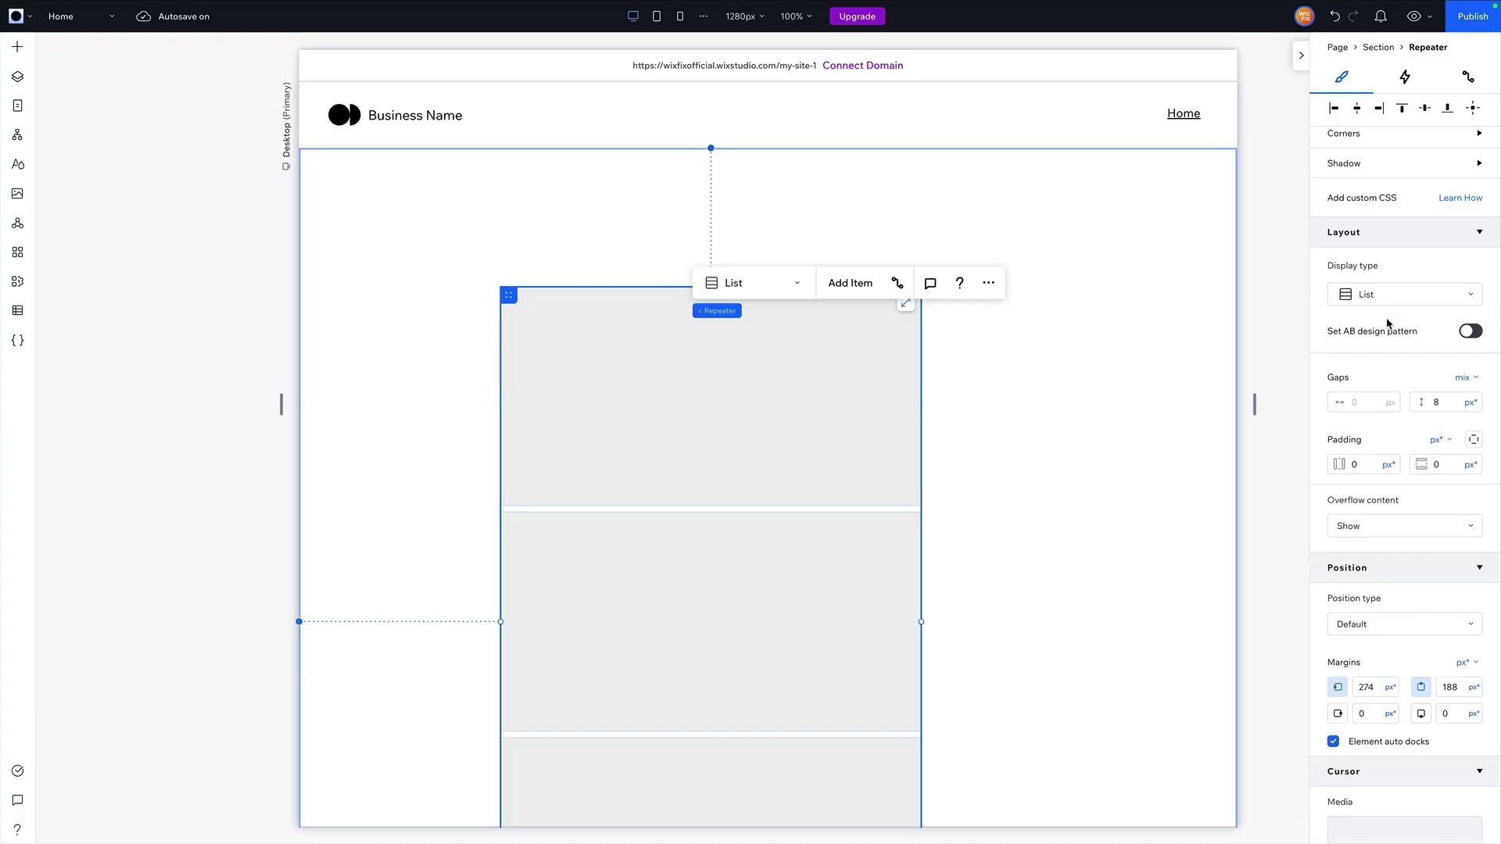
left_click(1390, 295)
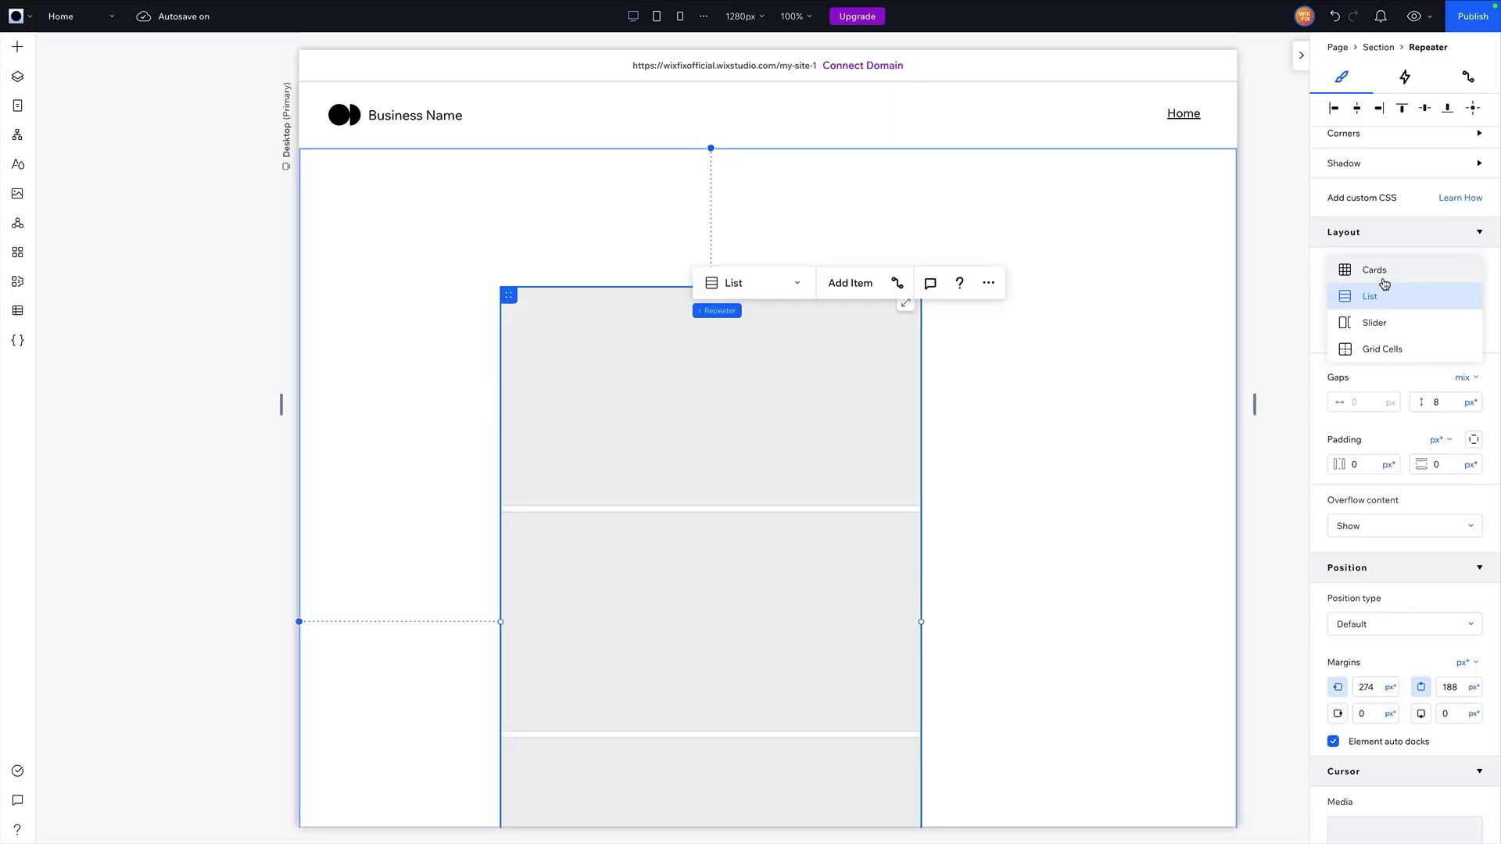
left_click(1381, 273)
scroll(1370, 433, "down", 1)
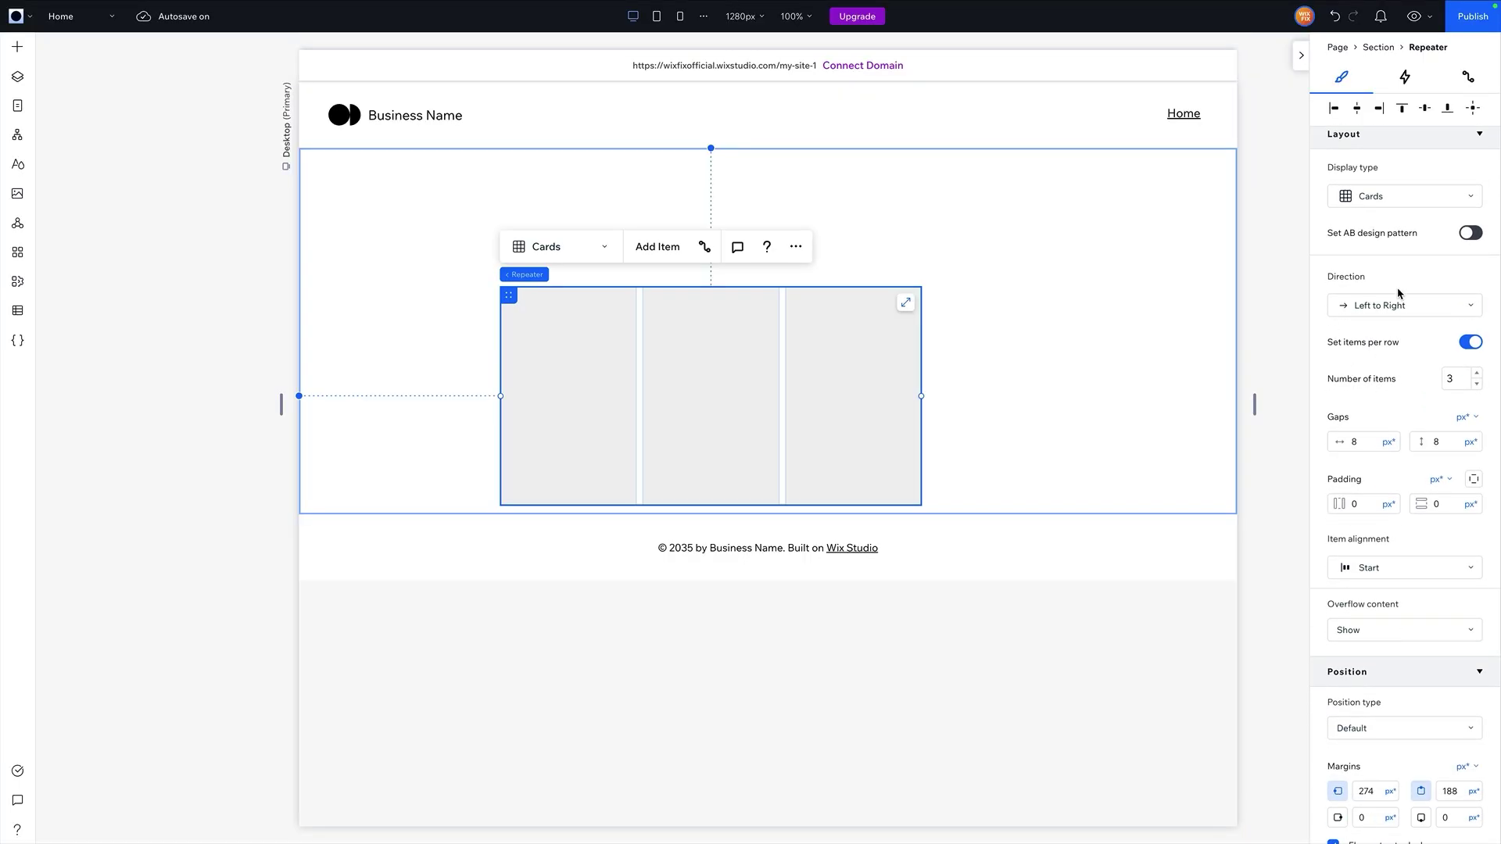
scroll(1360, 467, "down", 1)
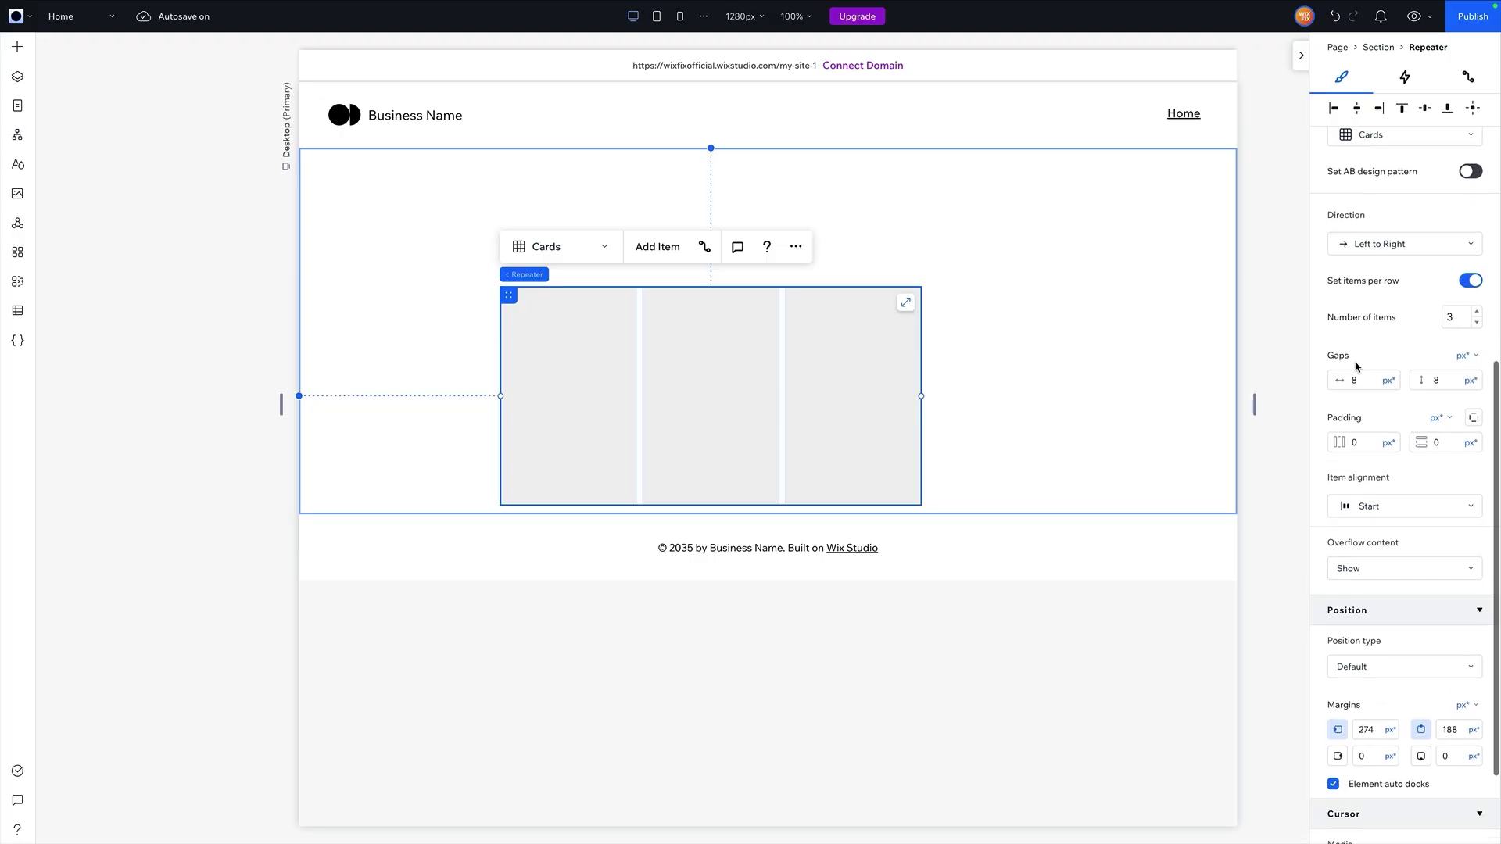
scroll(1419, 484, "down", 2)
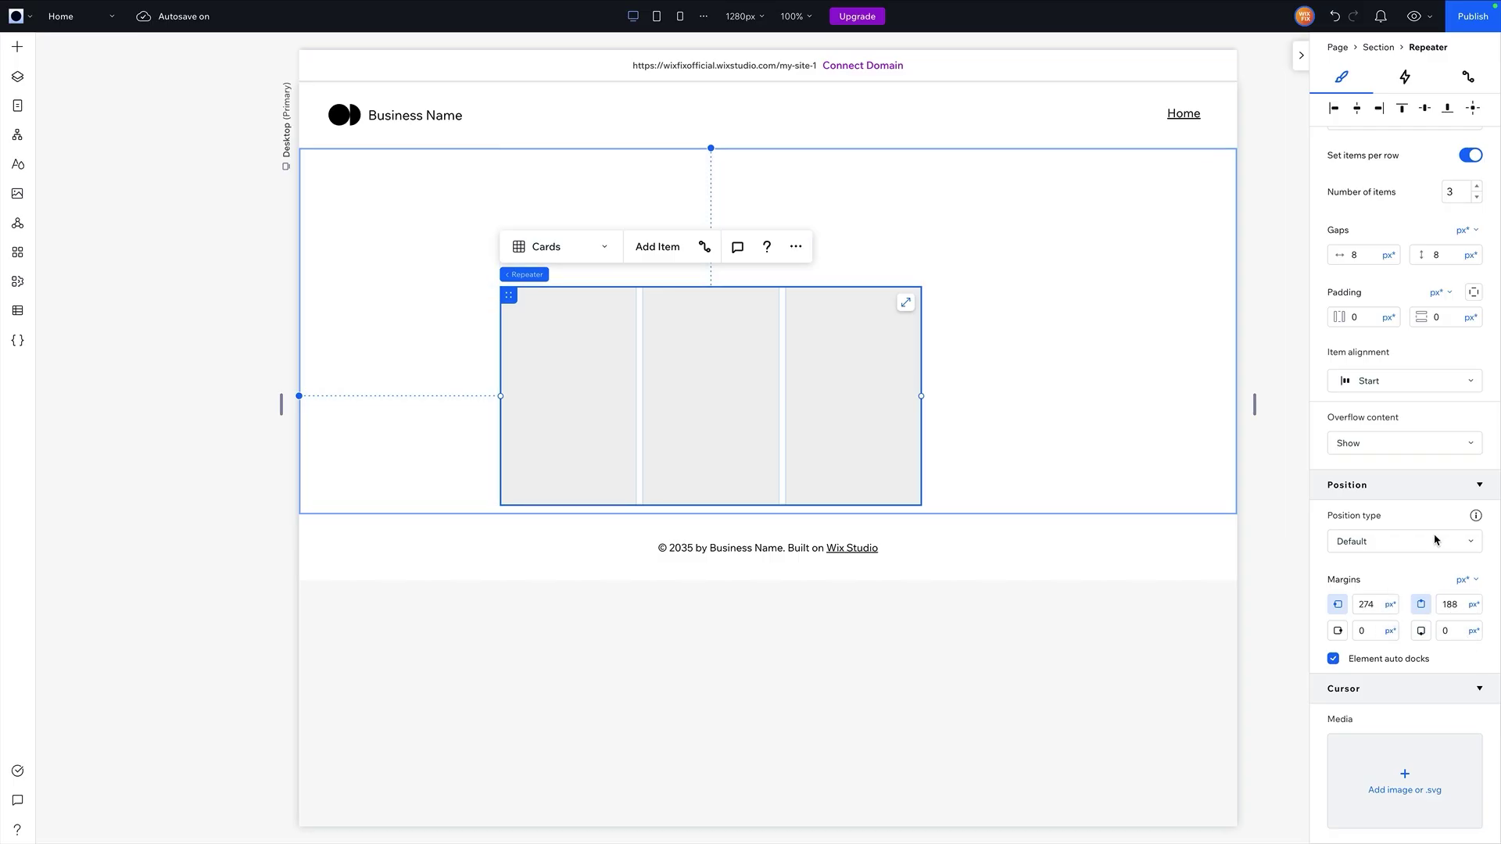
scroll(1419, 508, "up", 1)
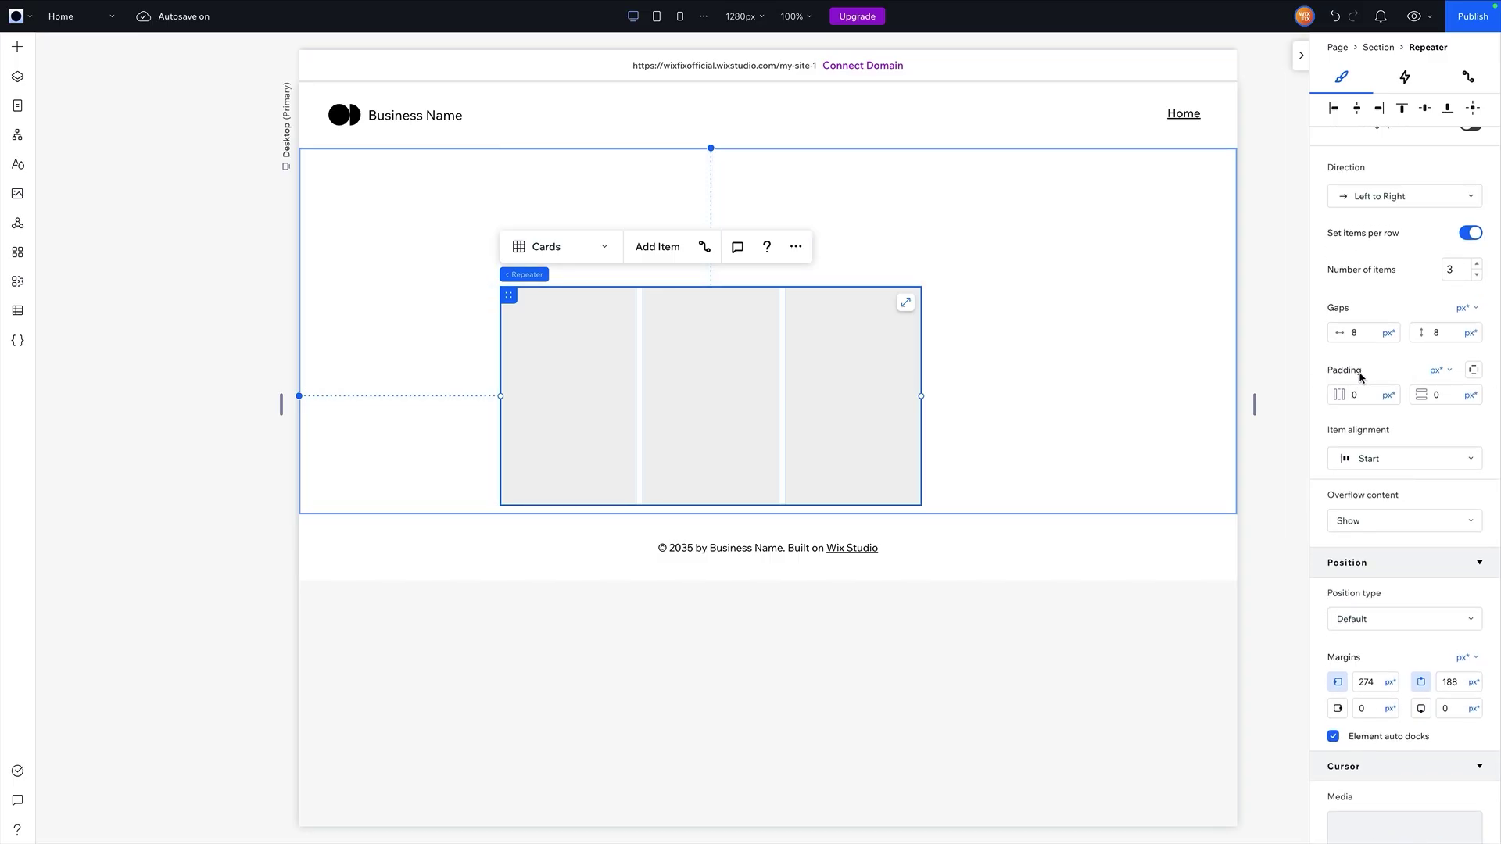
scroll(1367, 414, "up", 3)
scroll(1433, 498, "down", 4)
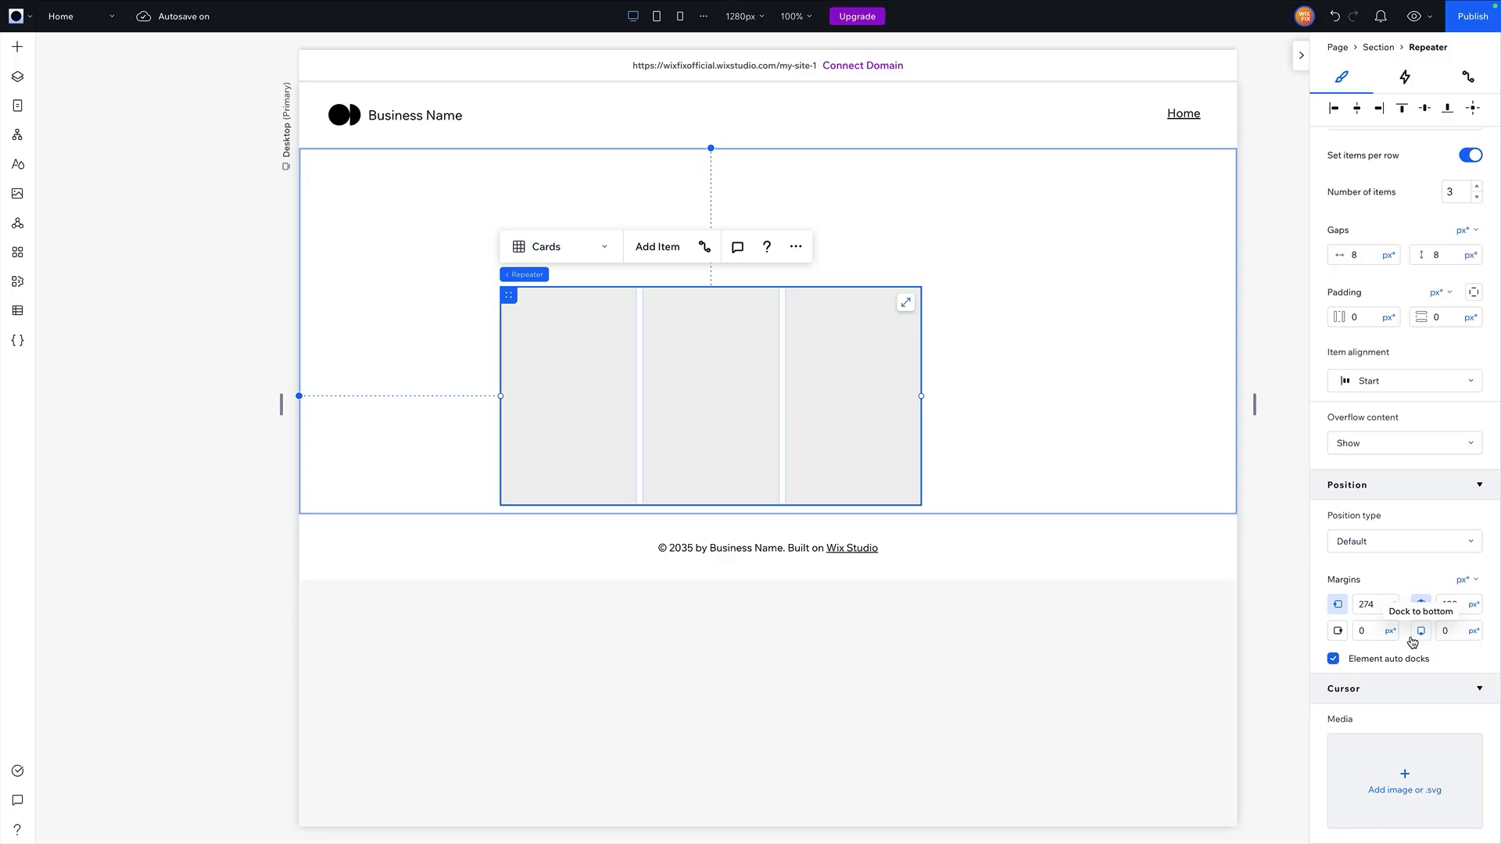
scroll(1412, 641, "up", 9)
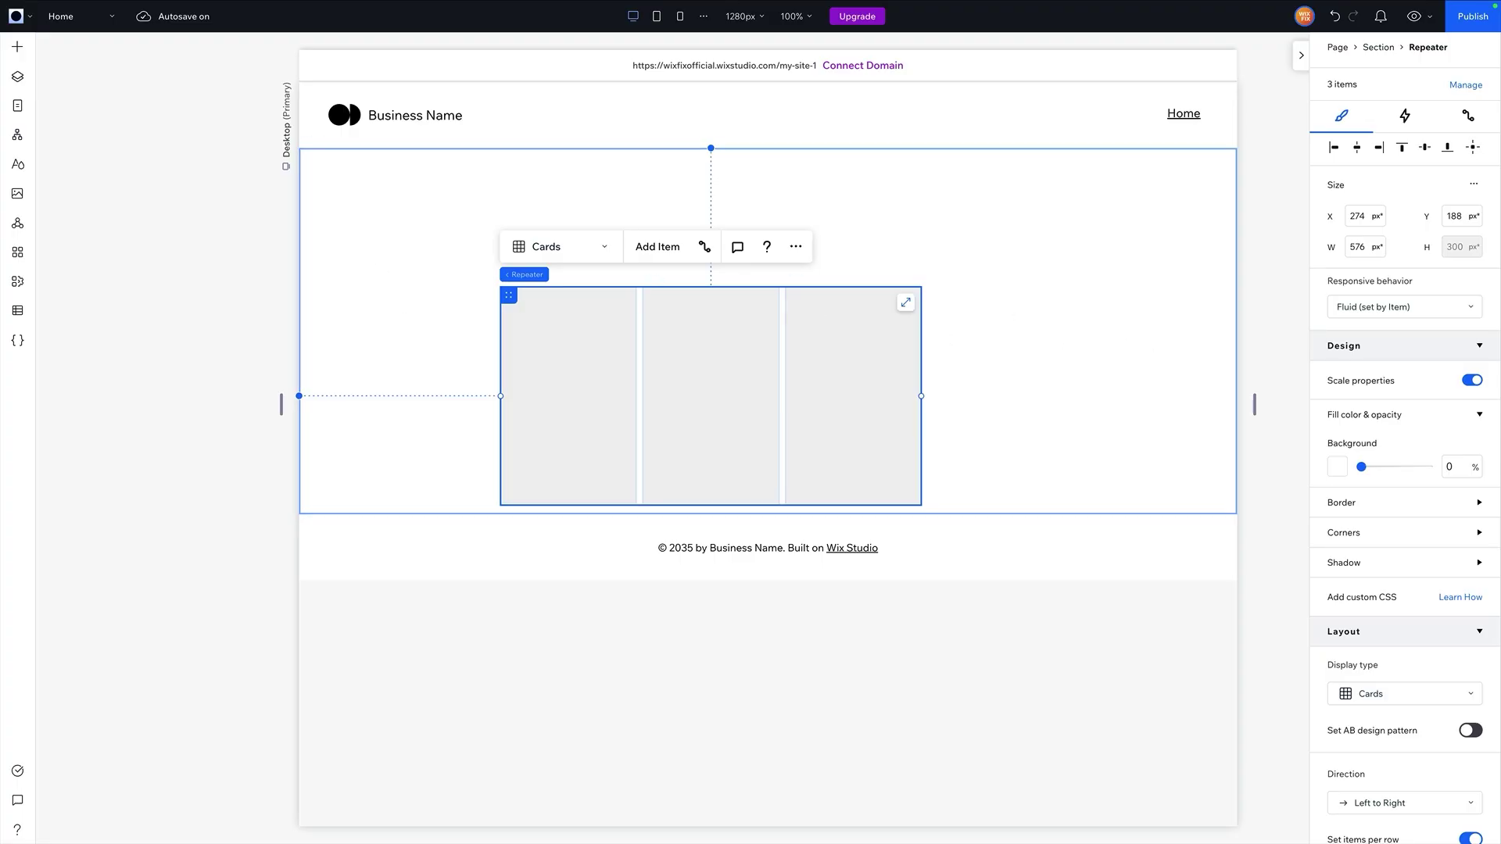
left_click(20, 48)
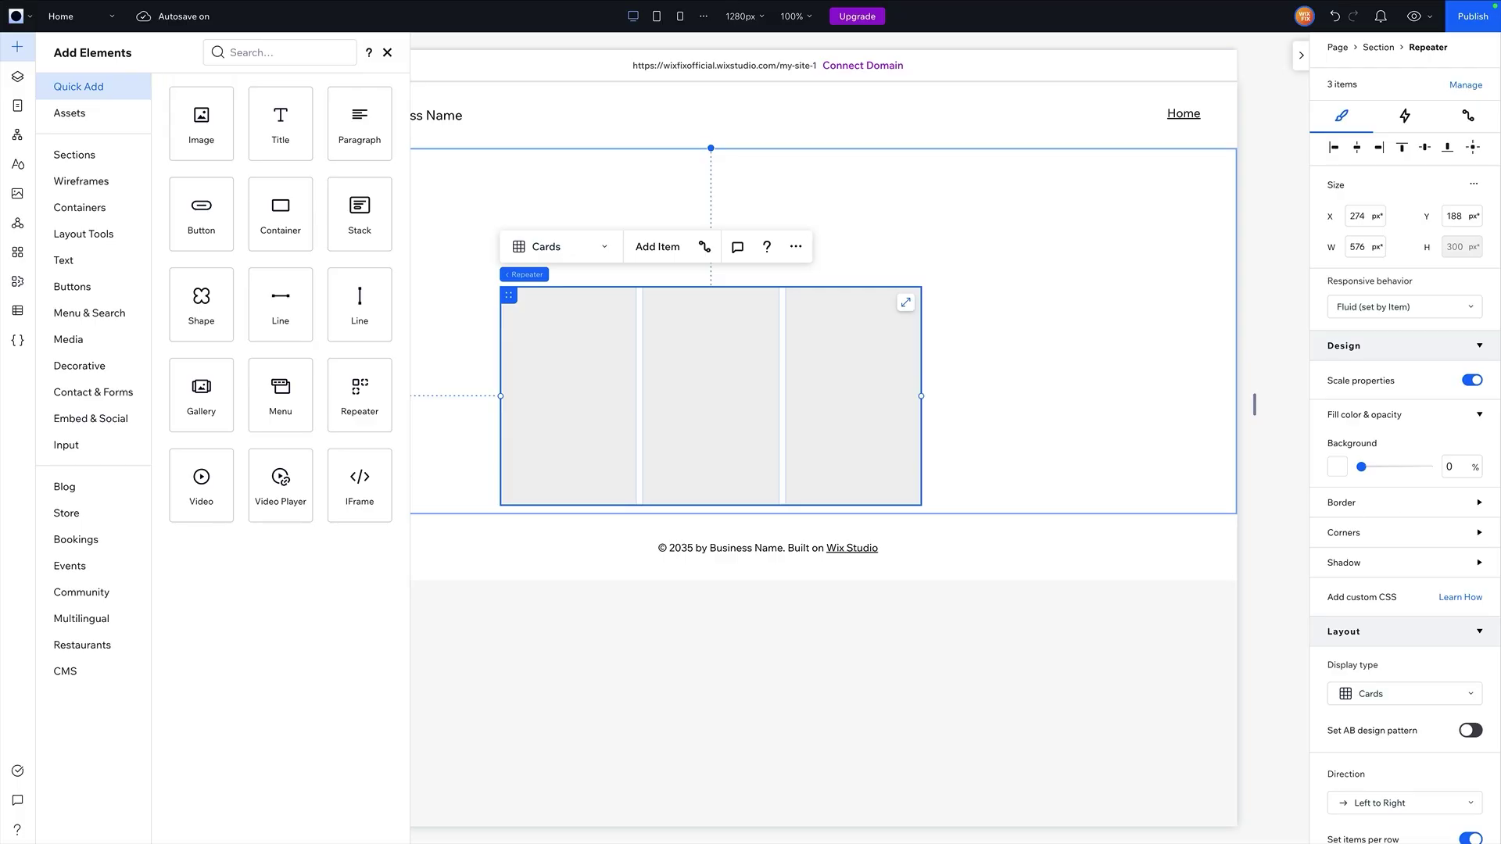
- Set the repeater cards' horizontal and vertical padding to 24 px
left_click(839, 367)
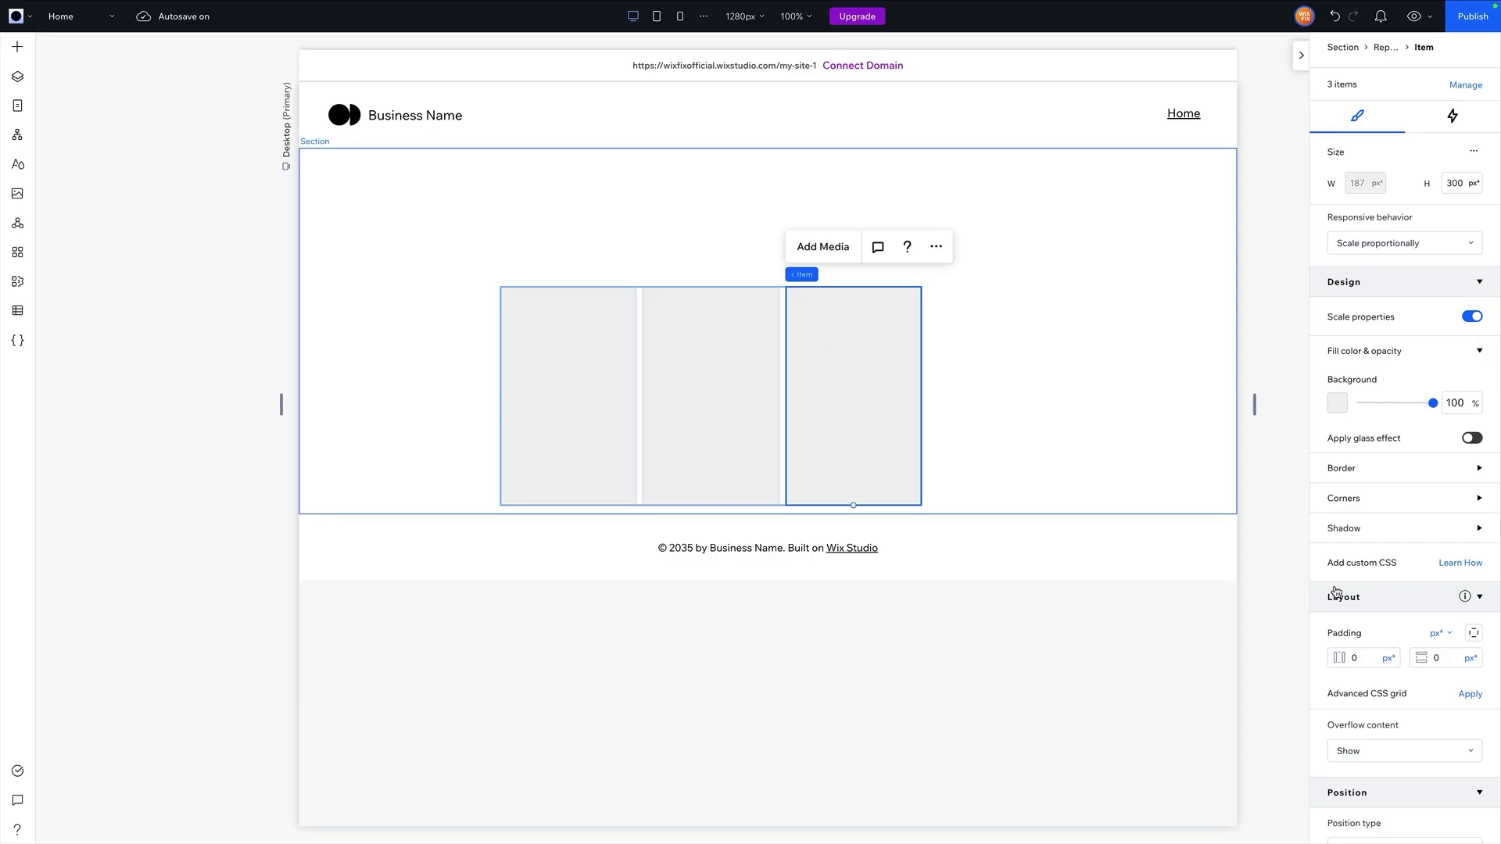
left_click(1362, 659)
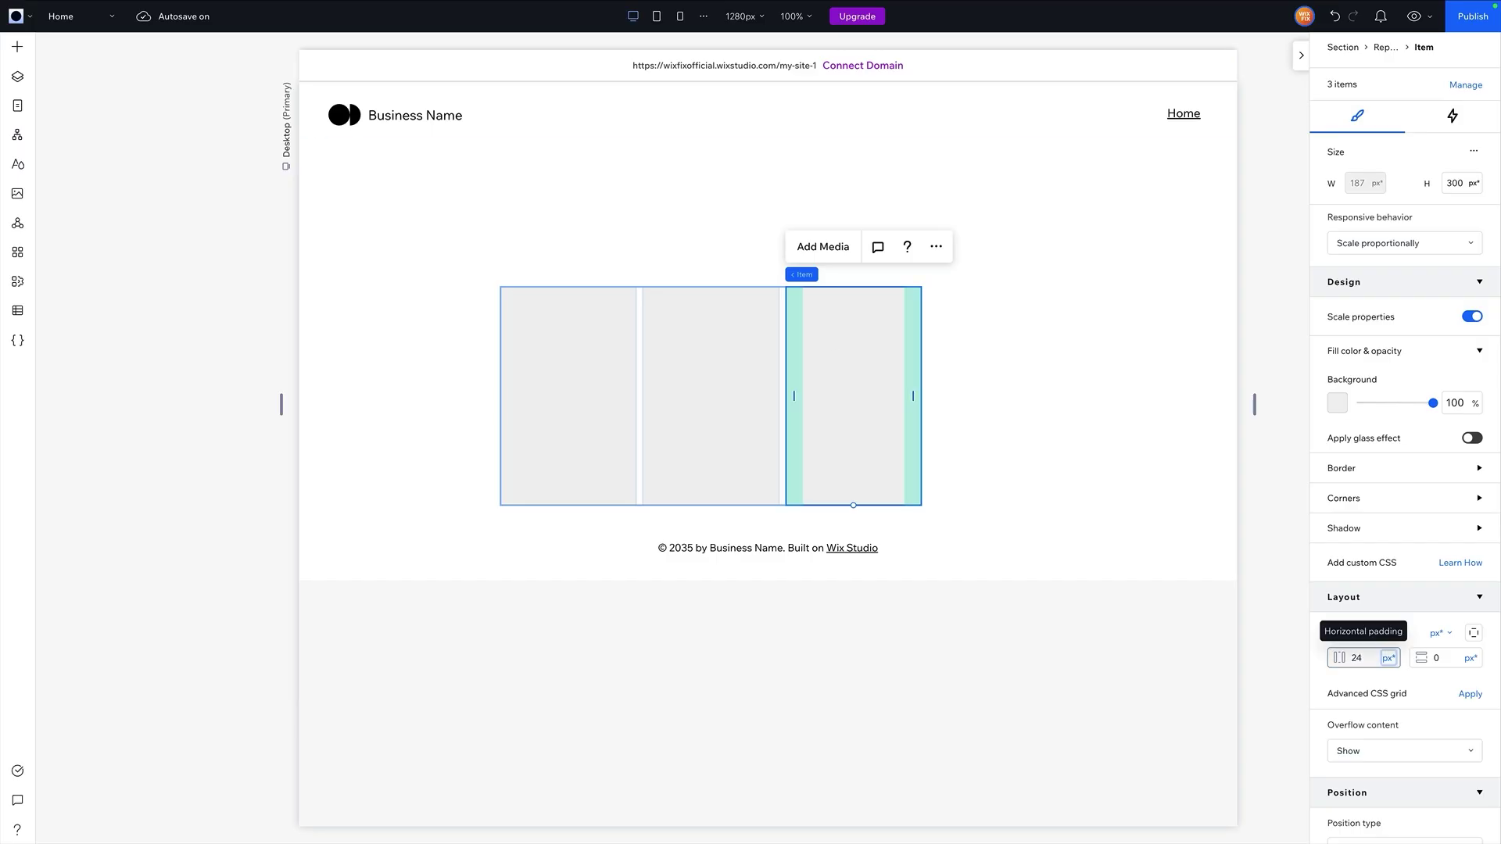
key("Tab")
type("24")
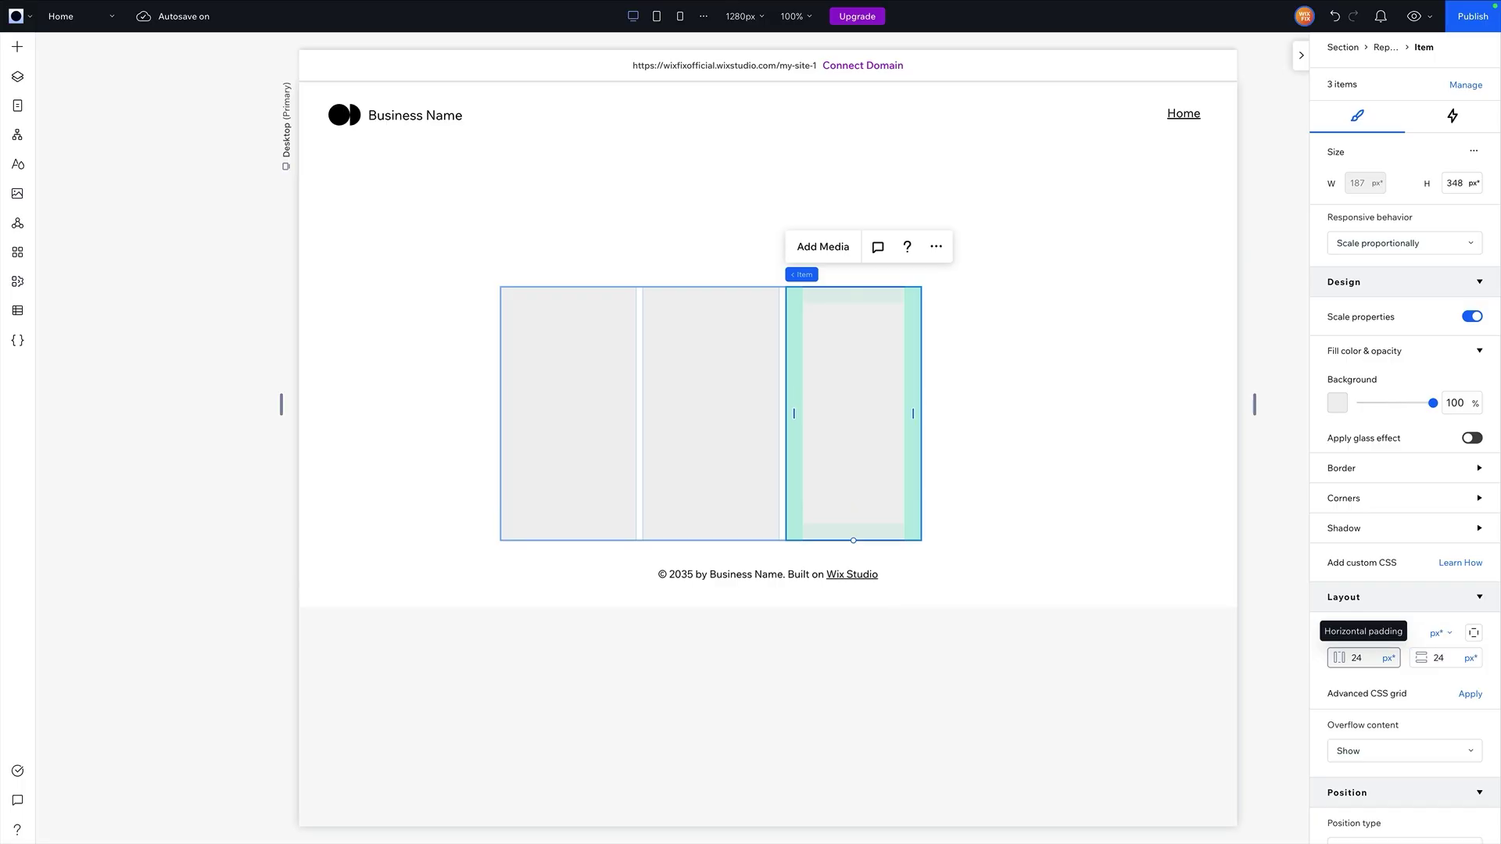
key("Return")
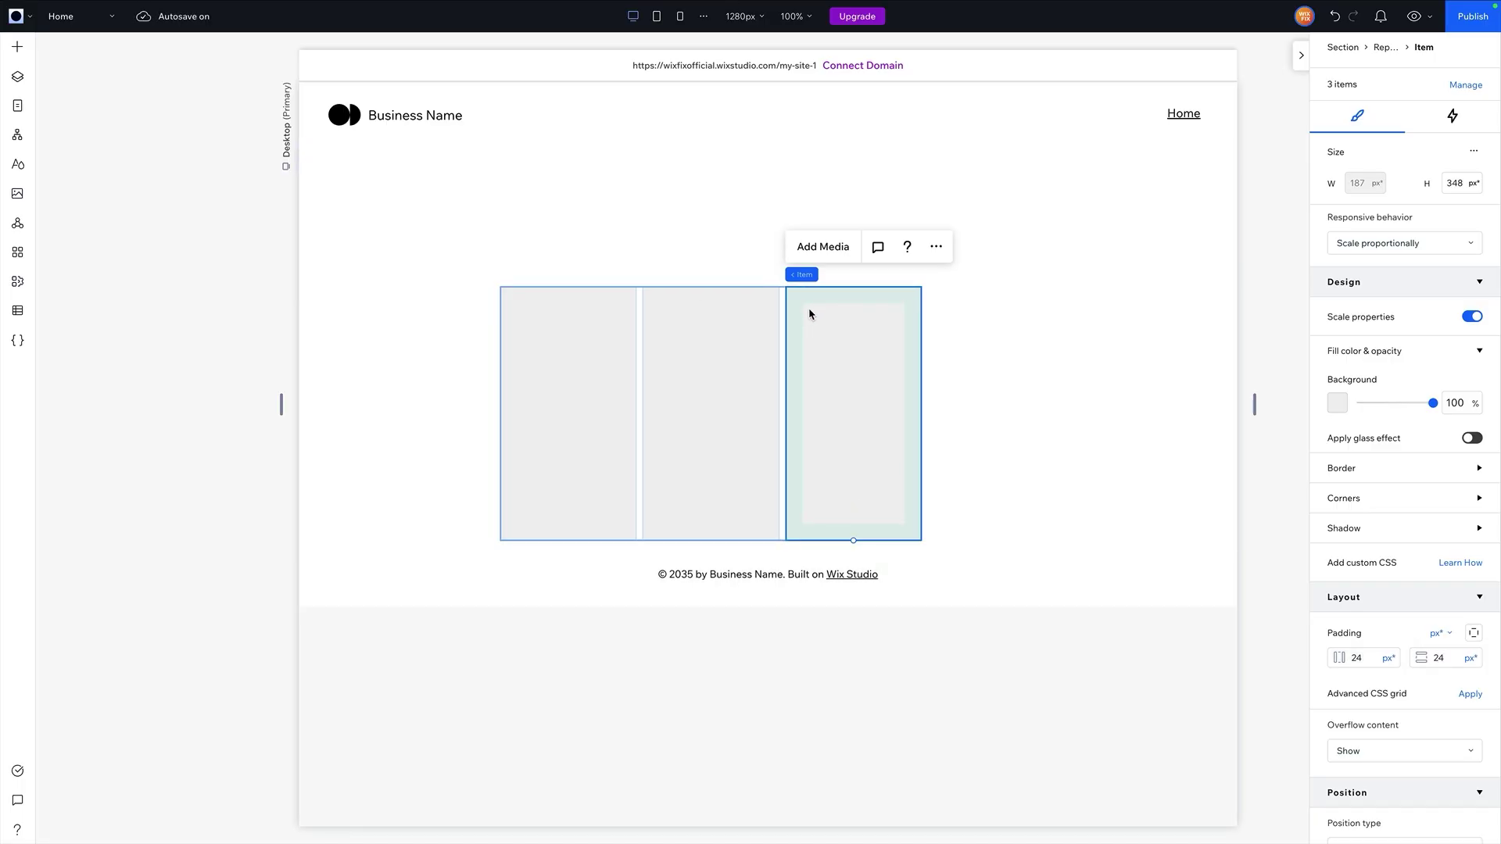
- Place a desert dunes image inside the cards so every card shows it
left_click(18, 47)
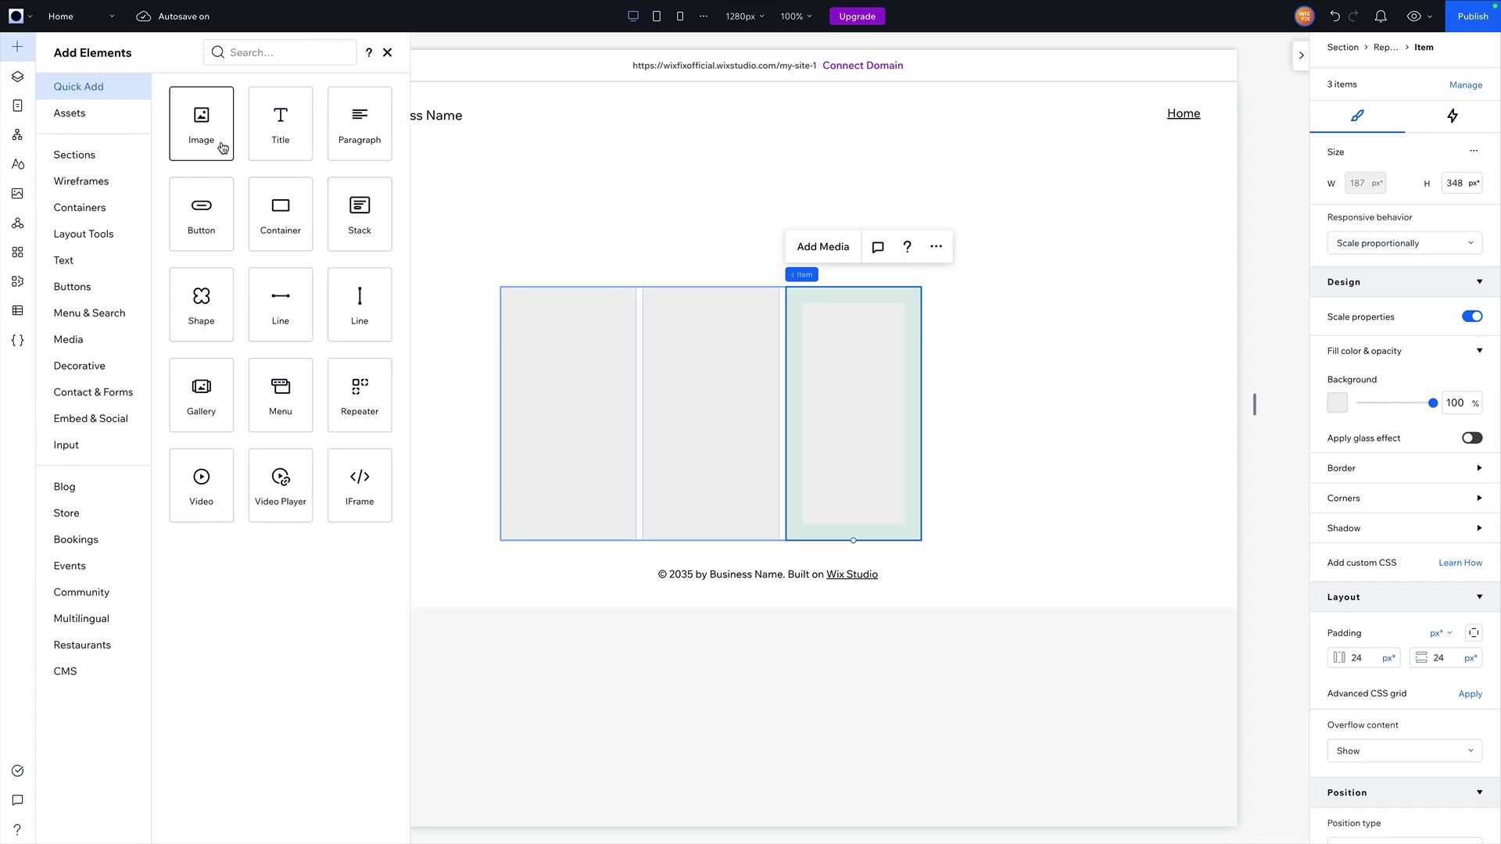
left_click_drag(222, 149, 868, 411)
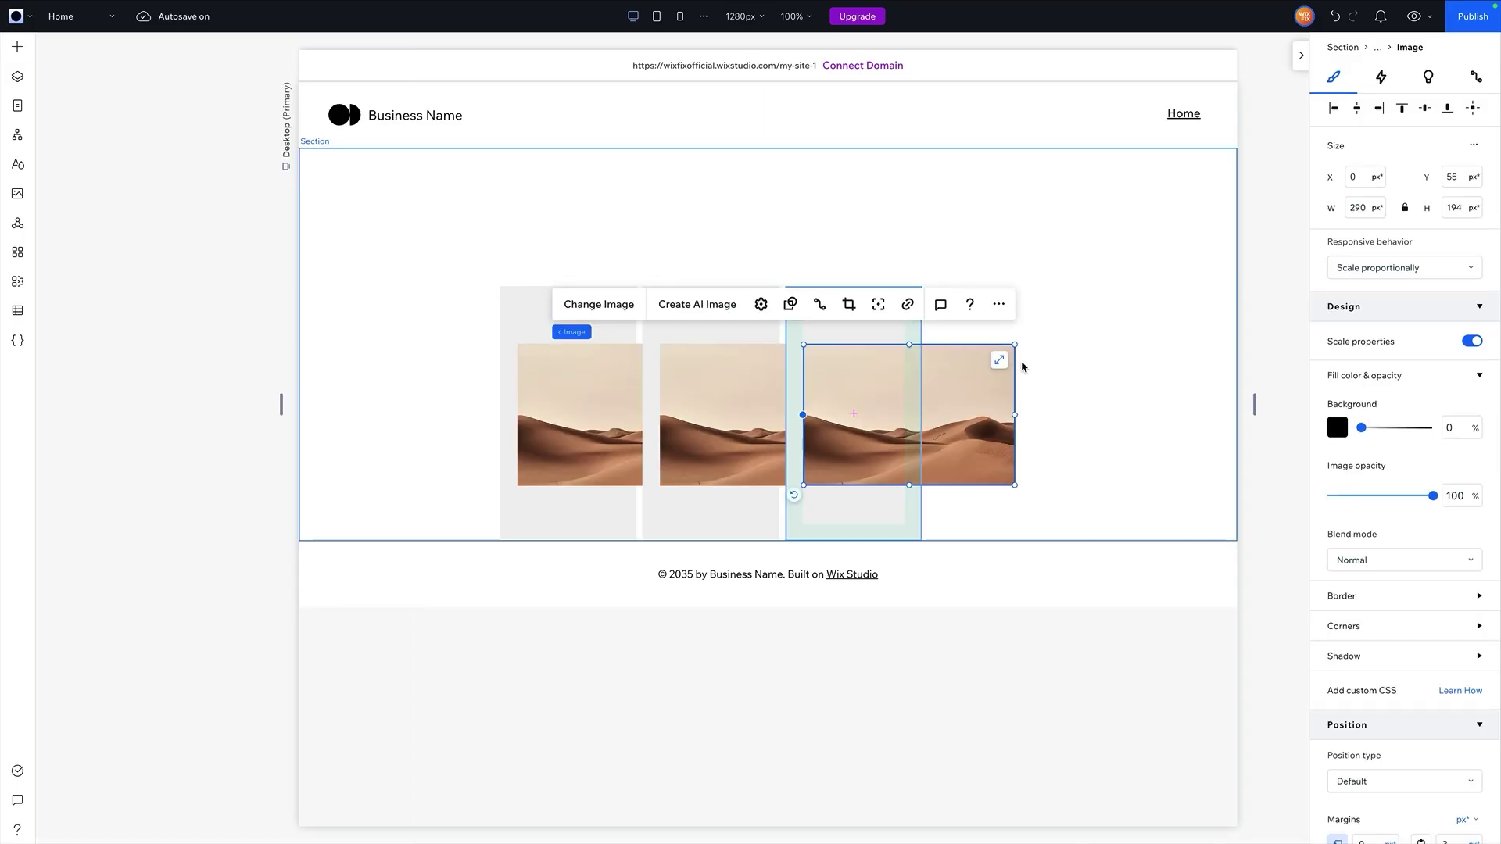
left_click(914, 337)
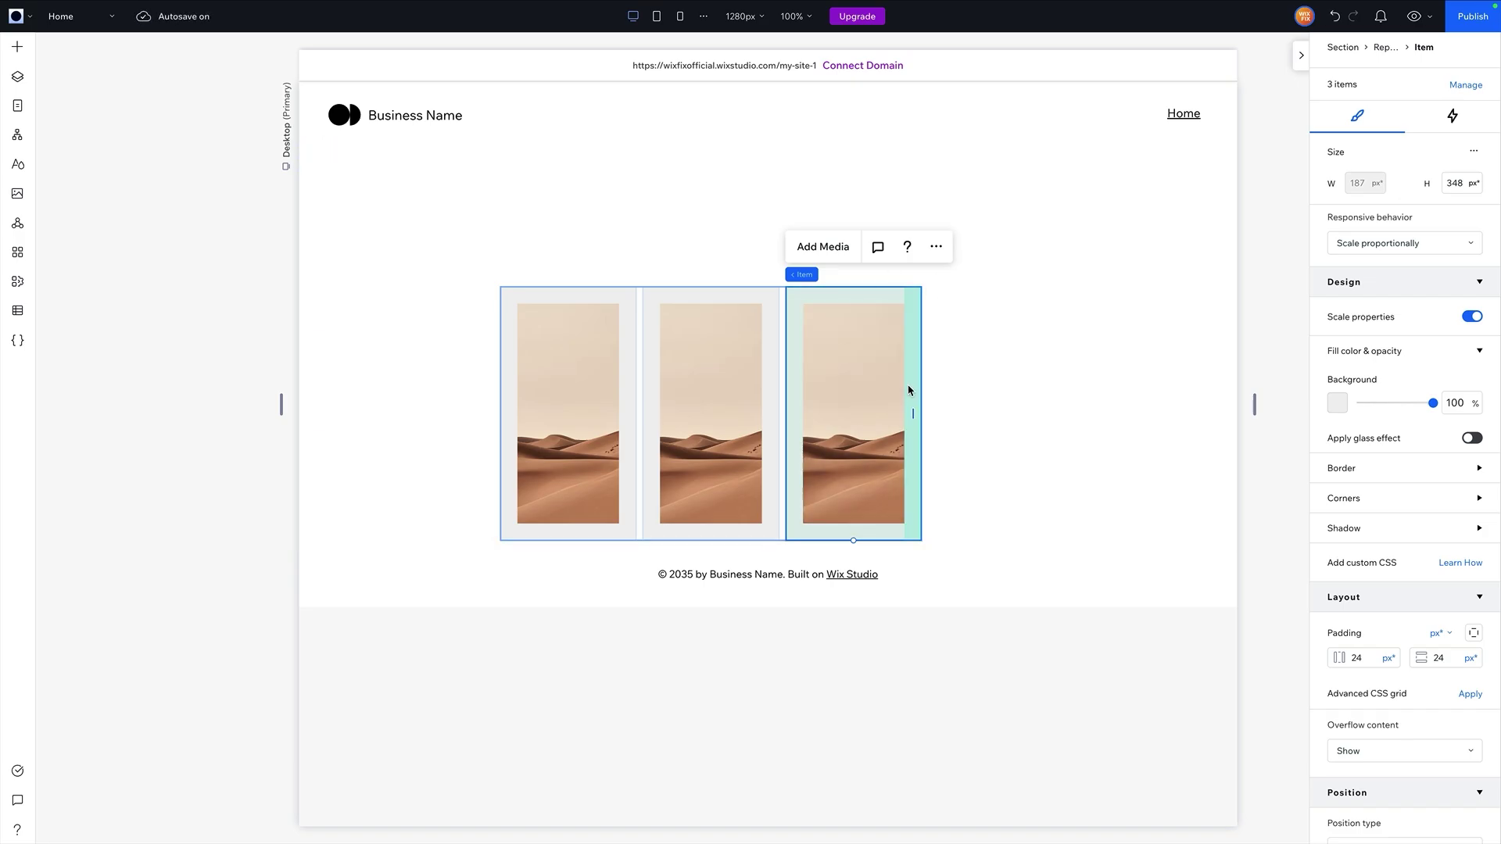
- Select the repeater in the Home section and delete it
left_click(660, 224)
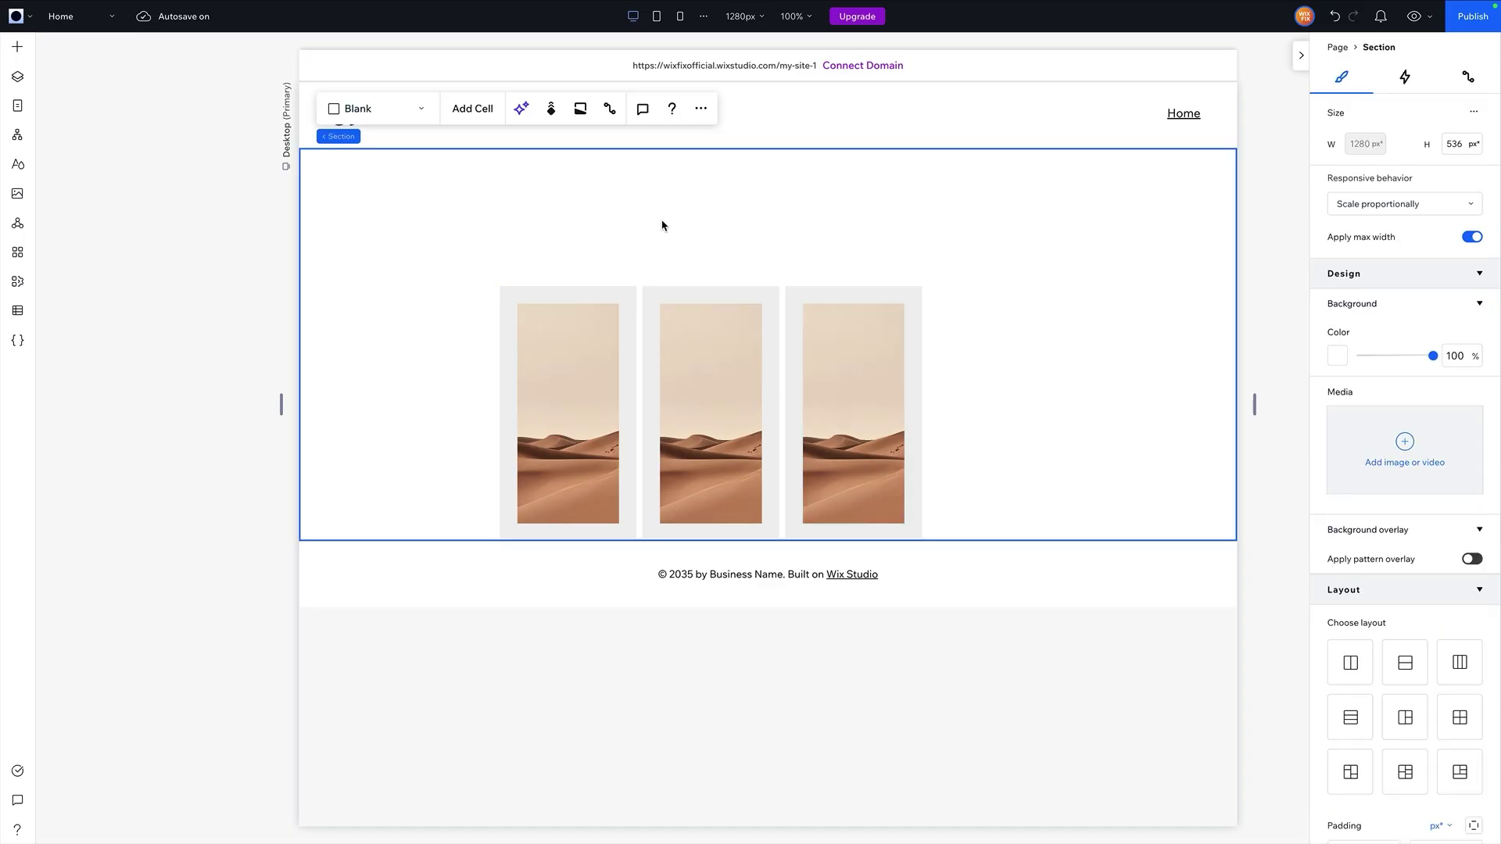
left_click(637, 299)
key("Delete")
key("Delete")
- Add a grey Container stretched full width, try a 5% left margin, then reset it to 0
left_click(17, 49)
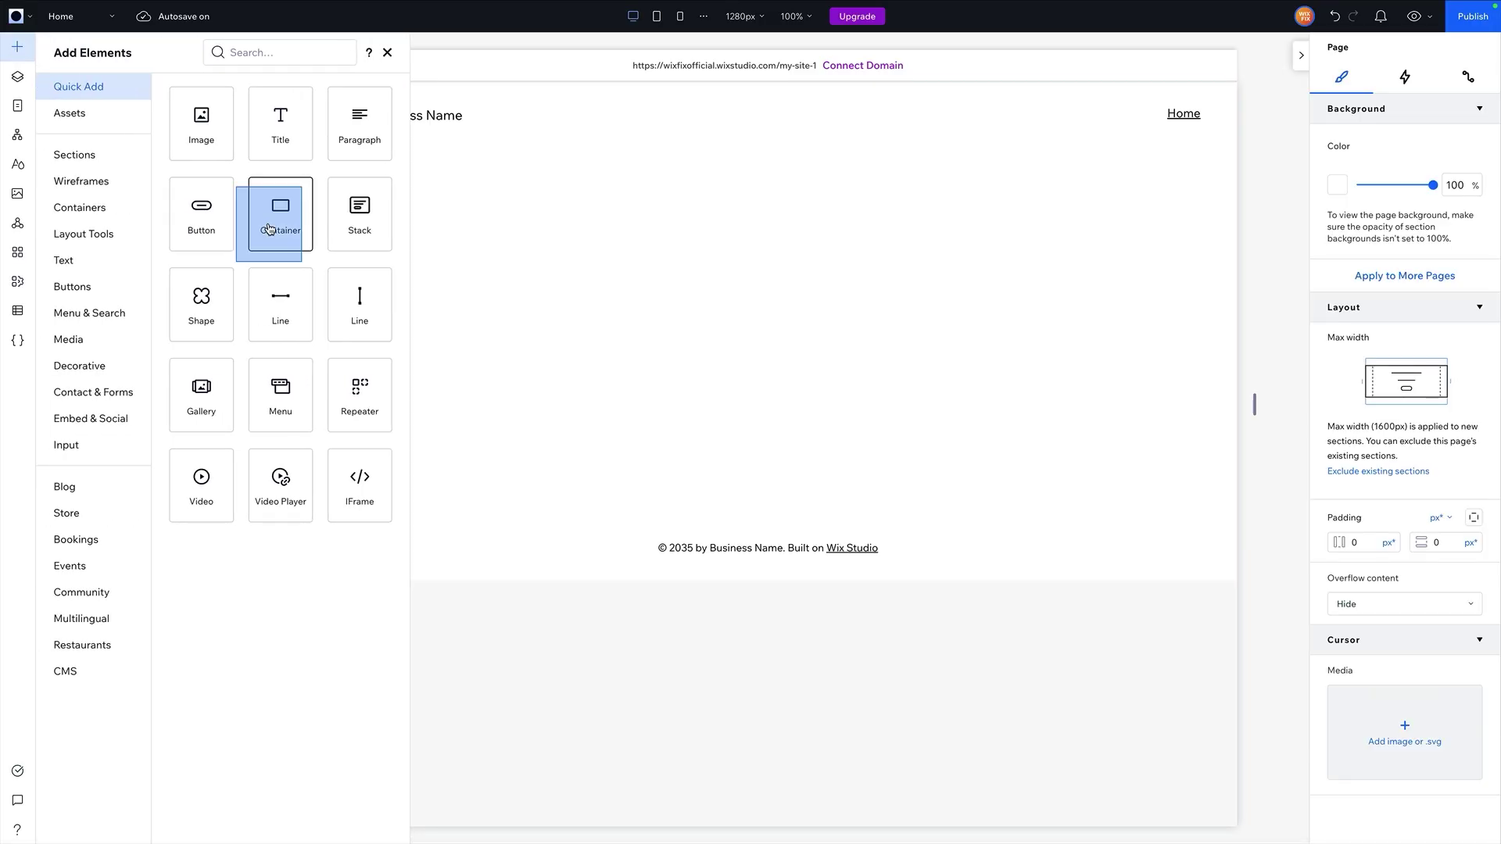
left_click_drag(312, 227, 787, 289)
left_click(893, 258)
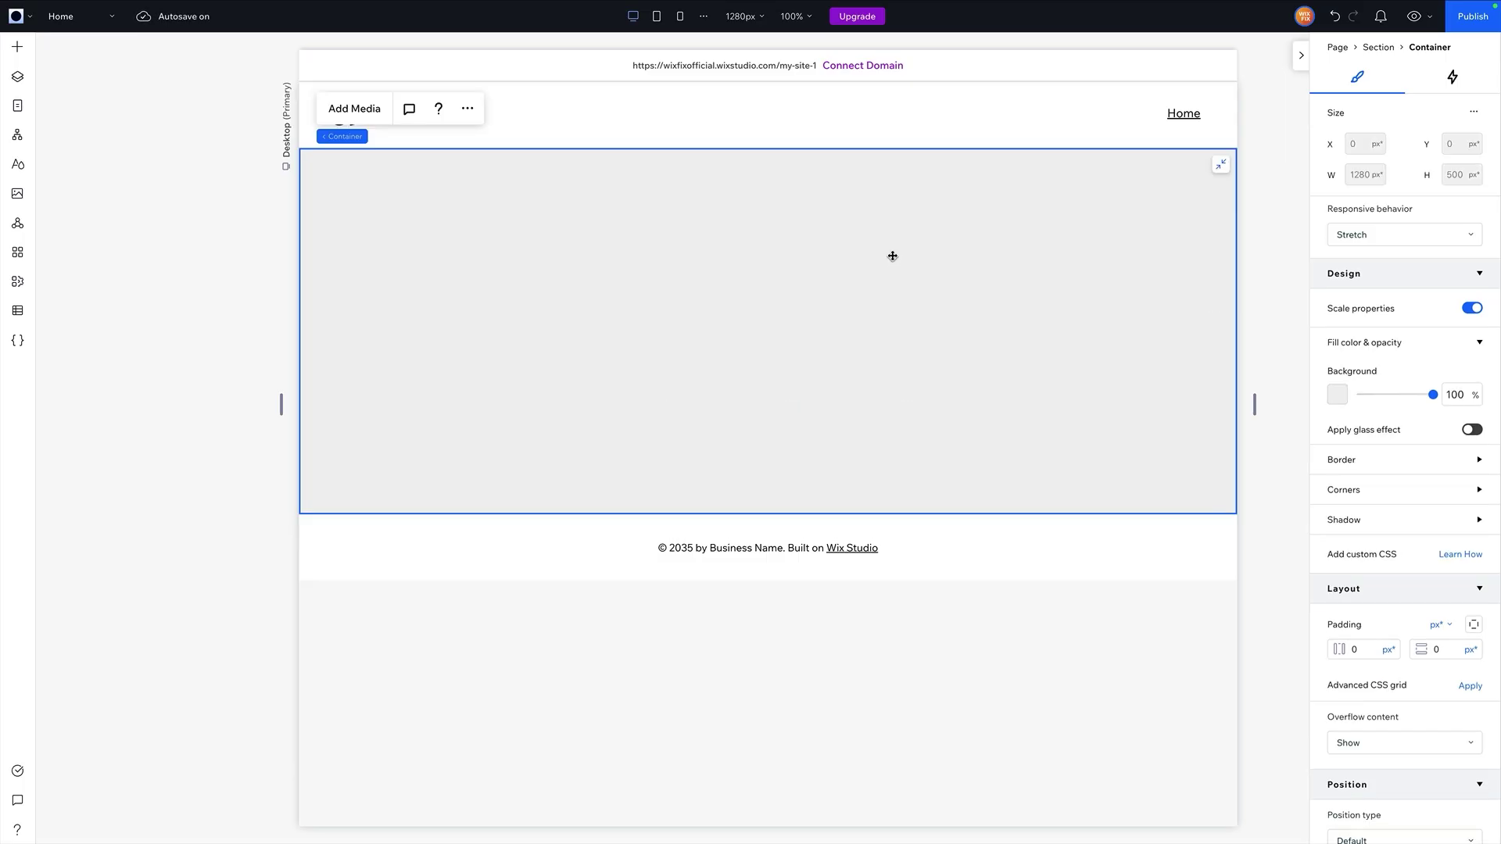
scroll(1404, 482, "down", 5)
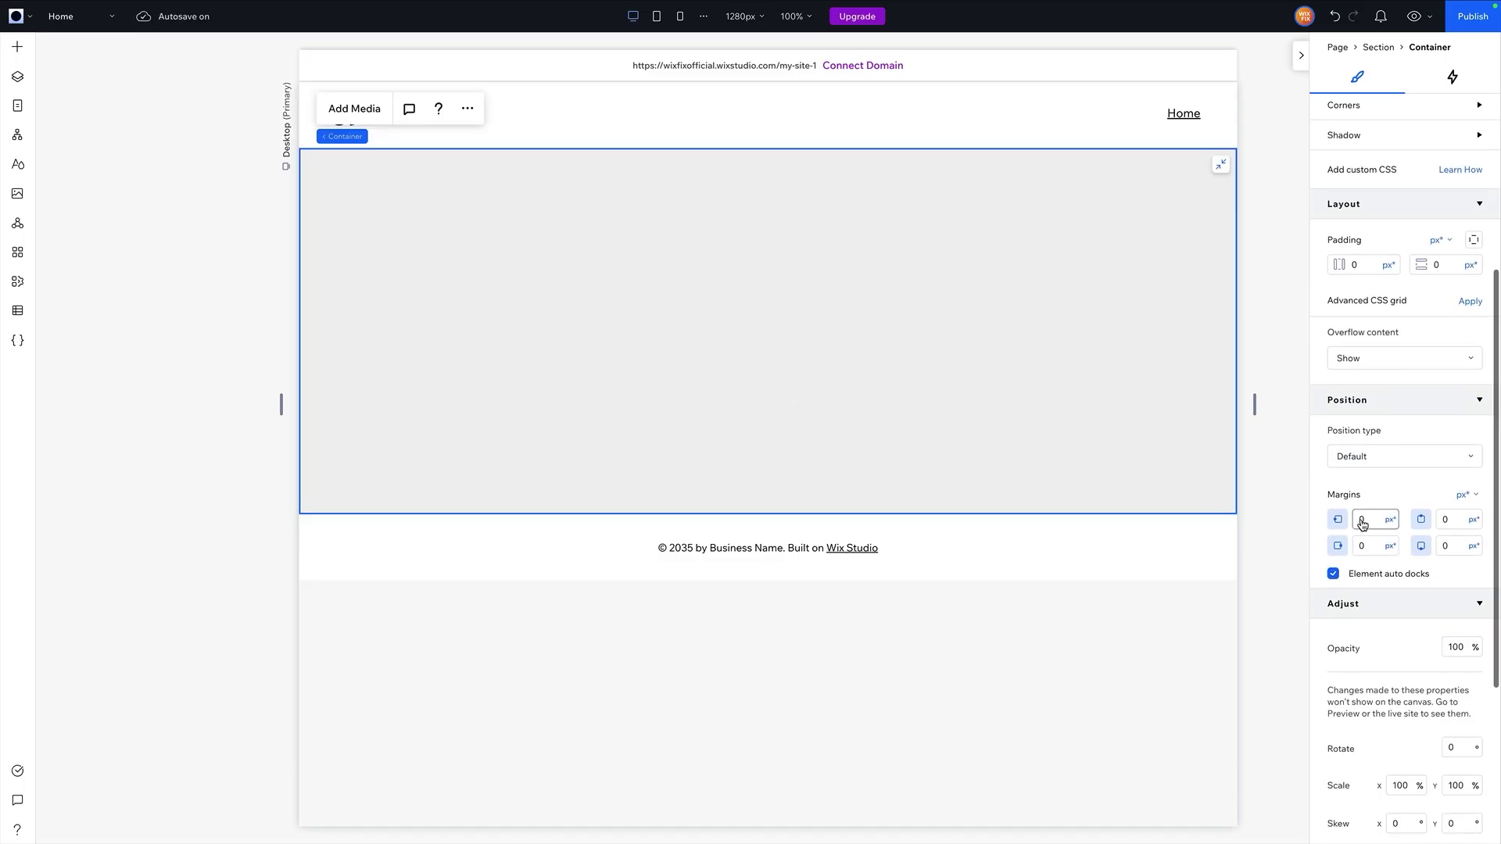
left_click(1372, 519)
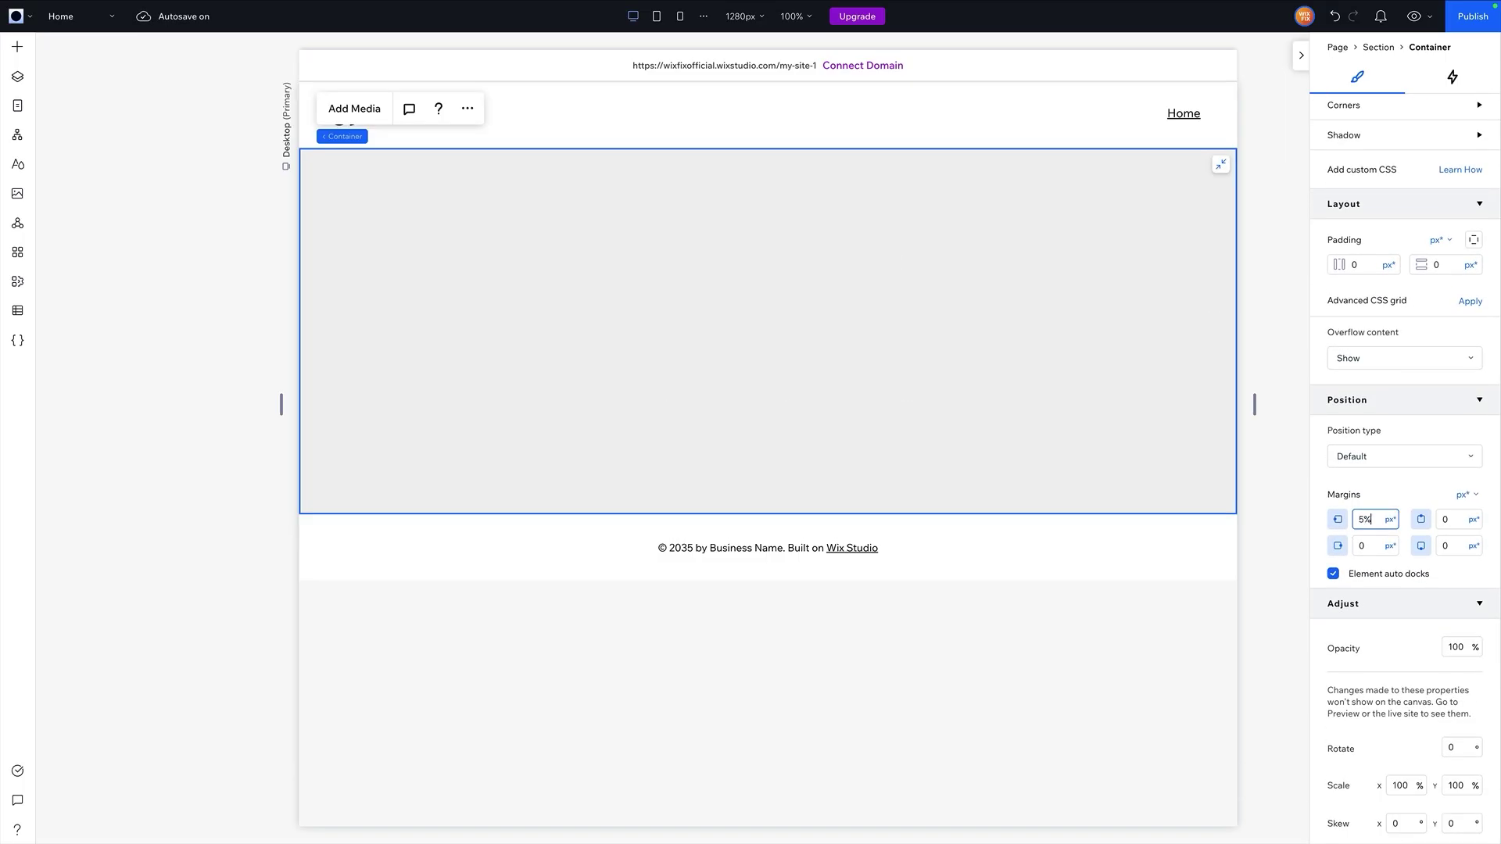
type("5%")
key("Return")
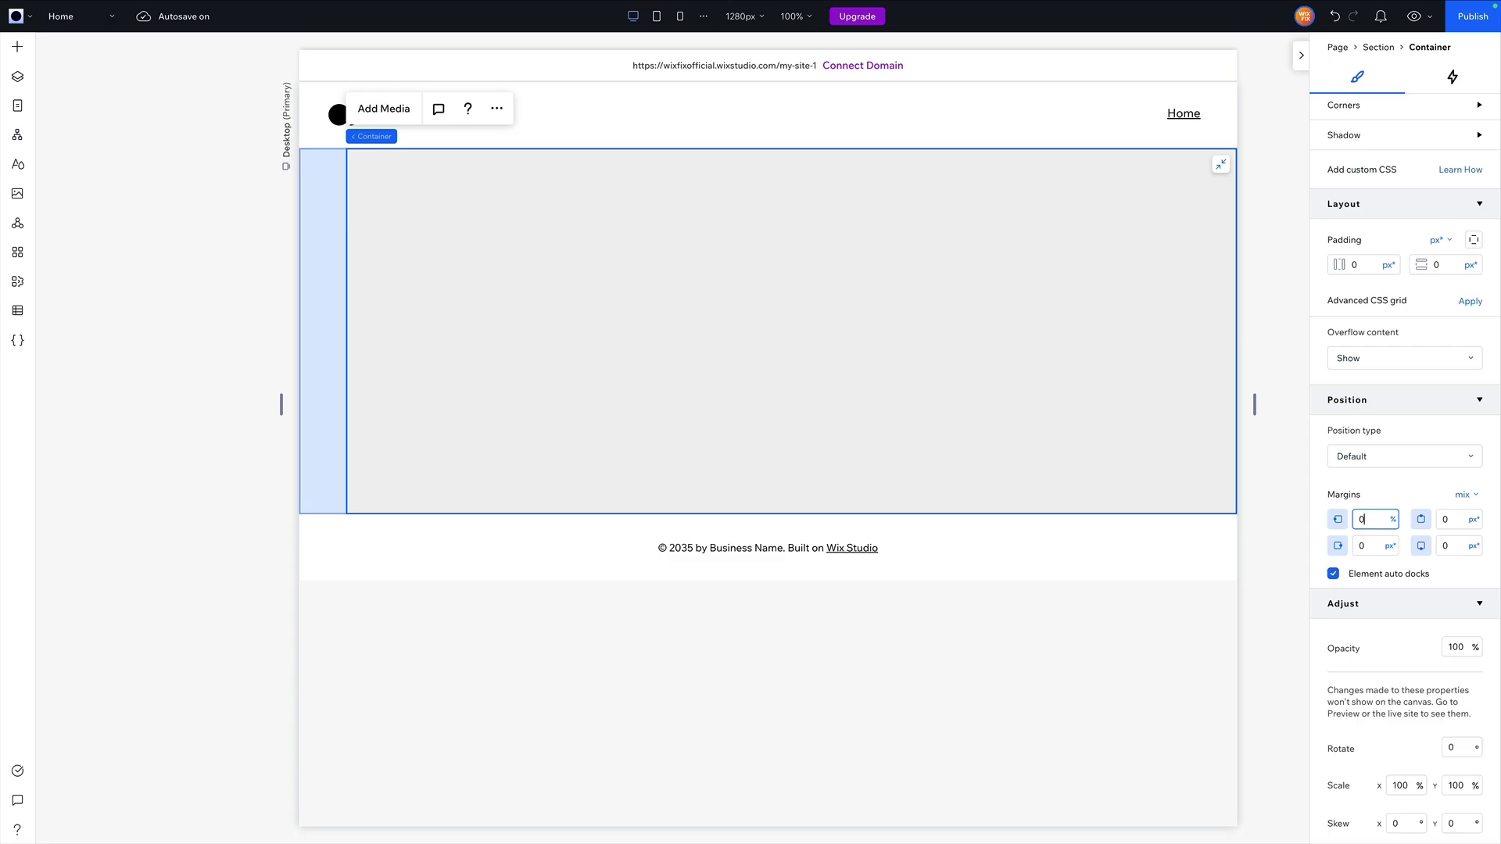
key("Return")
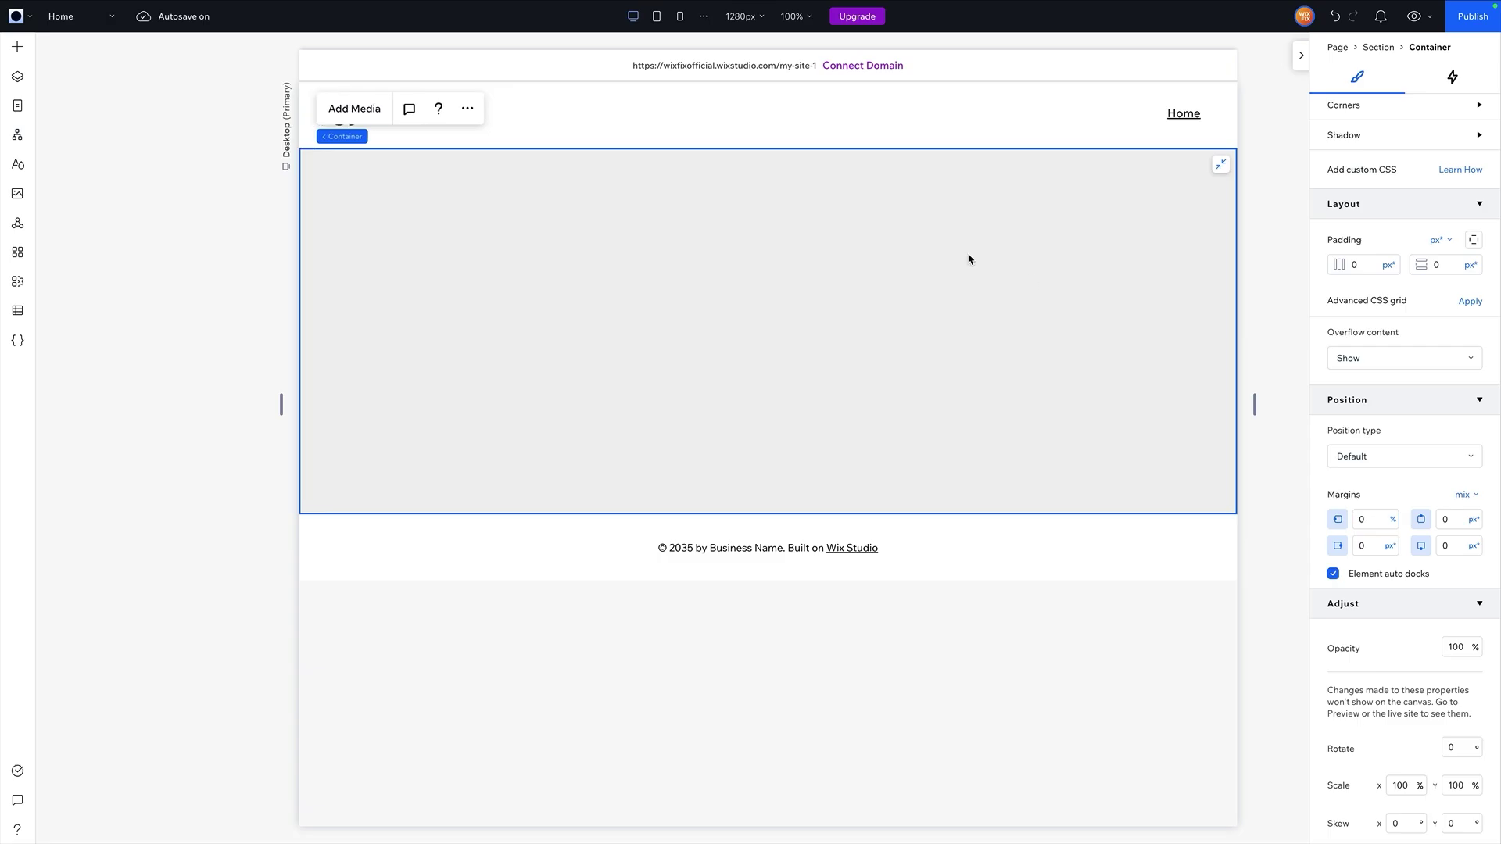
- Delete the grey container and review the empty section's properties panel
key("Delete")
left_click(969, 259)
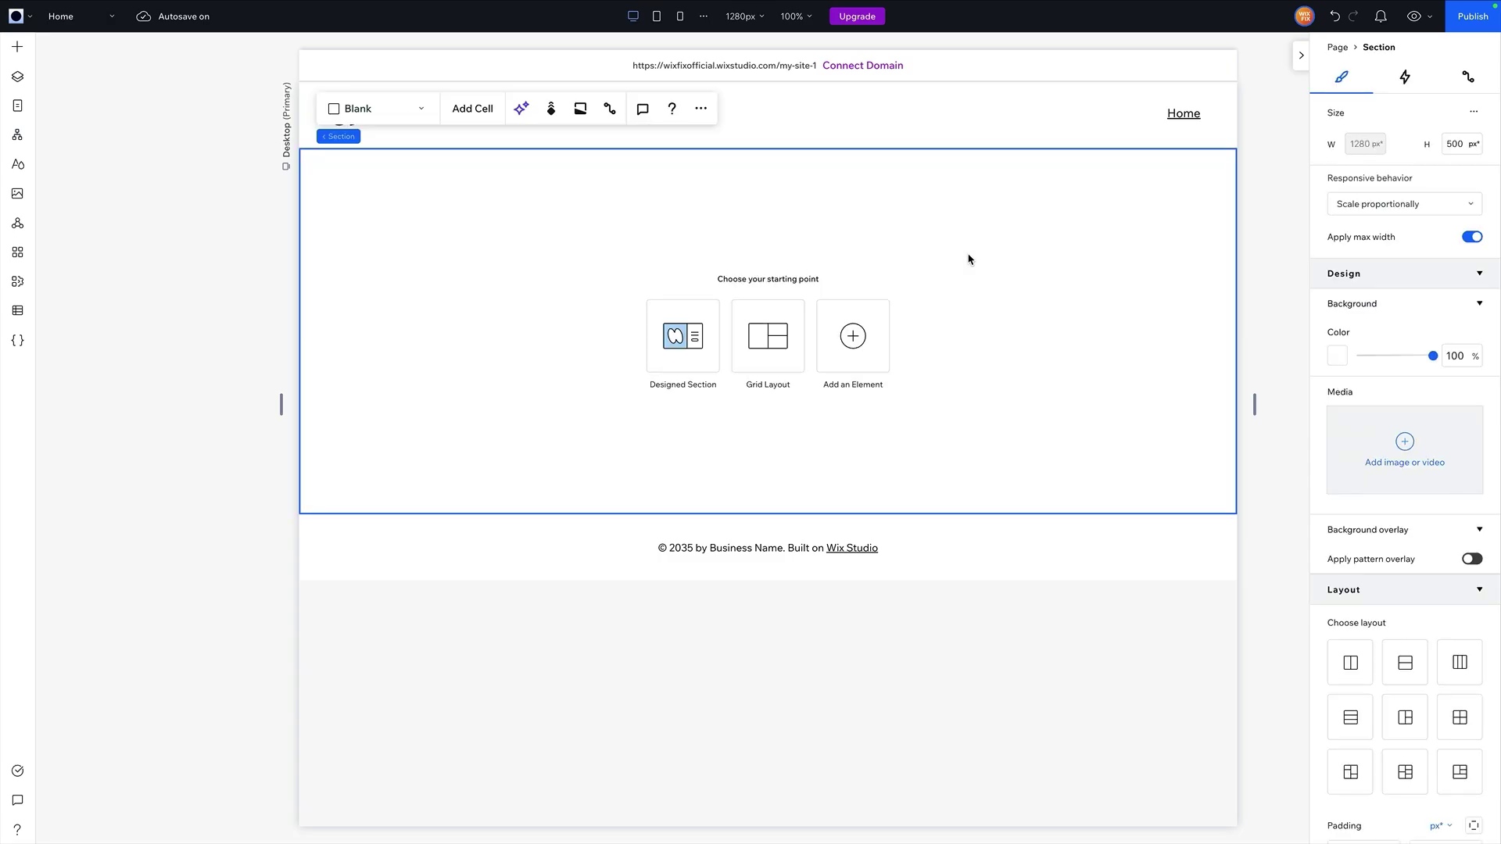
scroll(1421, 485, "down", 5)
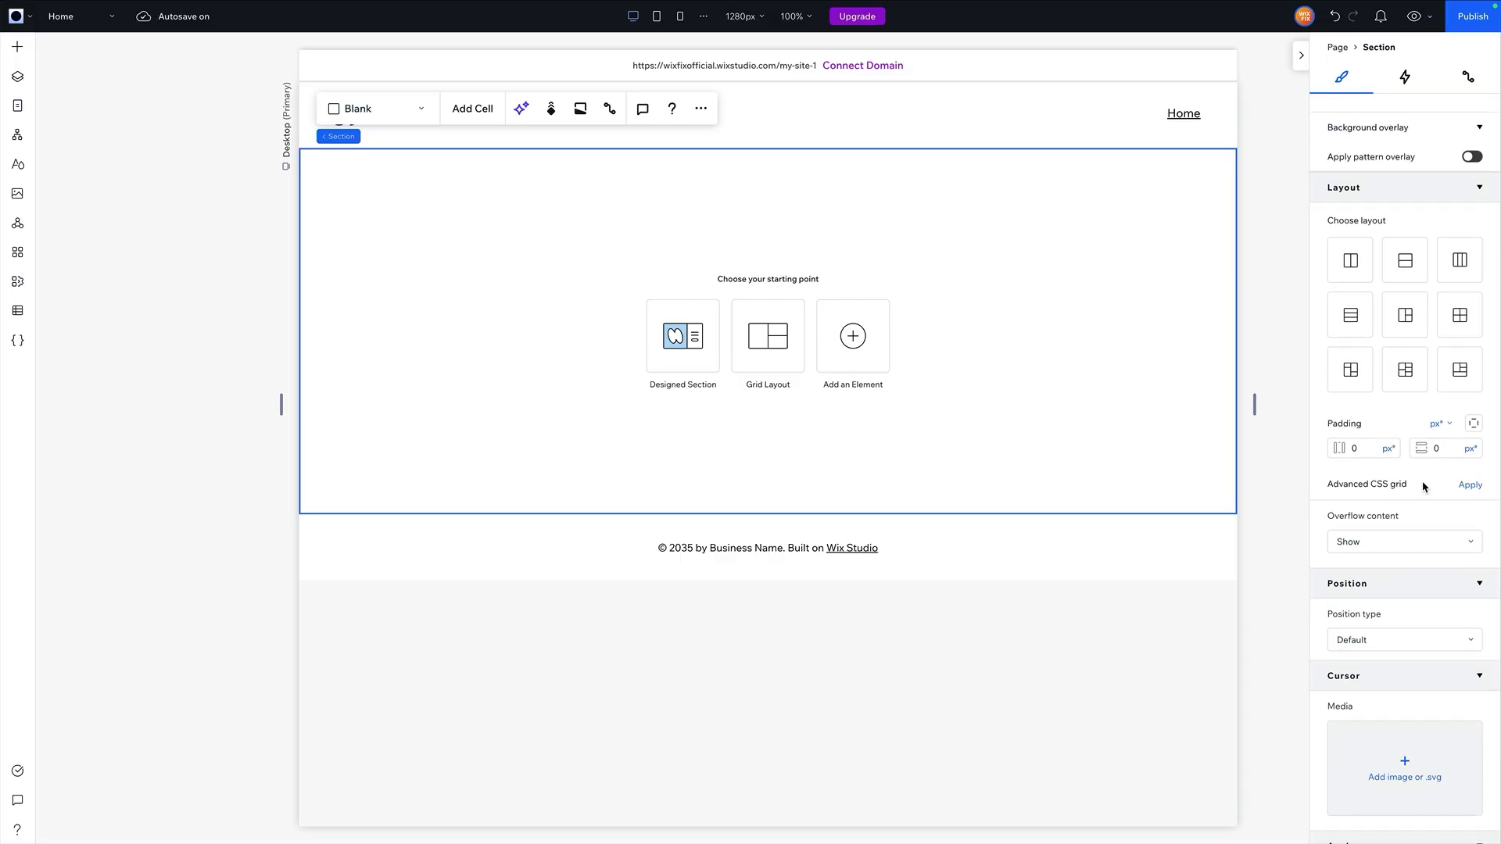
scroll(1423, 486, "down", 1)
scroll(1423, 486, "up", 6)
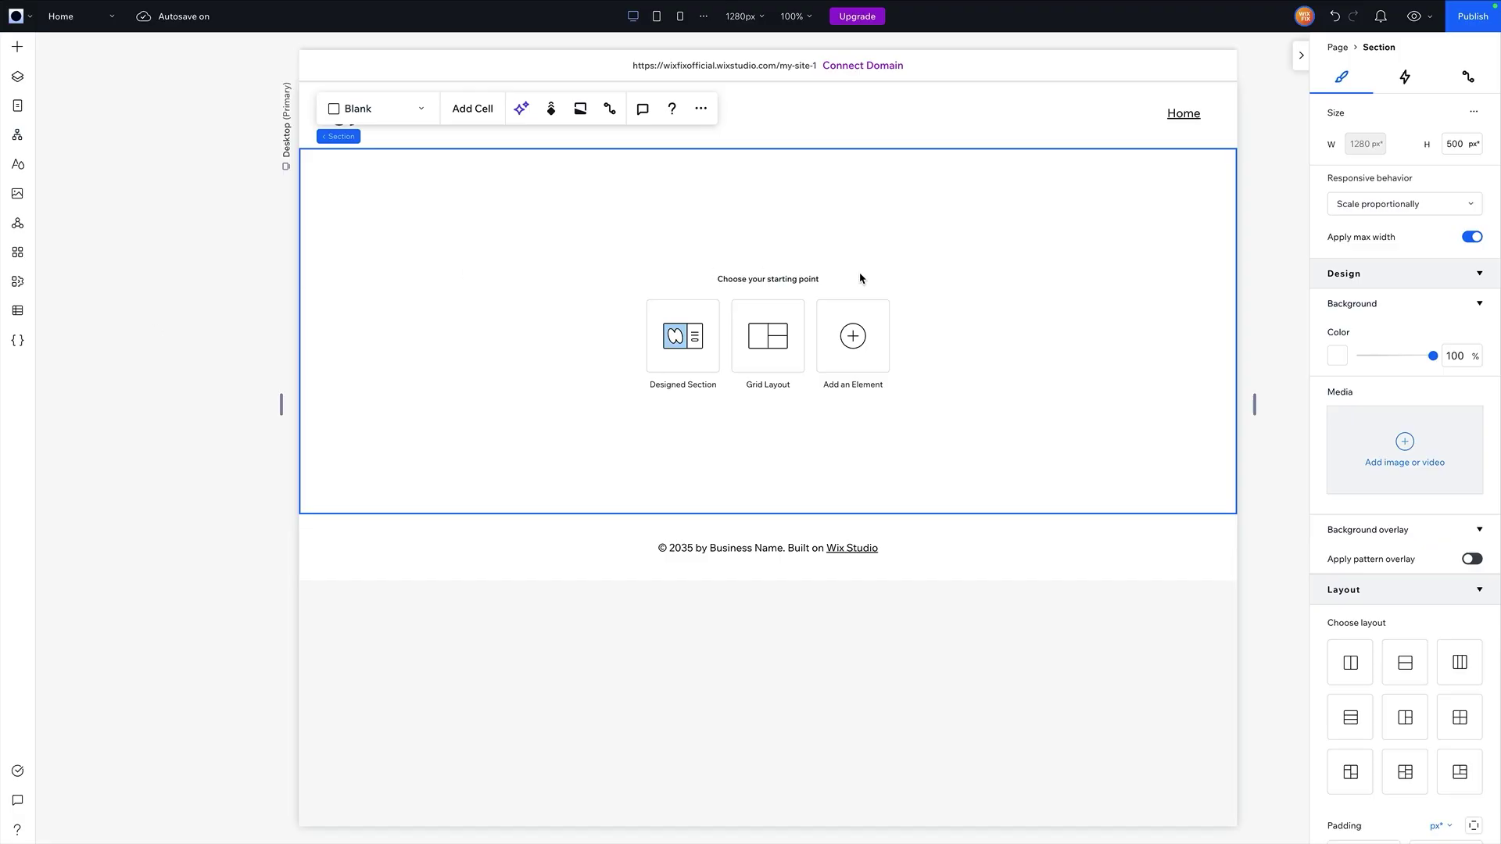
scroll(1350, 463, "down", 2)
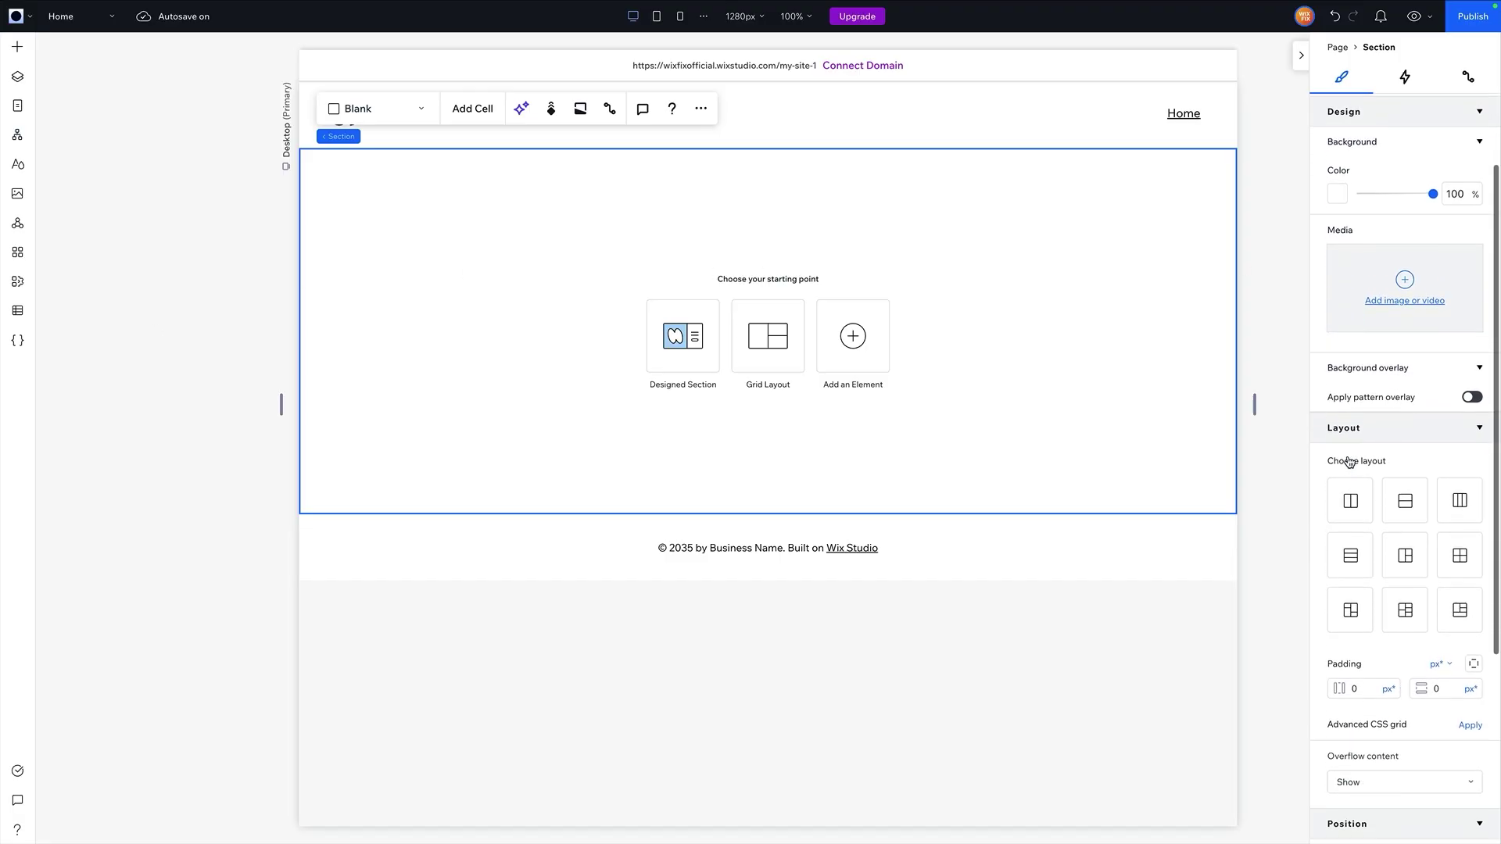
scroll(1351, 463, "down", 1)
scroll(1424, 358, "down", 2)
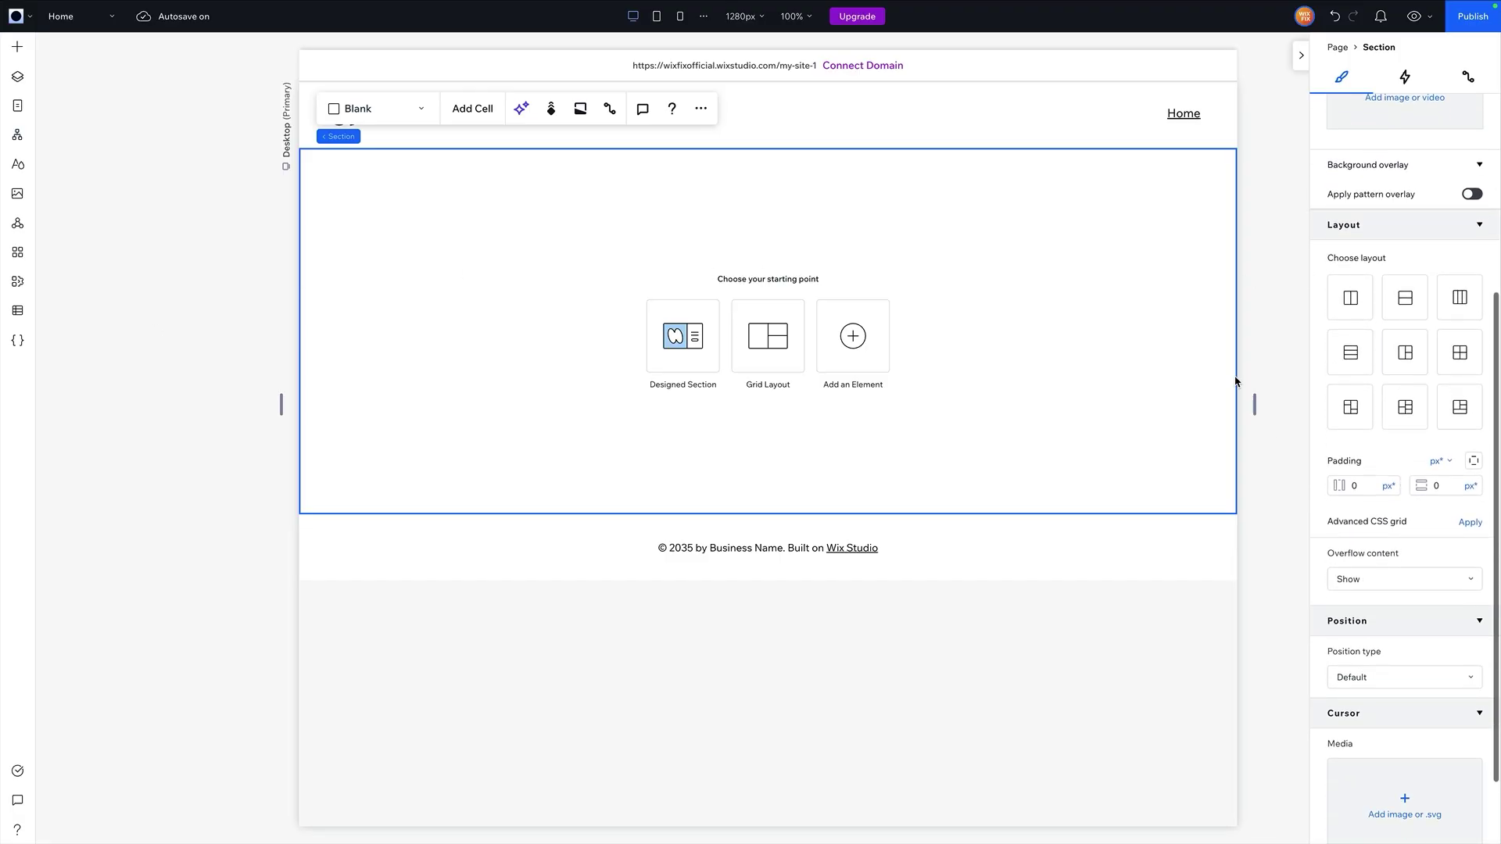
- Add a new container to the section and turn on its advanced CSS grid
left_click(17, 48)
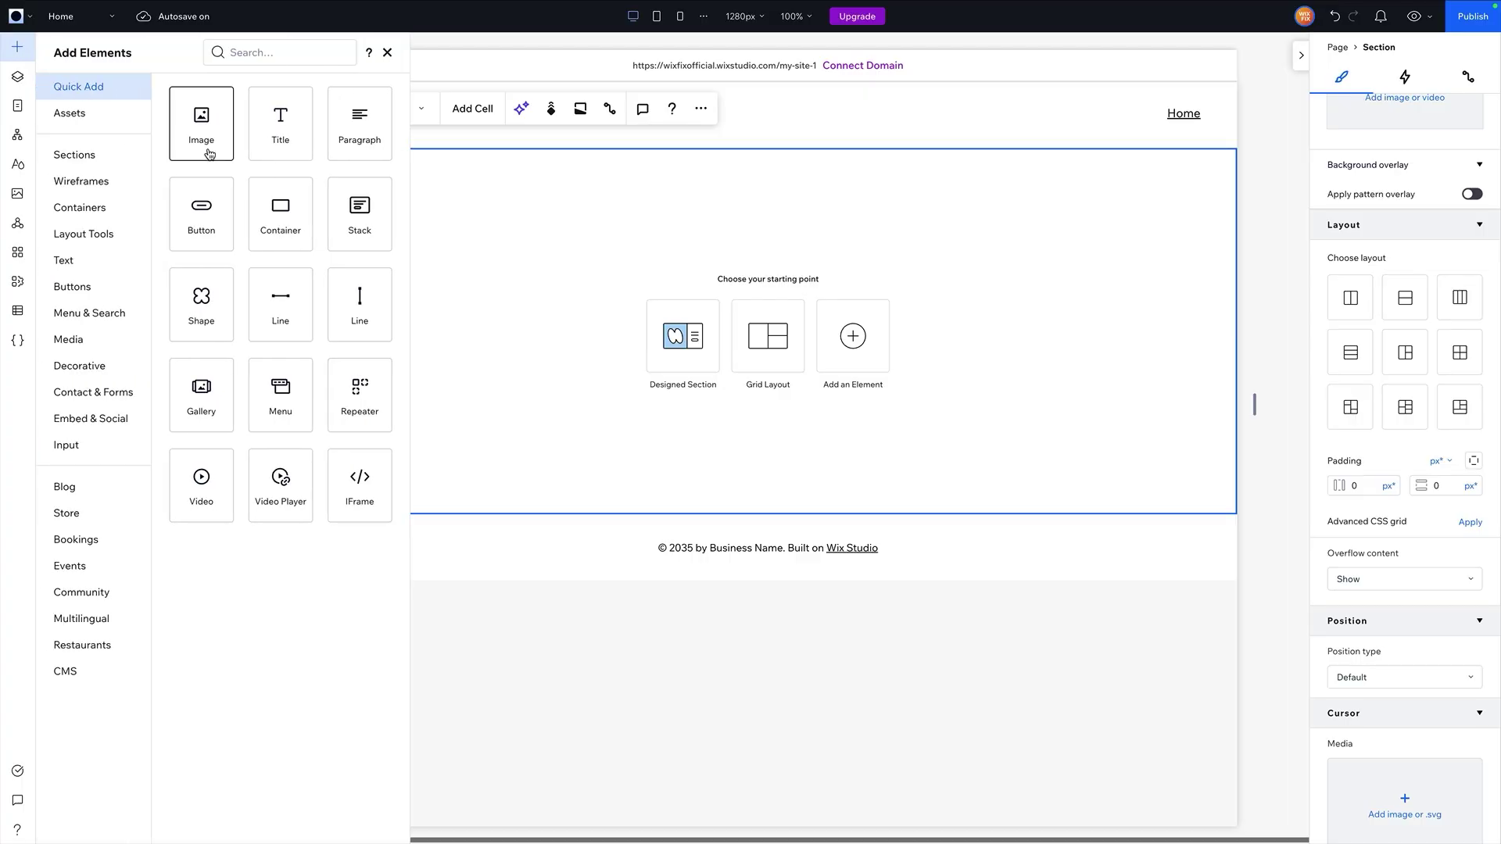
left_click_drag(280, 211, 785, 286)
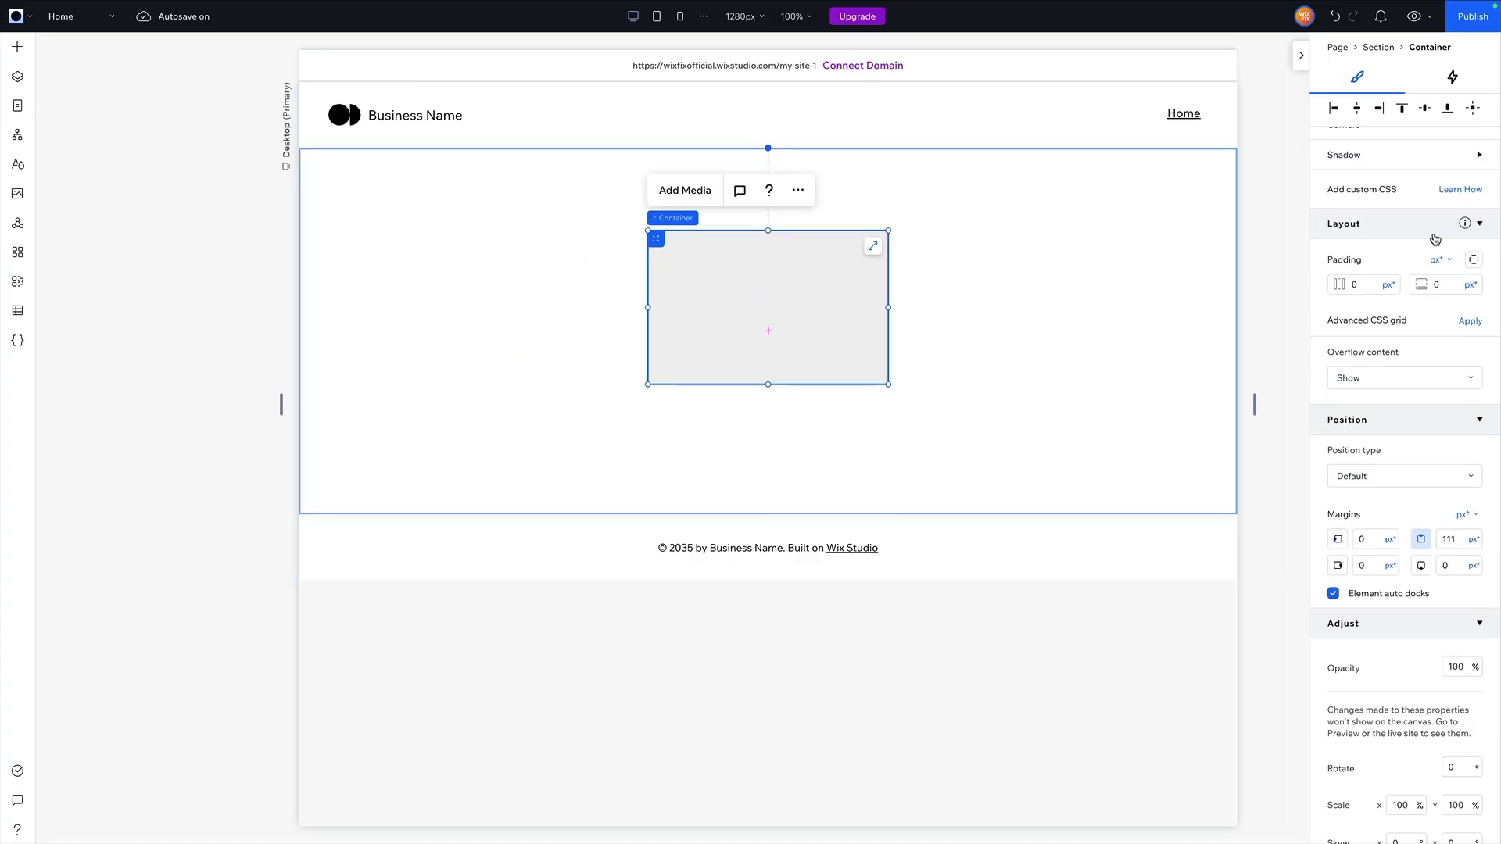
left_click(1475, 322)
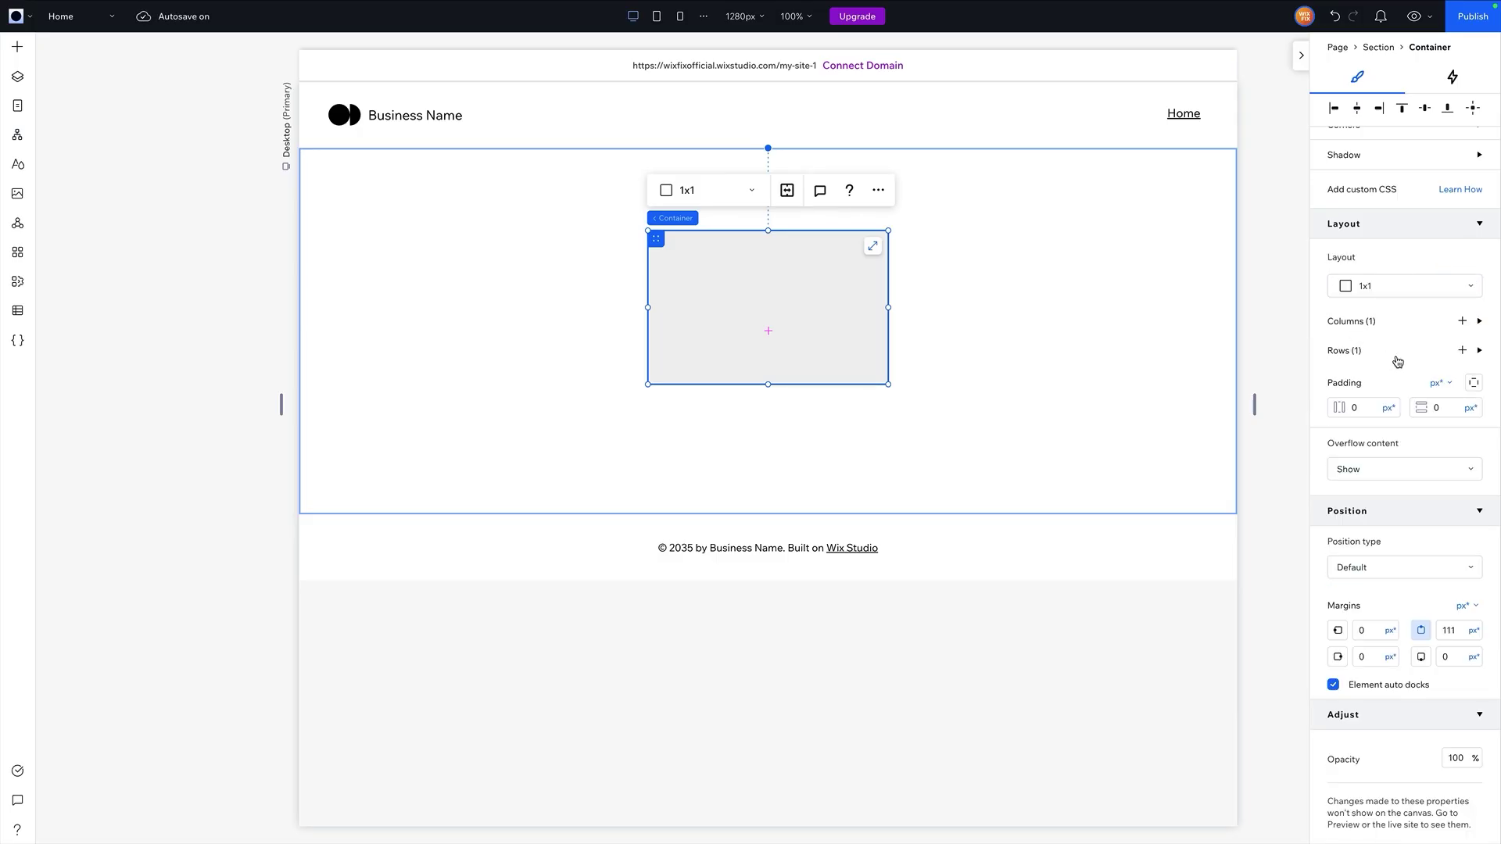
- Check the container's position types, keep Default, then delete the container
scroll(1397, 361, "down", 3)
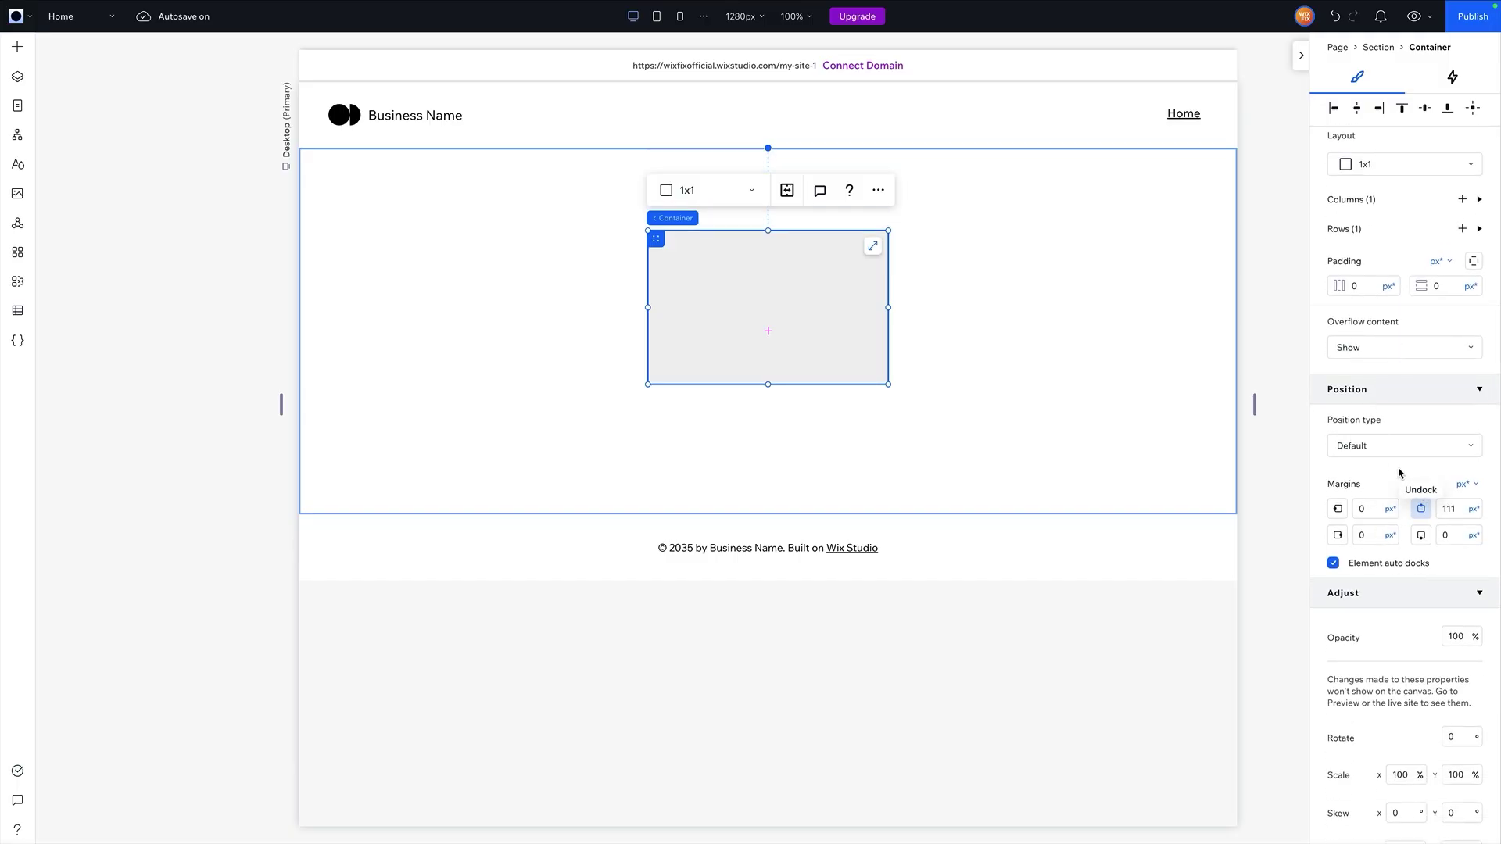
left_click(1380, 447)
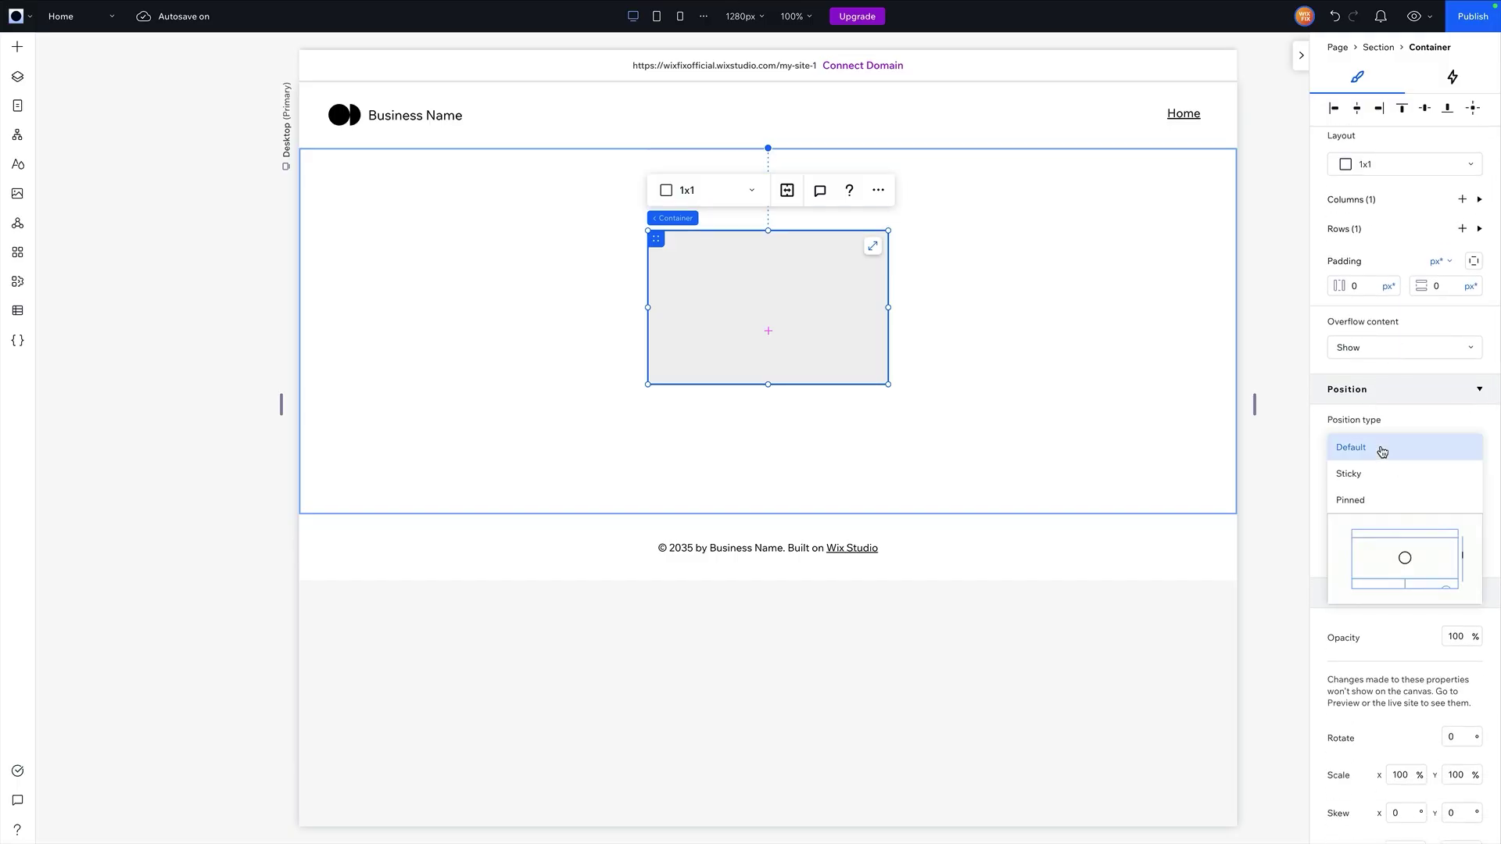
left_click(1360, 442)
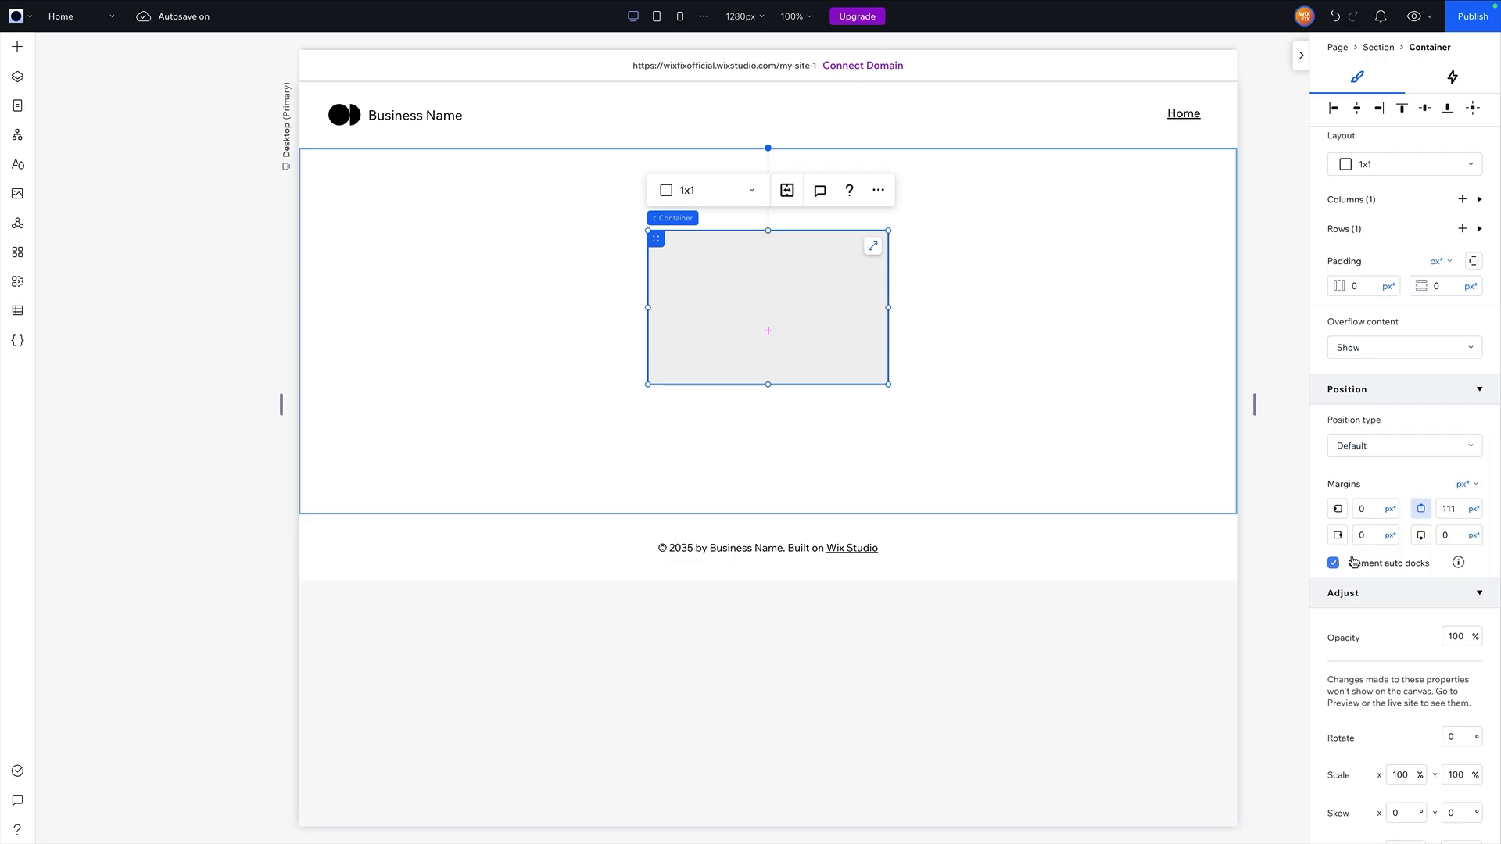
scroll(1353, 562, "down", 2)
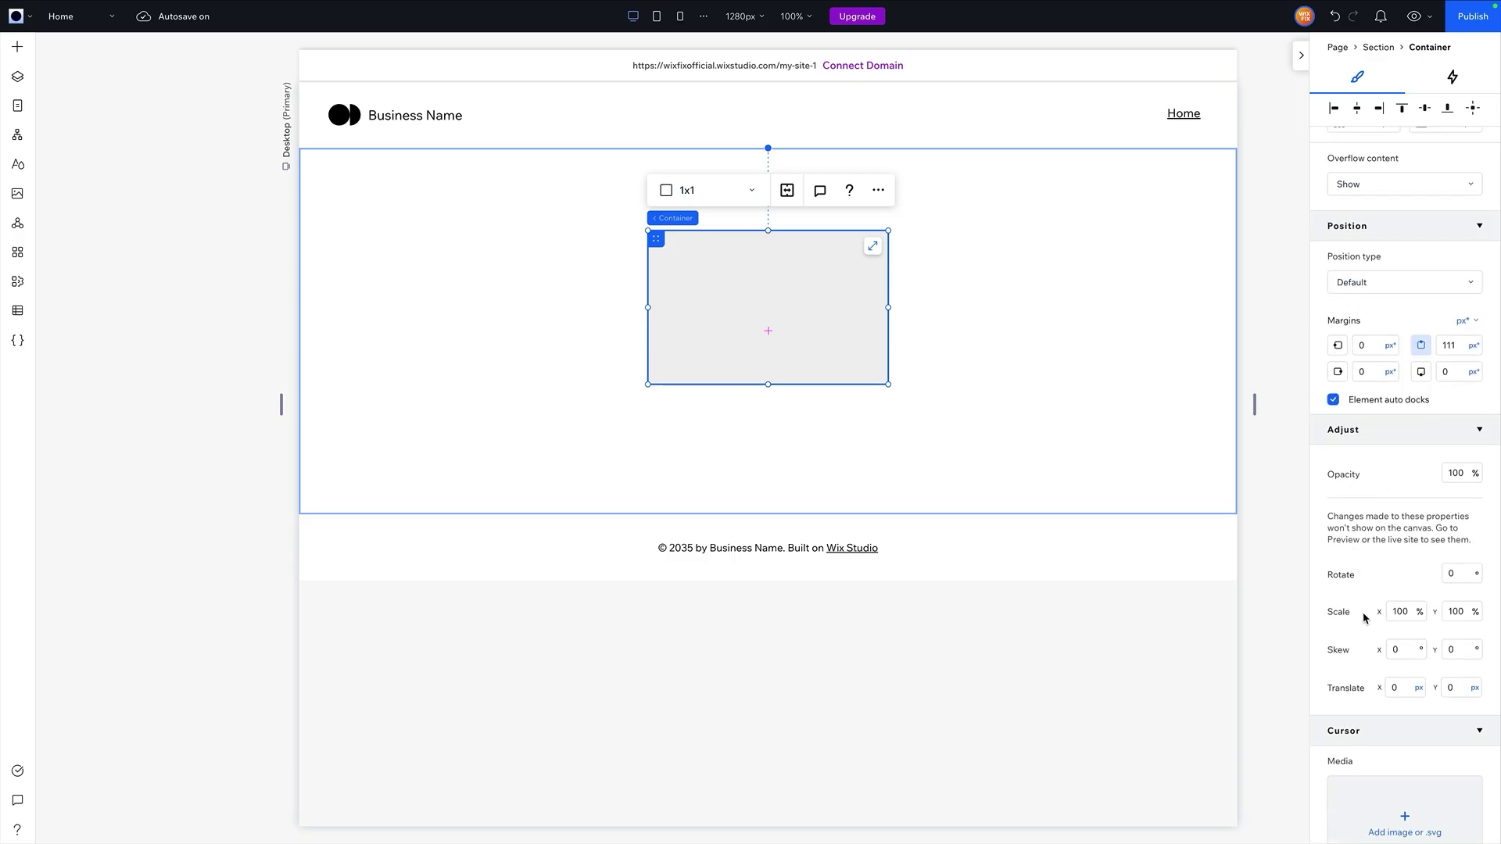
scroll(1352, 688, "down", 2)
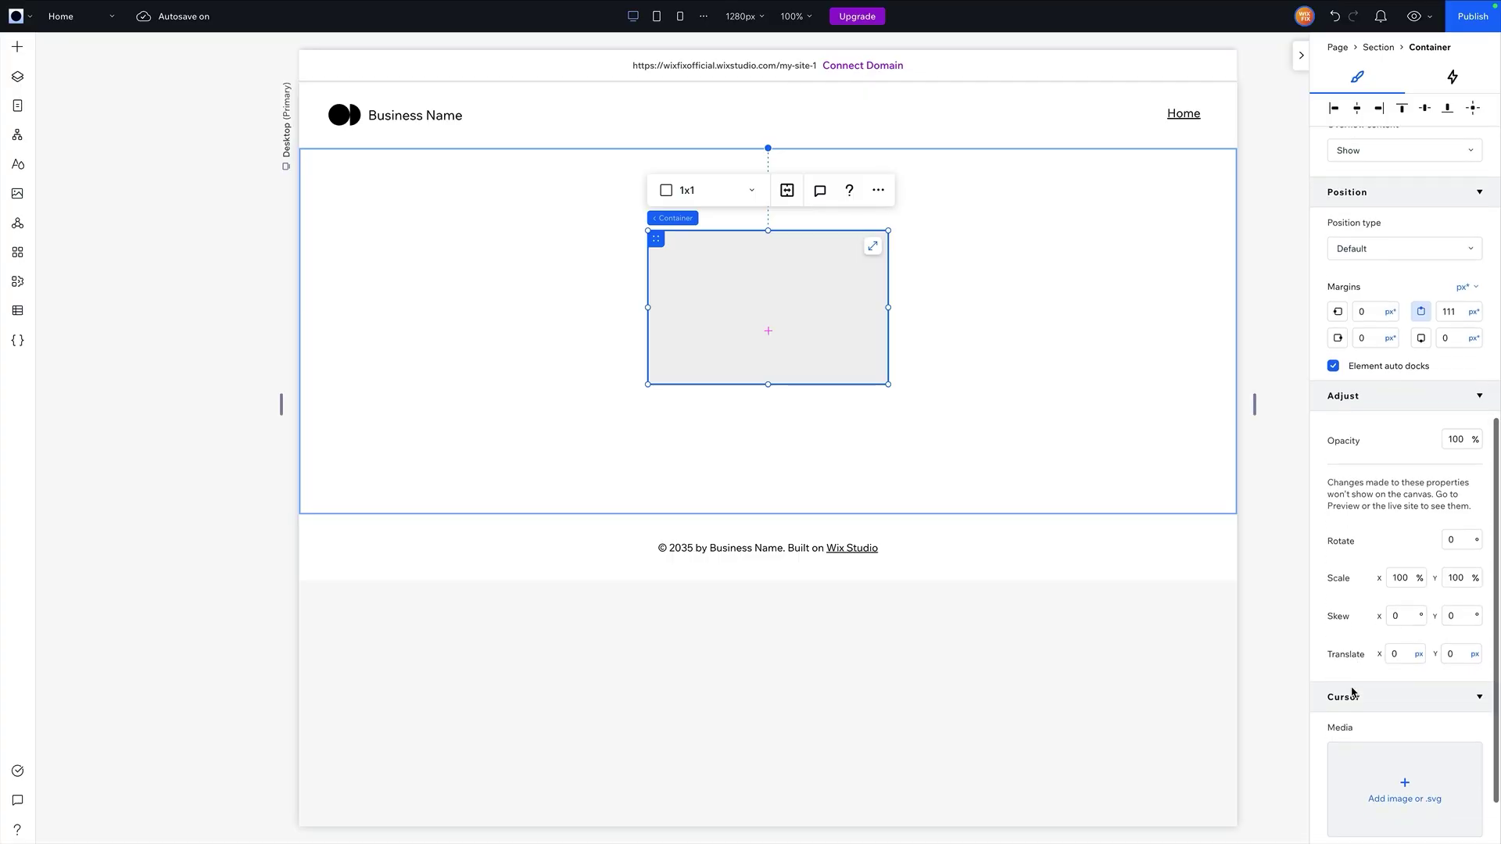
scroll(1352, 692, "up", 5)
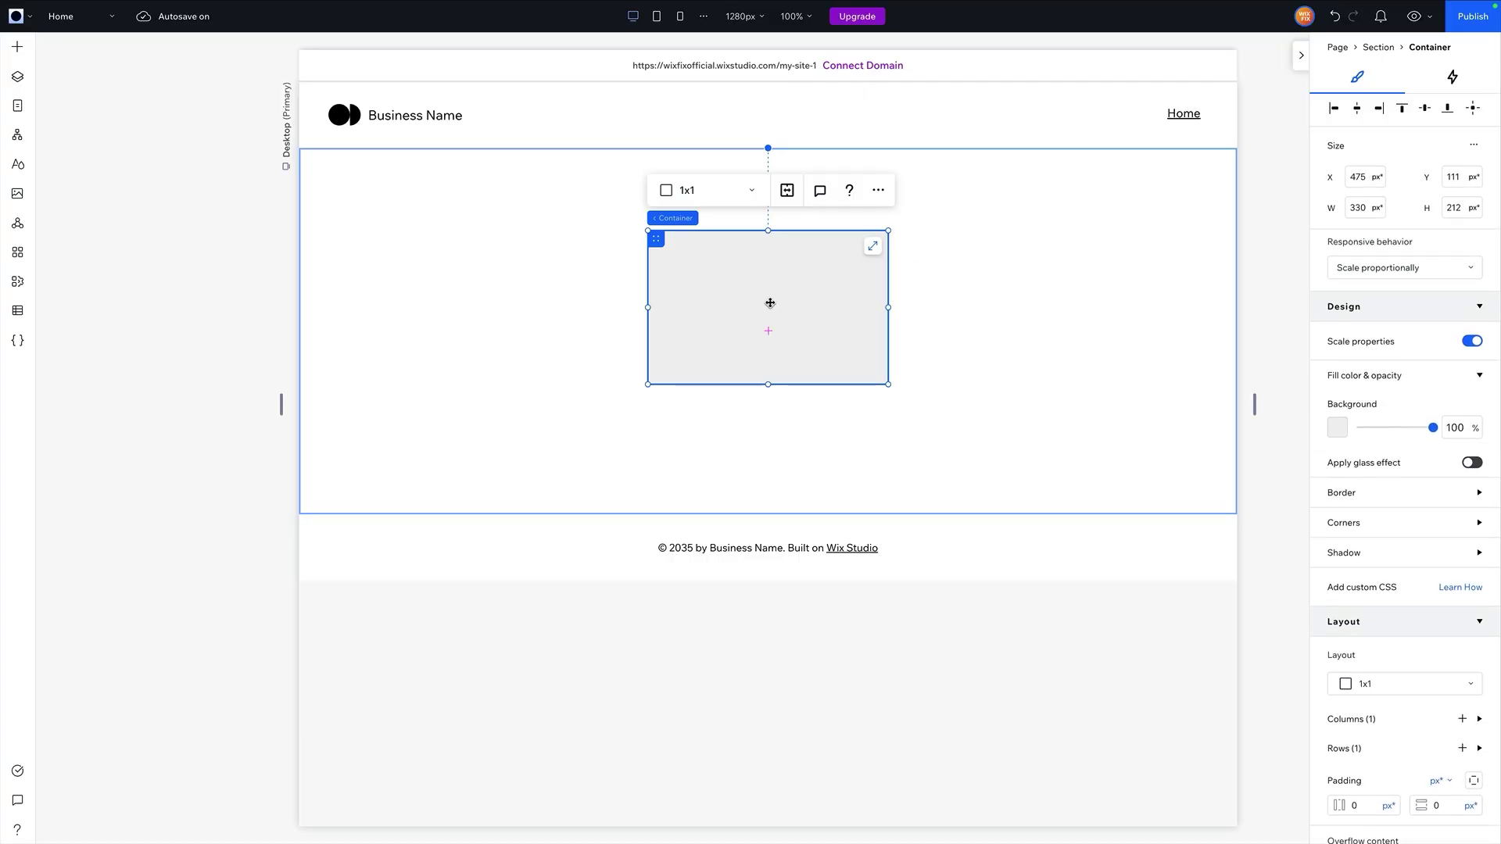
key("Delete")
- Add a new Container to the empty Home section
left_click(698, 291)
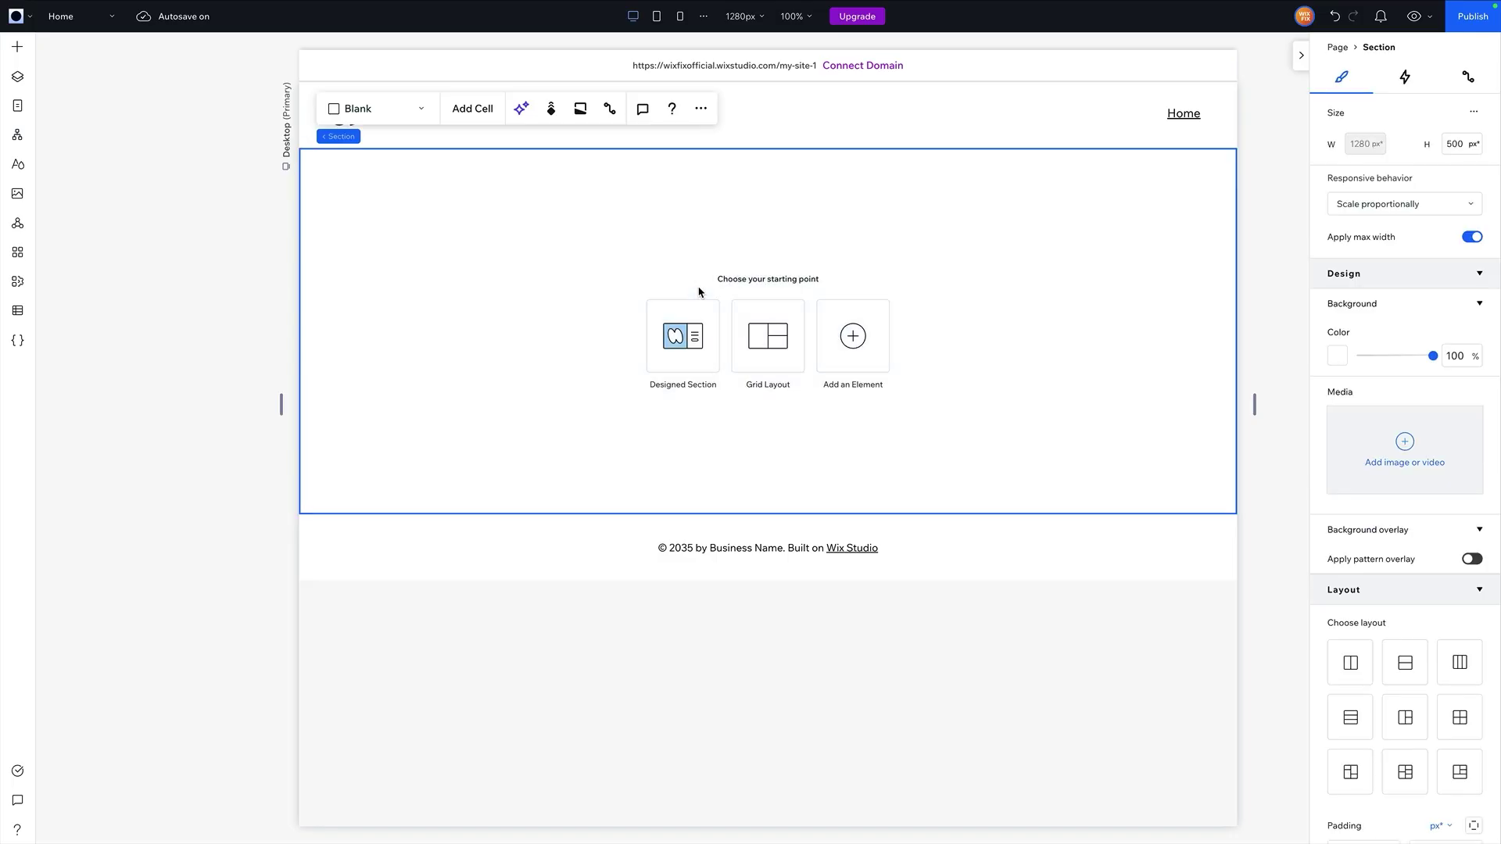
left_click(17, 48)
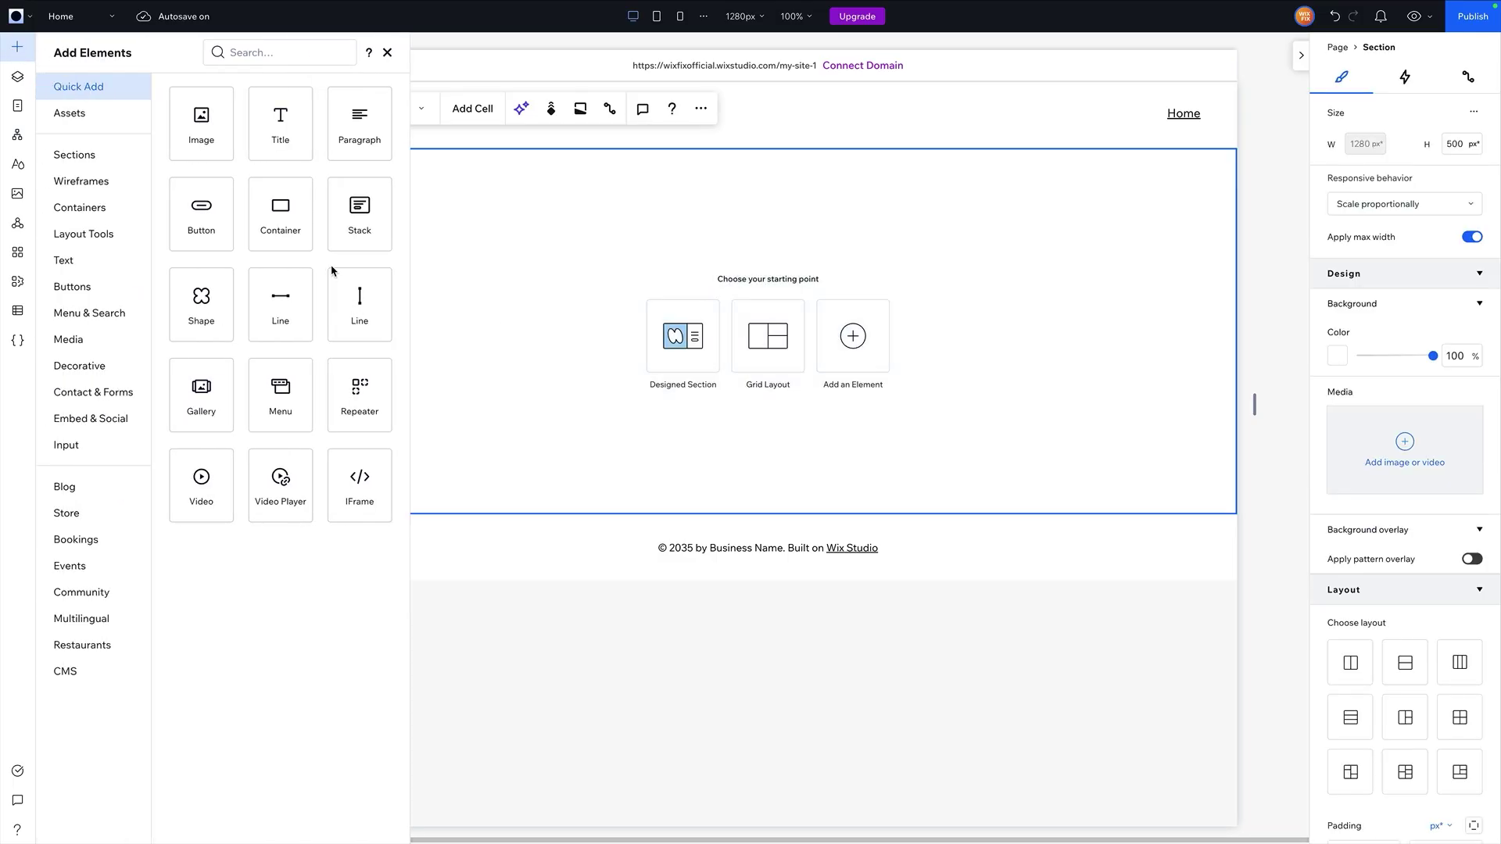
left_click_drag(280, 231, 737, 279)
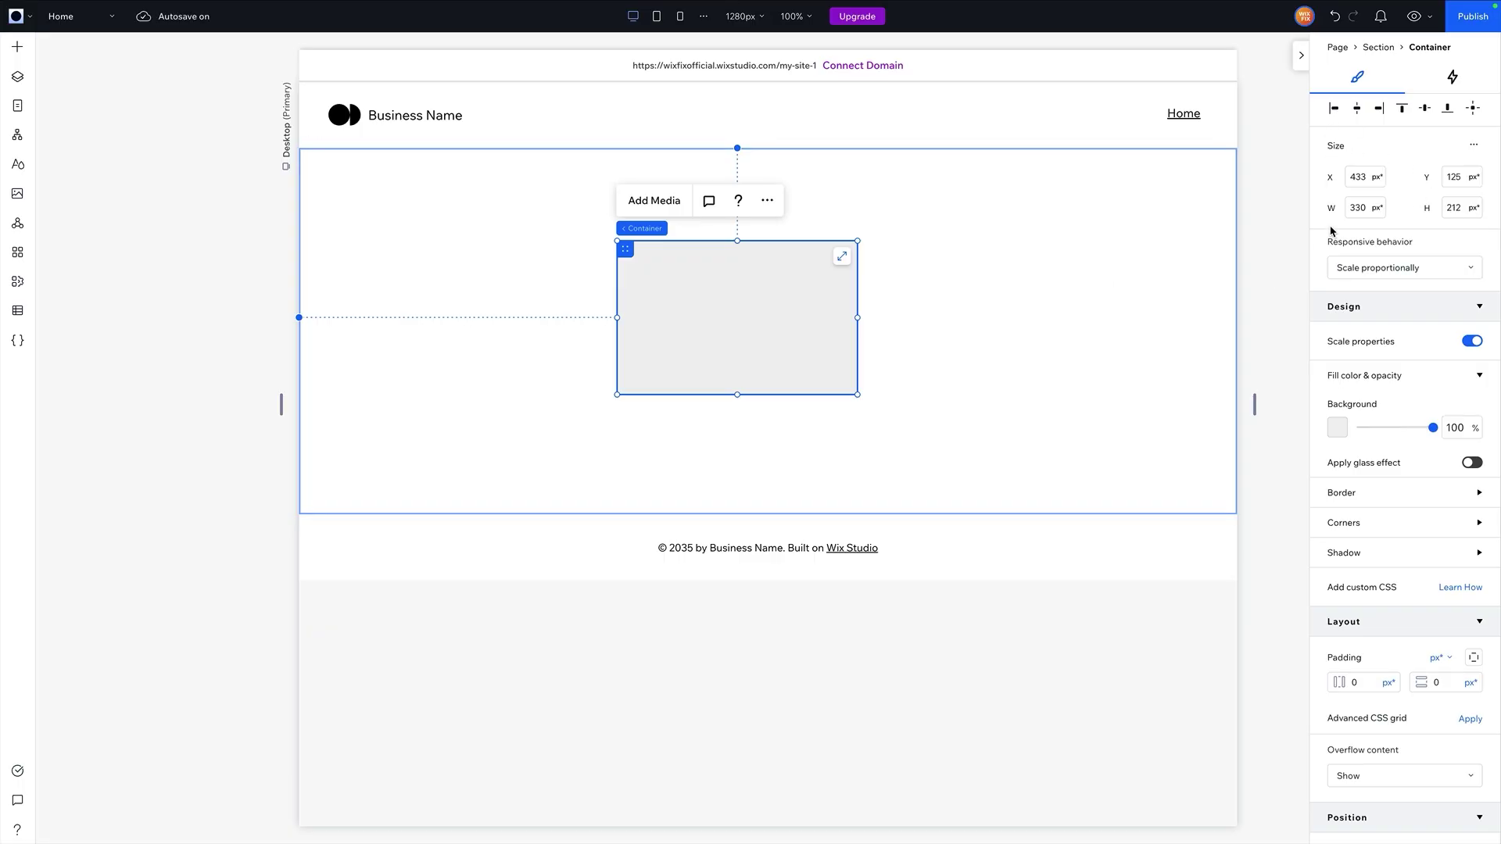
- Set the container width to 90% (1152 px) and centre it horizontally and vertically
left_click(1364, 206)
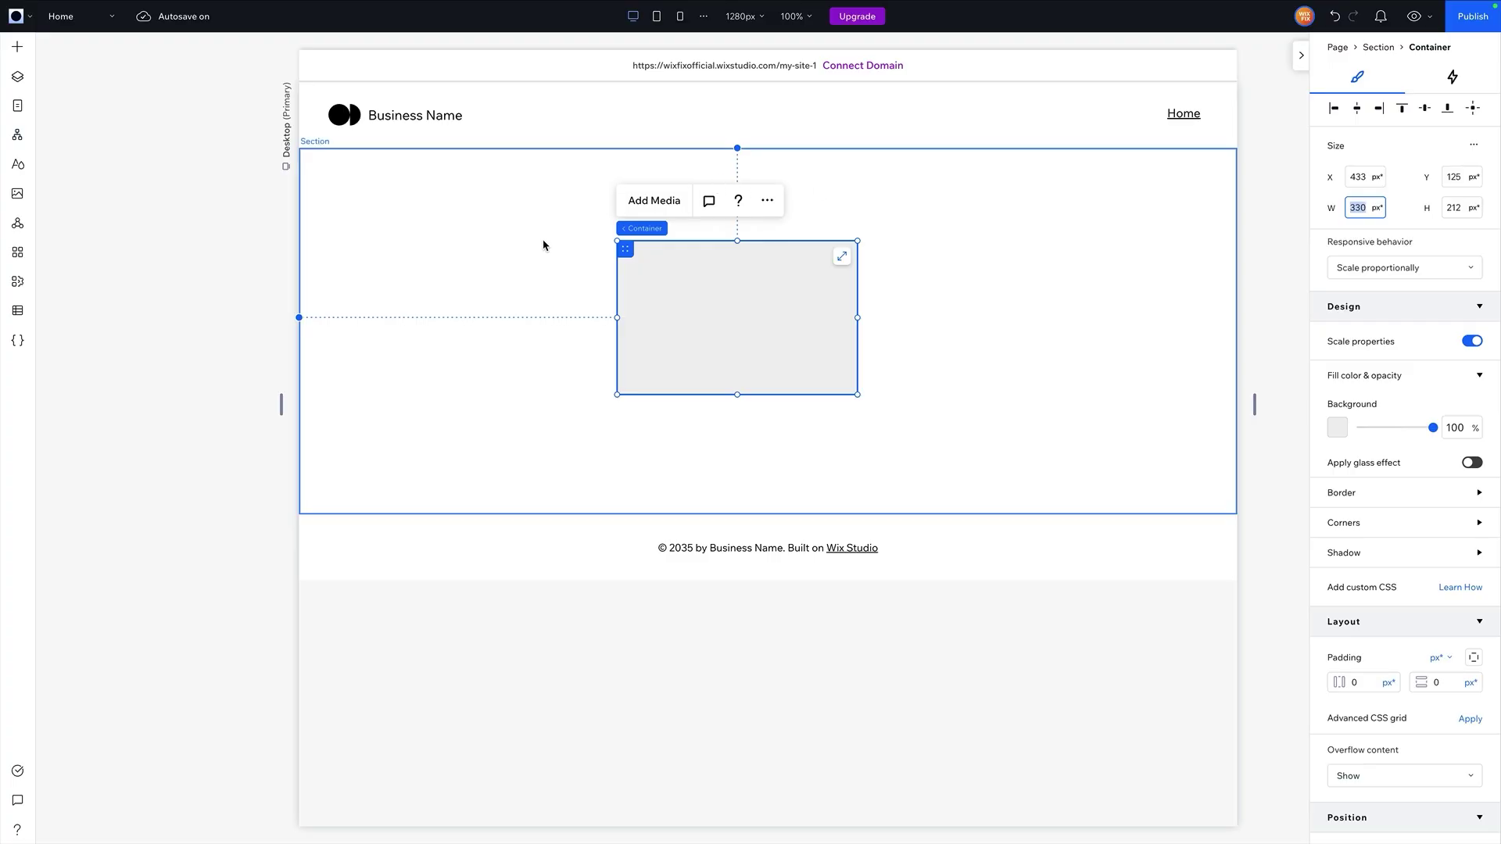
type("90%")
key("Return")
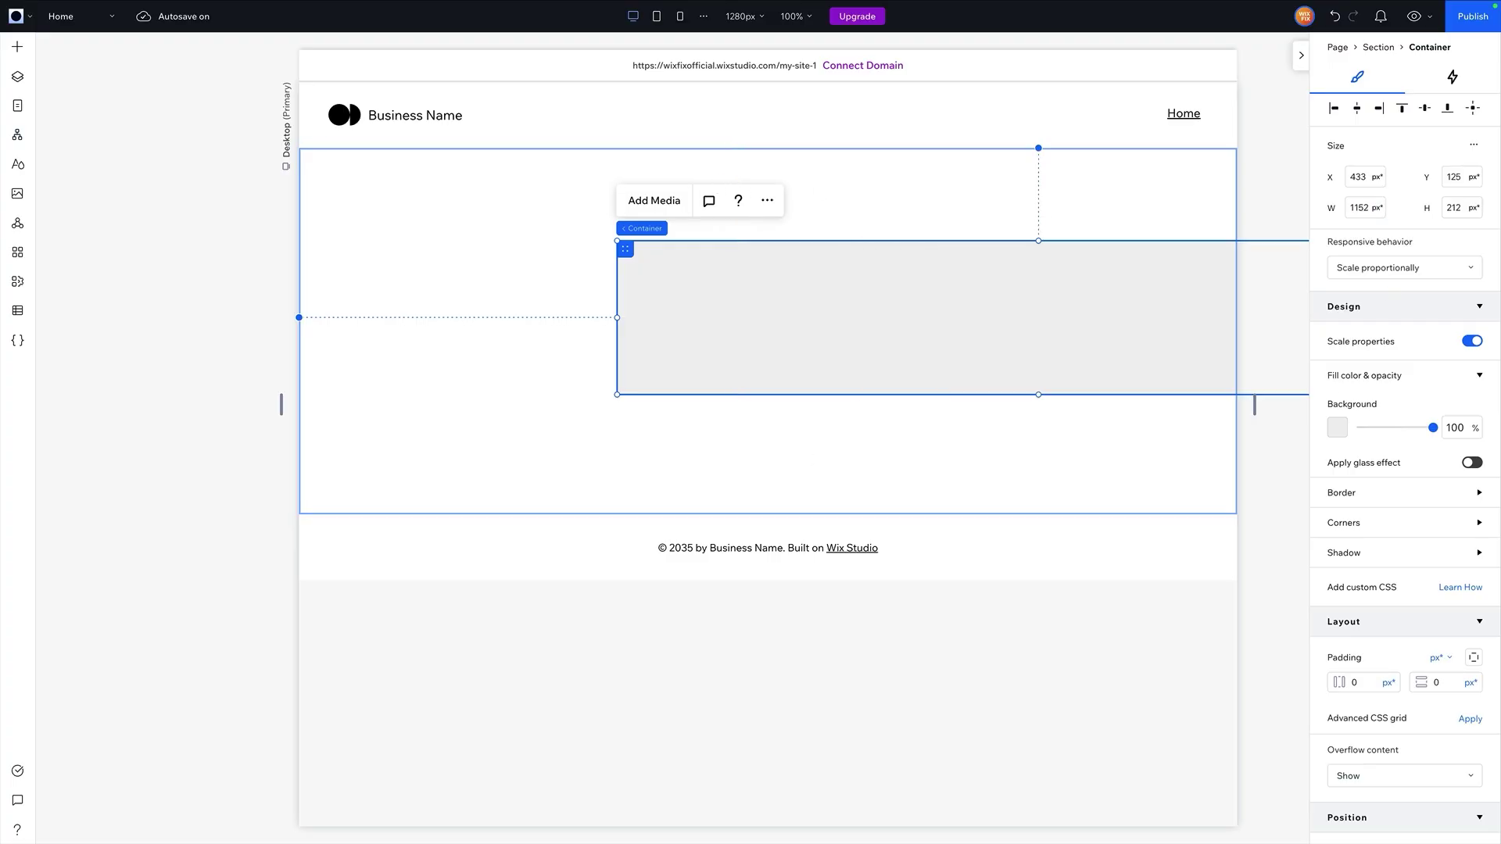
left_click(1357, 109)
left_click(1475, 111)
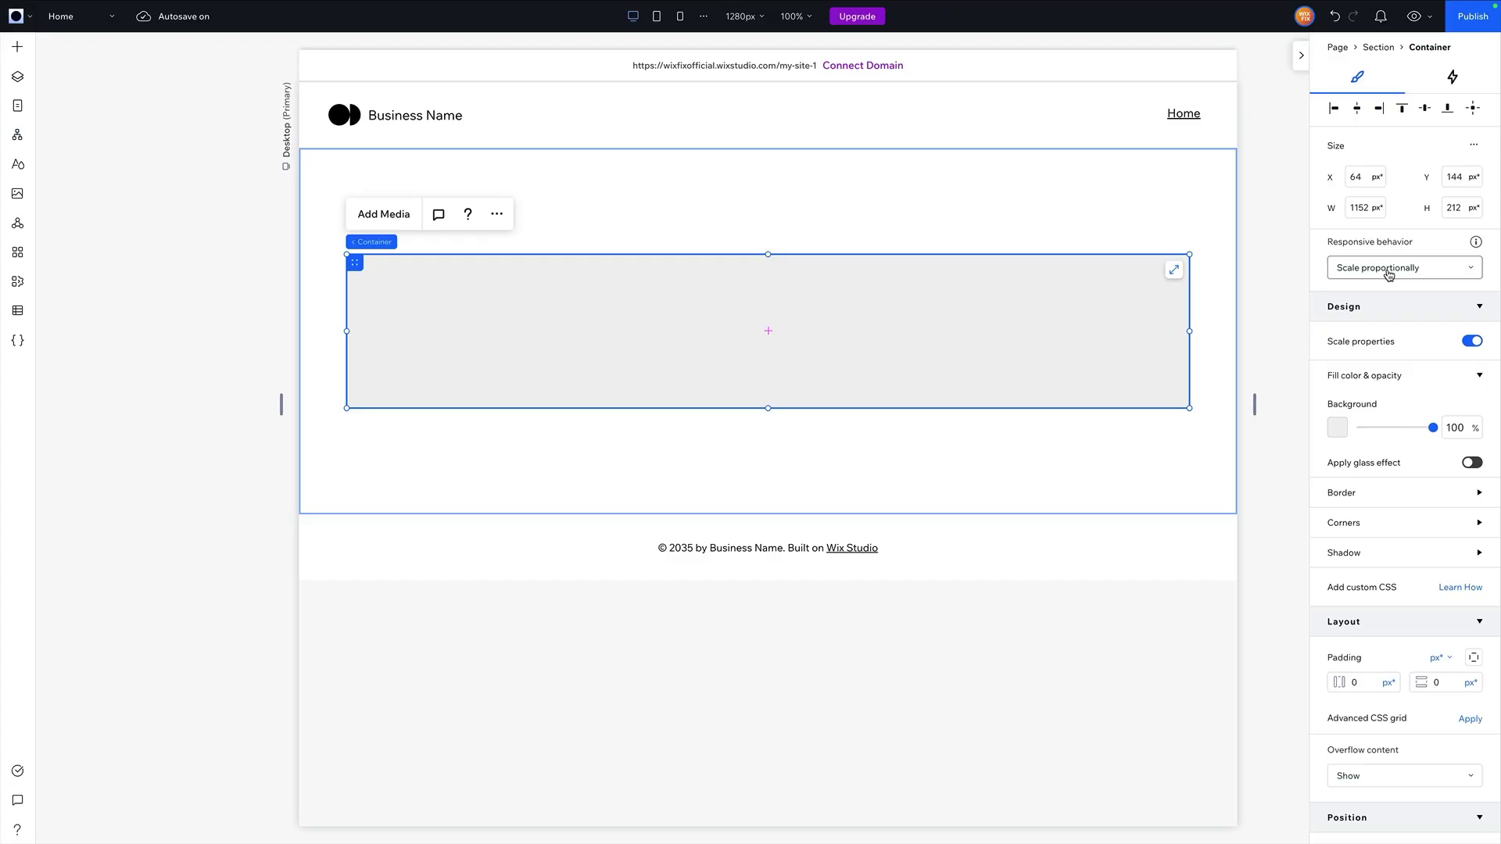
left_click_drag(1256, 403, 1319, 400)
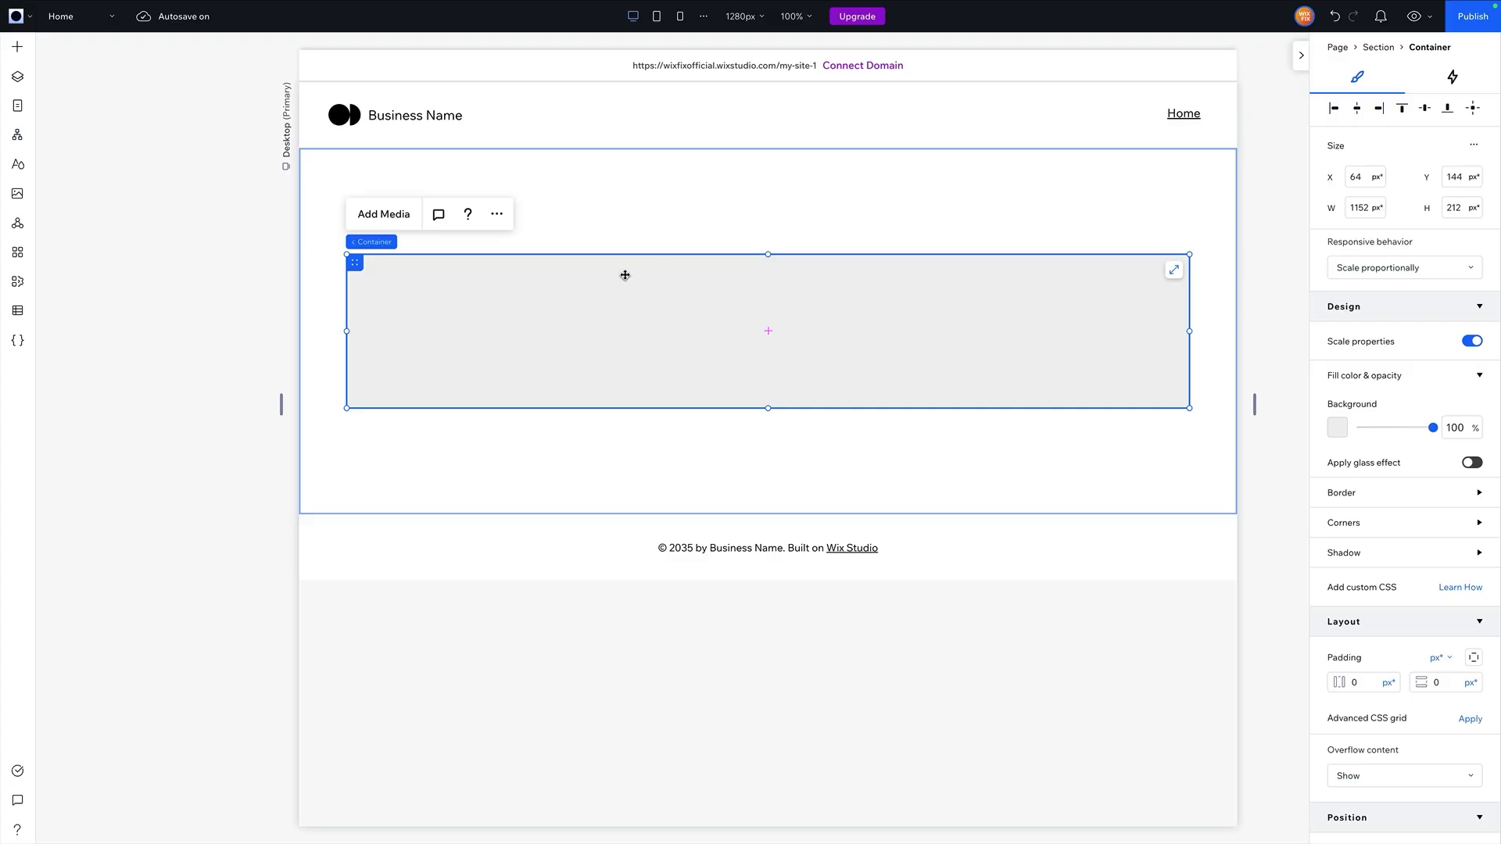
left_click(1384, 269)
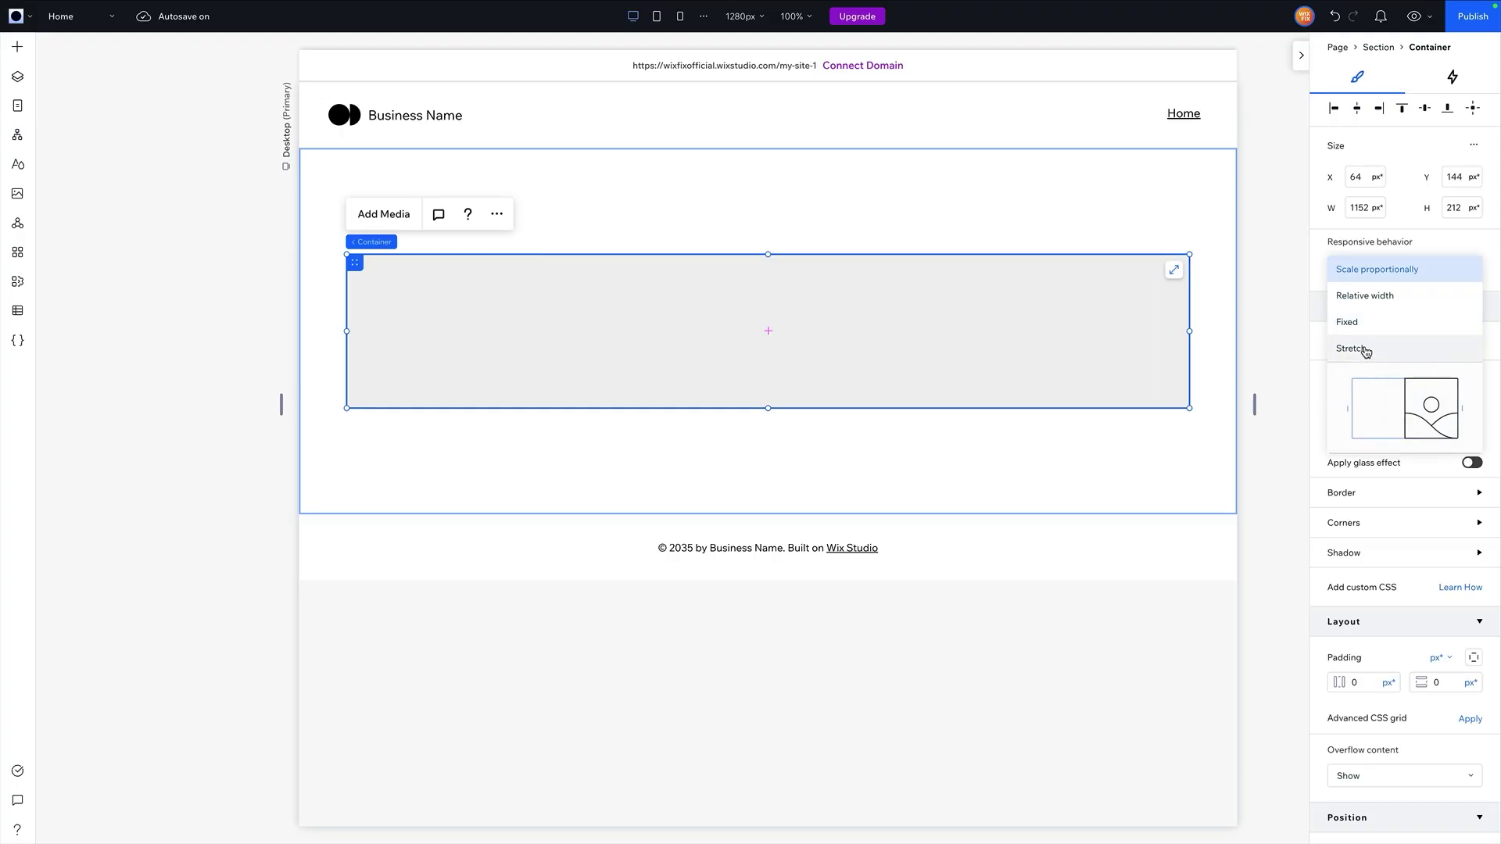
left_click(1318, 258)
scroll(1353, 341, "down", 3)
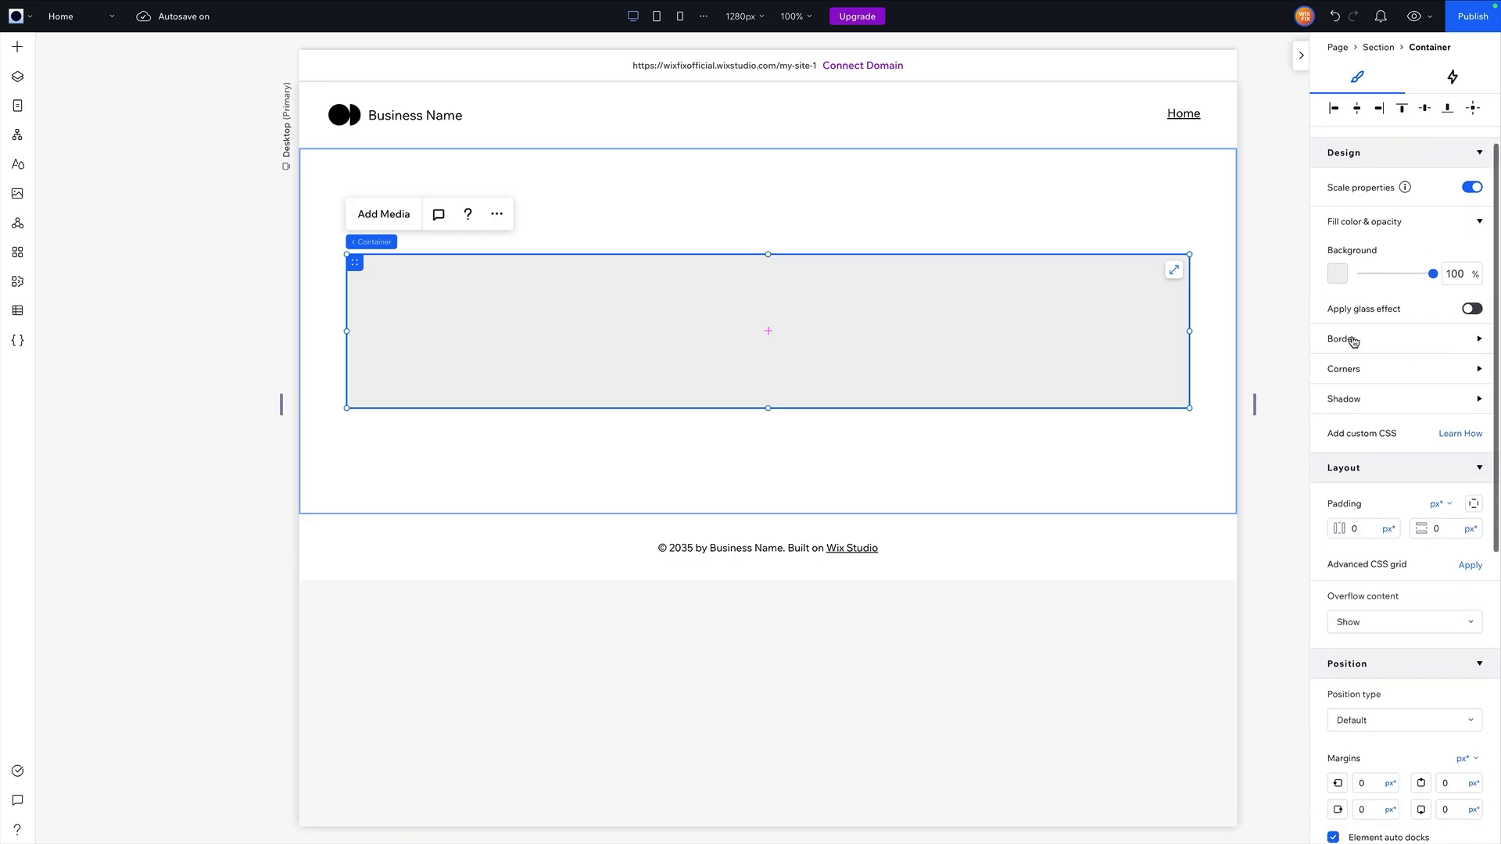
scroll(1353, 341, "up", 5)
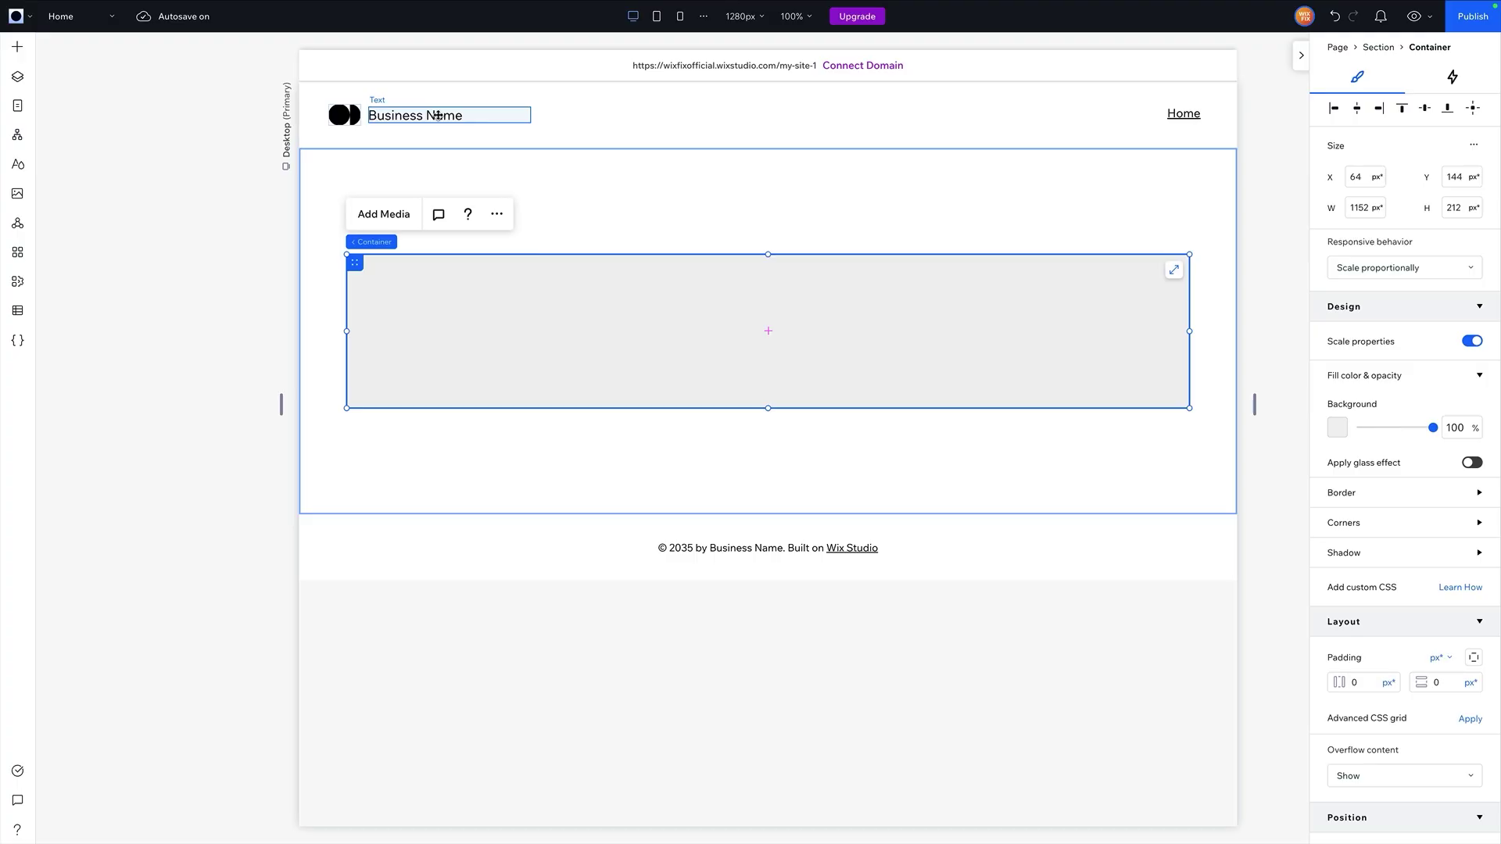
left_click(438, 115)
left_click(1402, 249)
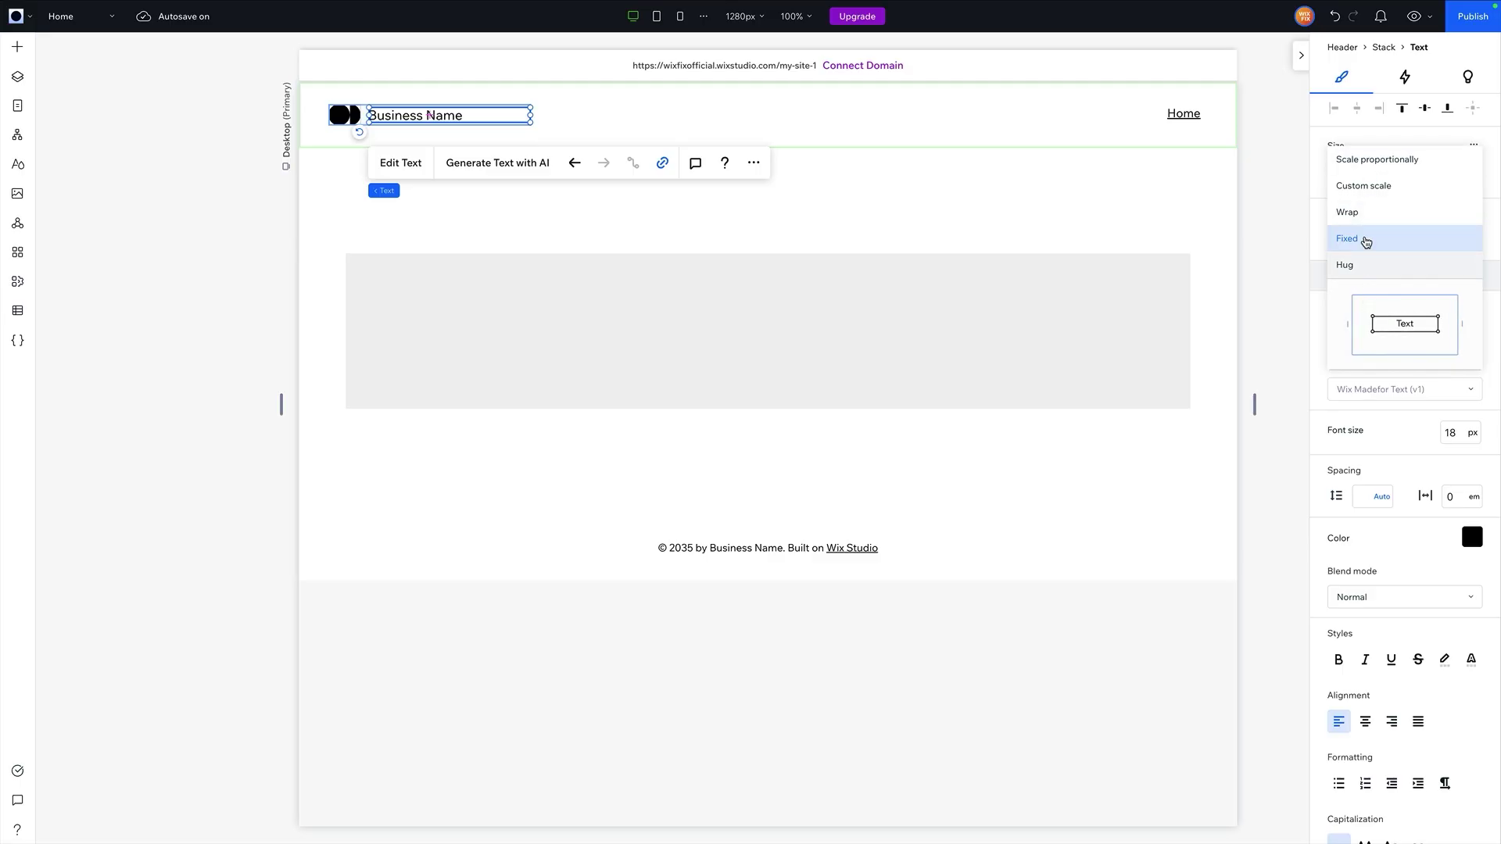
left_click(1005, 322)
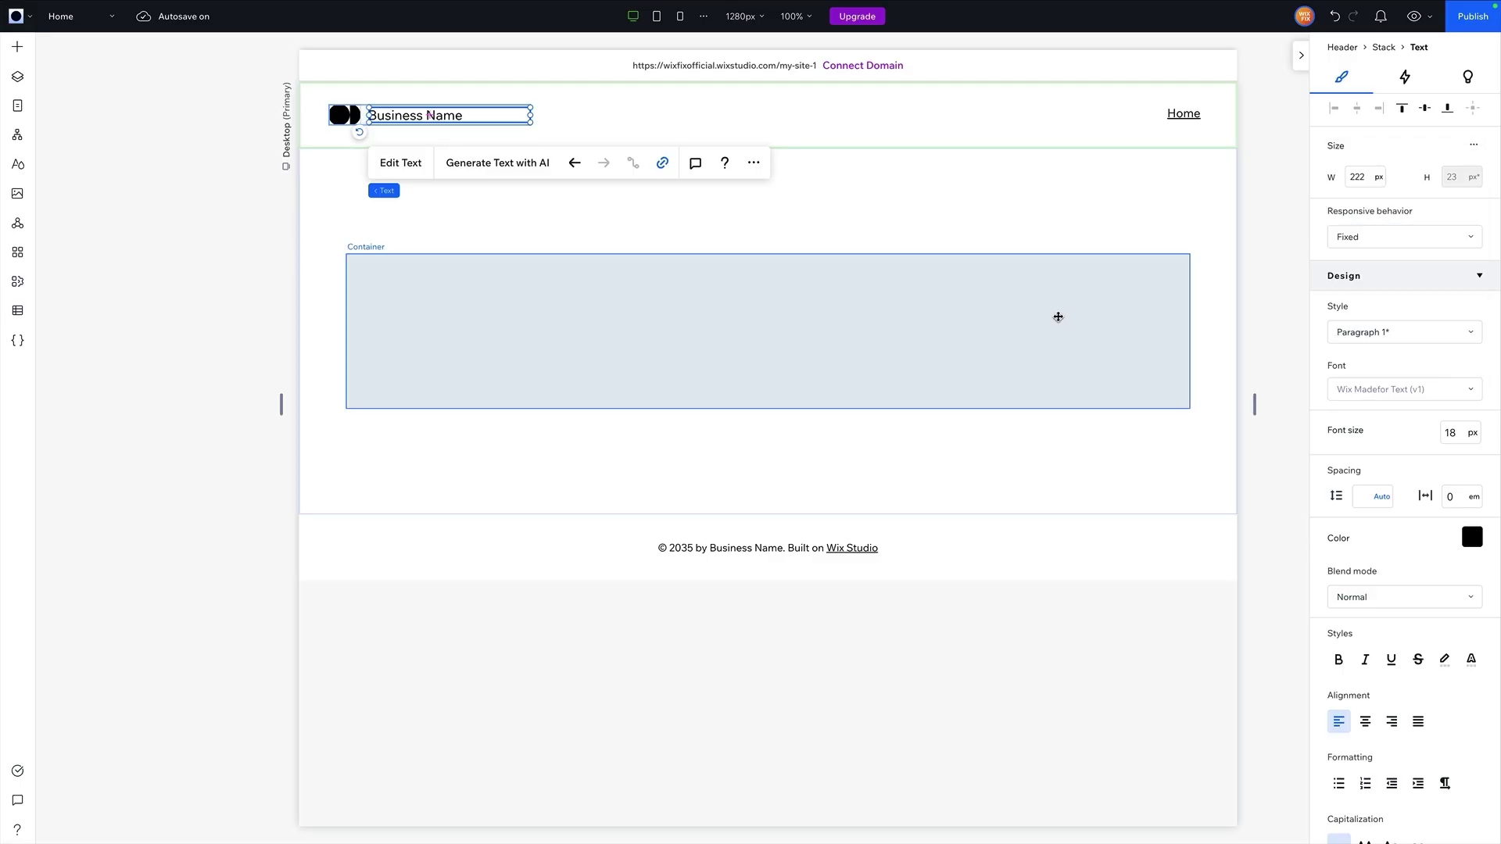
left_click(1058, 318)
left_click(1344, 273)
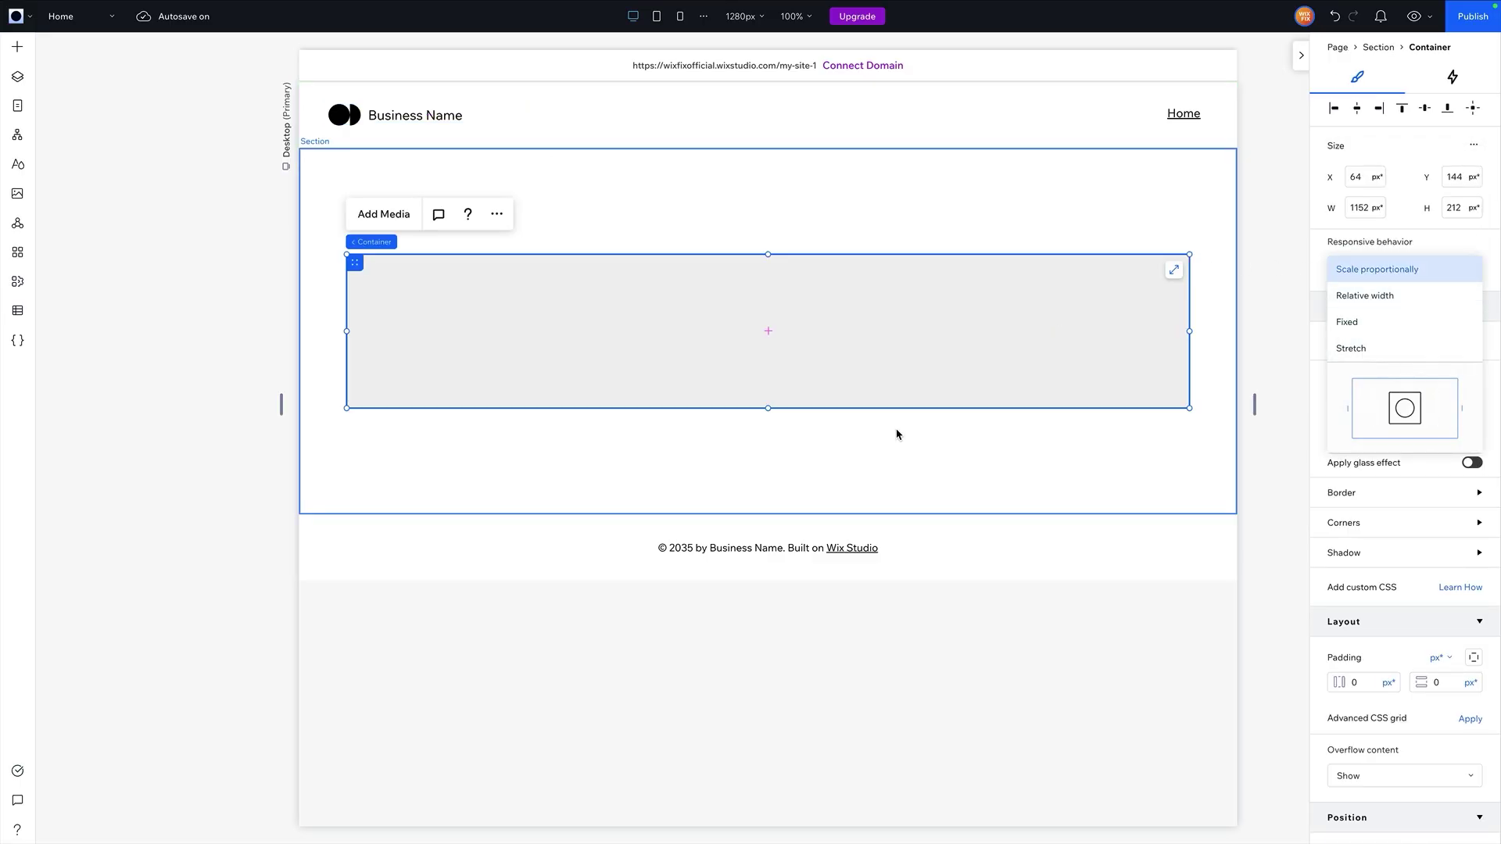
key("Escape")
left_click(406, 120)
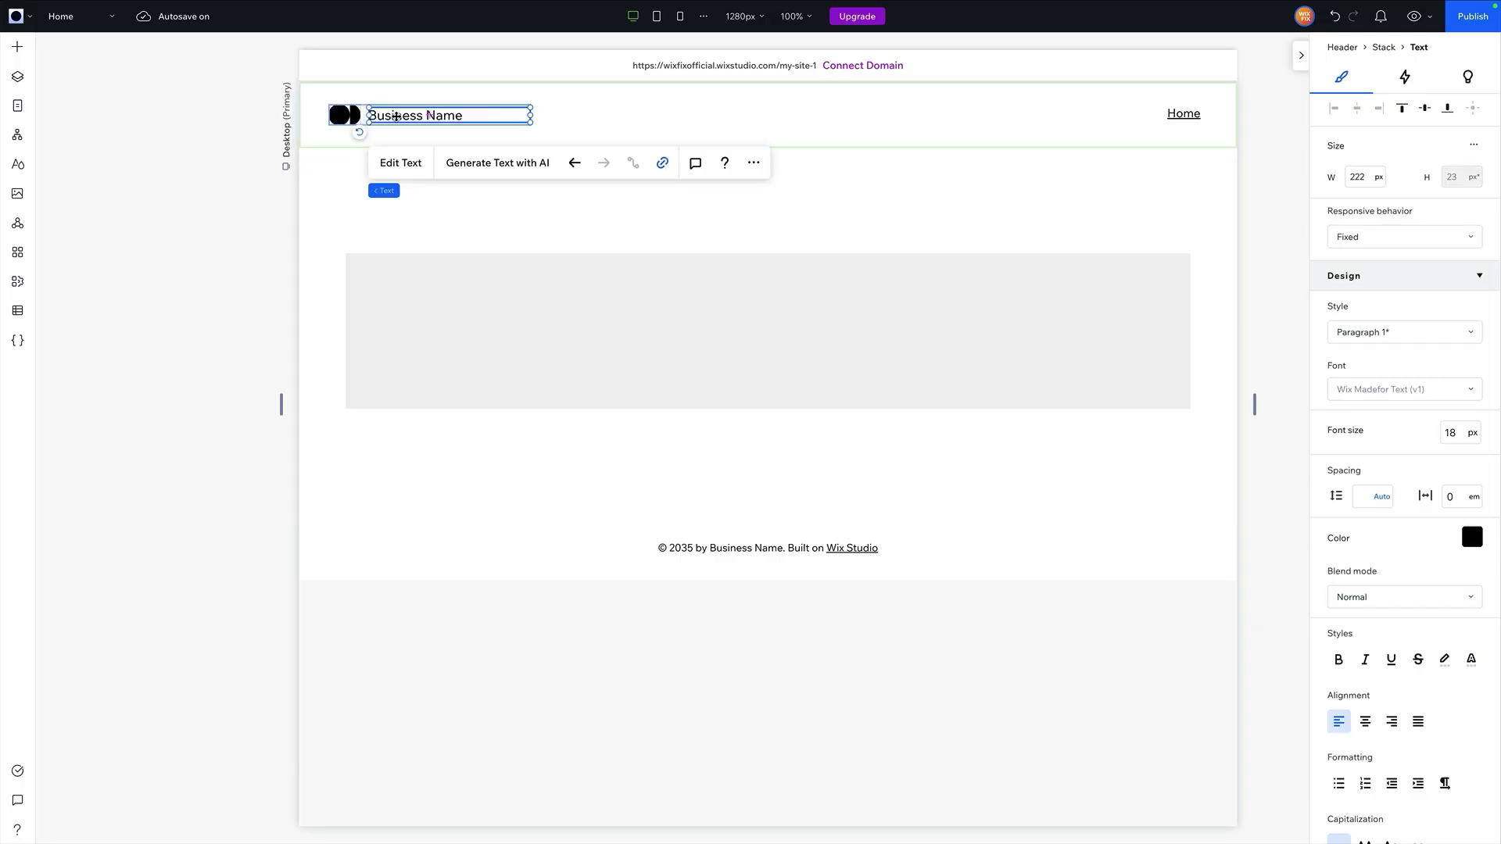
left_click(1398, 239)
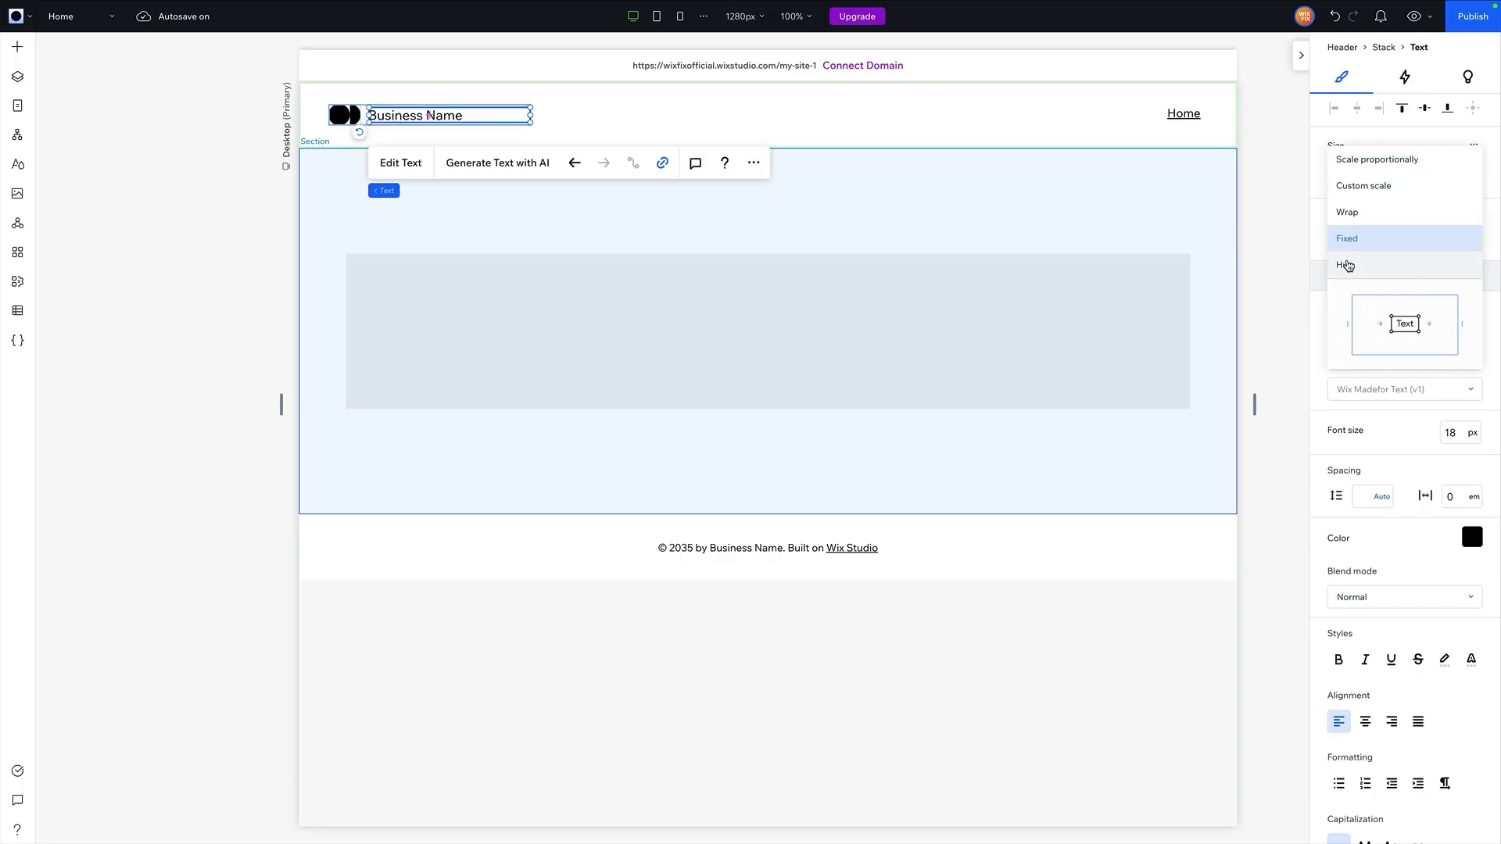
key("Escape")
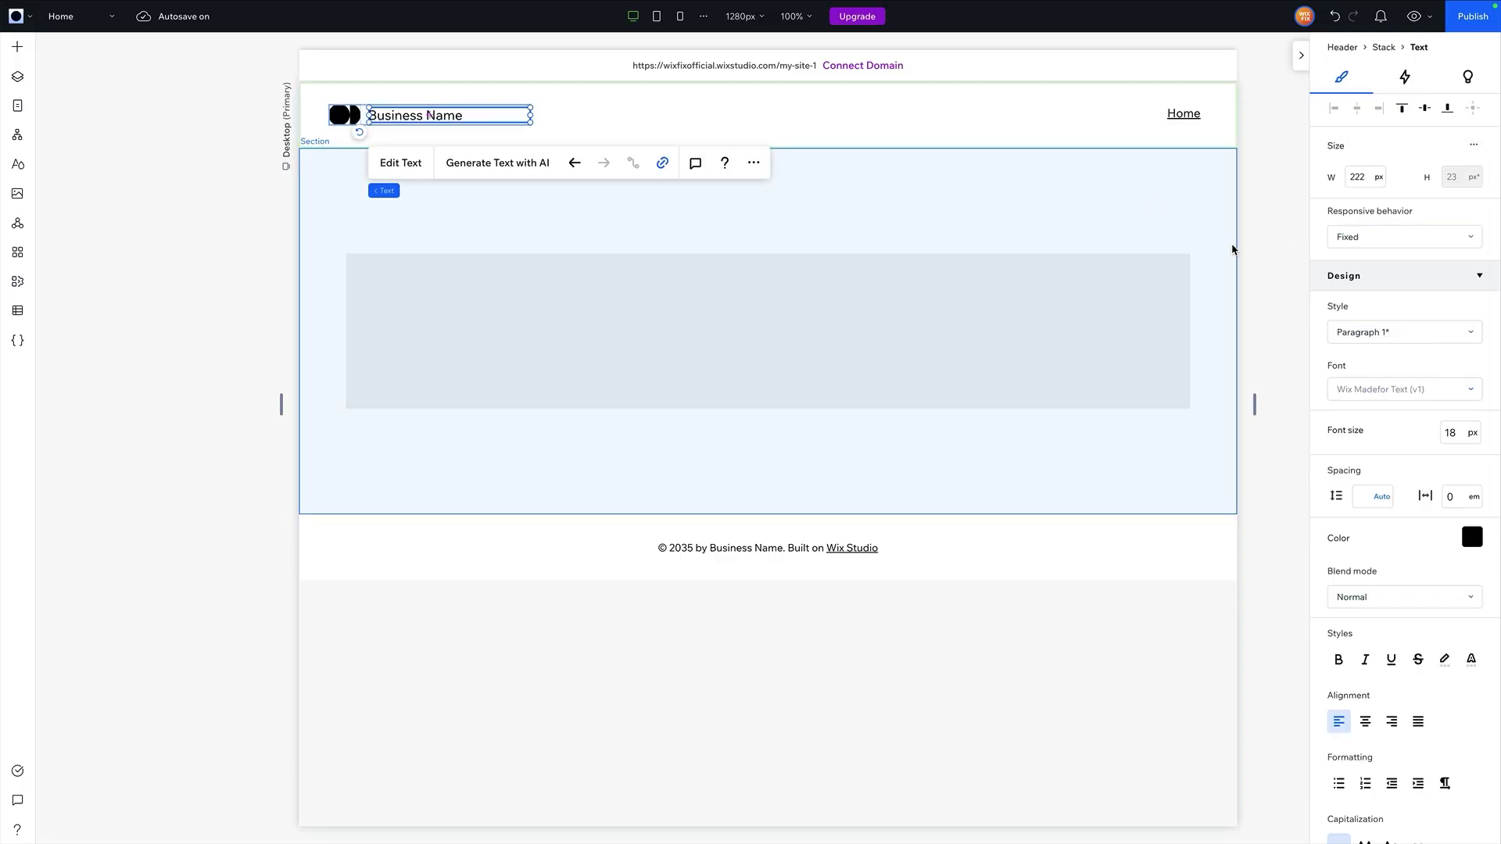
left_click(1364, 237)
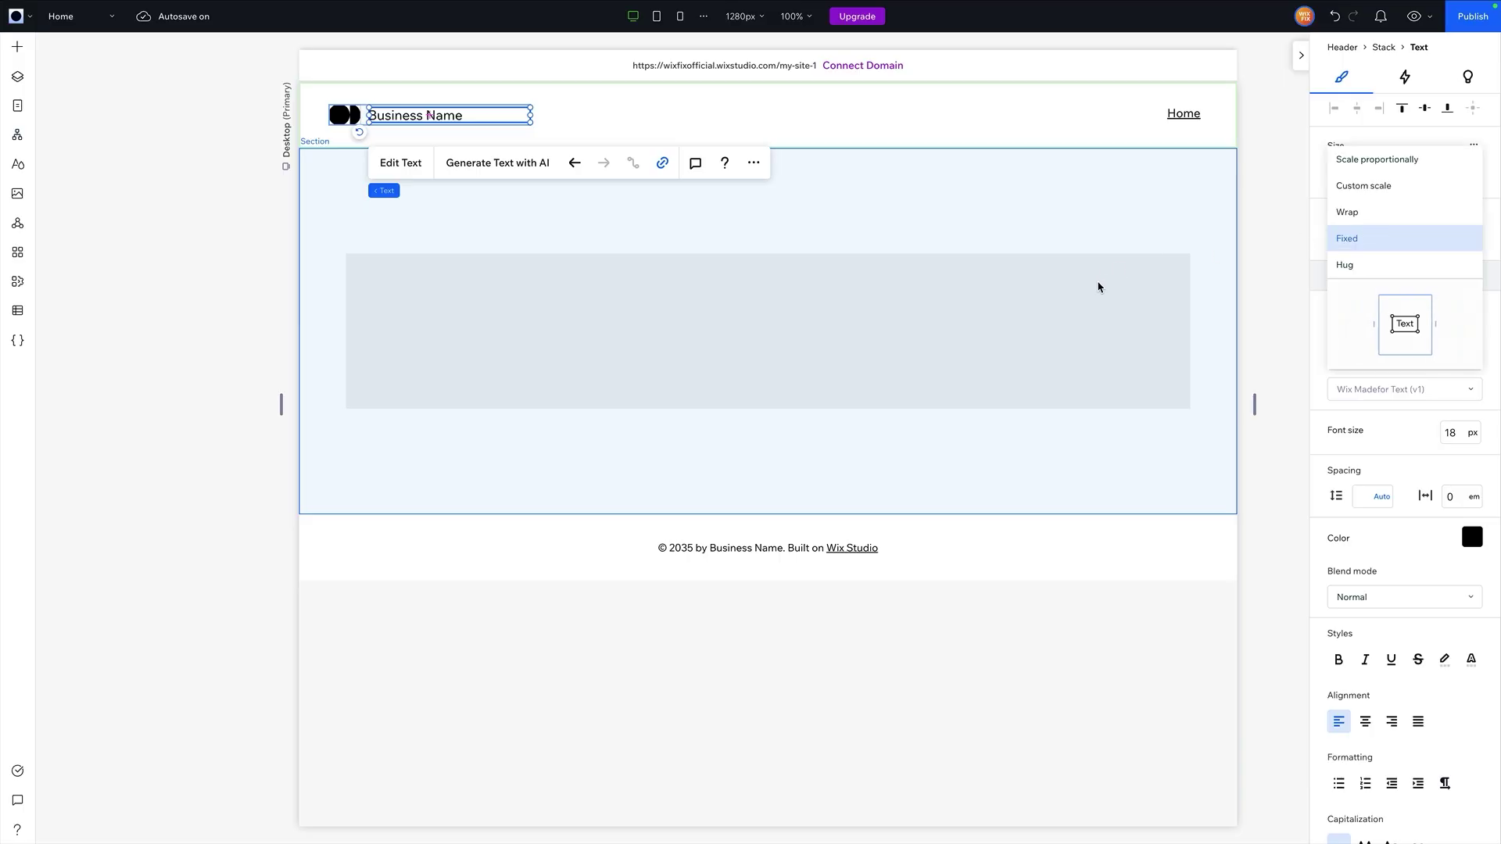
left_click(1046, 288)
left_click(1046, 289)
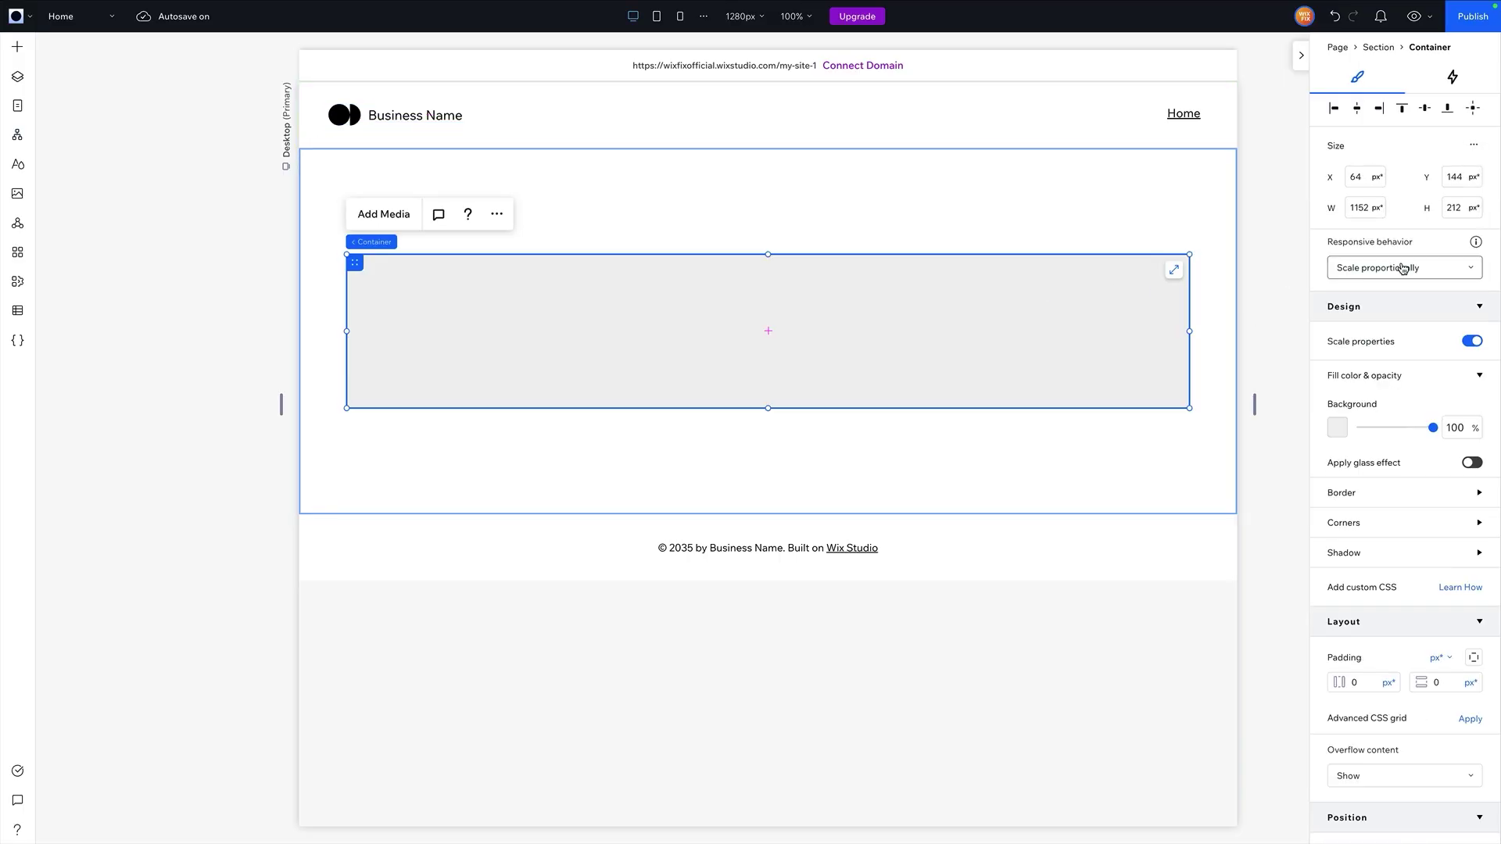
- Add a Start Now button to the section, placed above the grey container
scroll(1376, 258, "down", 1)
scroll(1392, 362, "down", 7)
scroll(1392, 362, "down", 1)
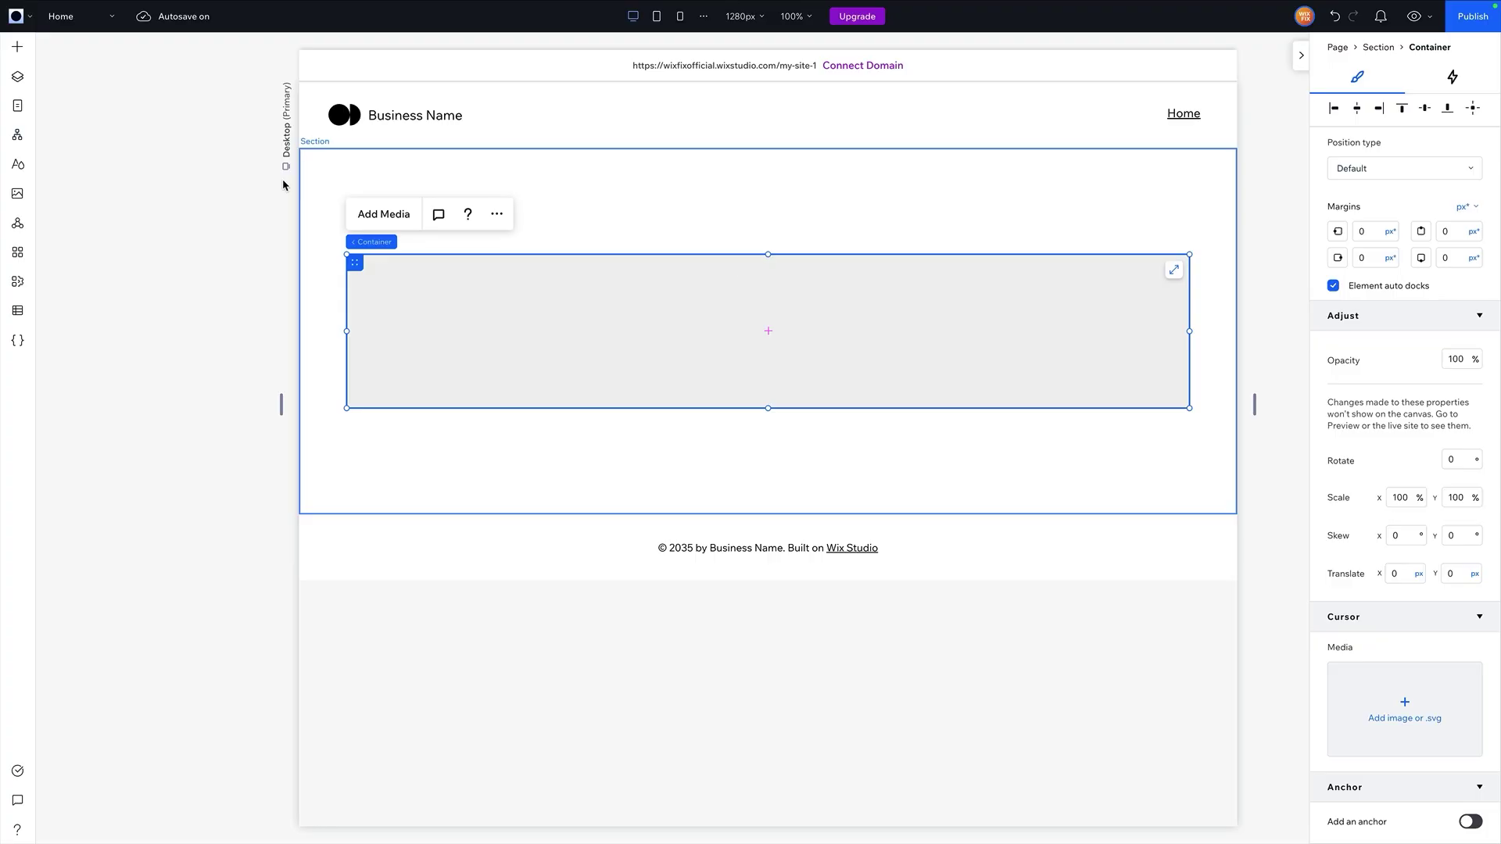
left_click(20, 50)
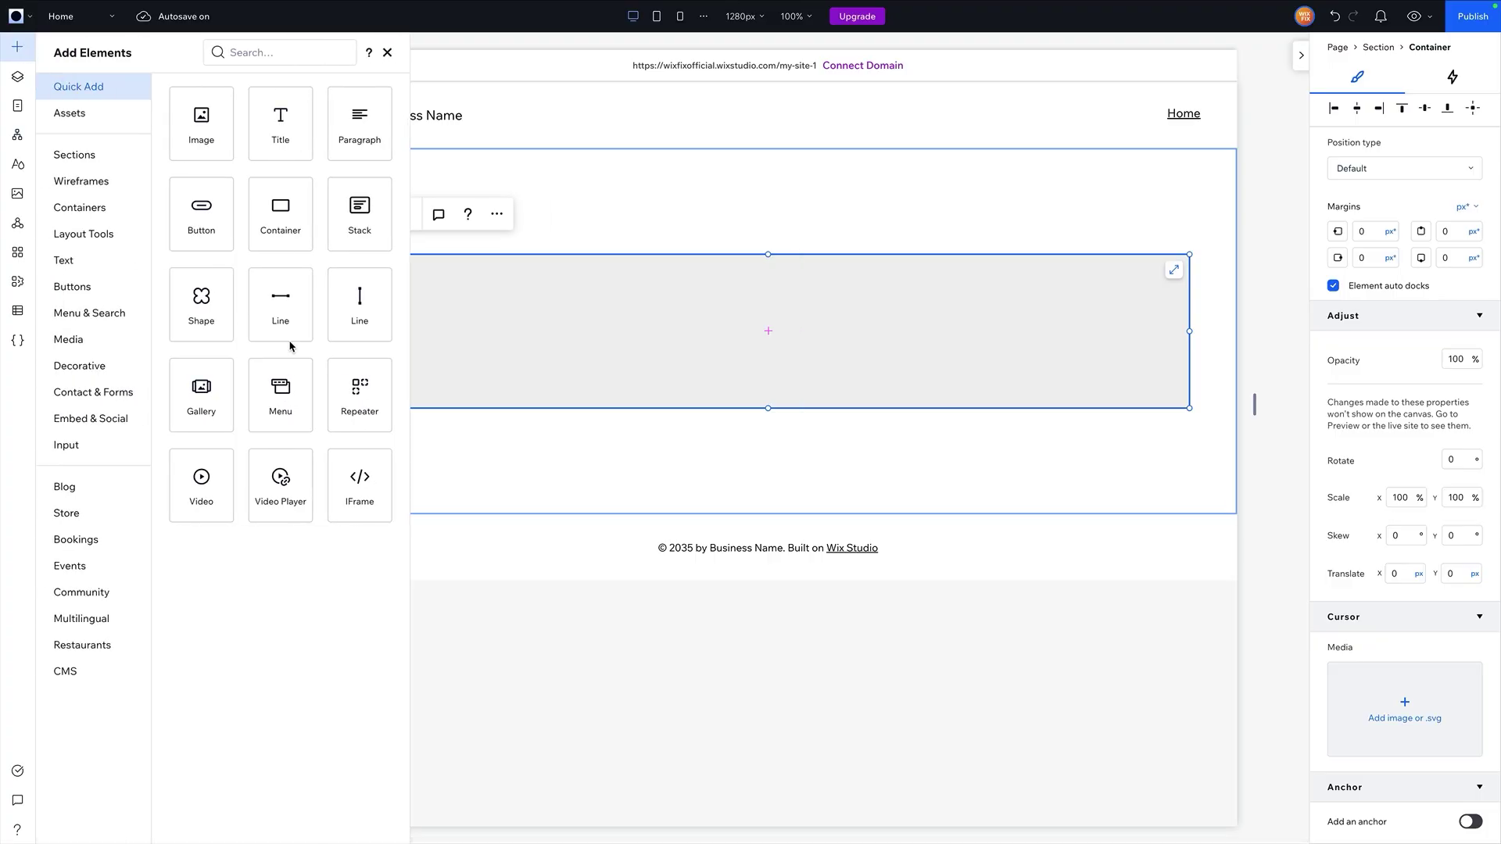
left_click_drag(201, 215, 762, 213)
- View the button's Responsive behavior options, then delete it to leave the section empty
scroll(1406, 257, "up", 5)
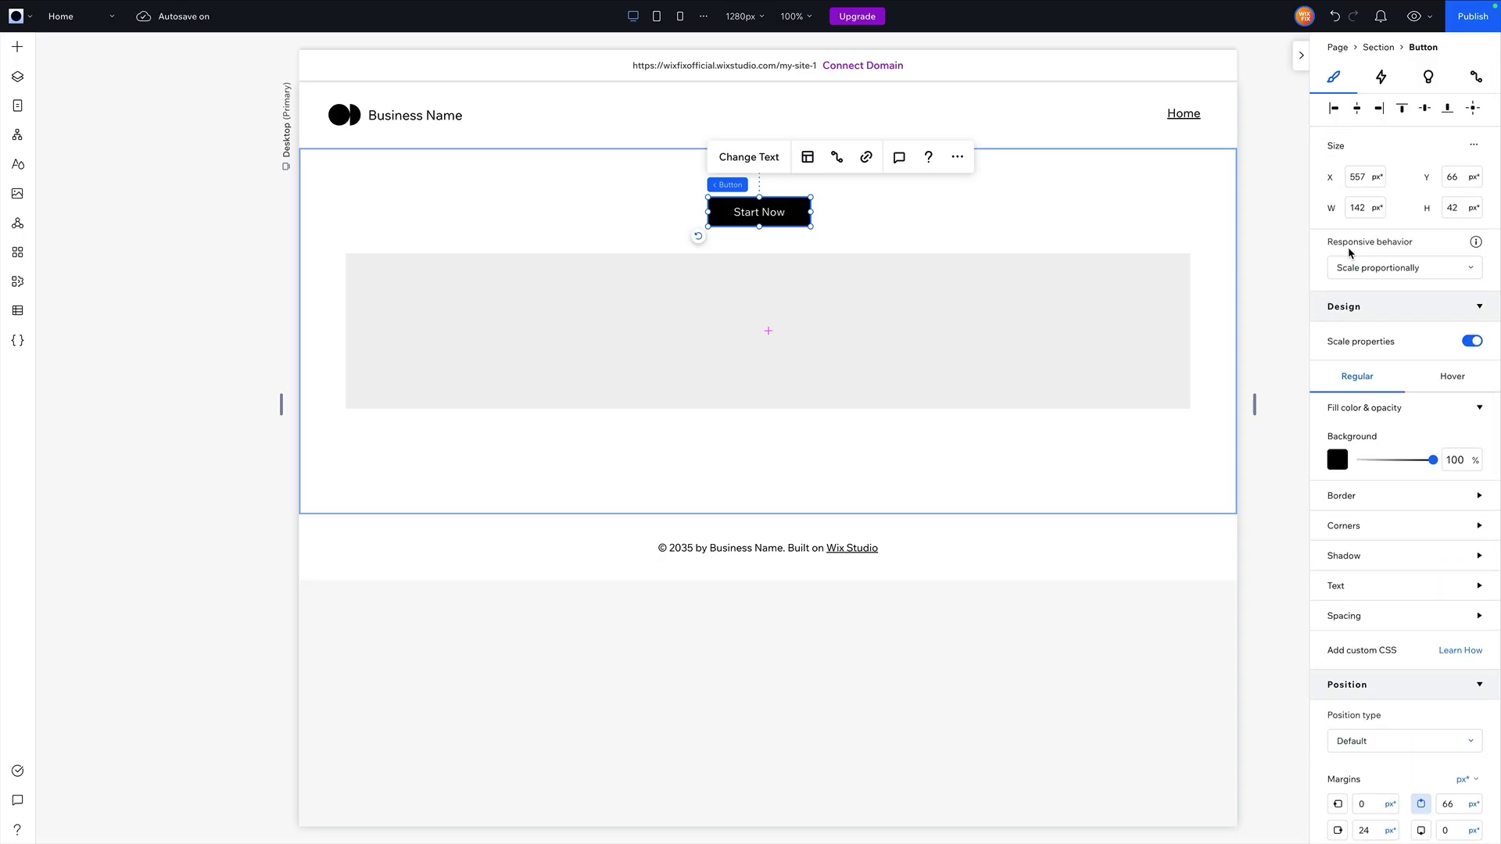
left_click(1400, 269)
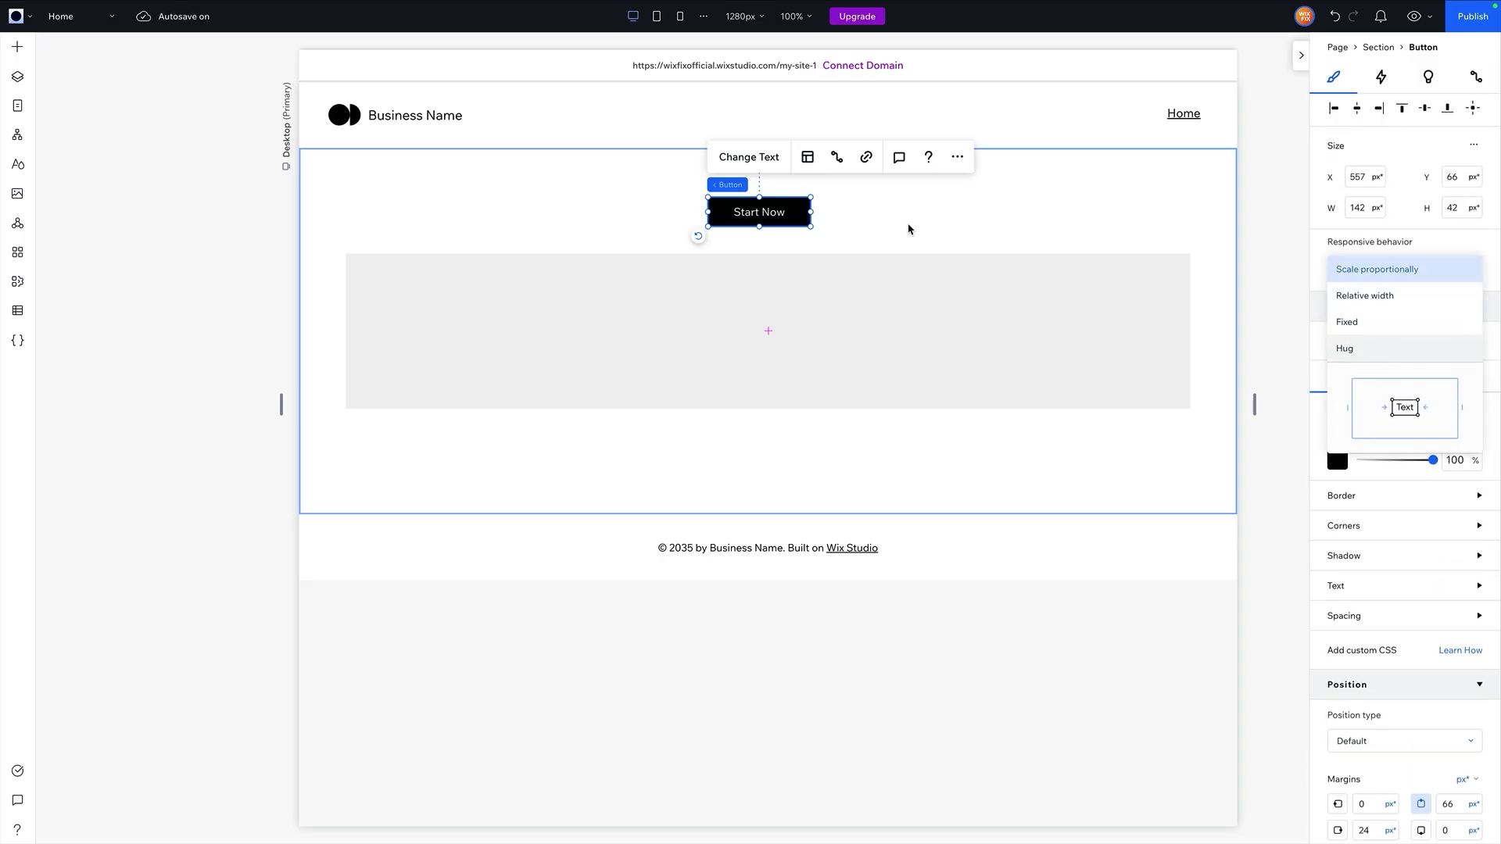
key("Delete")
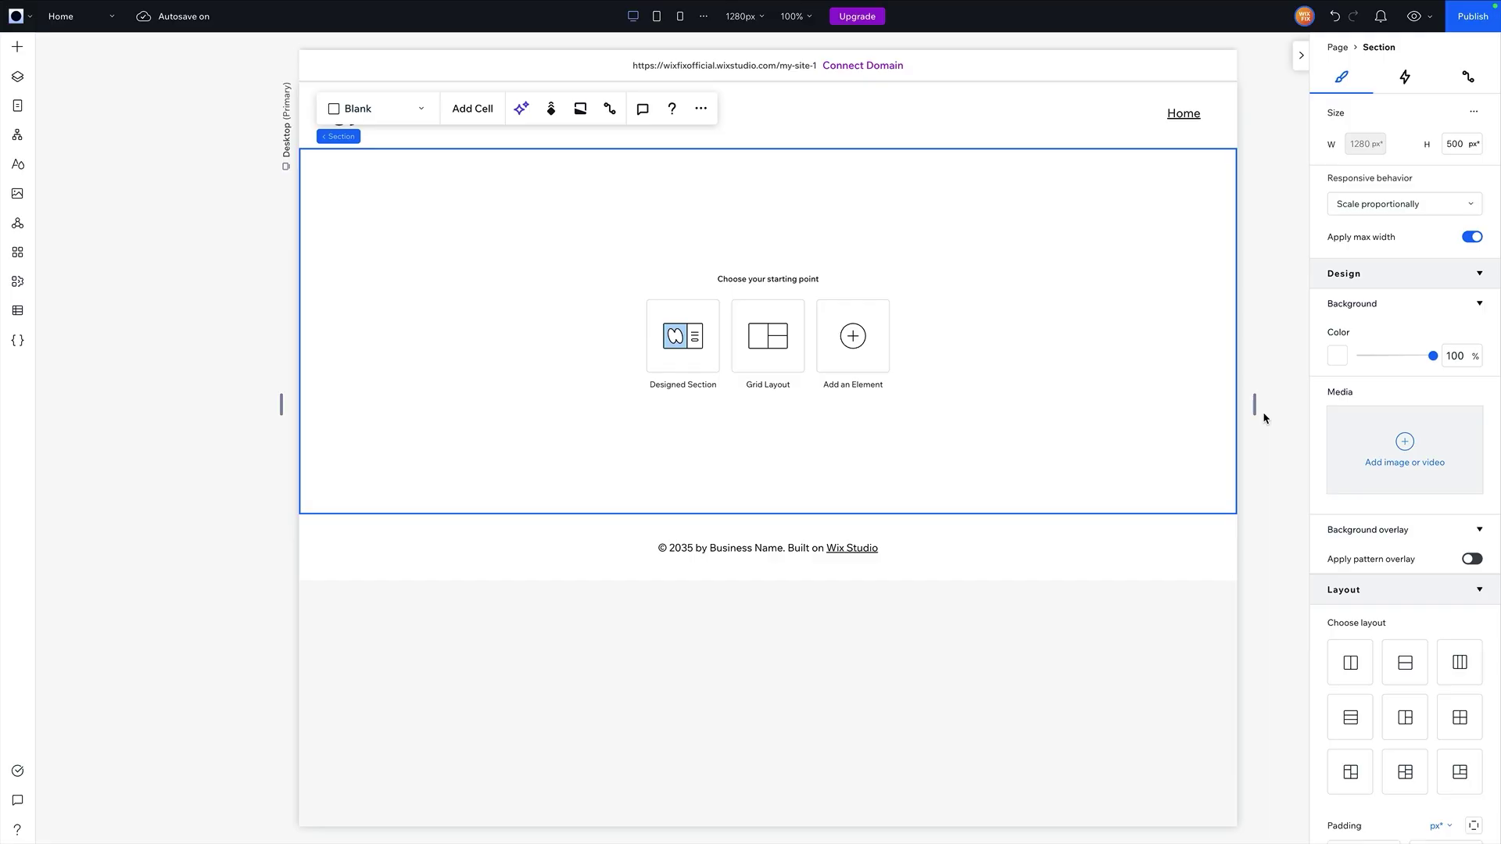